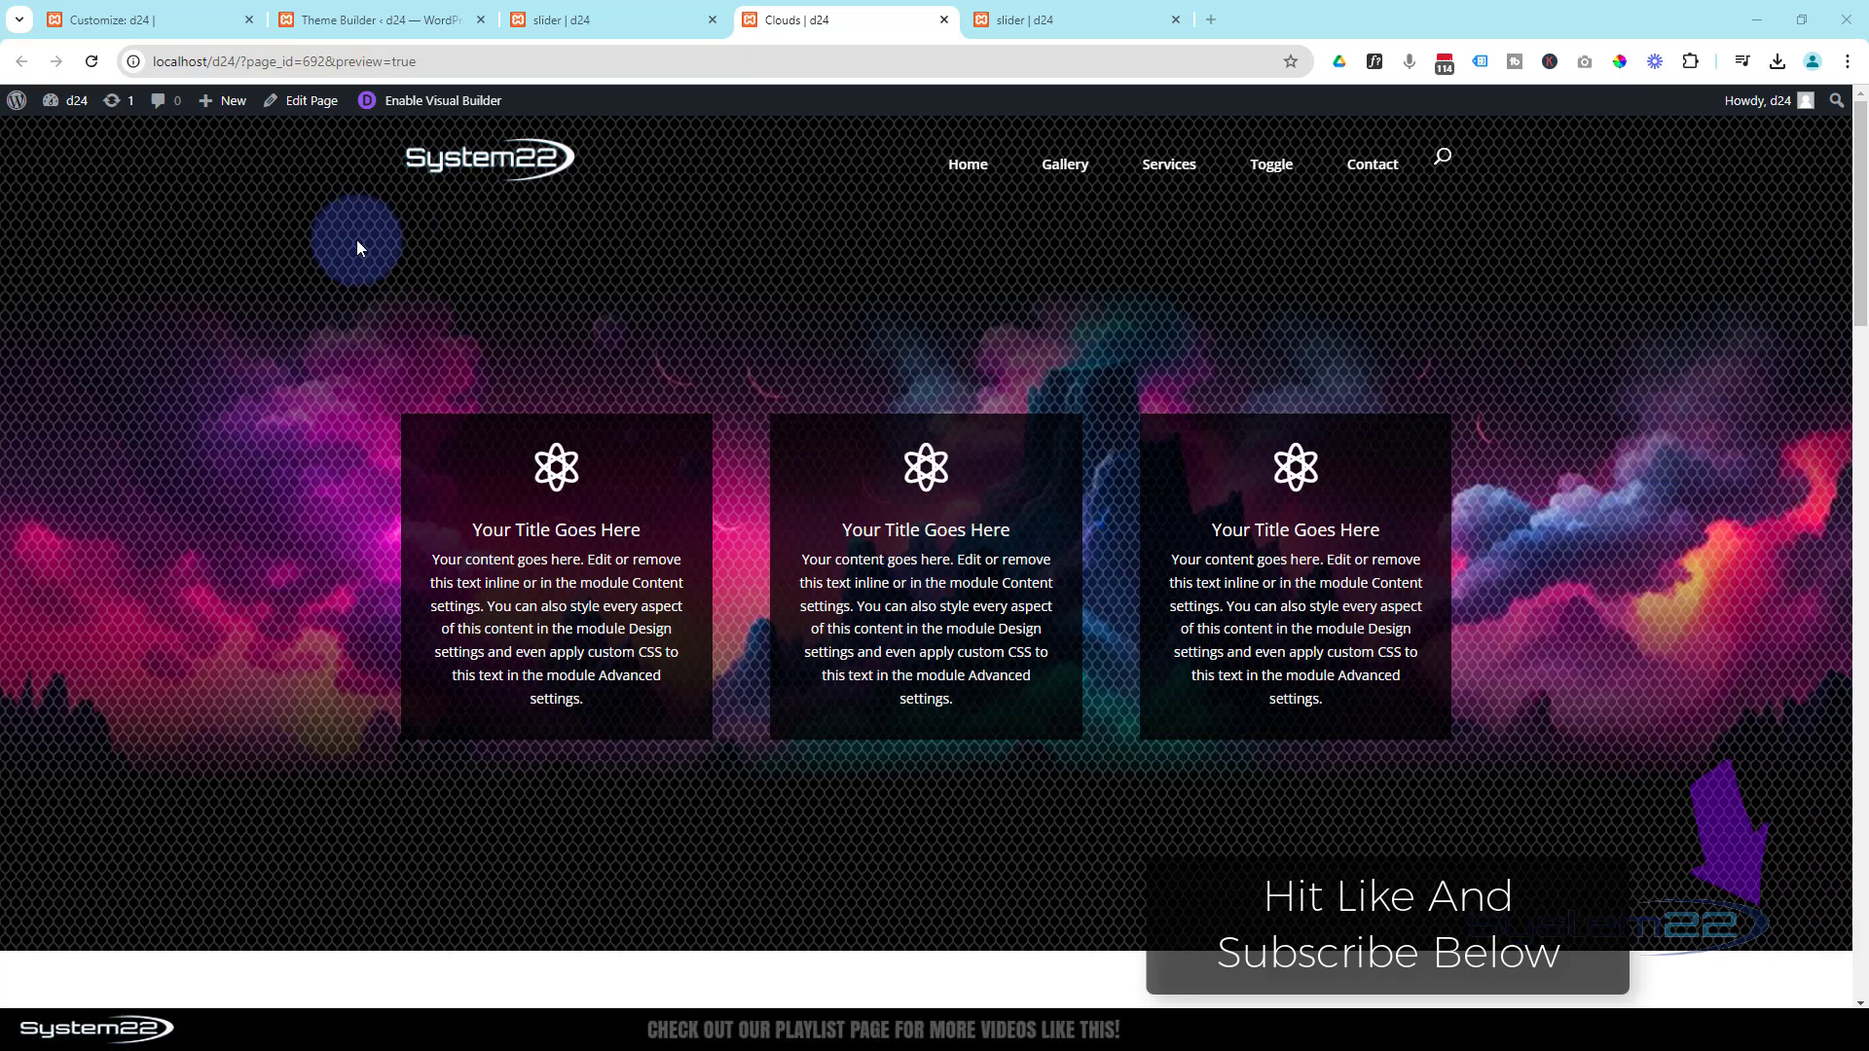
Compare how the header looks and behaves while scrolling on the Clouds page and the finished slider page.
mouse_move(224, 100)
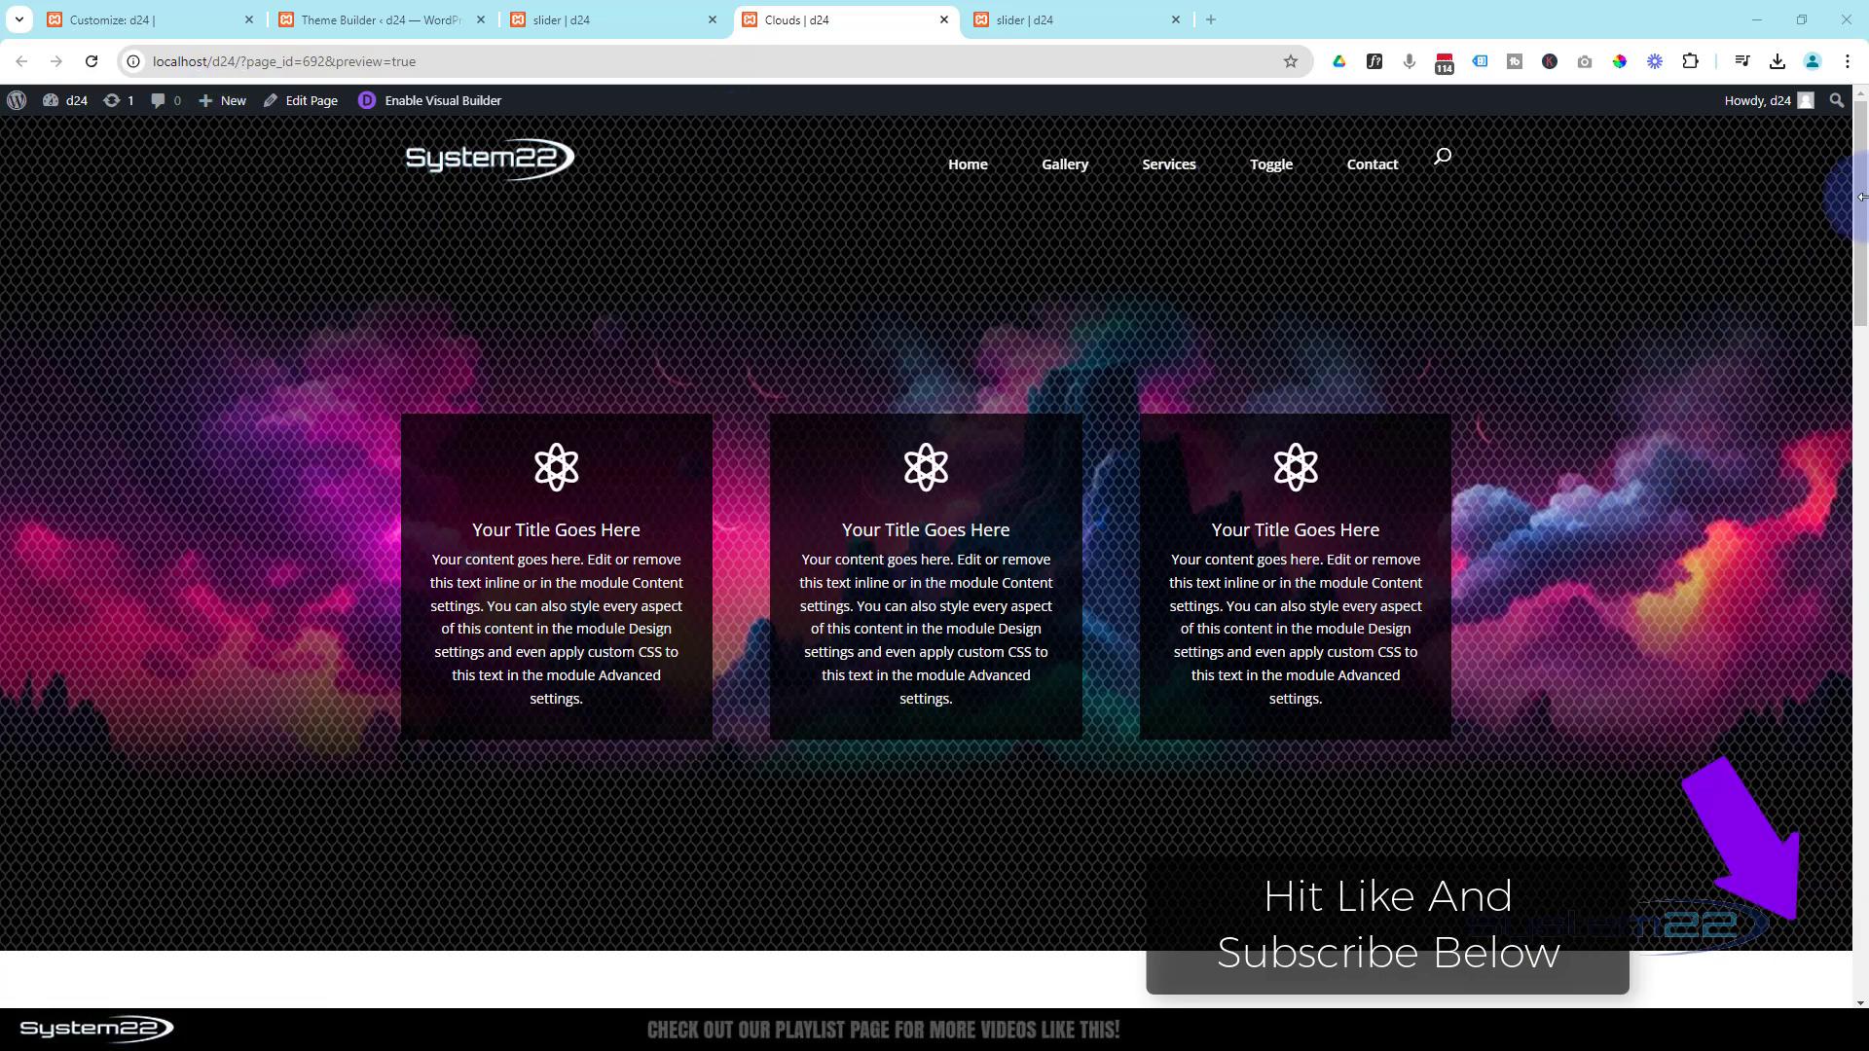
scroll(1861, 204, down, 2)
drag(1861, 205, 1810, 152)
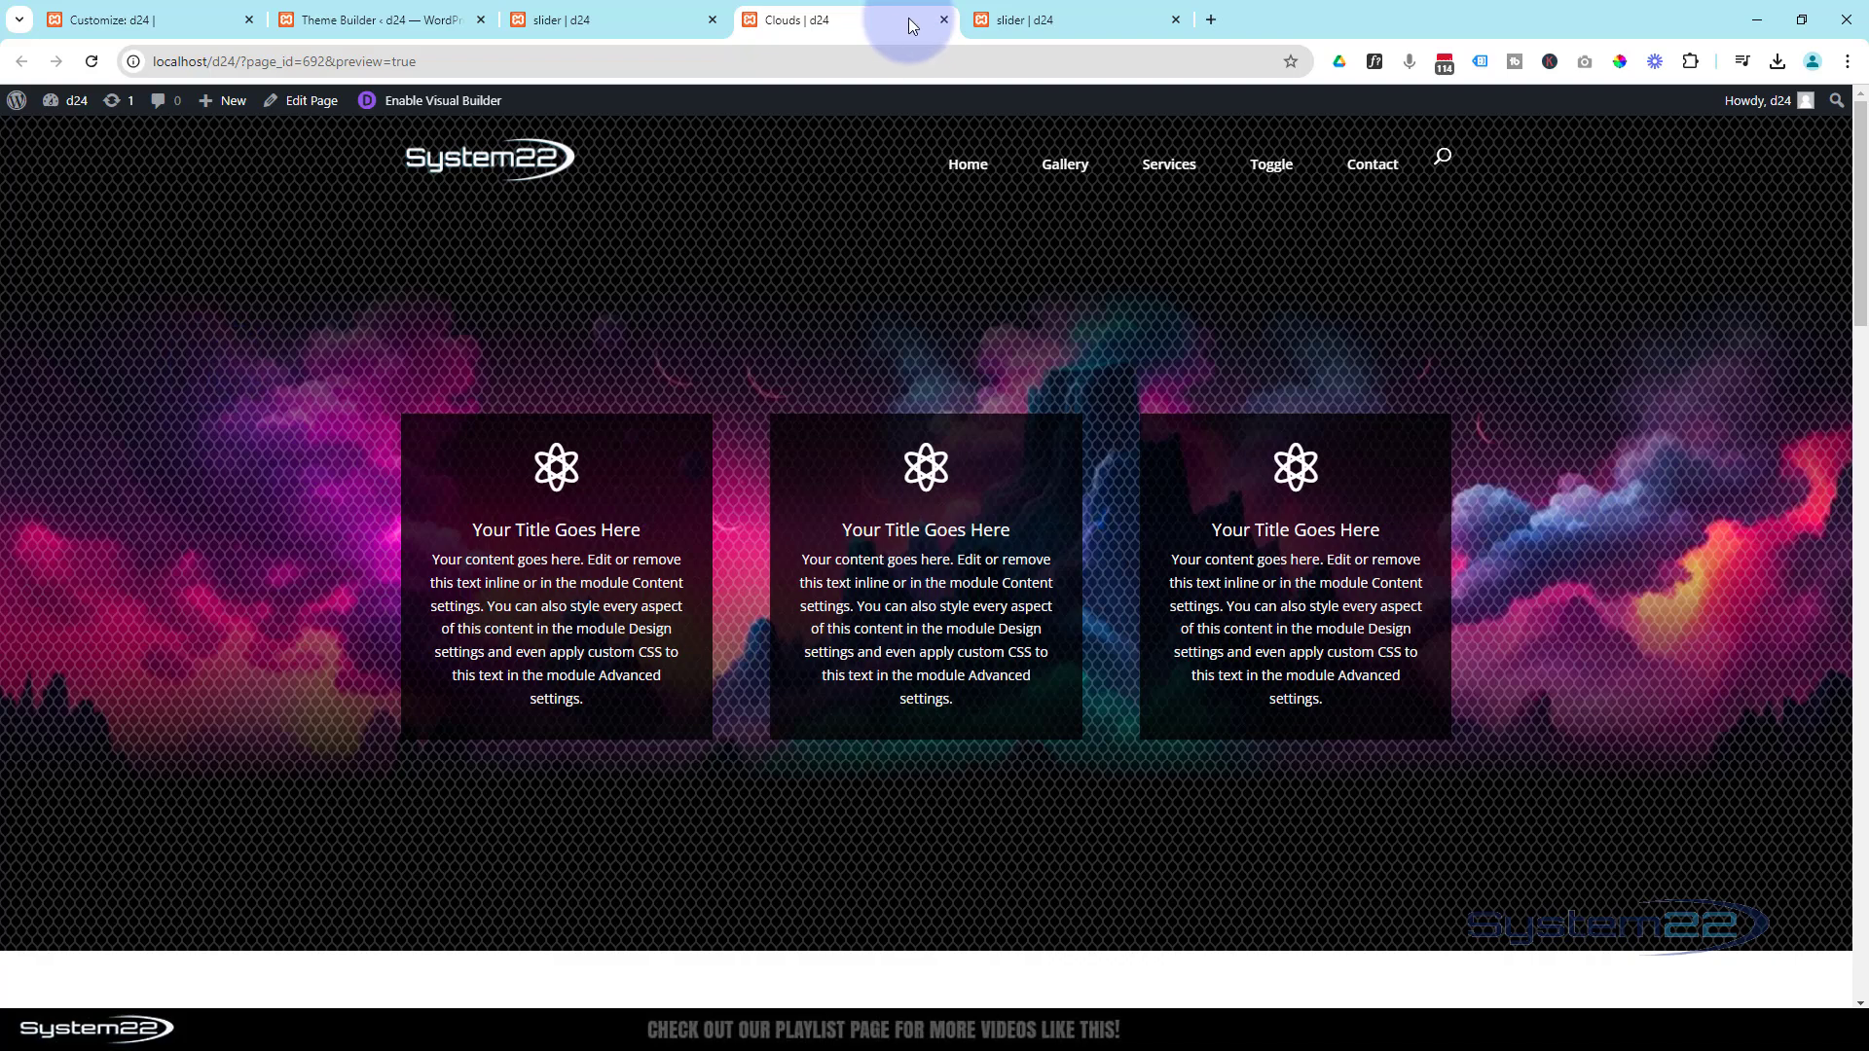
click(628, 15)
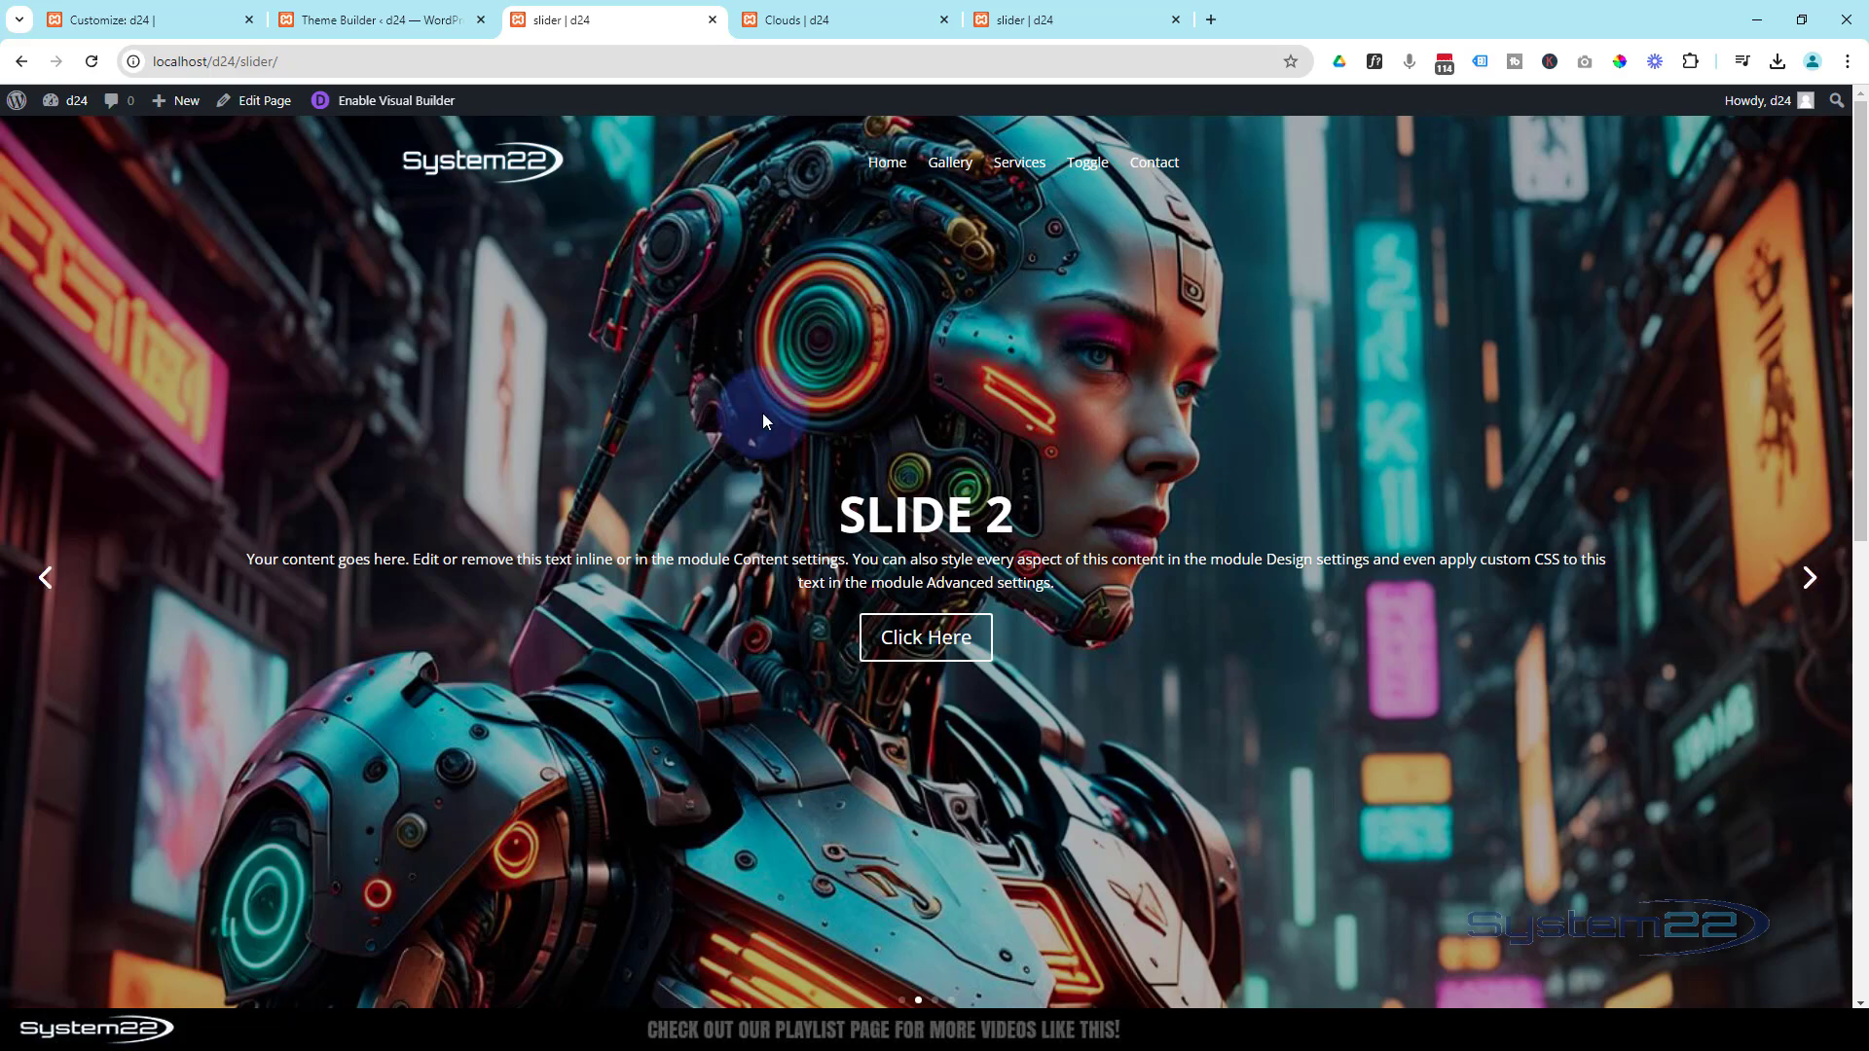
scroll(762, 421, down, 5)
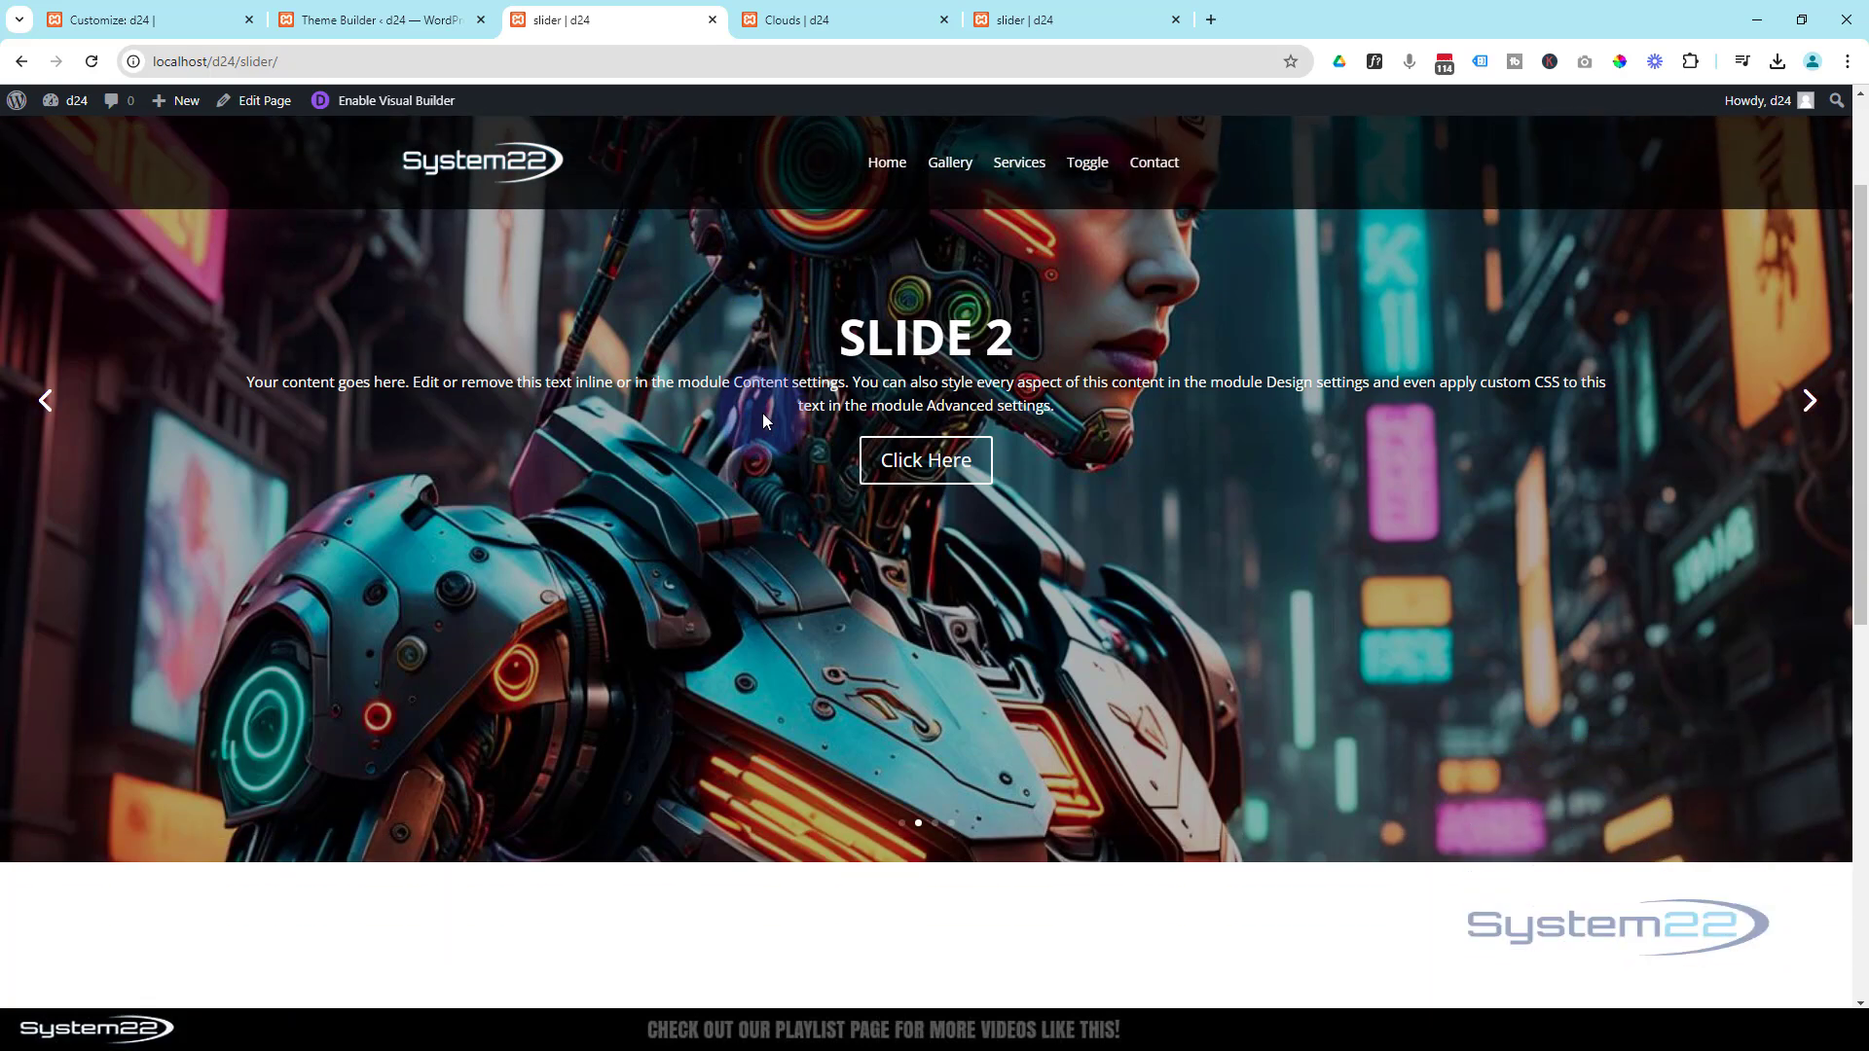
scroll(764, 421, down, 5)
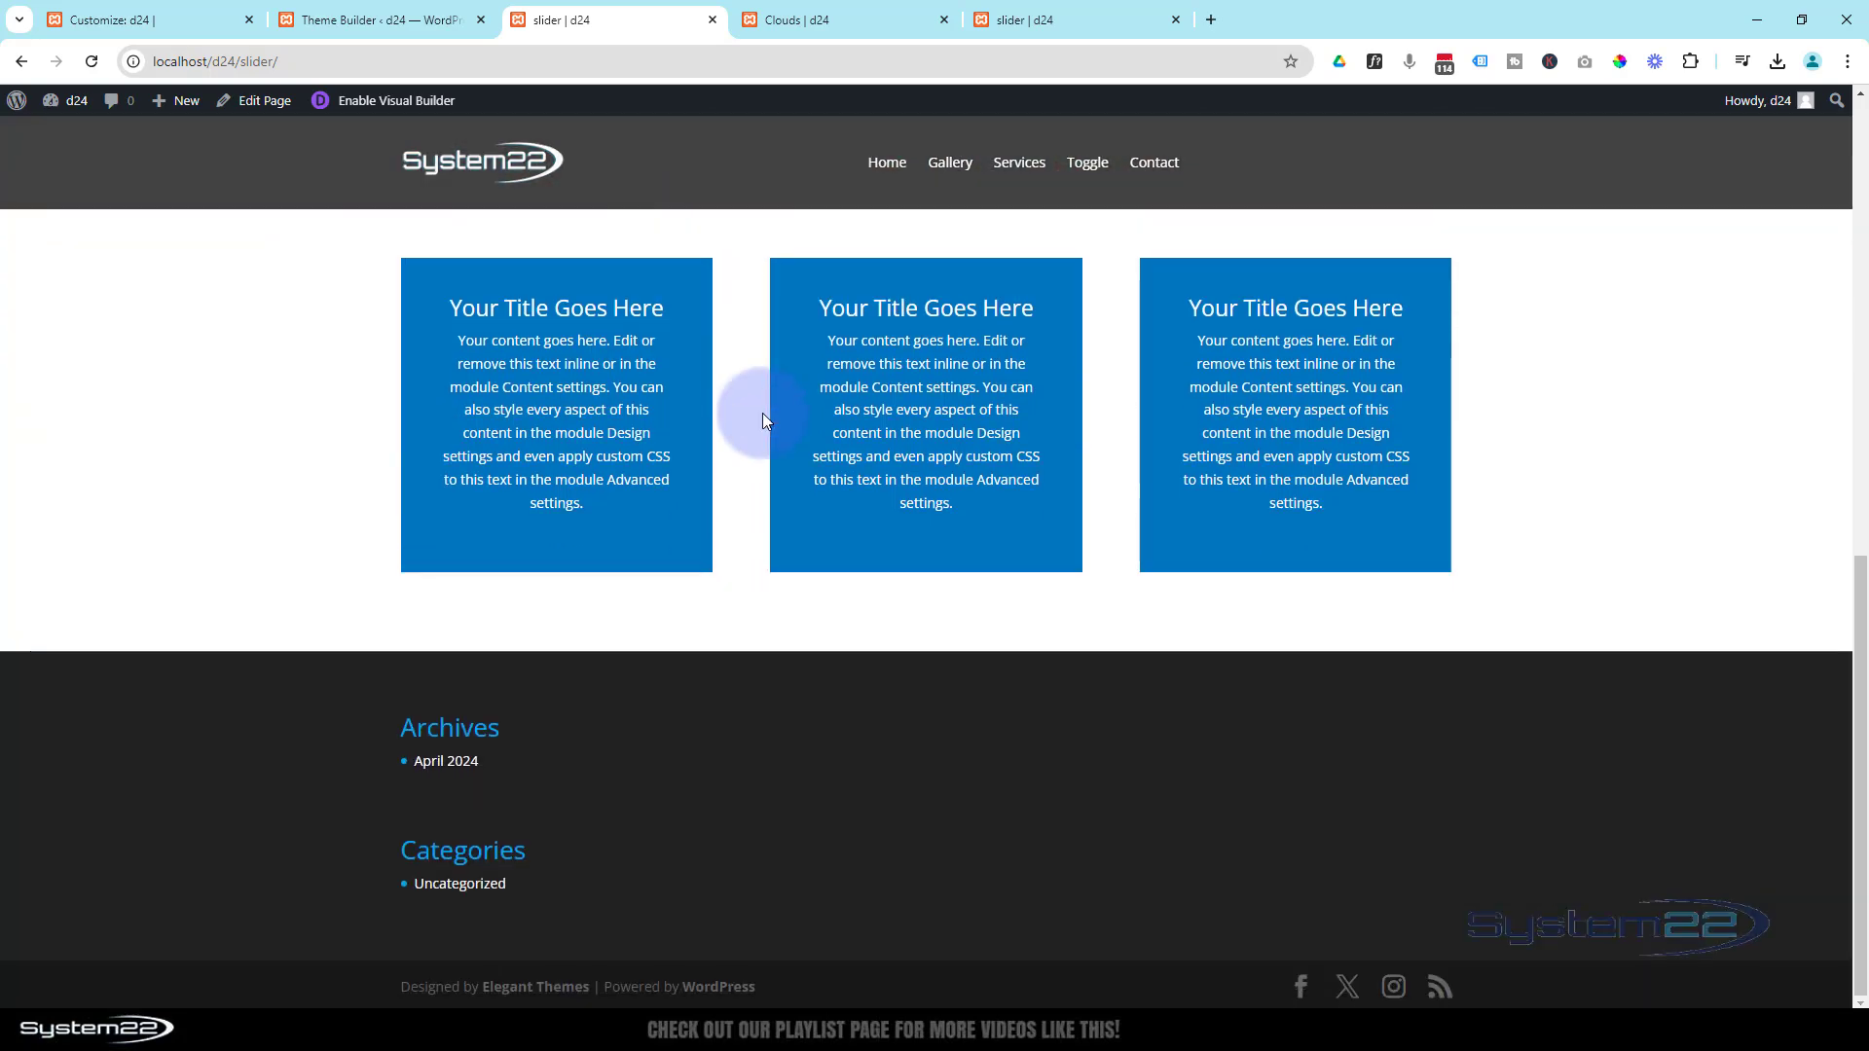
scroll(763, 421, up, 10)
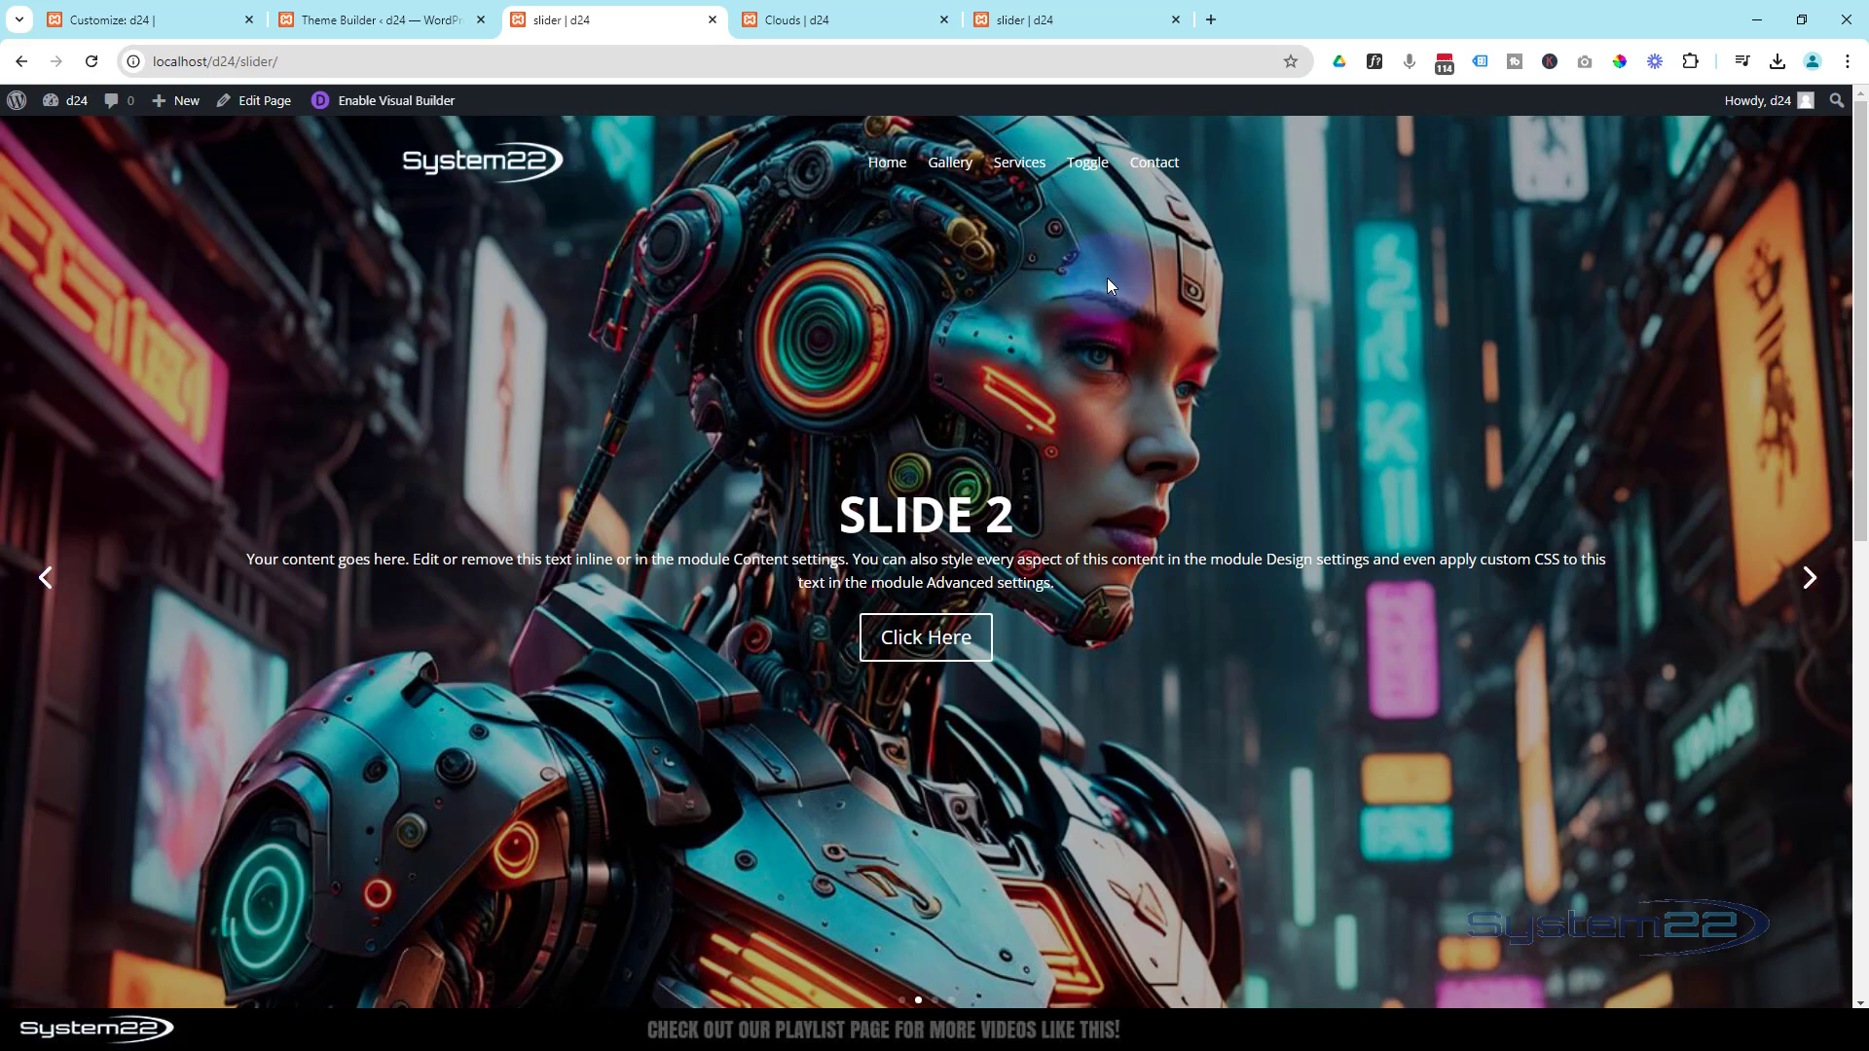
key(ctrl+Tab)
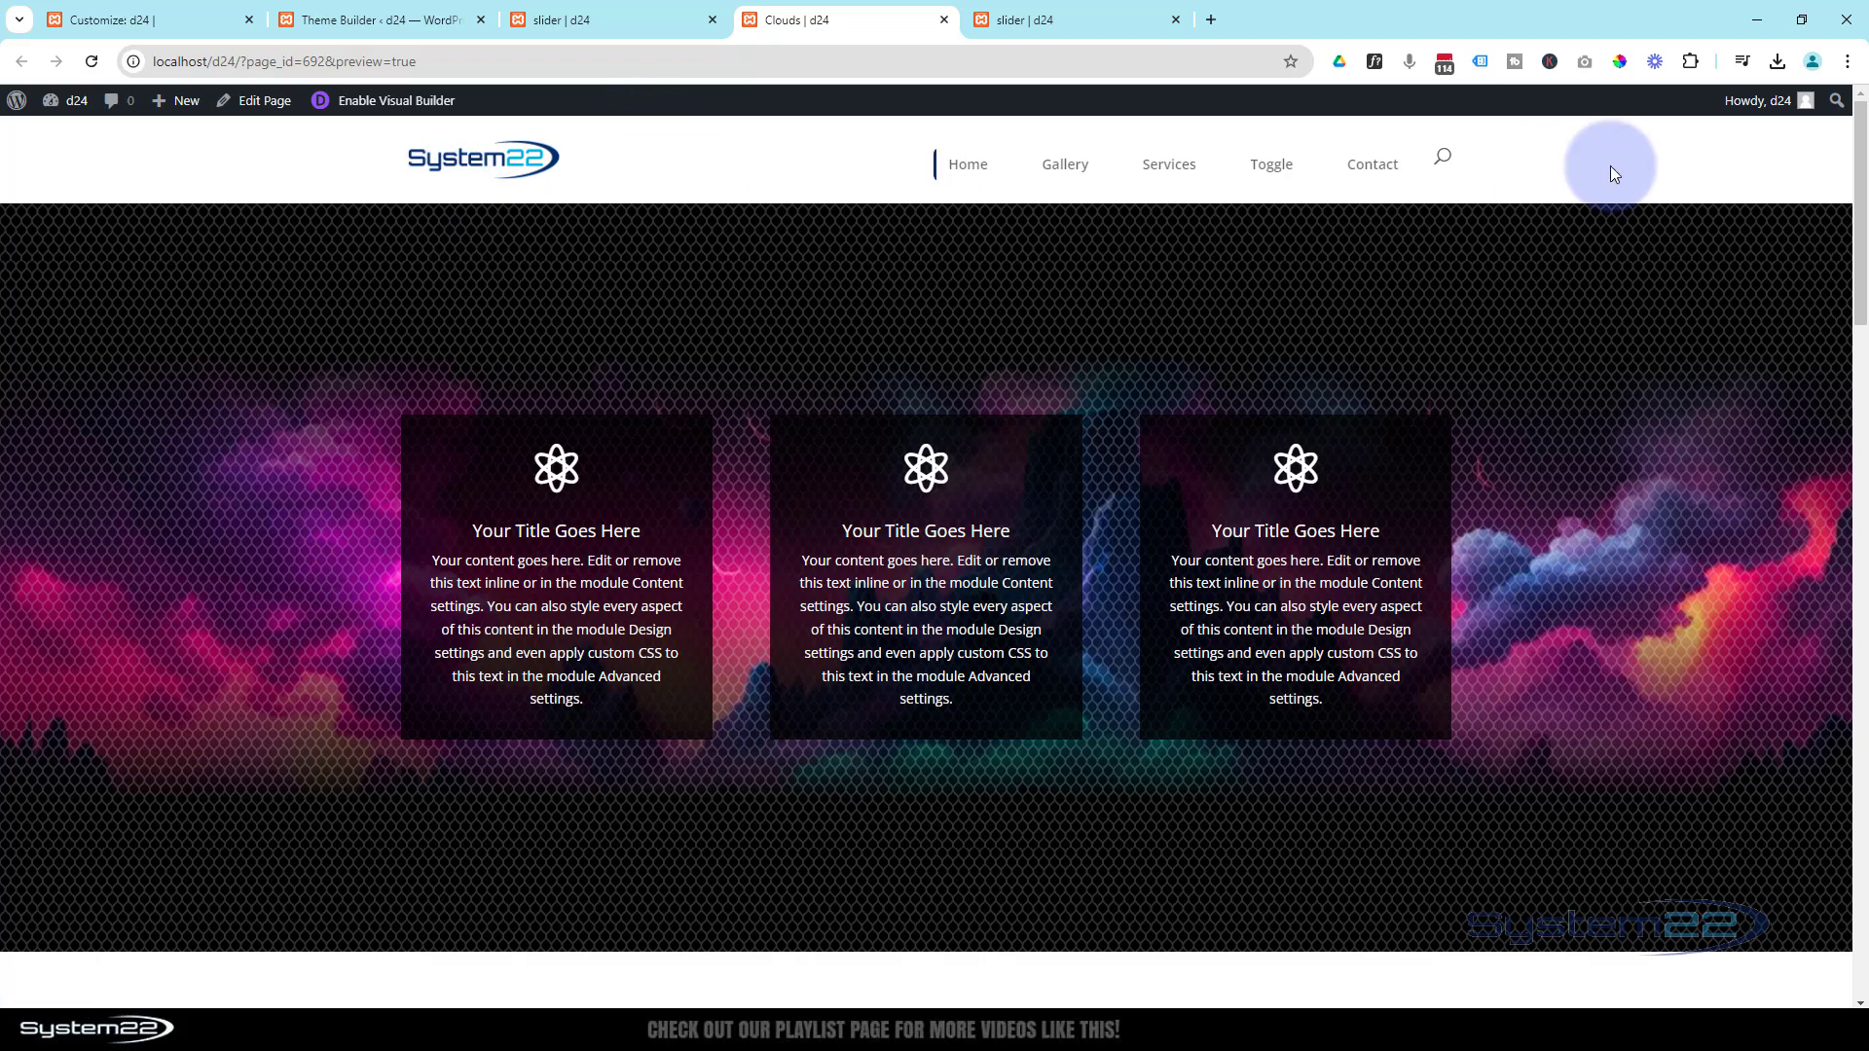
scroll(765, 167, down, 5)
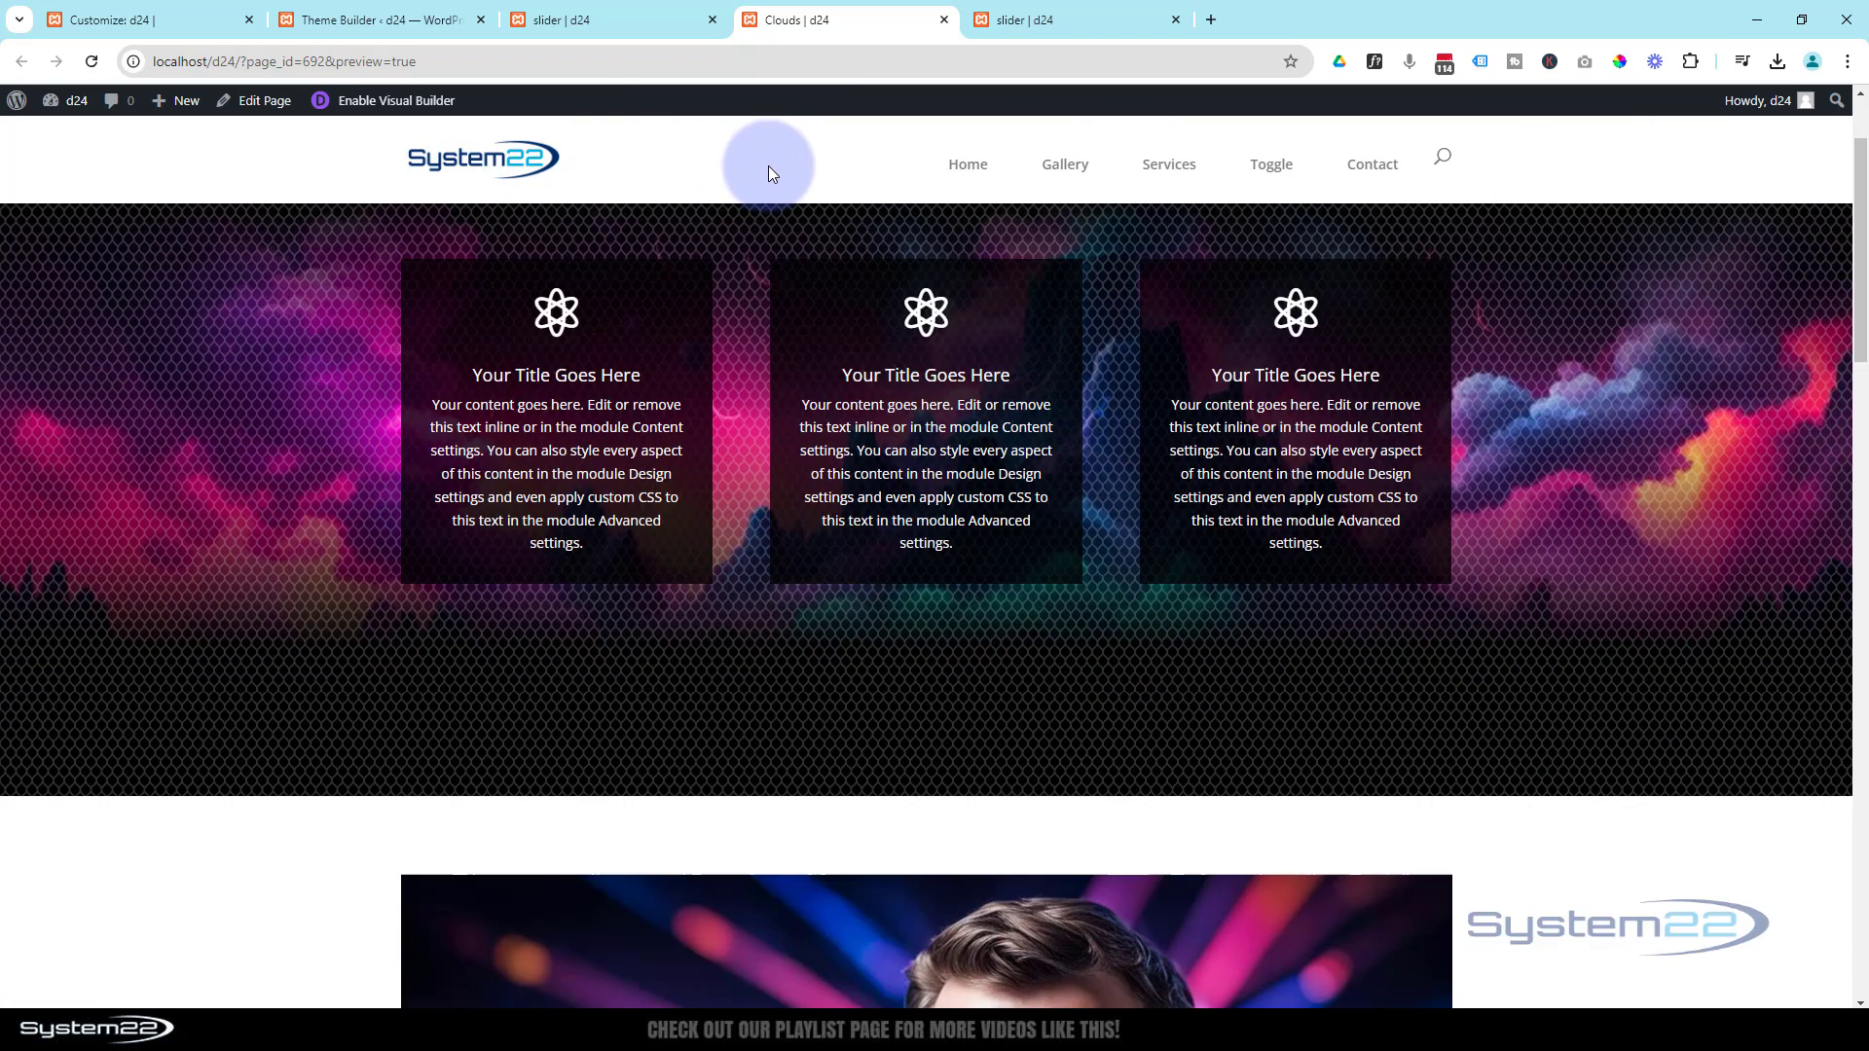
scroll(774, 187, up, 5)
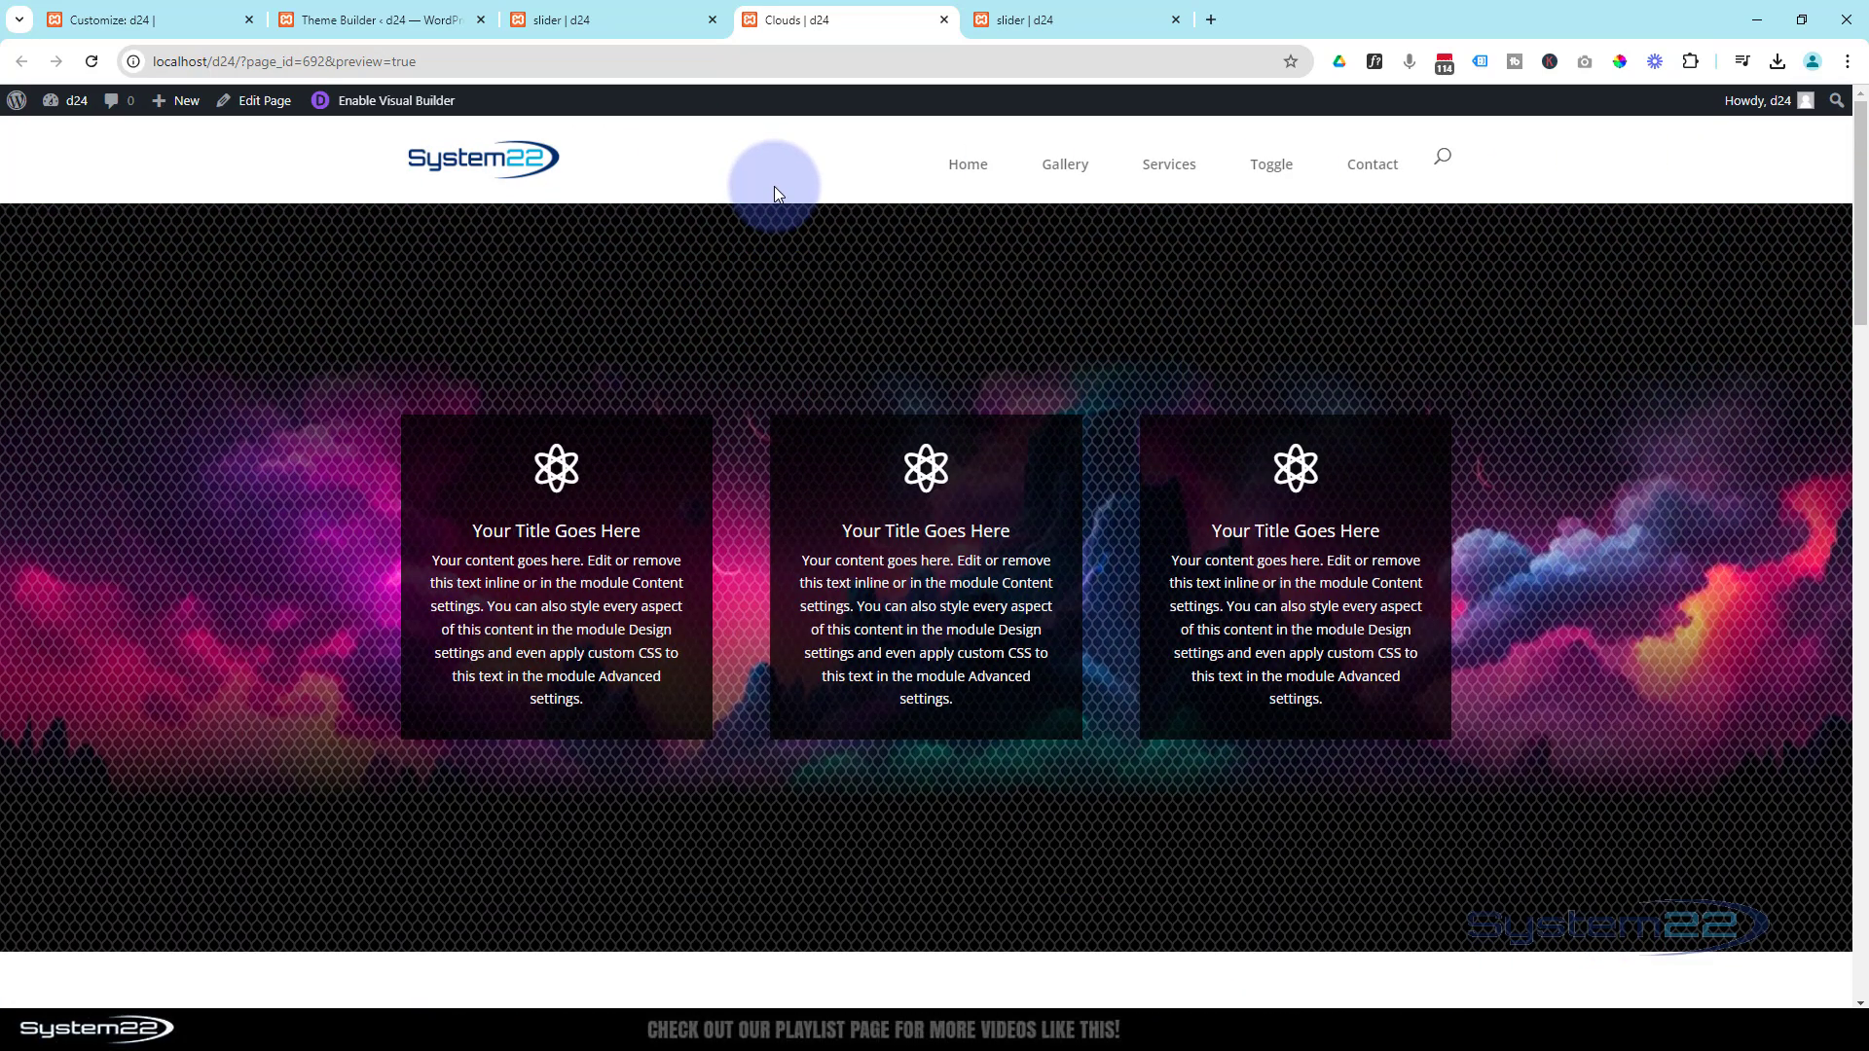
click(633, 18)
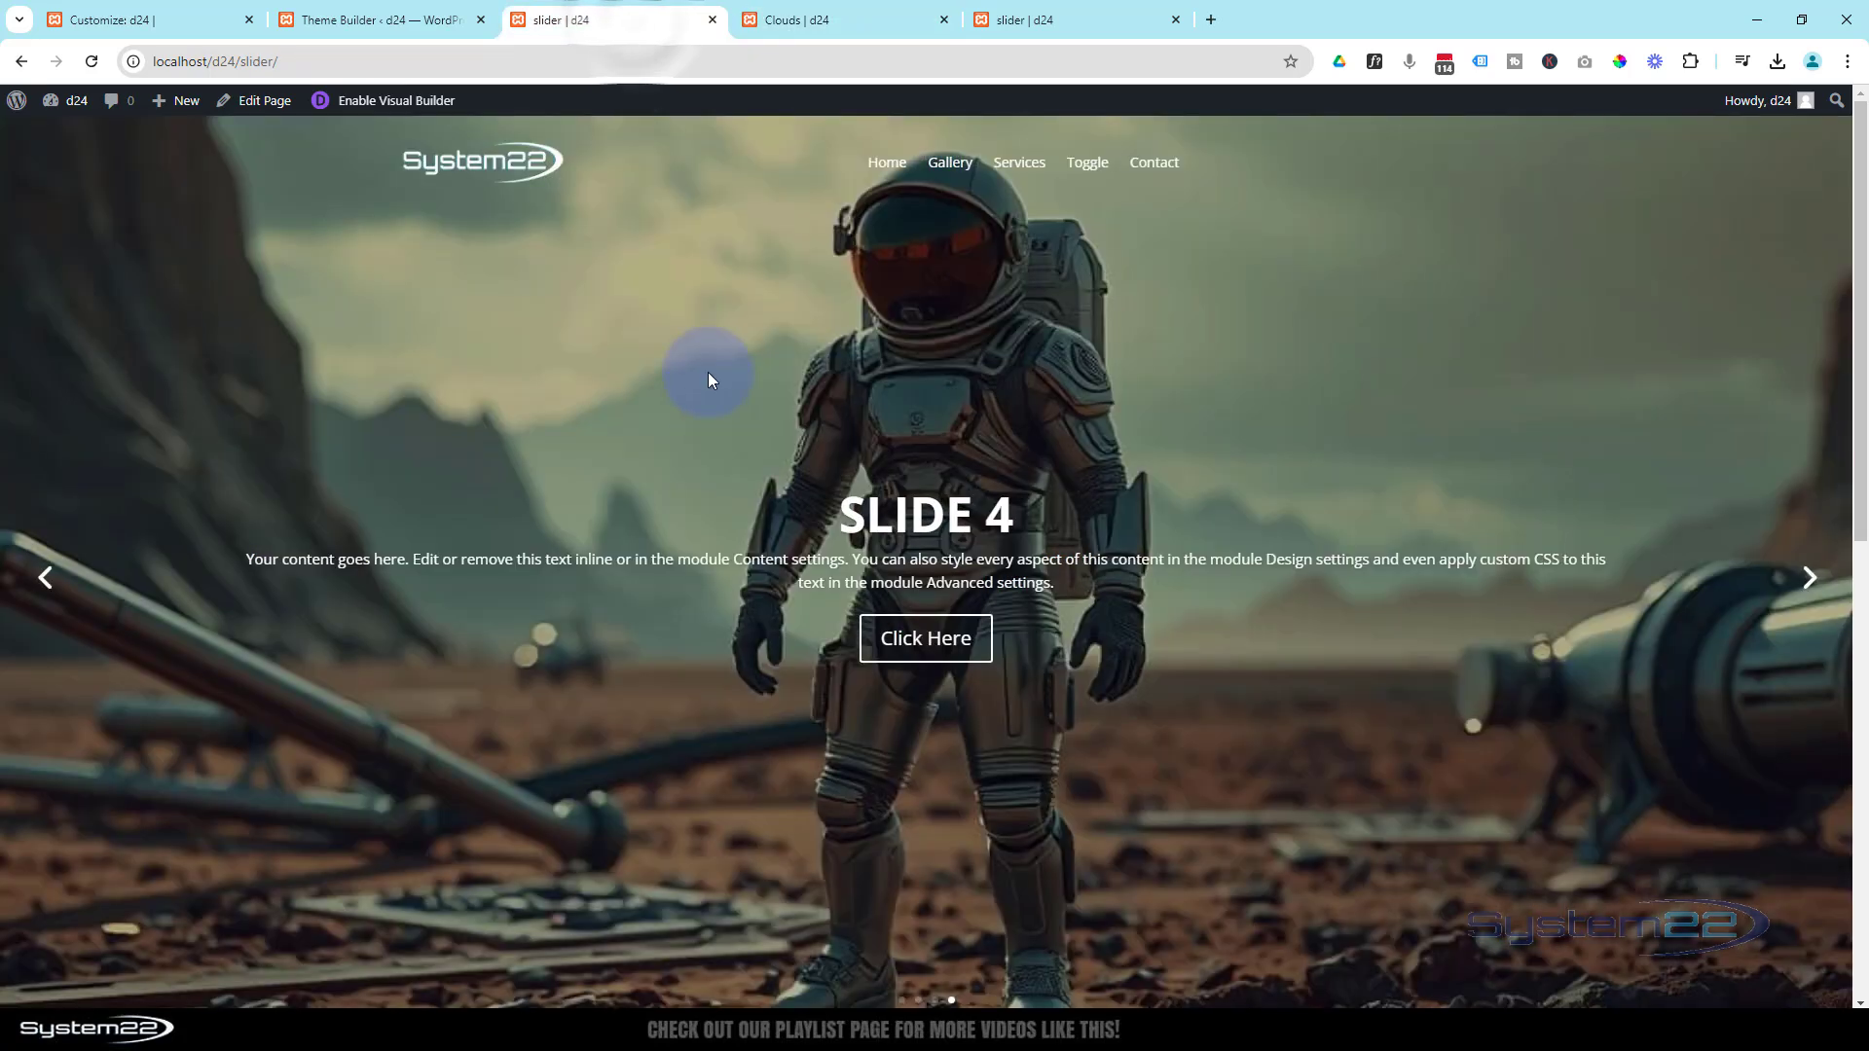
scroll(708, 371, down, 4)
scroll(708, 379, down, 1)
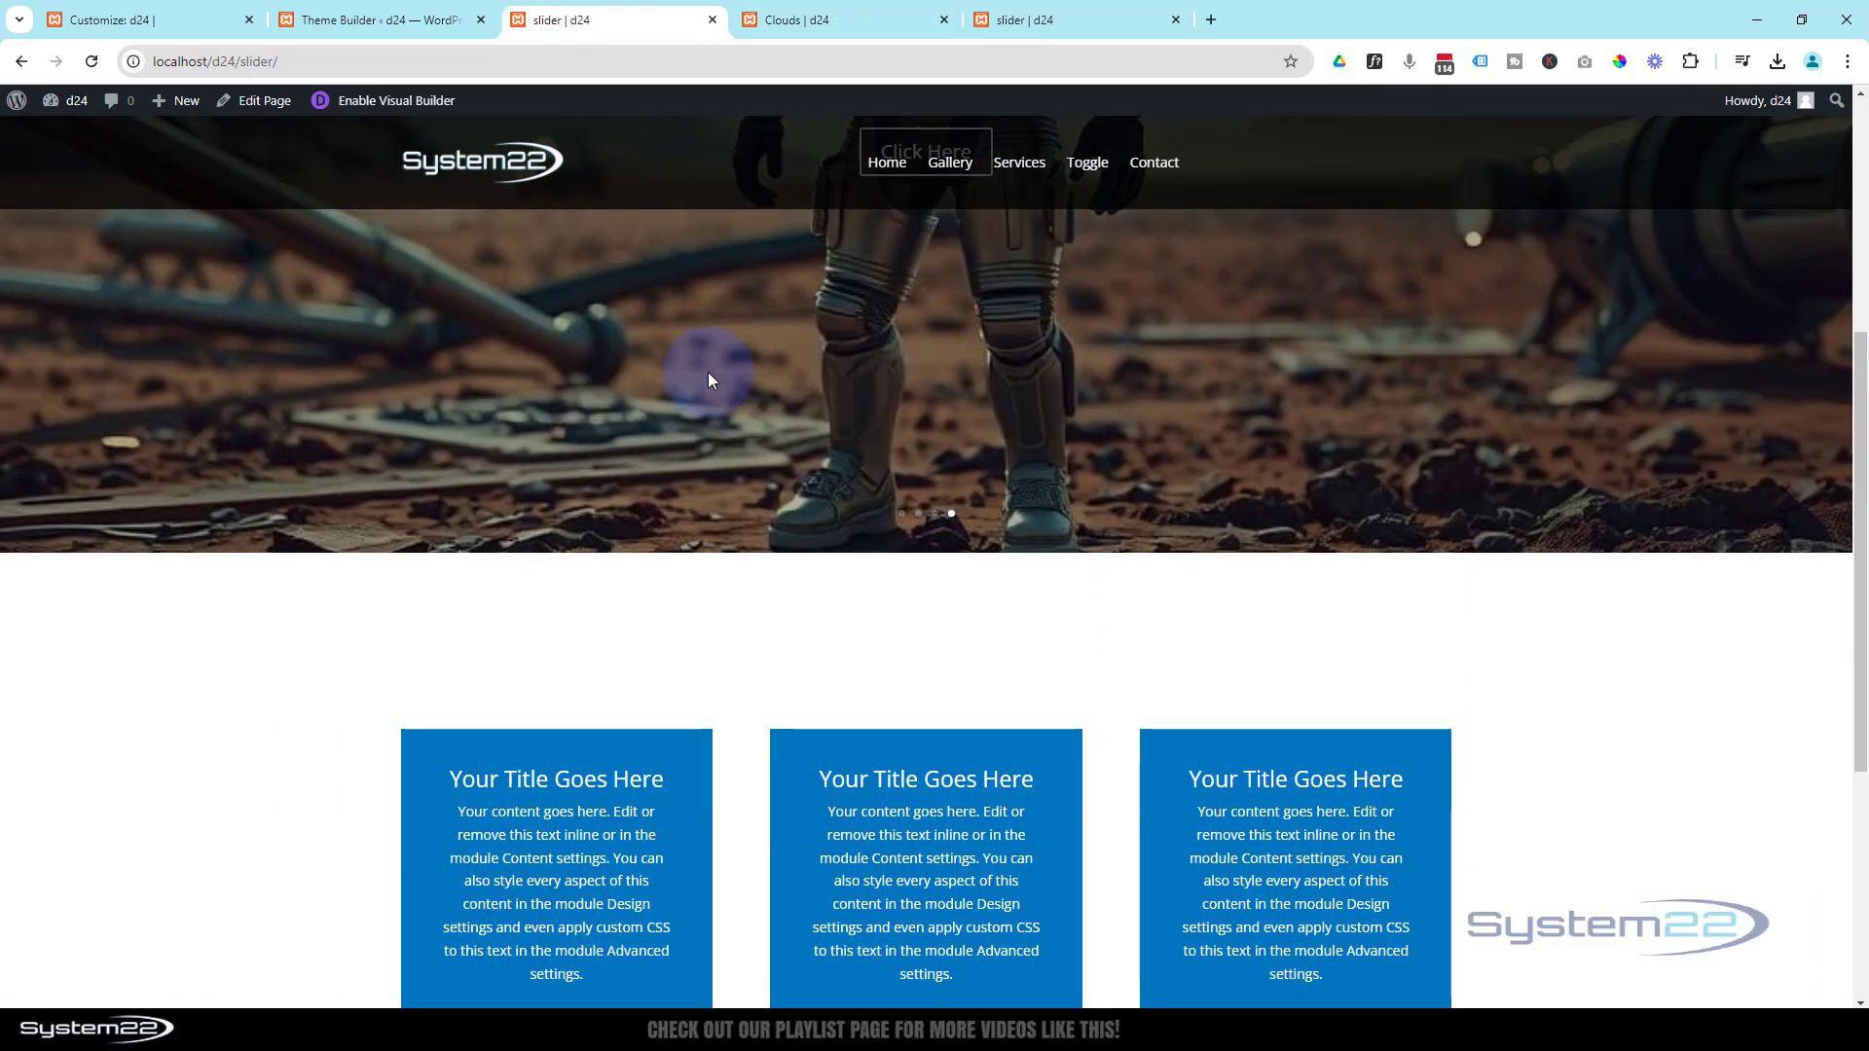
scroll(708, 372, up, 5)
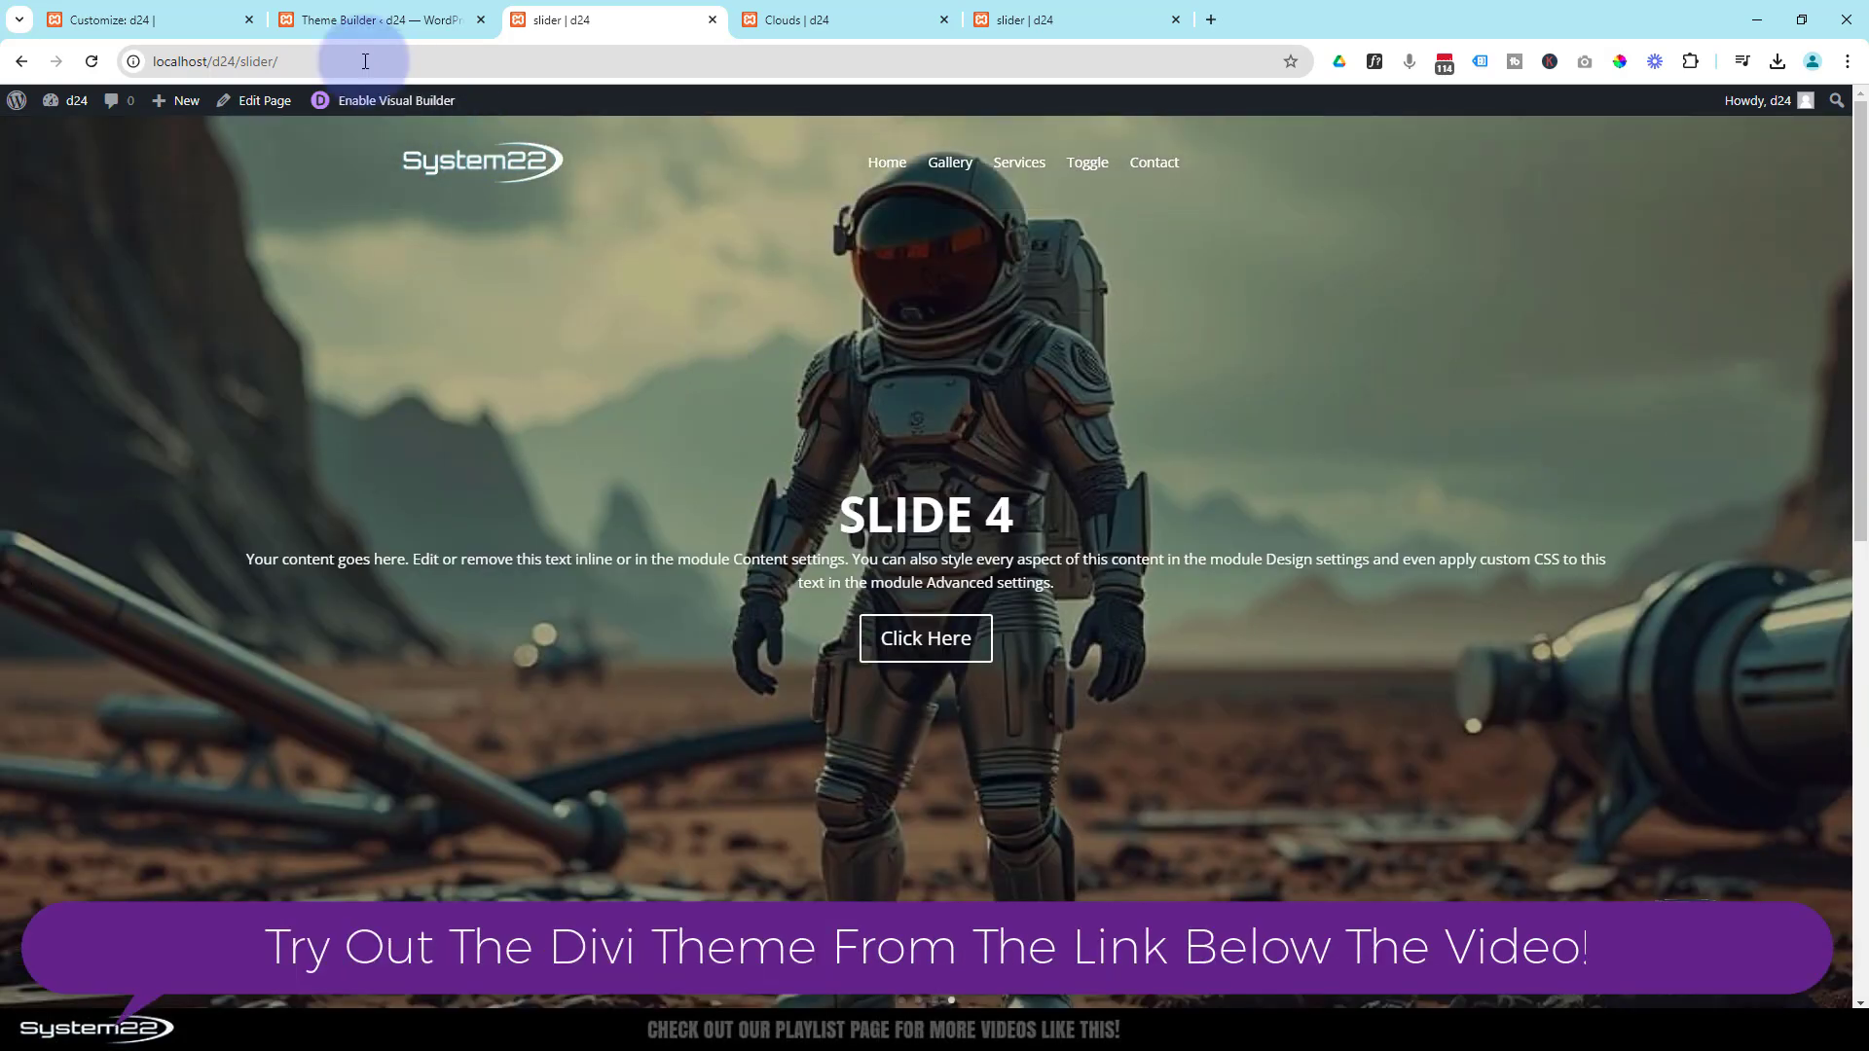
Close the Theme Builder, finished slider and Clouds browser tabs, keeping the Customize tab and the other slider page open.
click(481, 20)
click(484, 19)
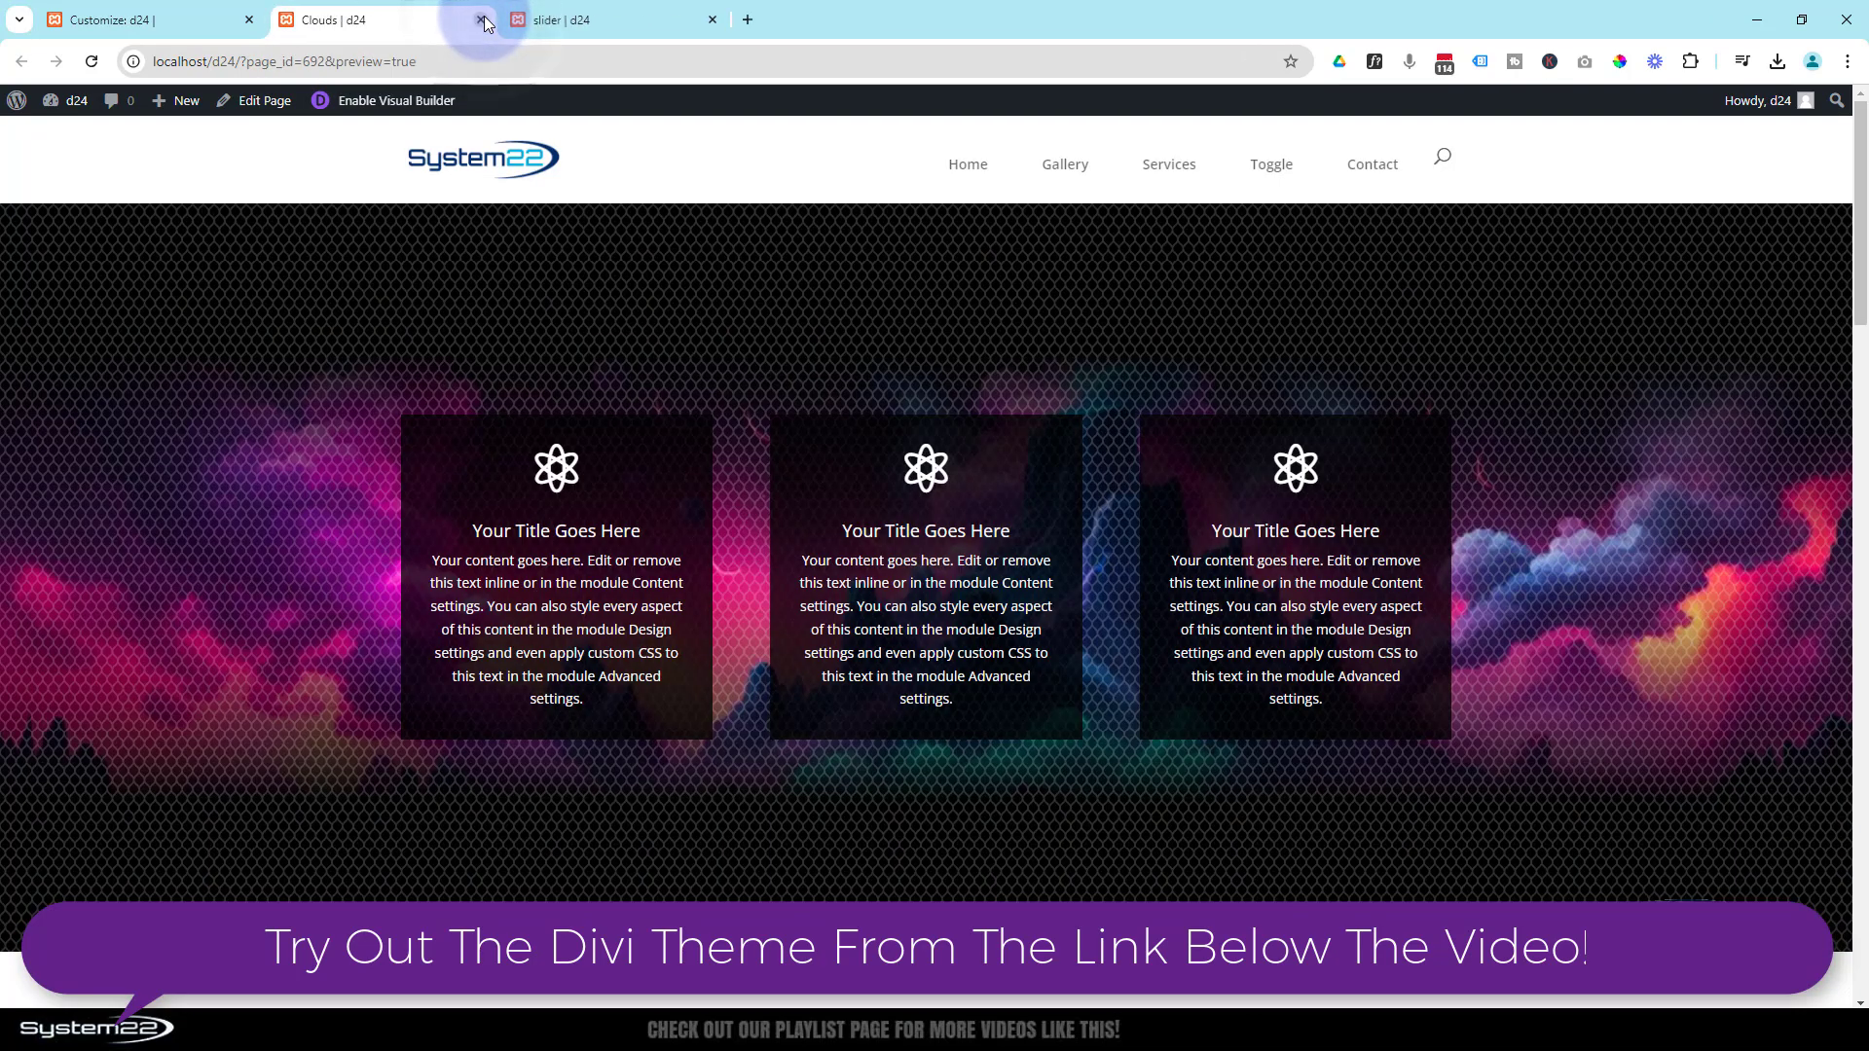
click(484, 19)
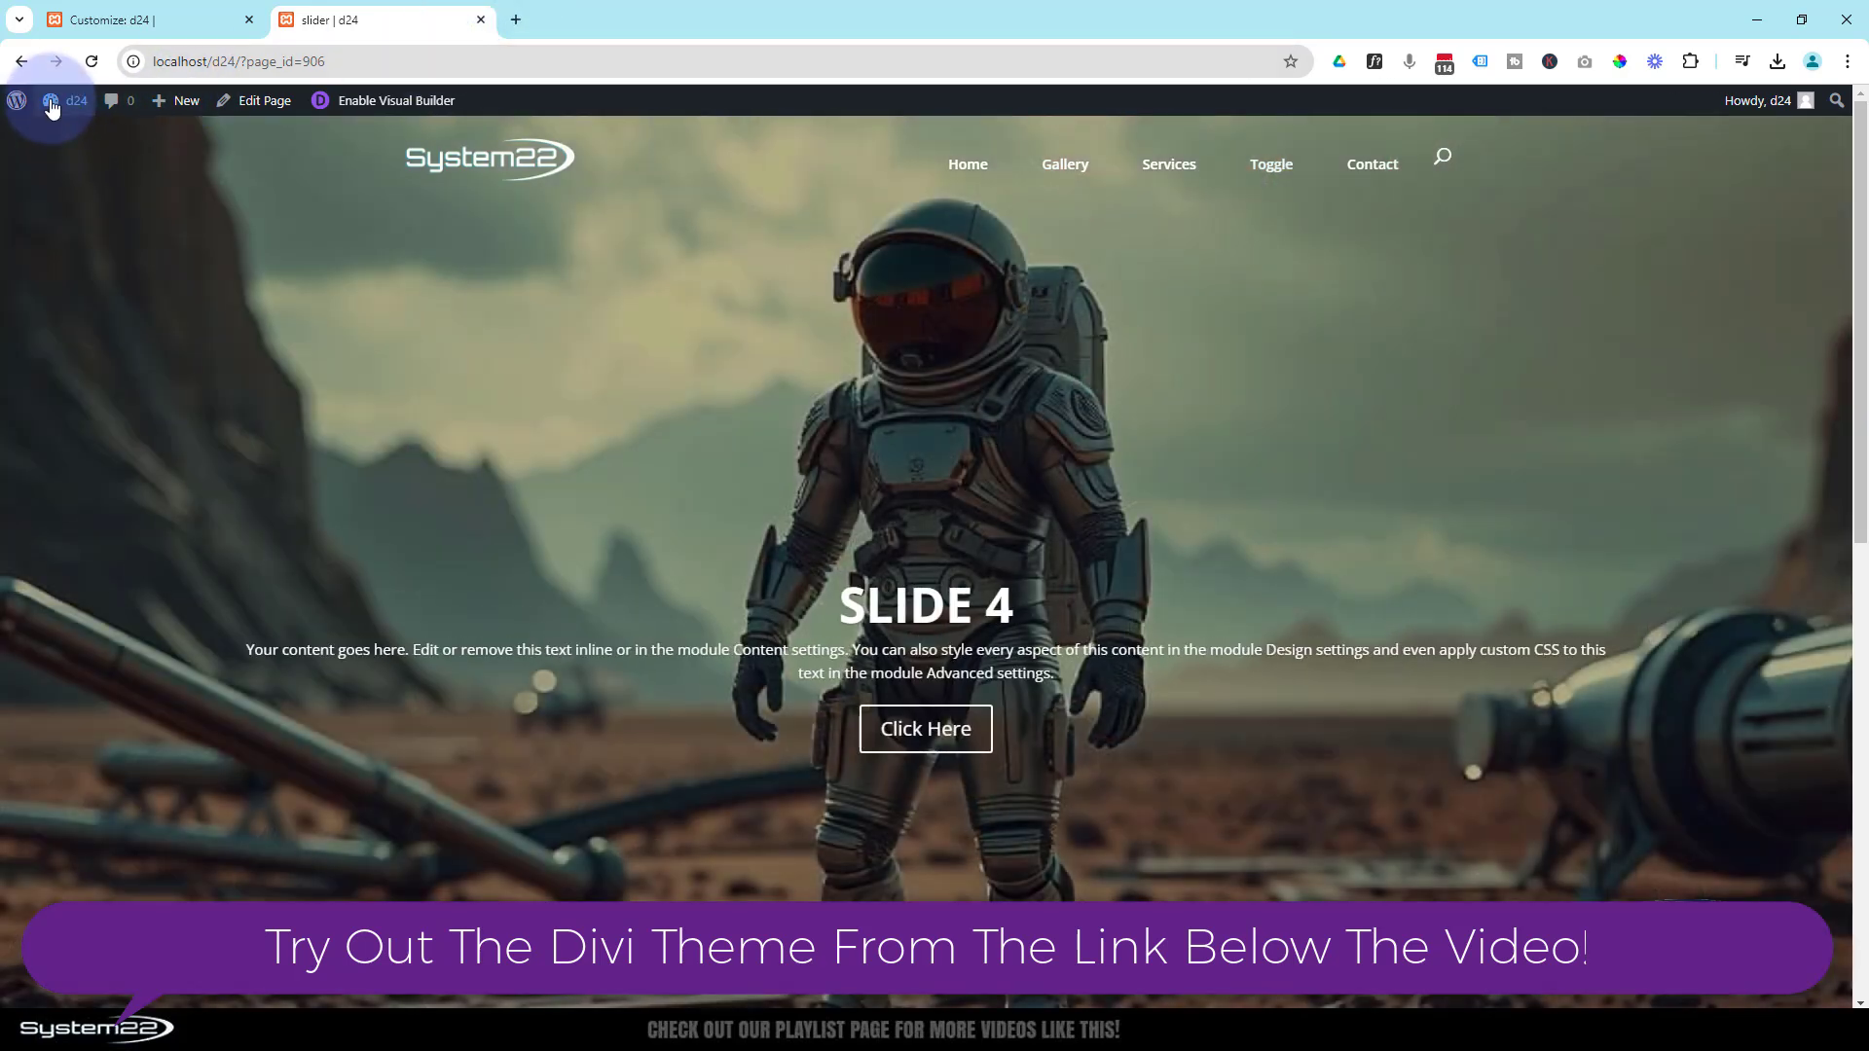
Open the WordPress dashboard in a new browser tab and go to the Divi Theme Builder.
mouse_move(58, 107)
middle_click(60, 141)
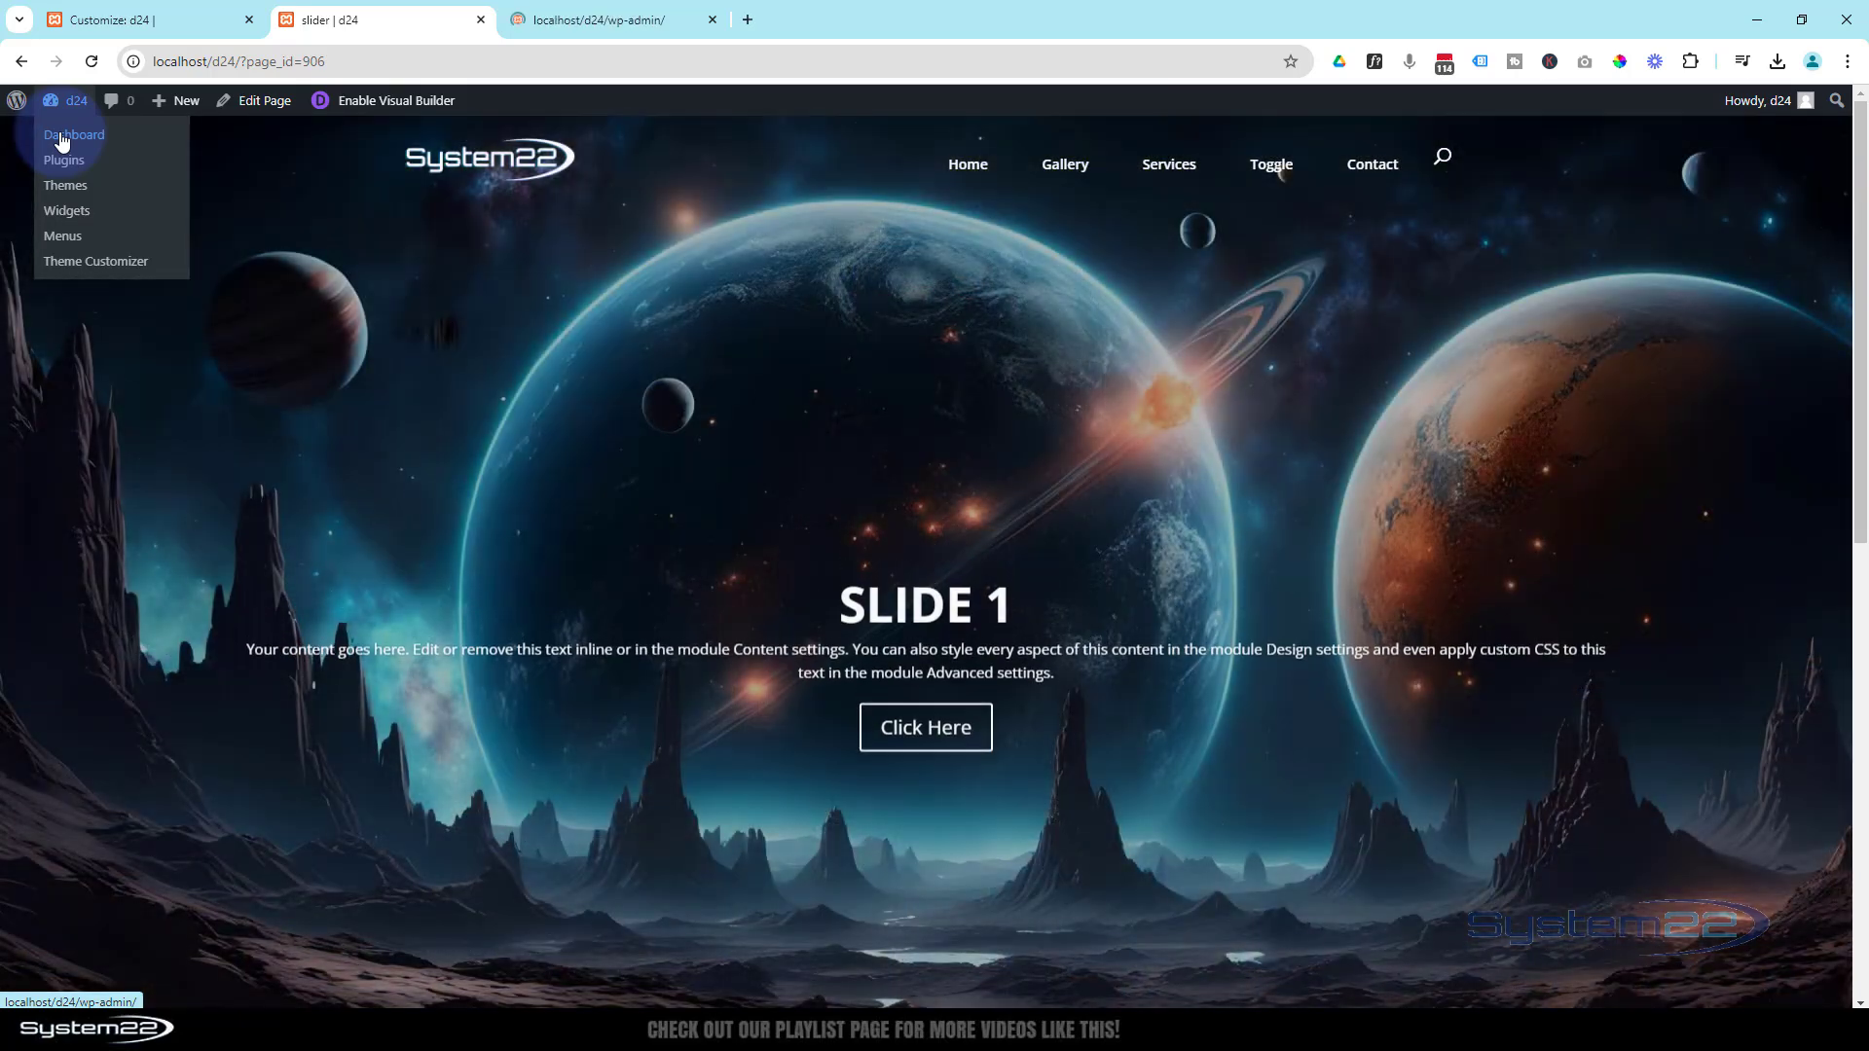
click(584, 20)
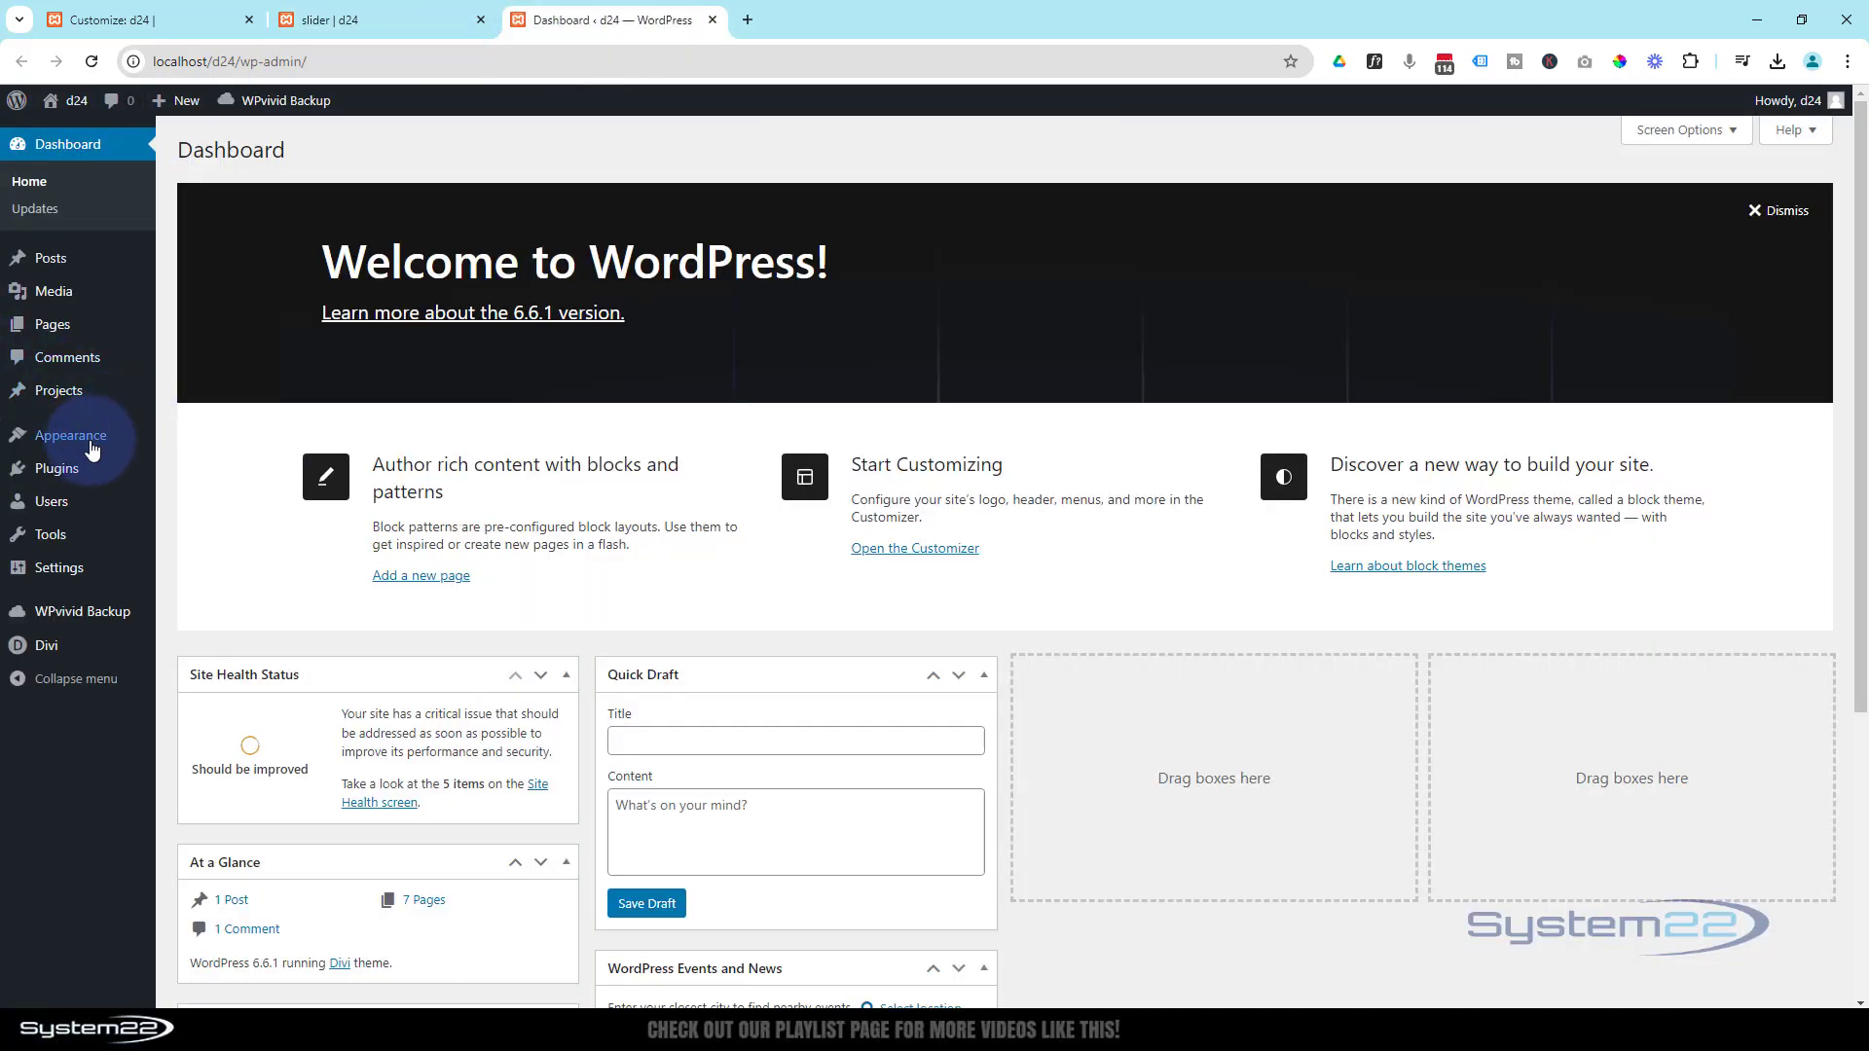
mouse_move(63, 658)
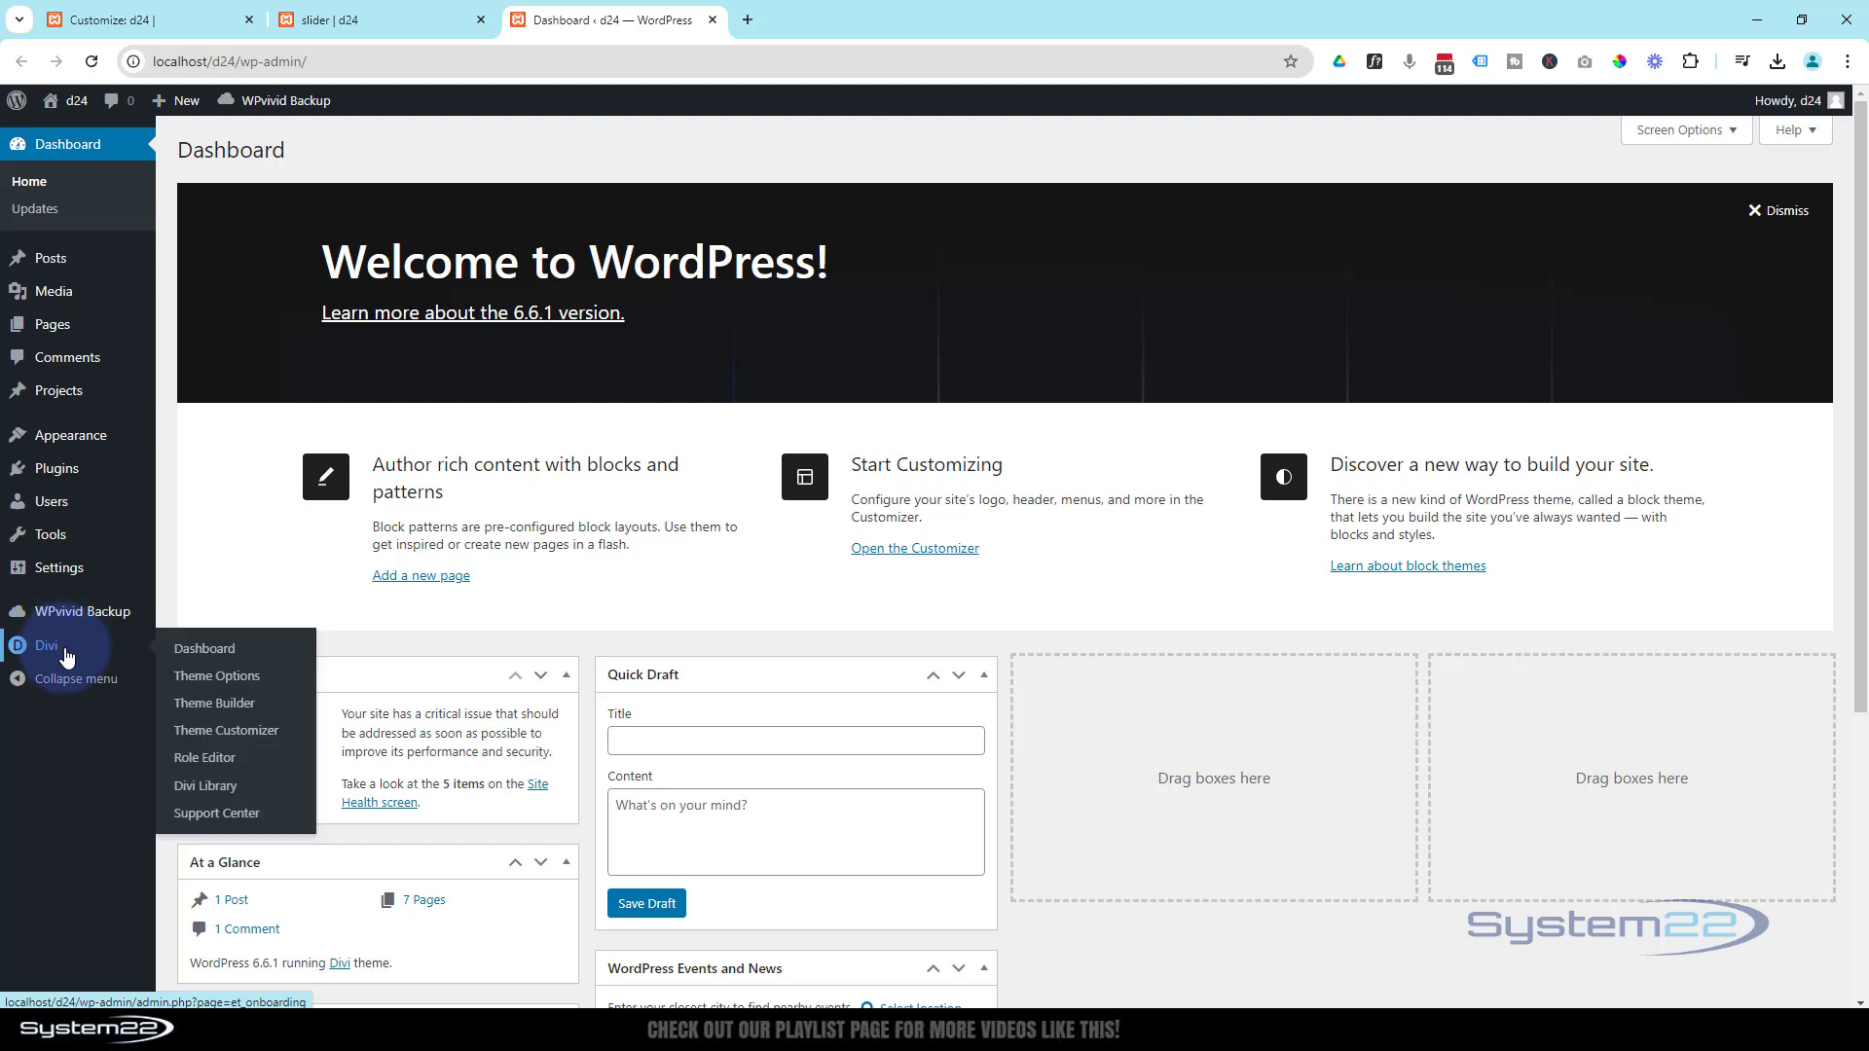
click(218, 713)
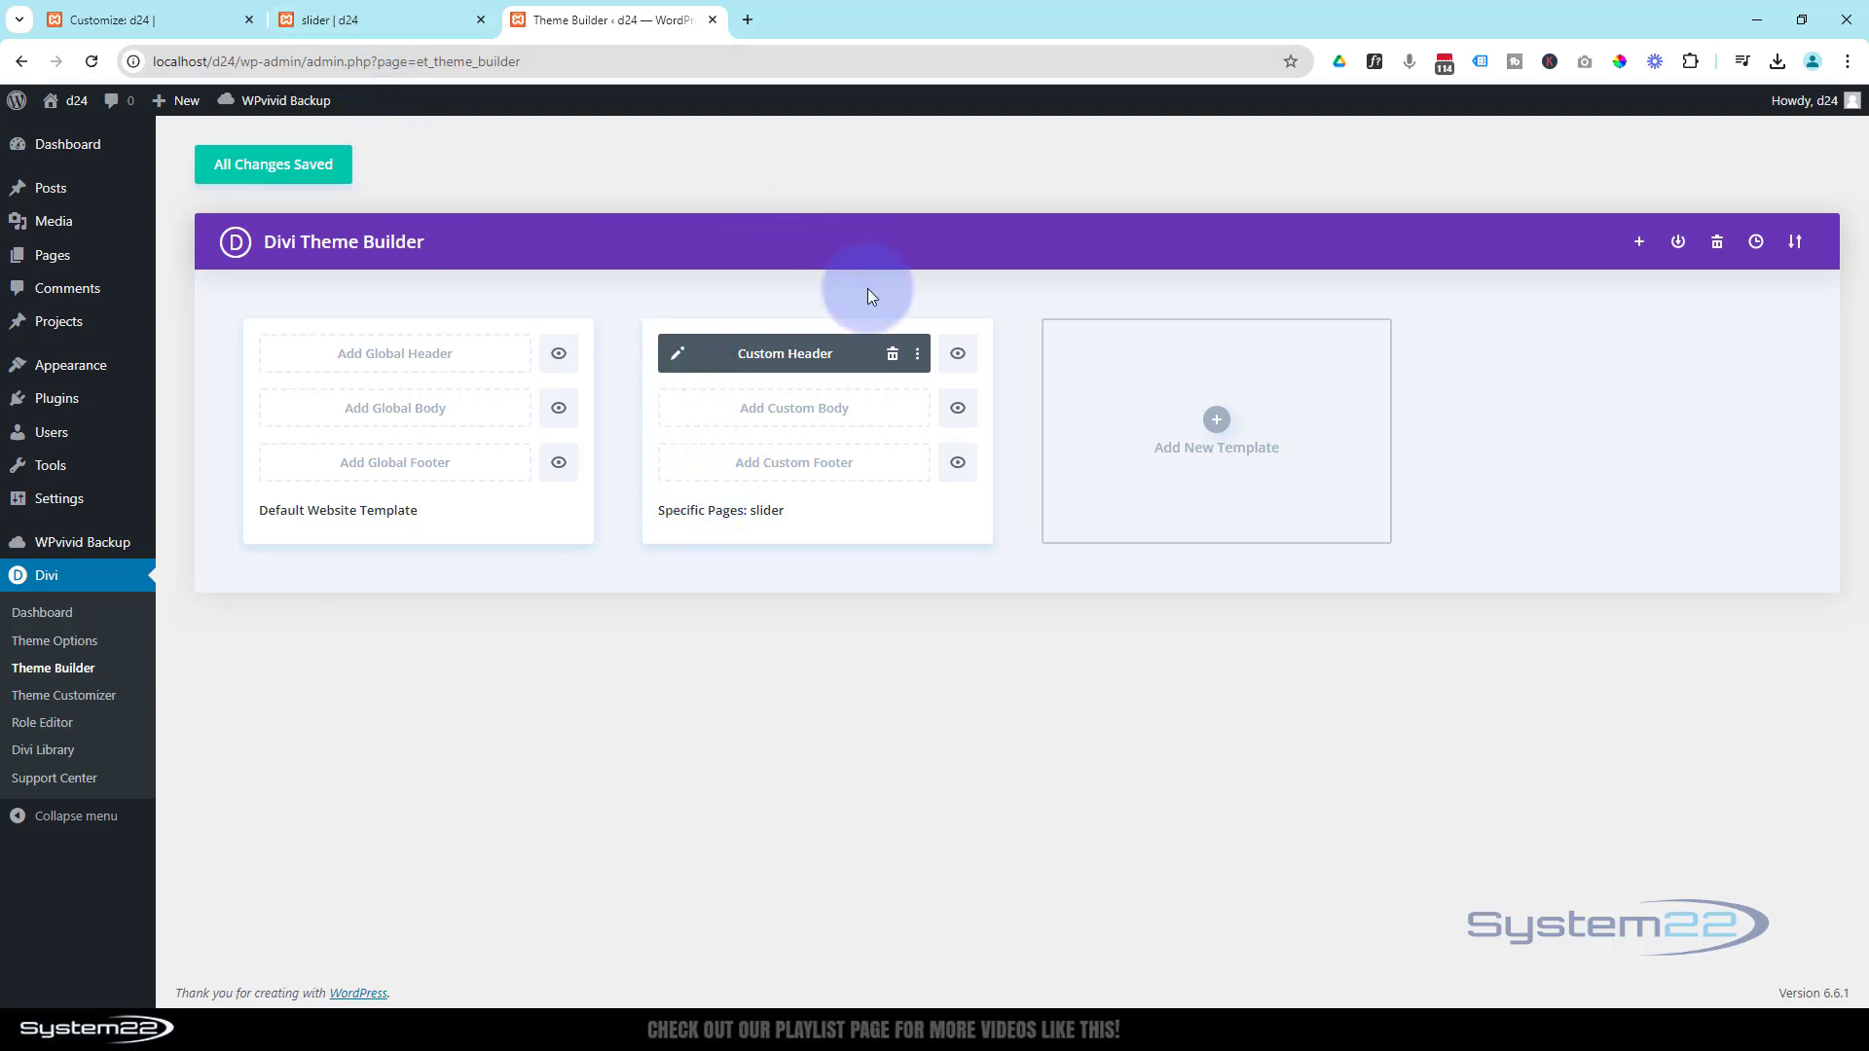
Delete the custom header from the slider page template, and delete that template as well.
click(893, 358)
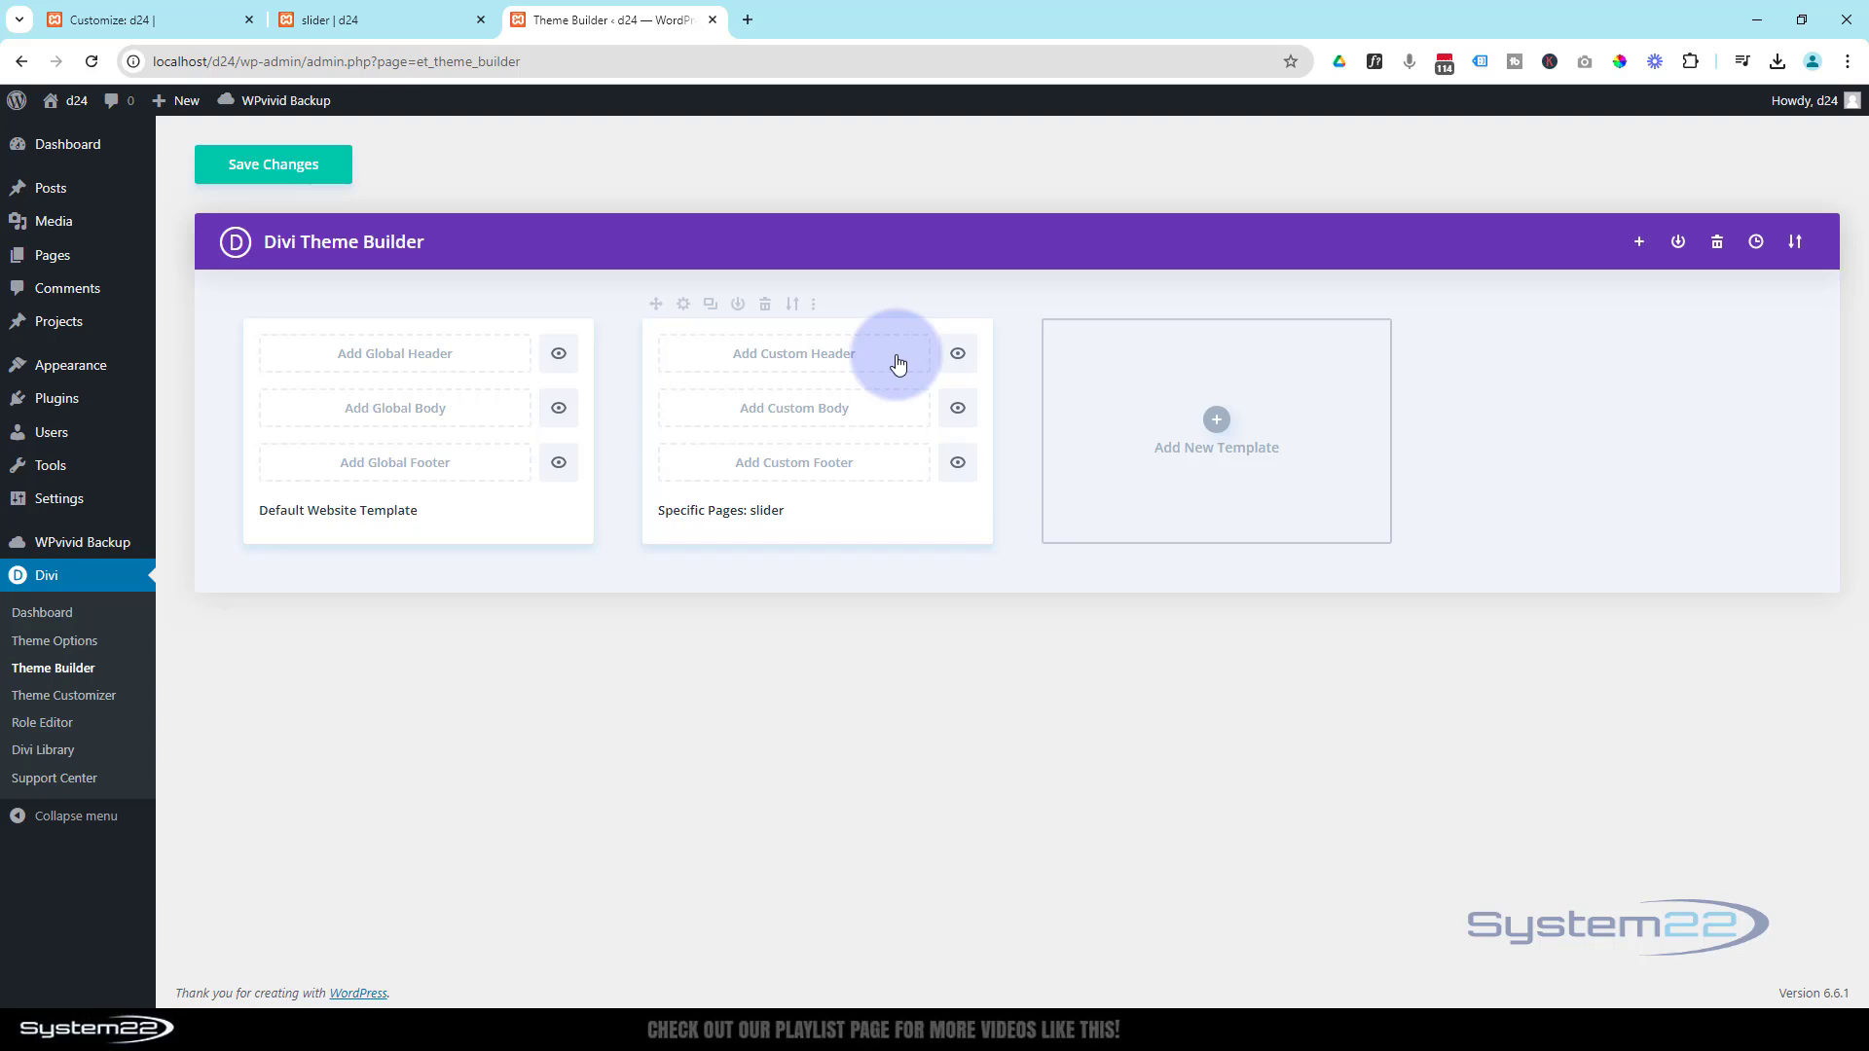
click(763, 306)
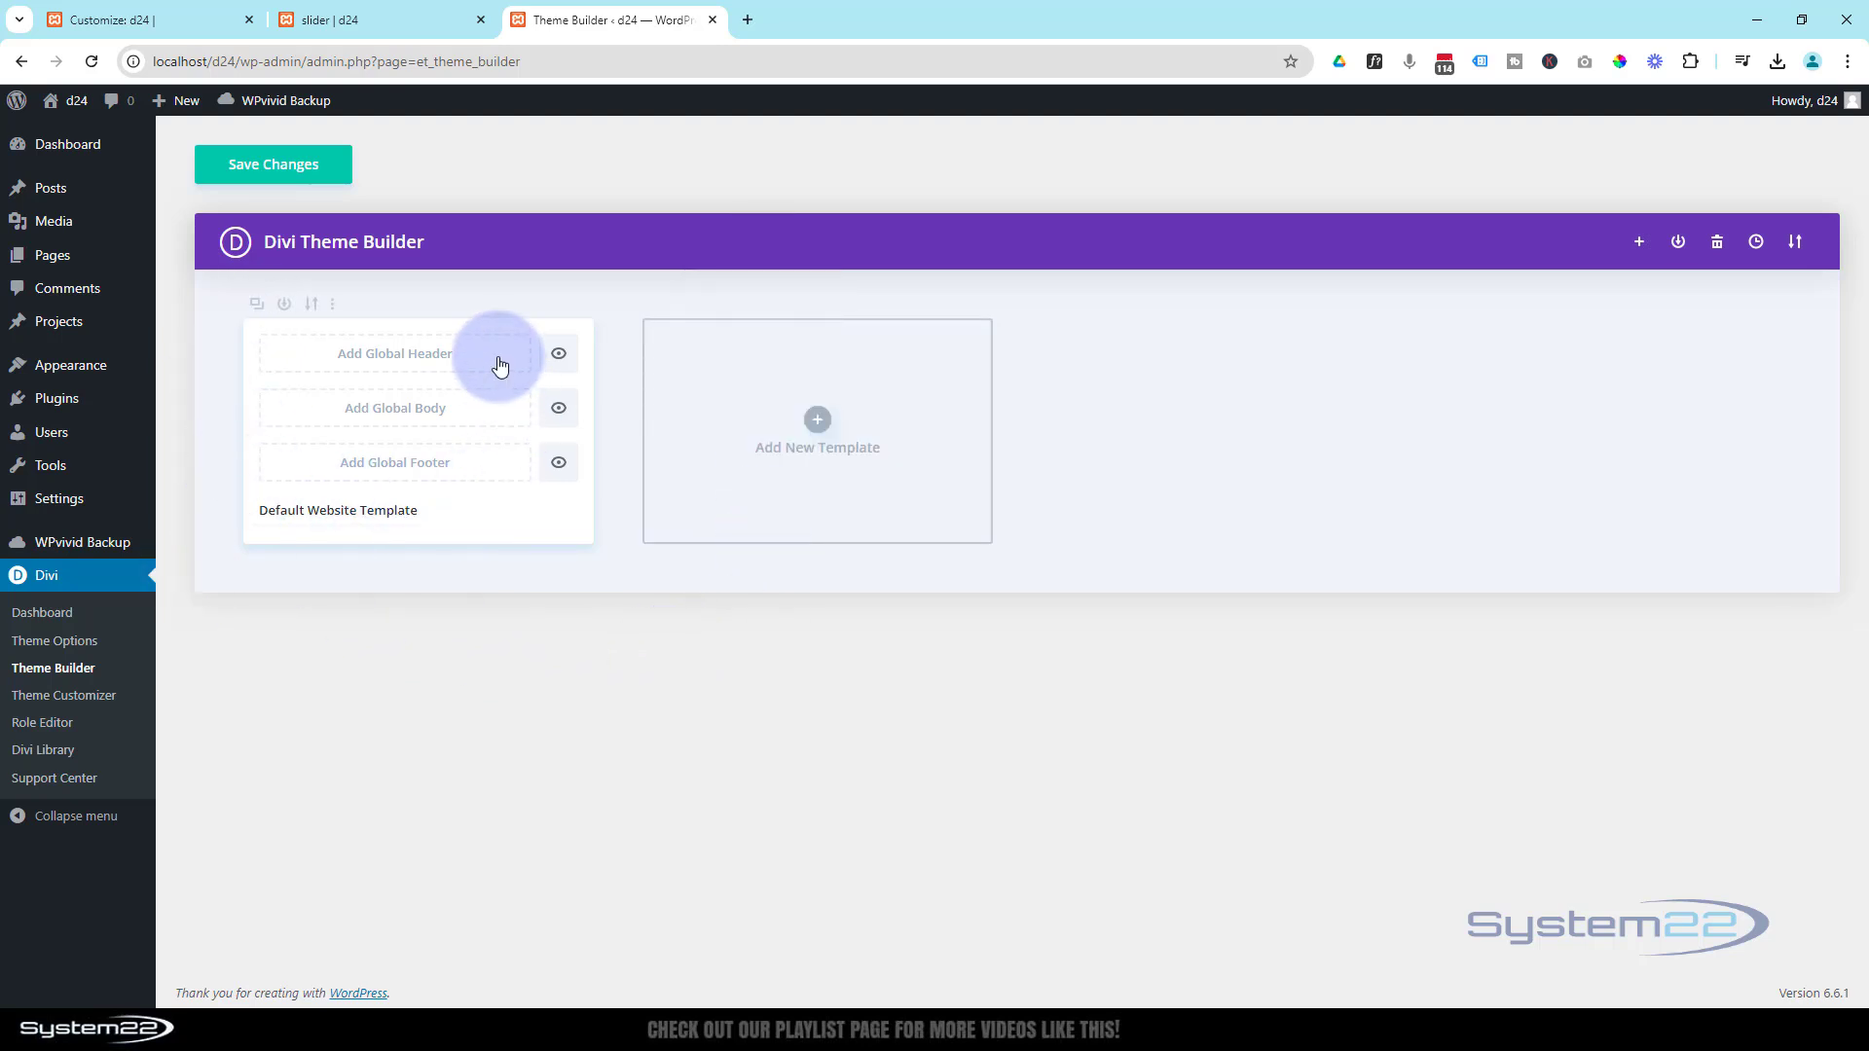
Build a new template assigned to the specific page "slider" and save the Theme Builder changes.
click(823, 426)
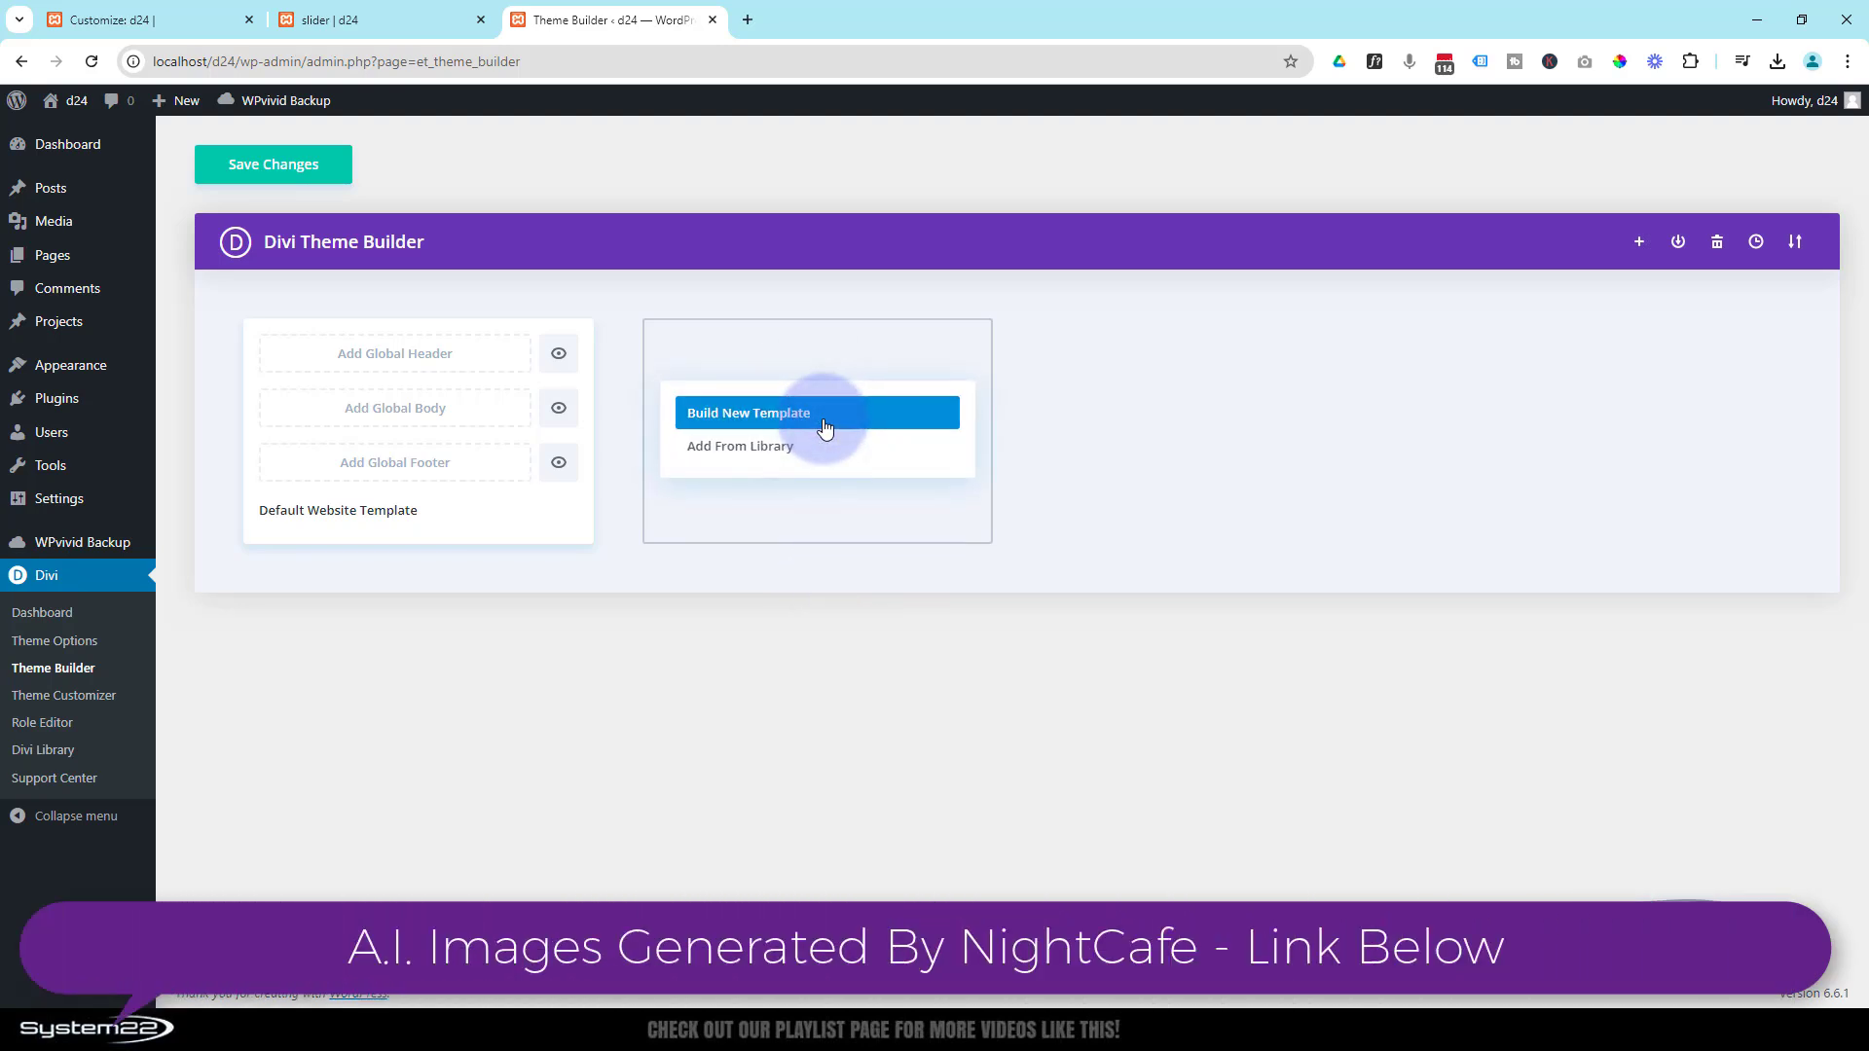
click(730, 412)
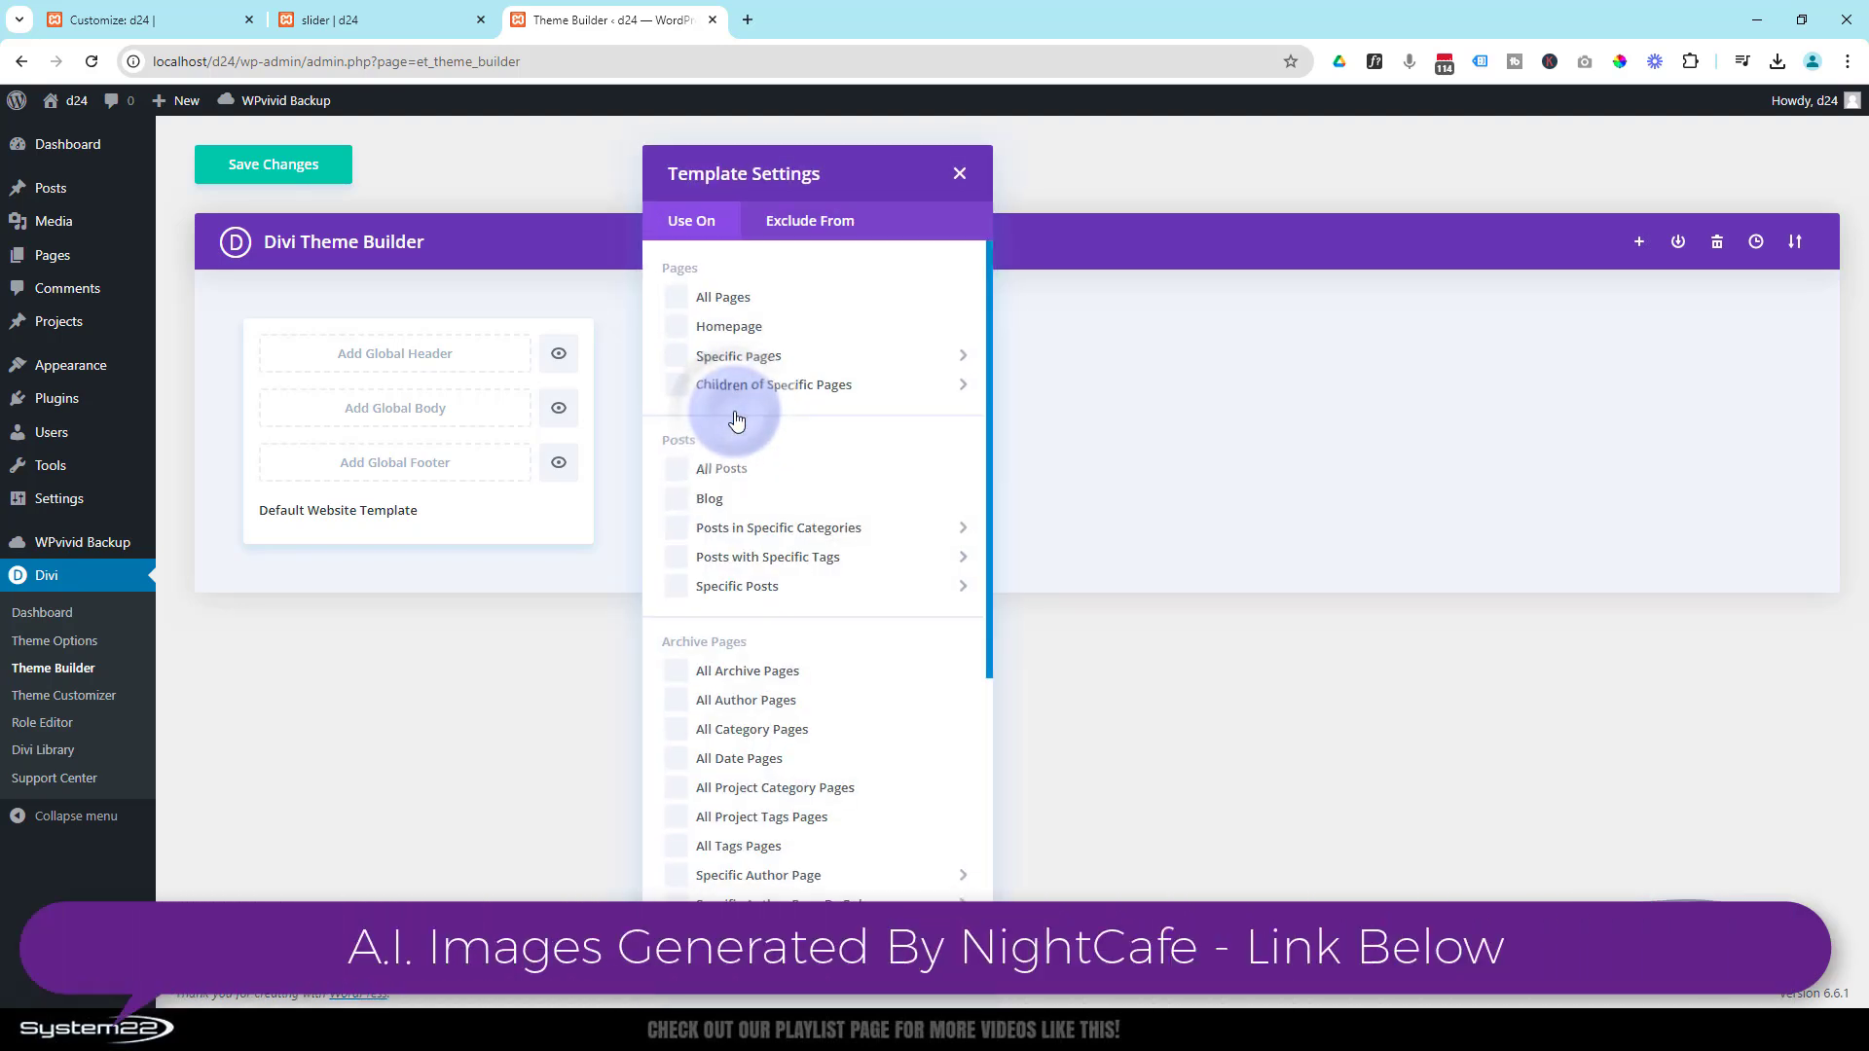
click(669, 356)
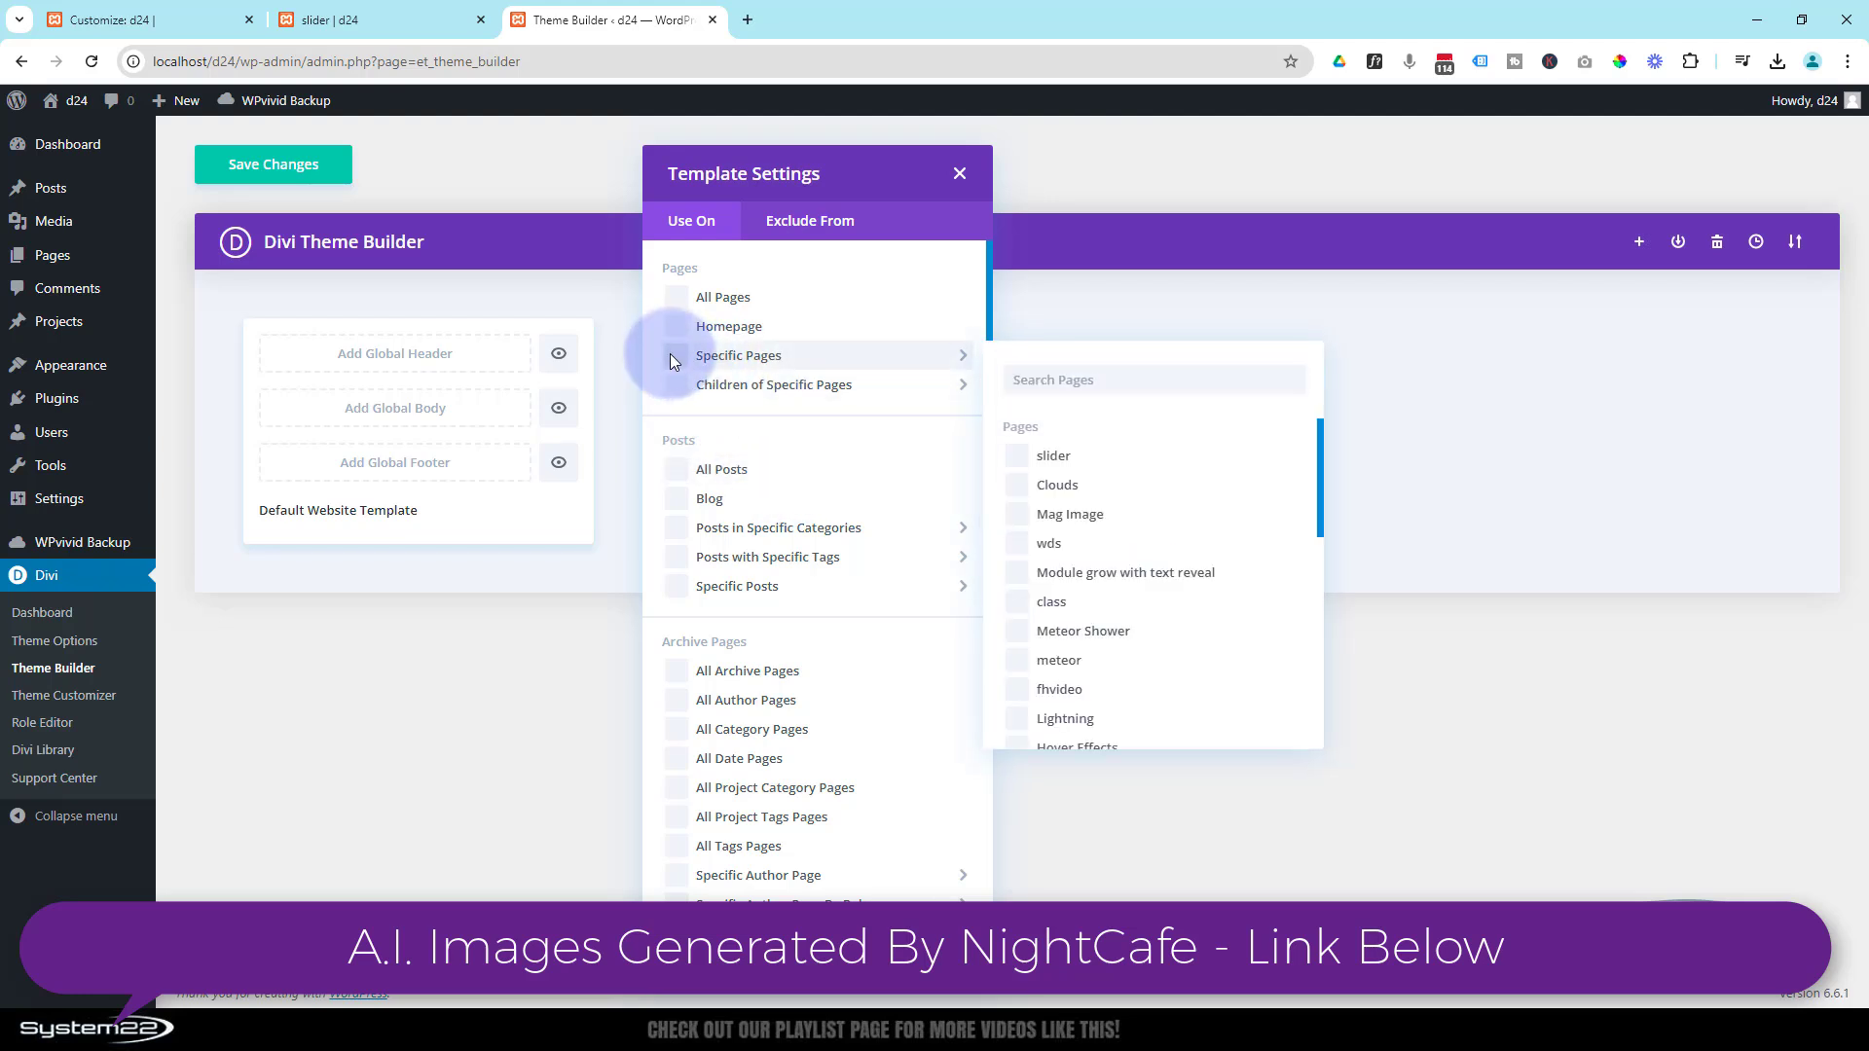
mouse_move(744, 389)
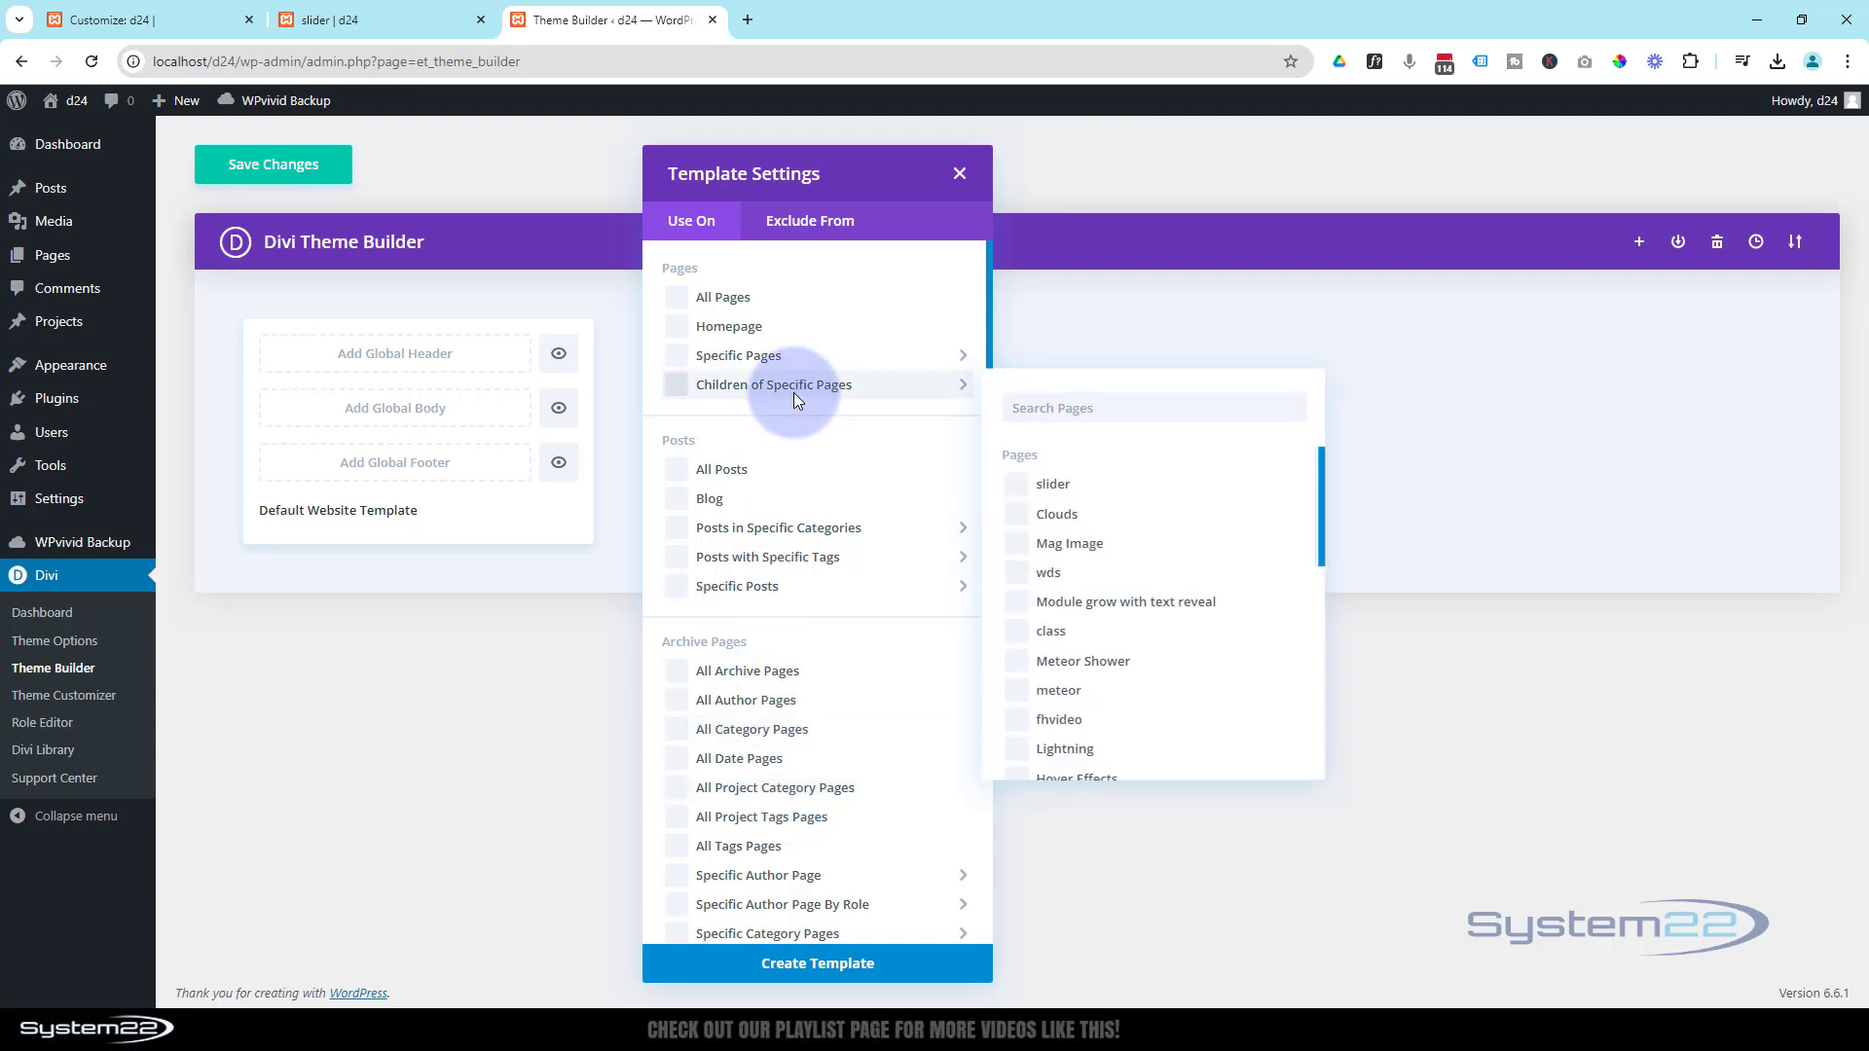
mouse_move(710, 354)
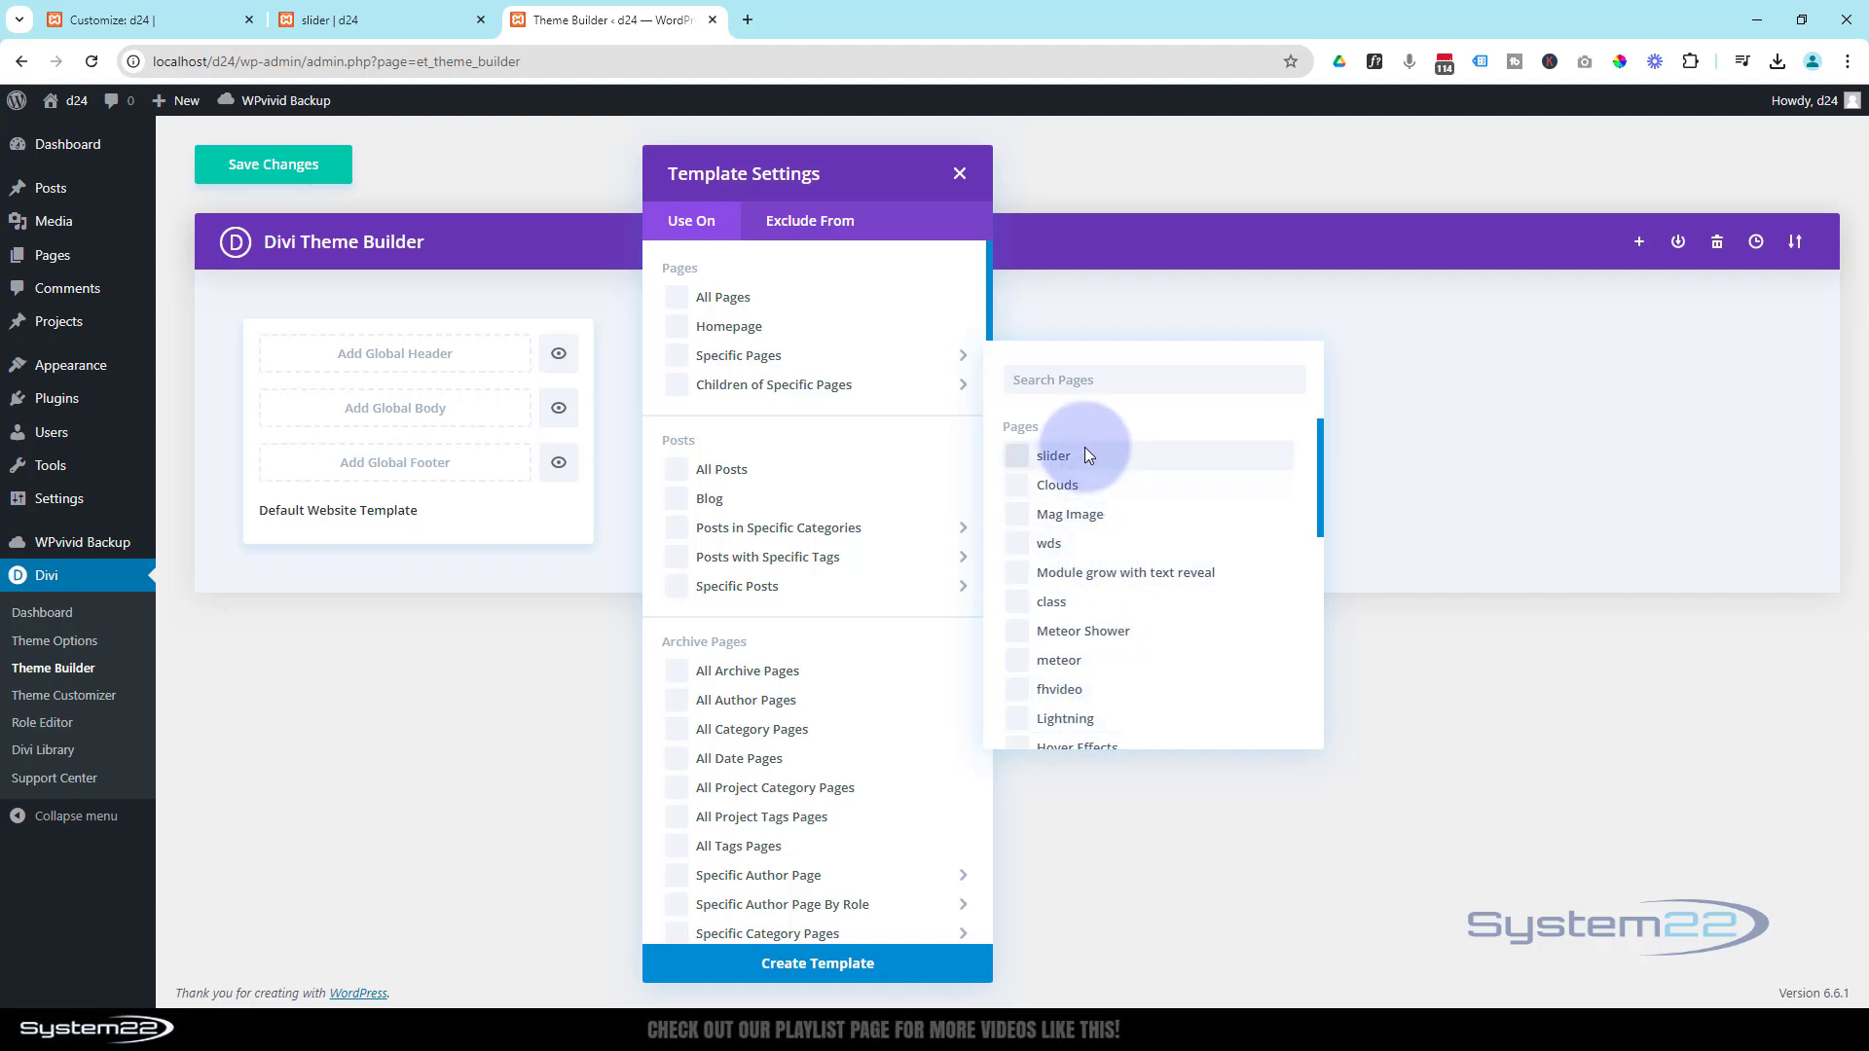
click(1016, 457)
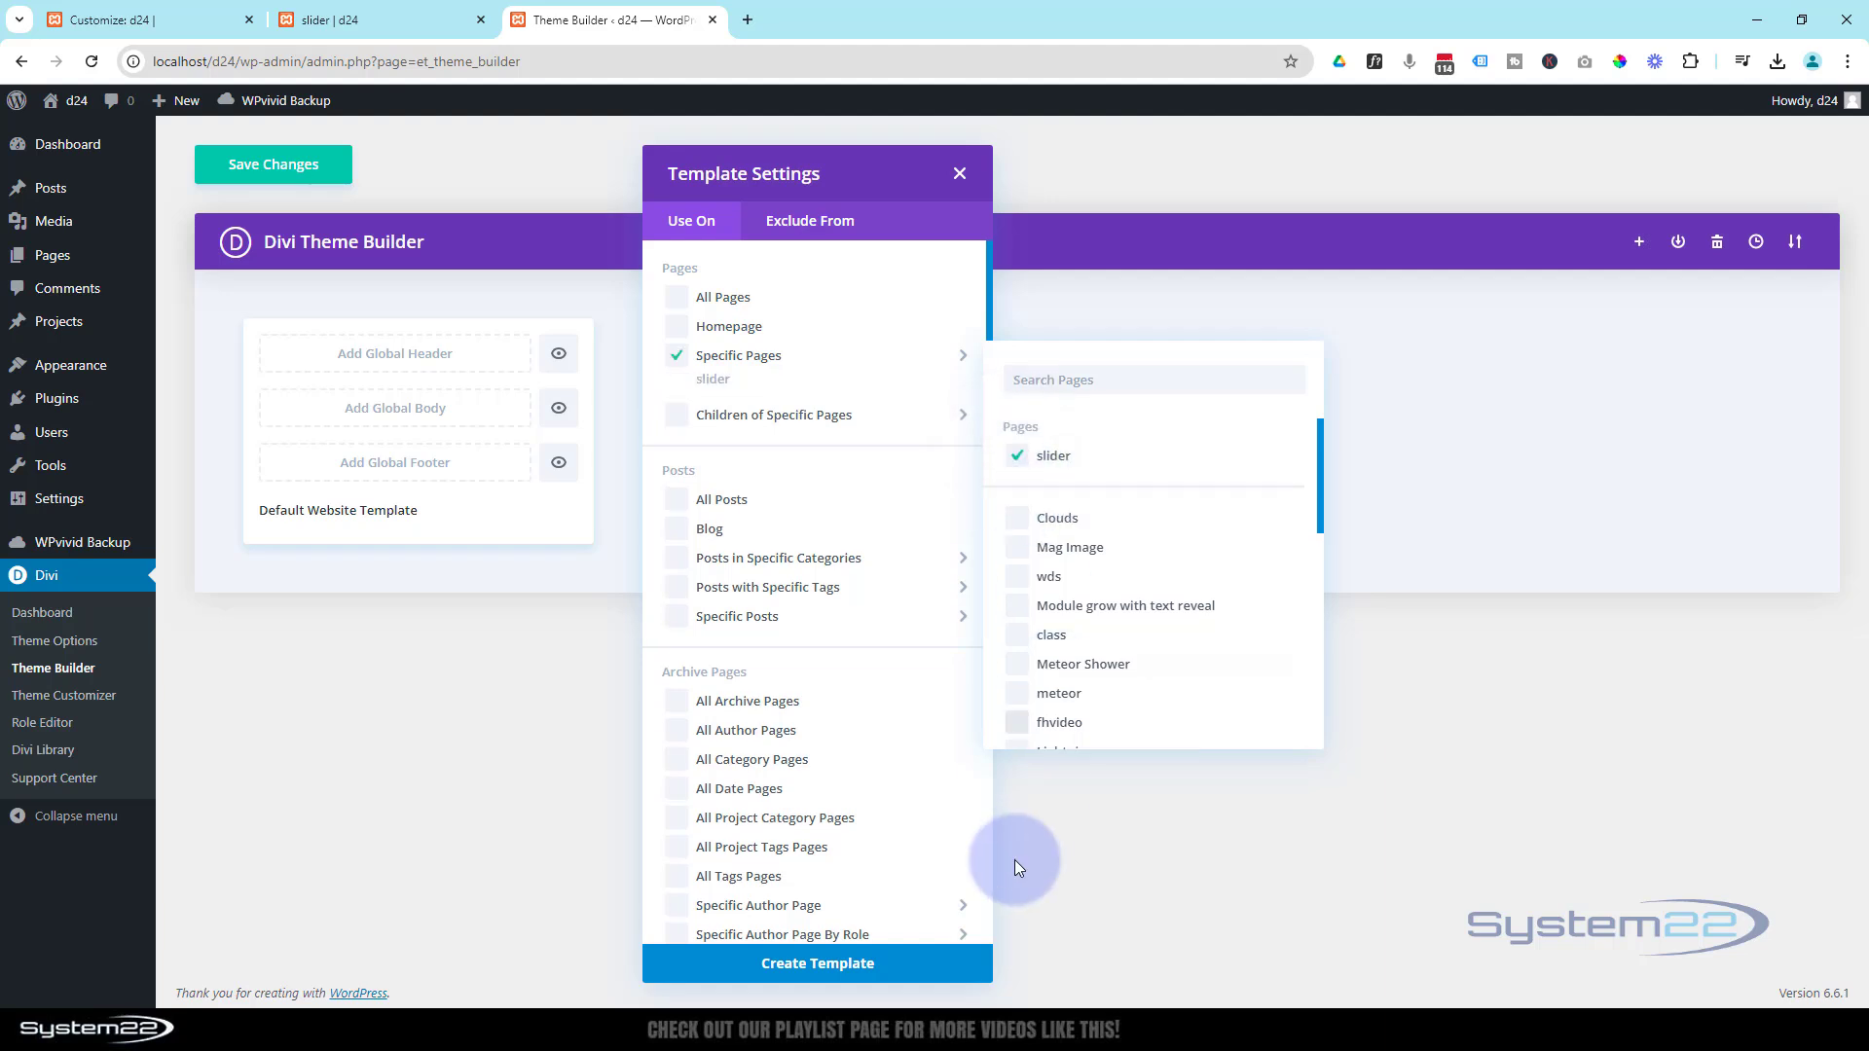
click(879, 966)
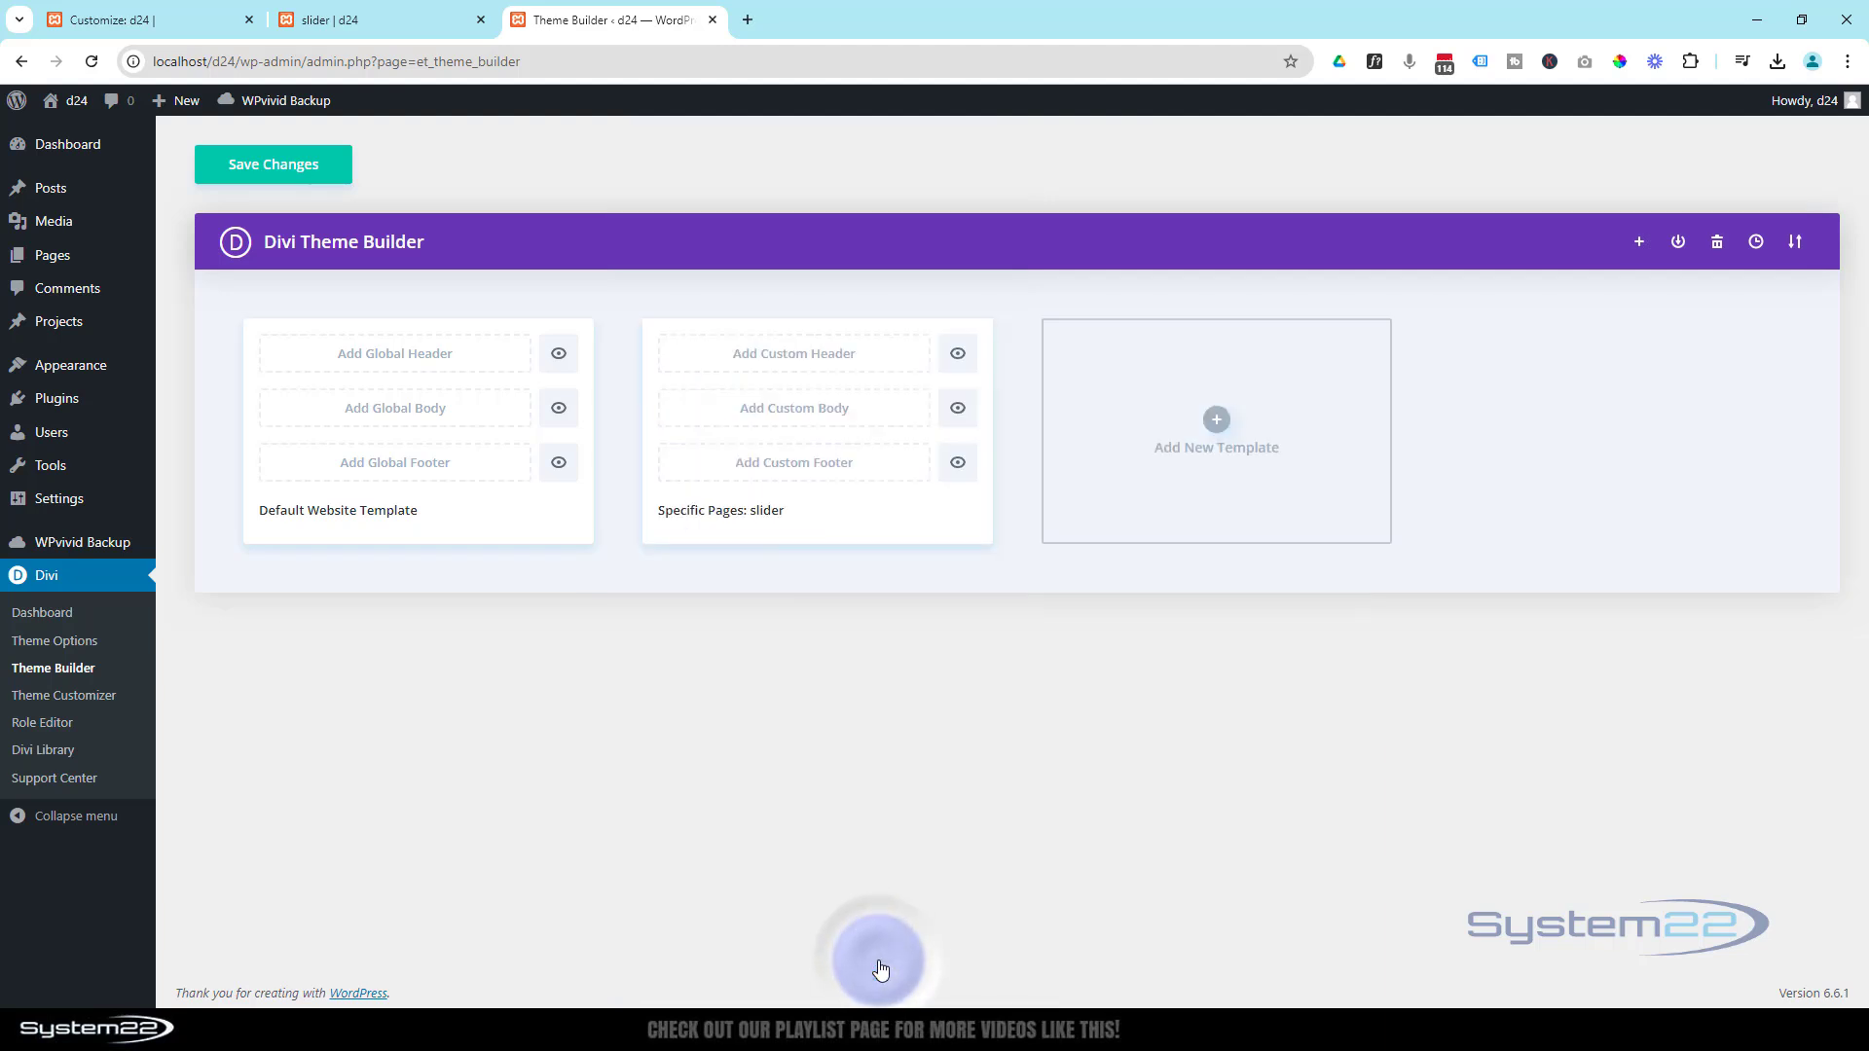
click(284, 167)
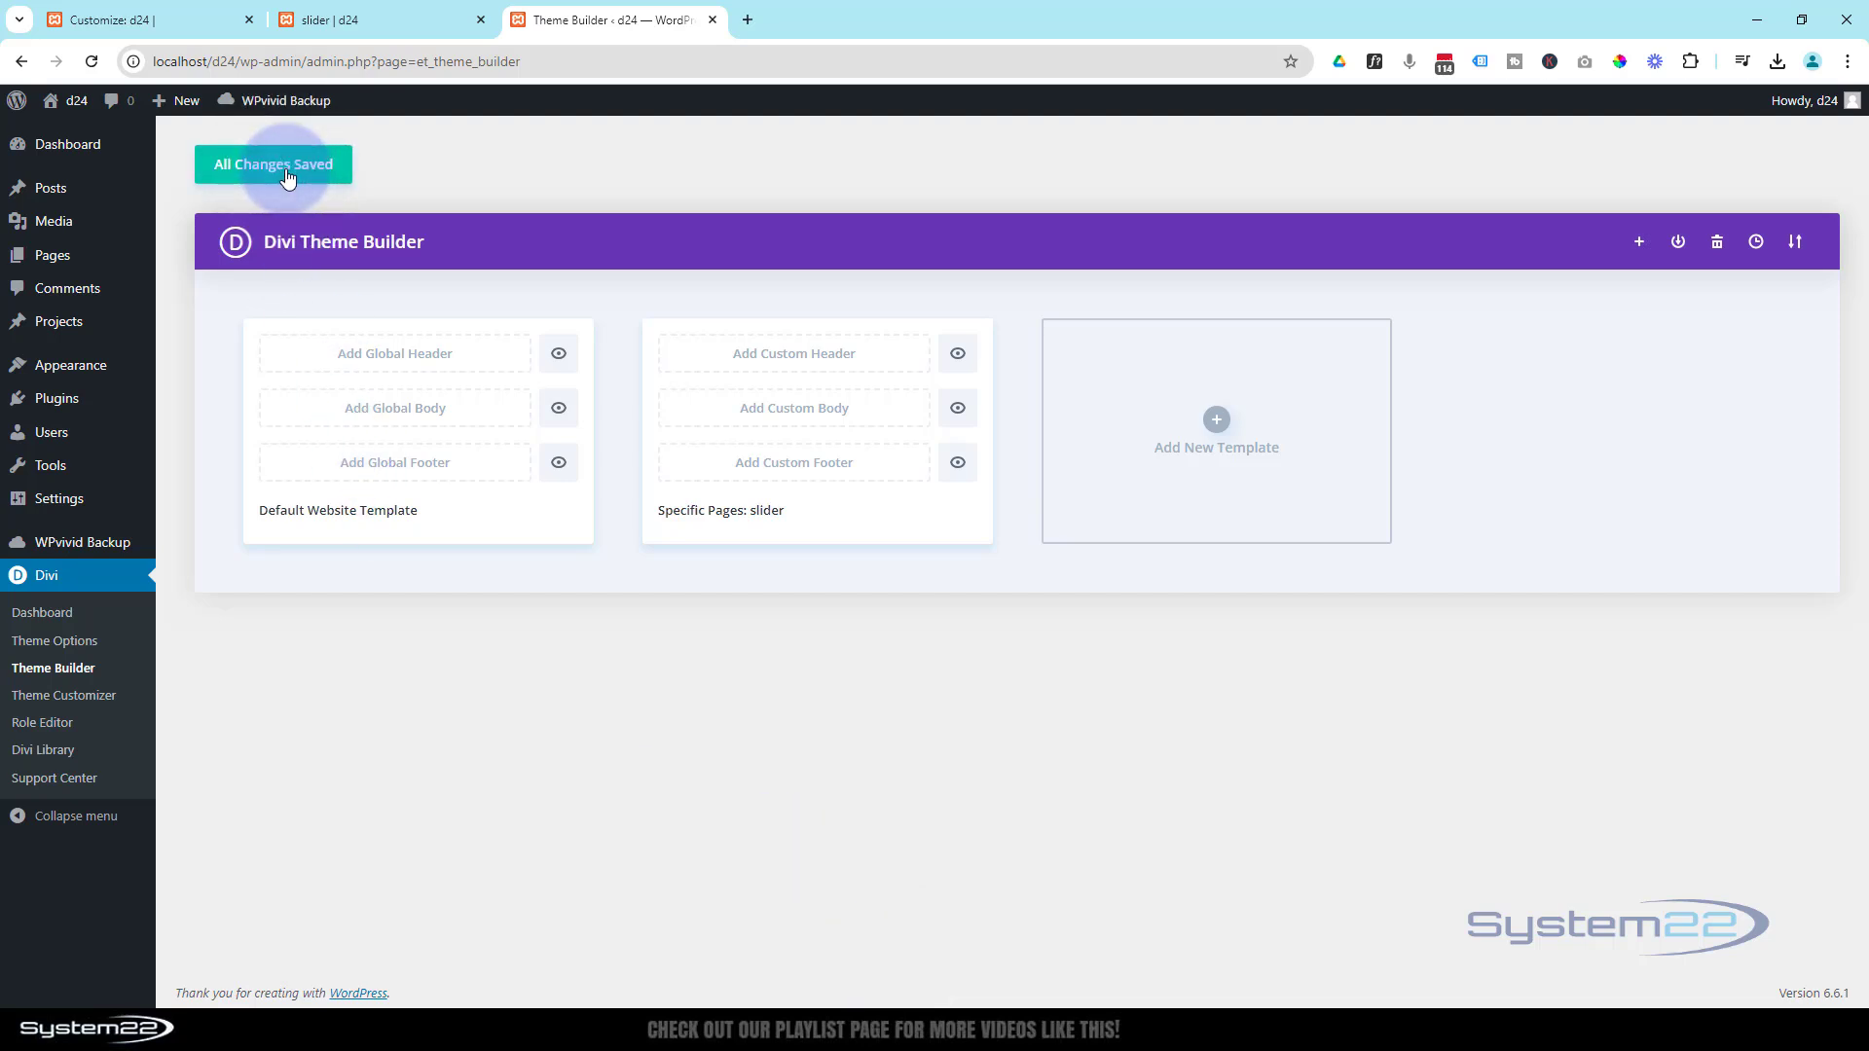
Reload the live slider page to check which header it uses.
click(395, 13)
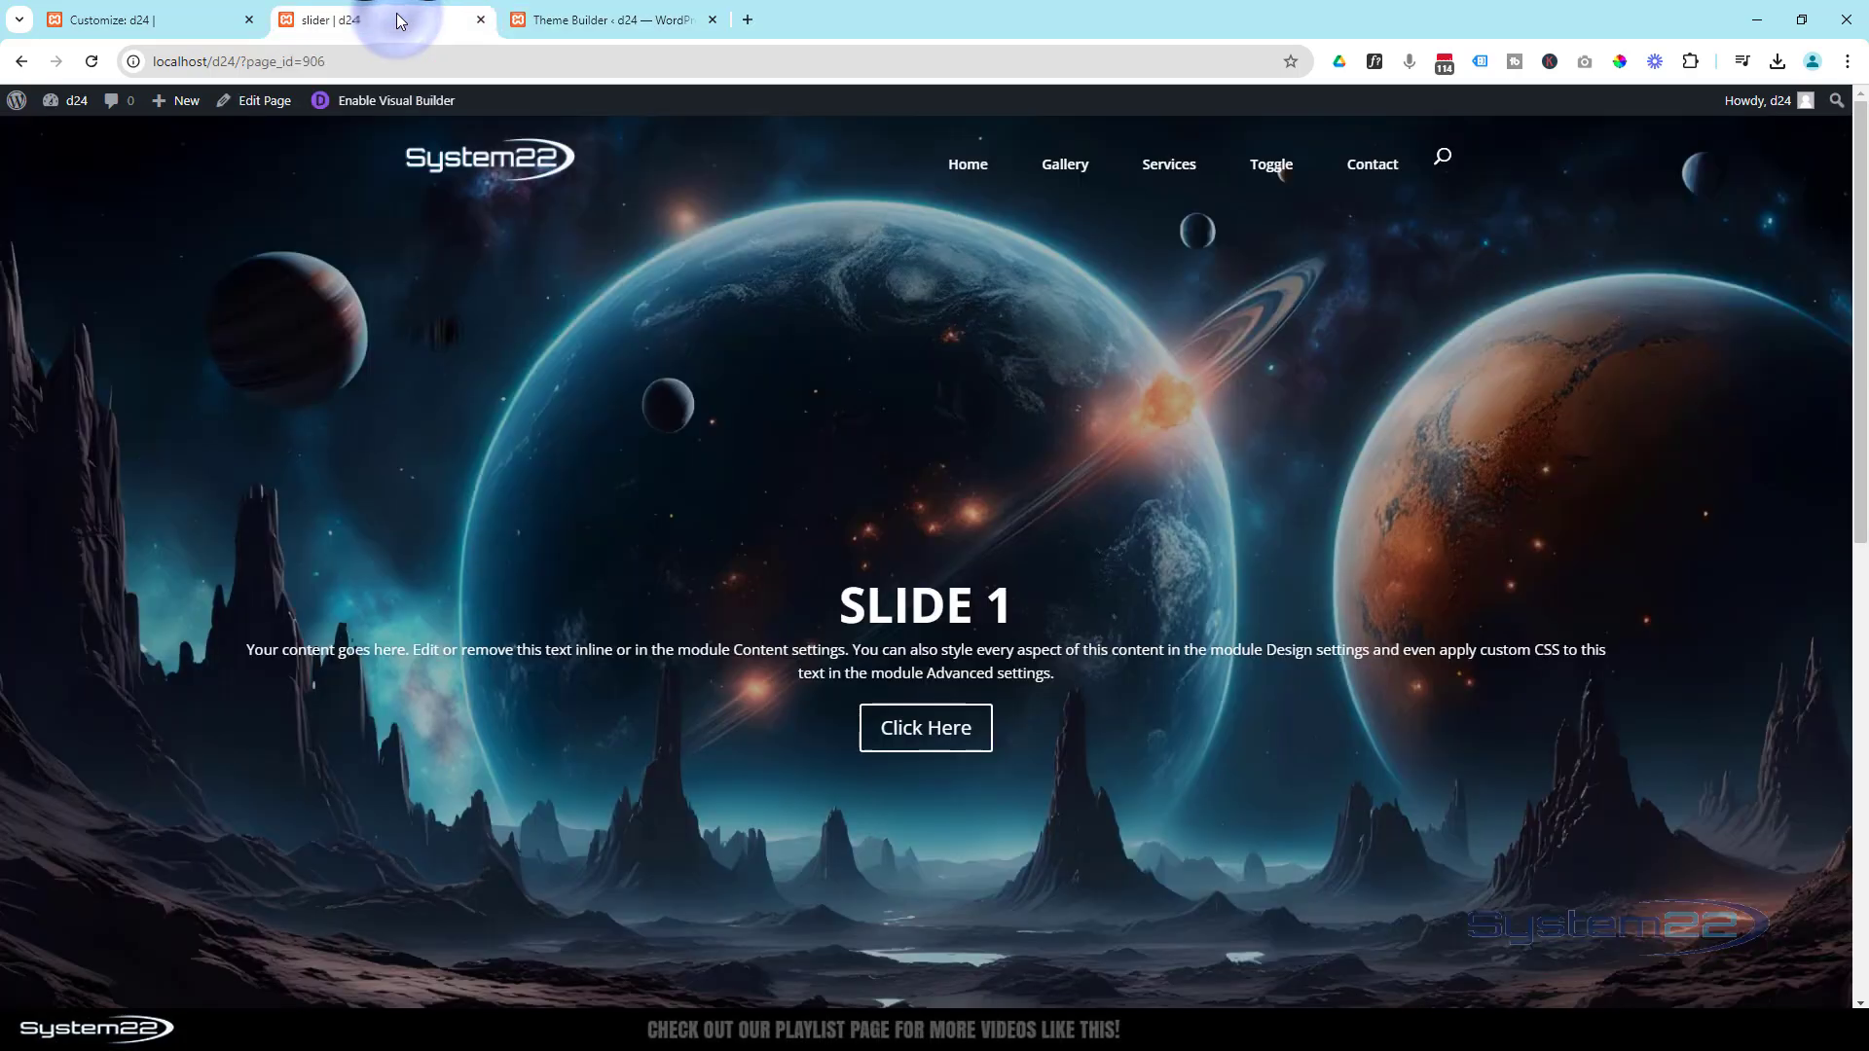
click(91, 61)
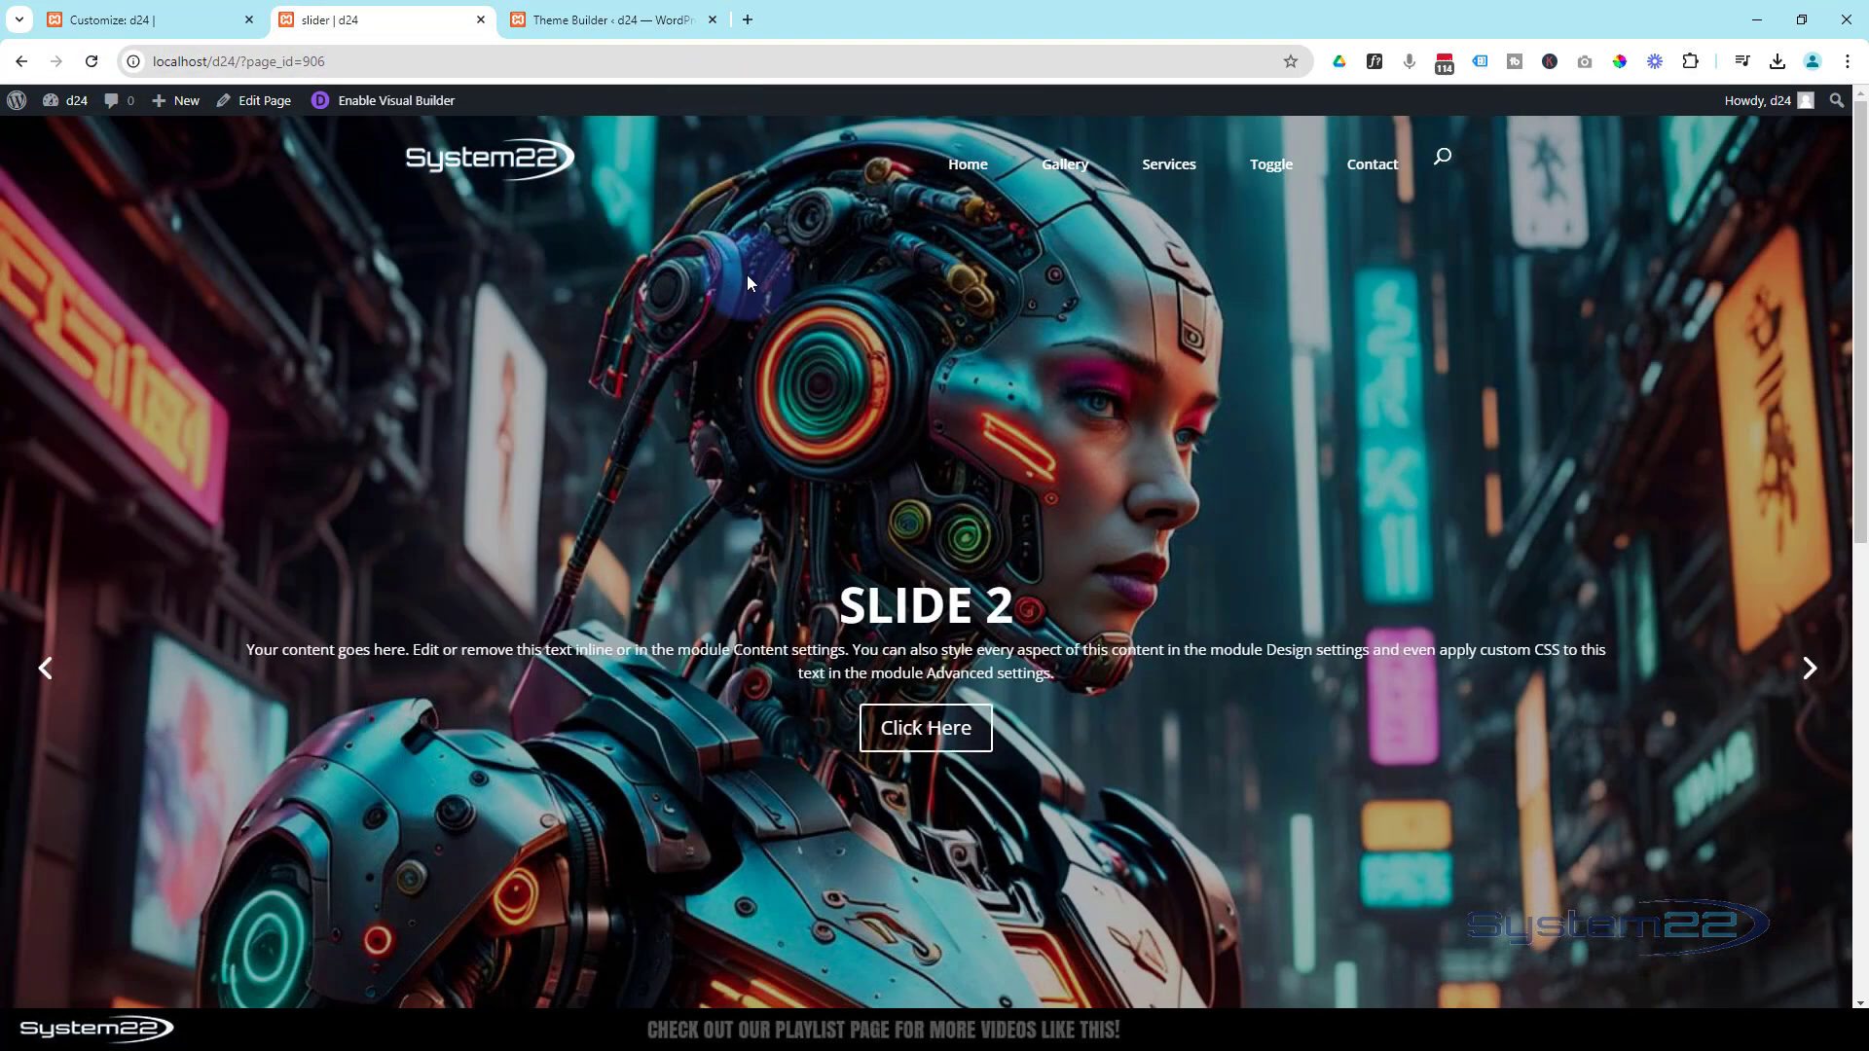
click(91, 62)
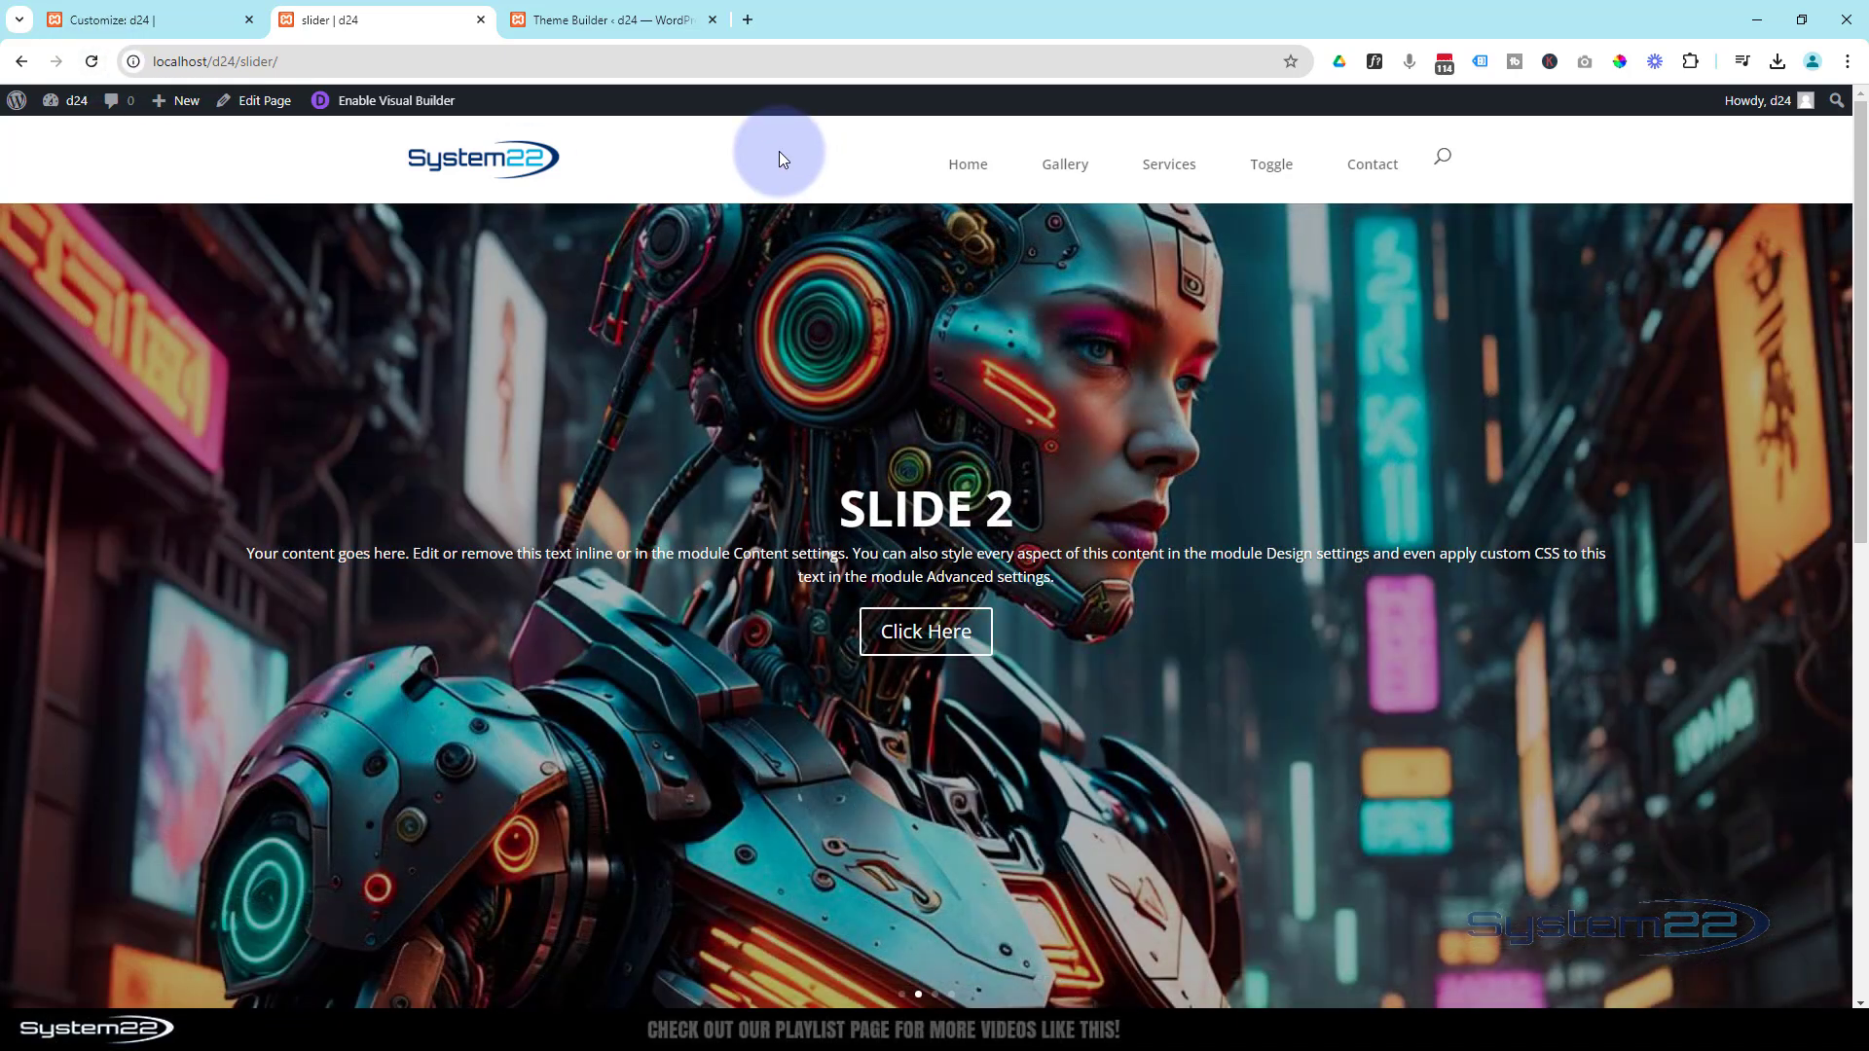
Start building a custom header from scratch for the slider page template in the Theme Builder.
click(598, 23)
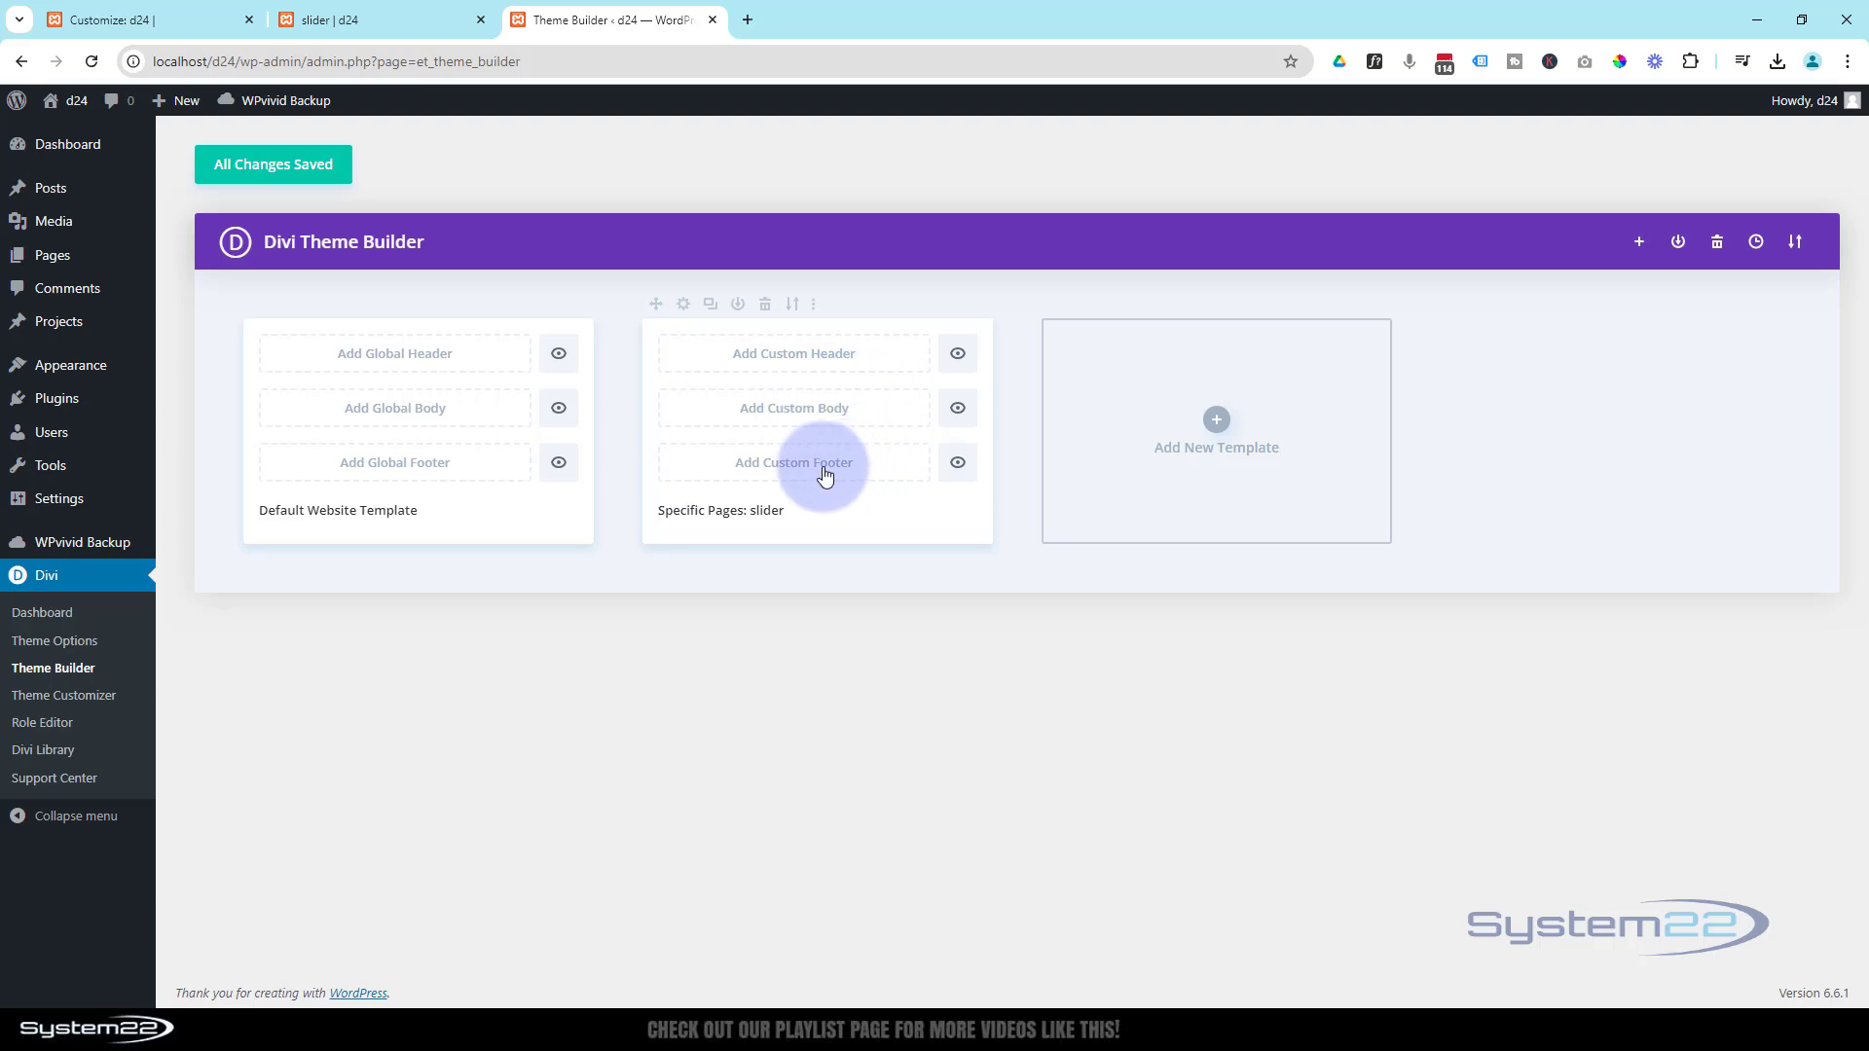
click(814, 358)
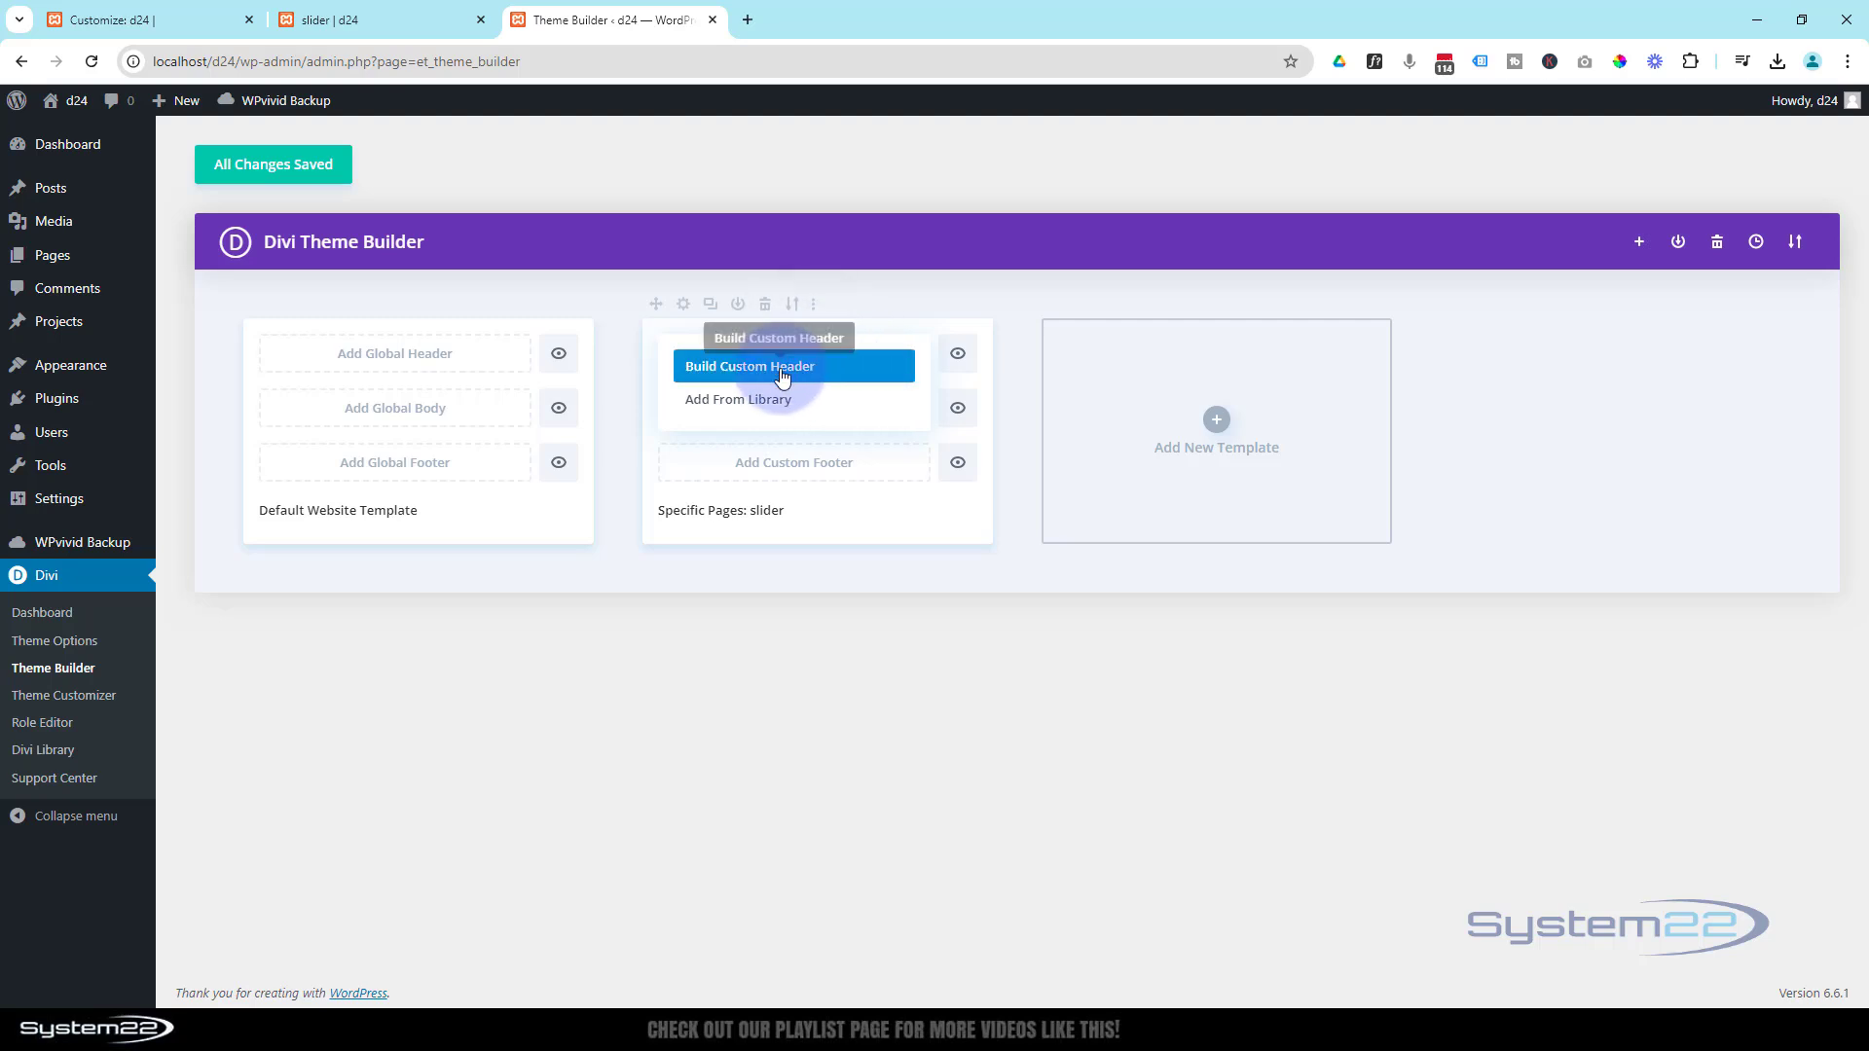
click(781, 375)
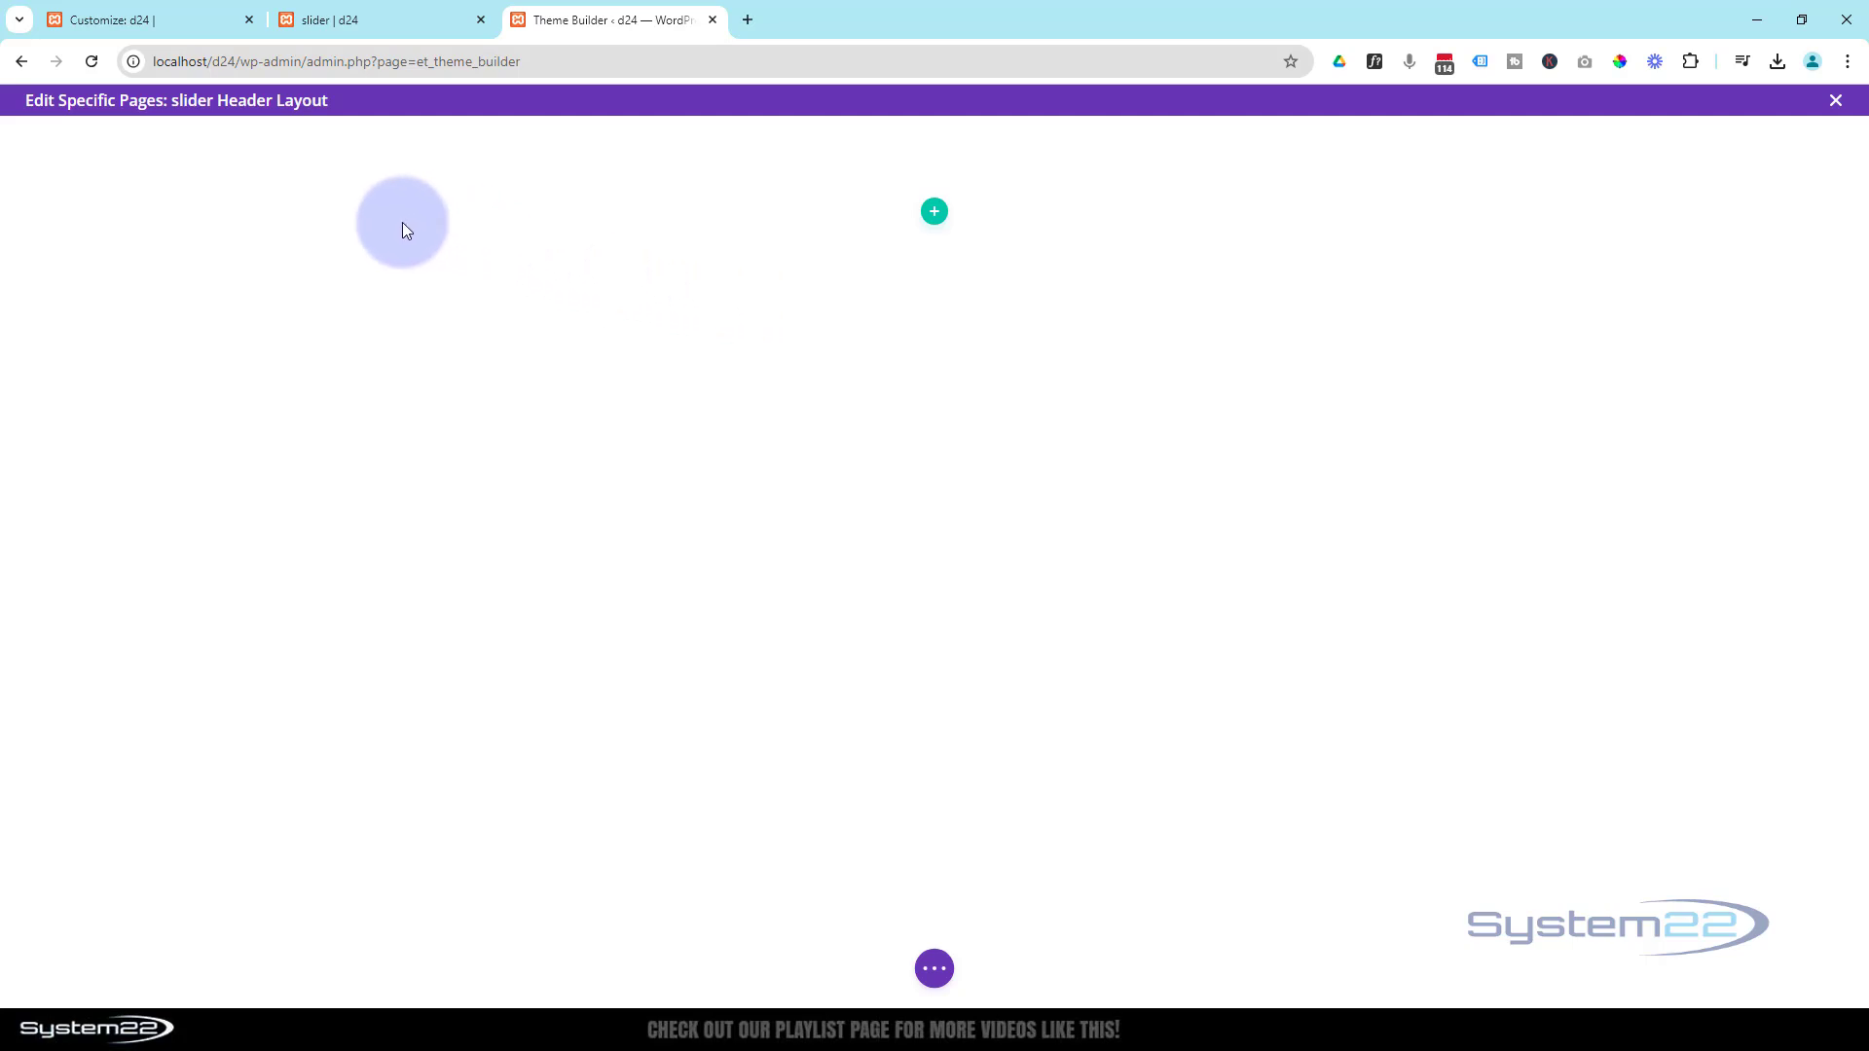
mouse_move(399, 220)
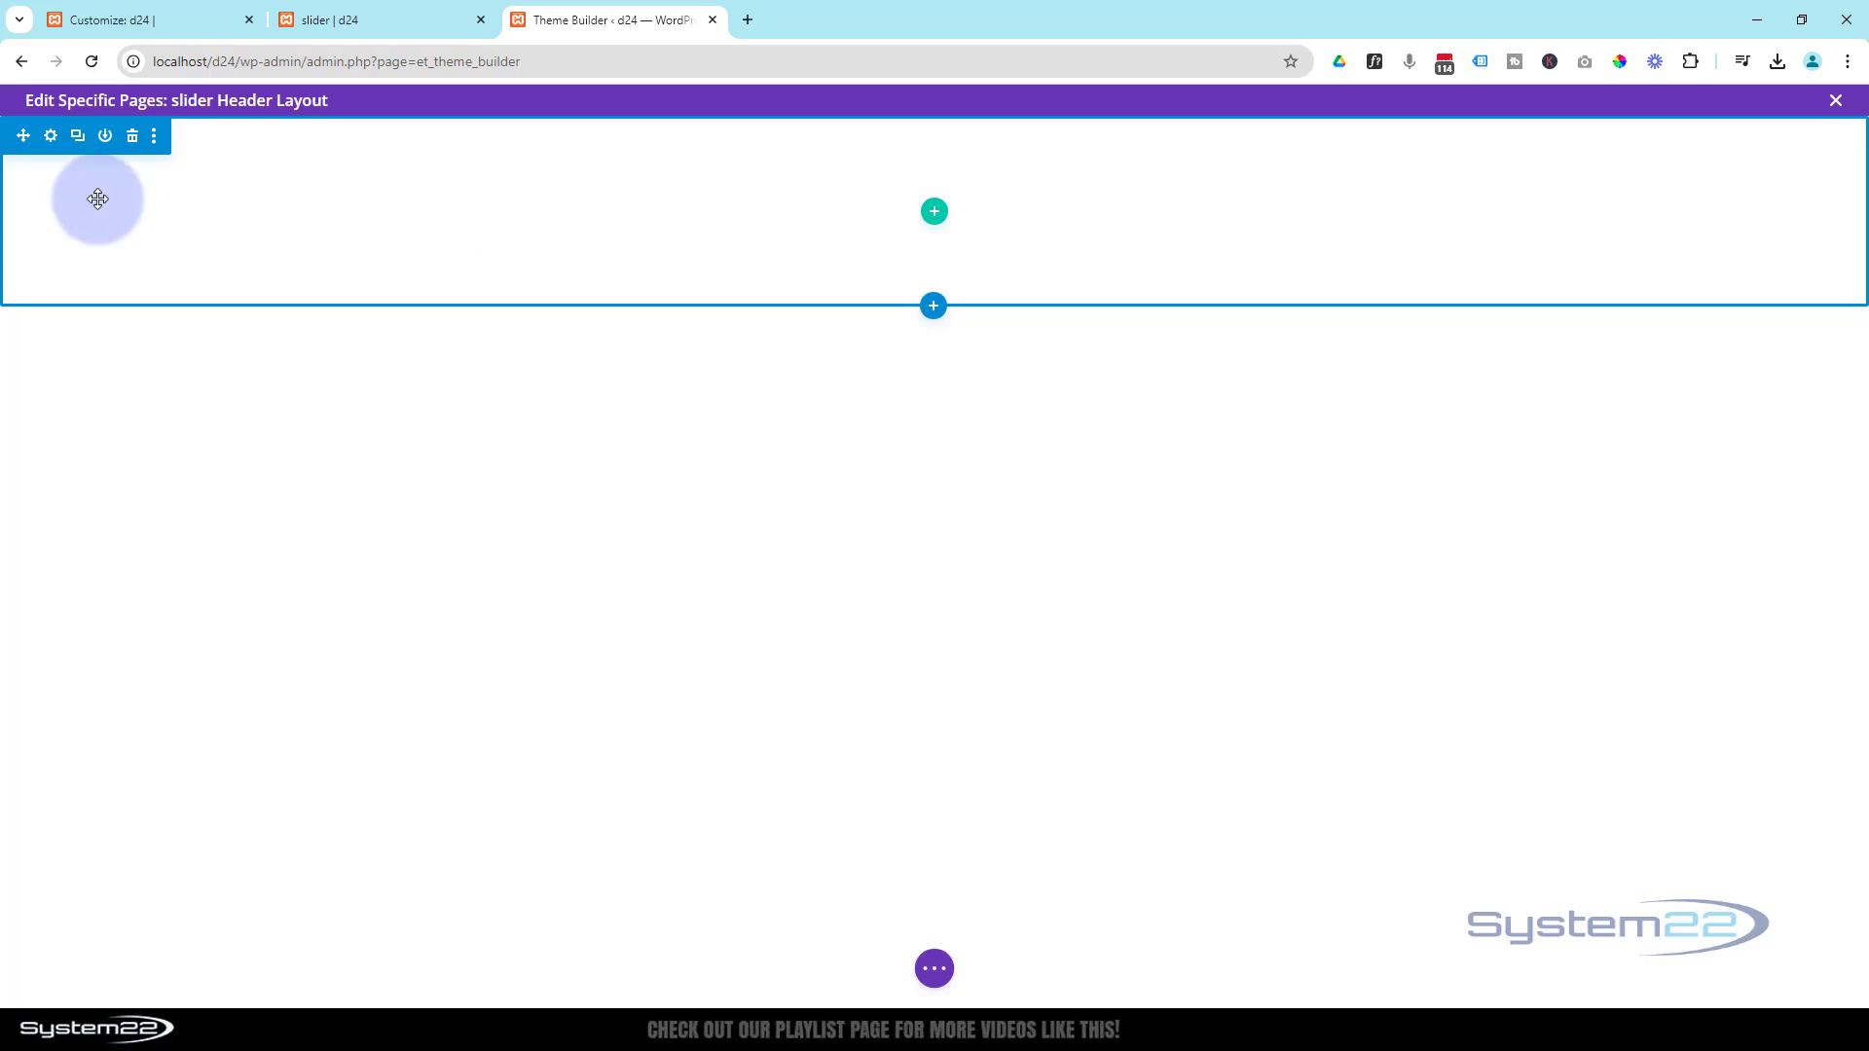
Give the header section a solid black background and save the section settings.
click(52, 137)
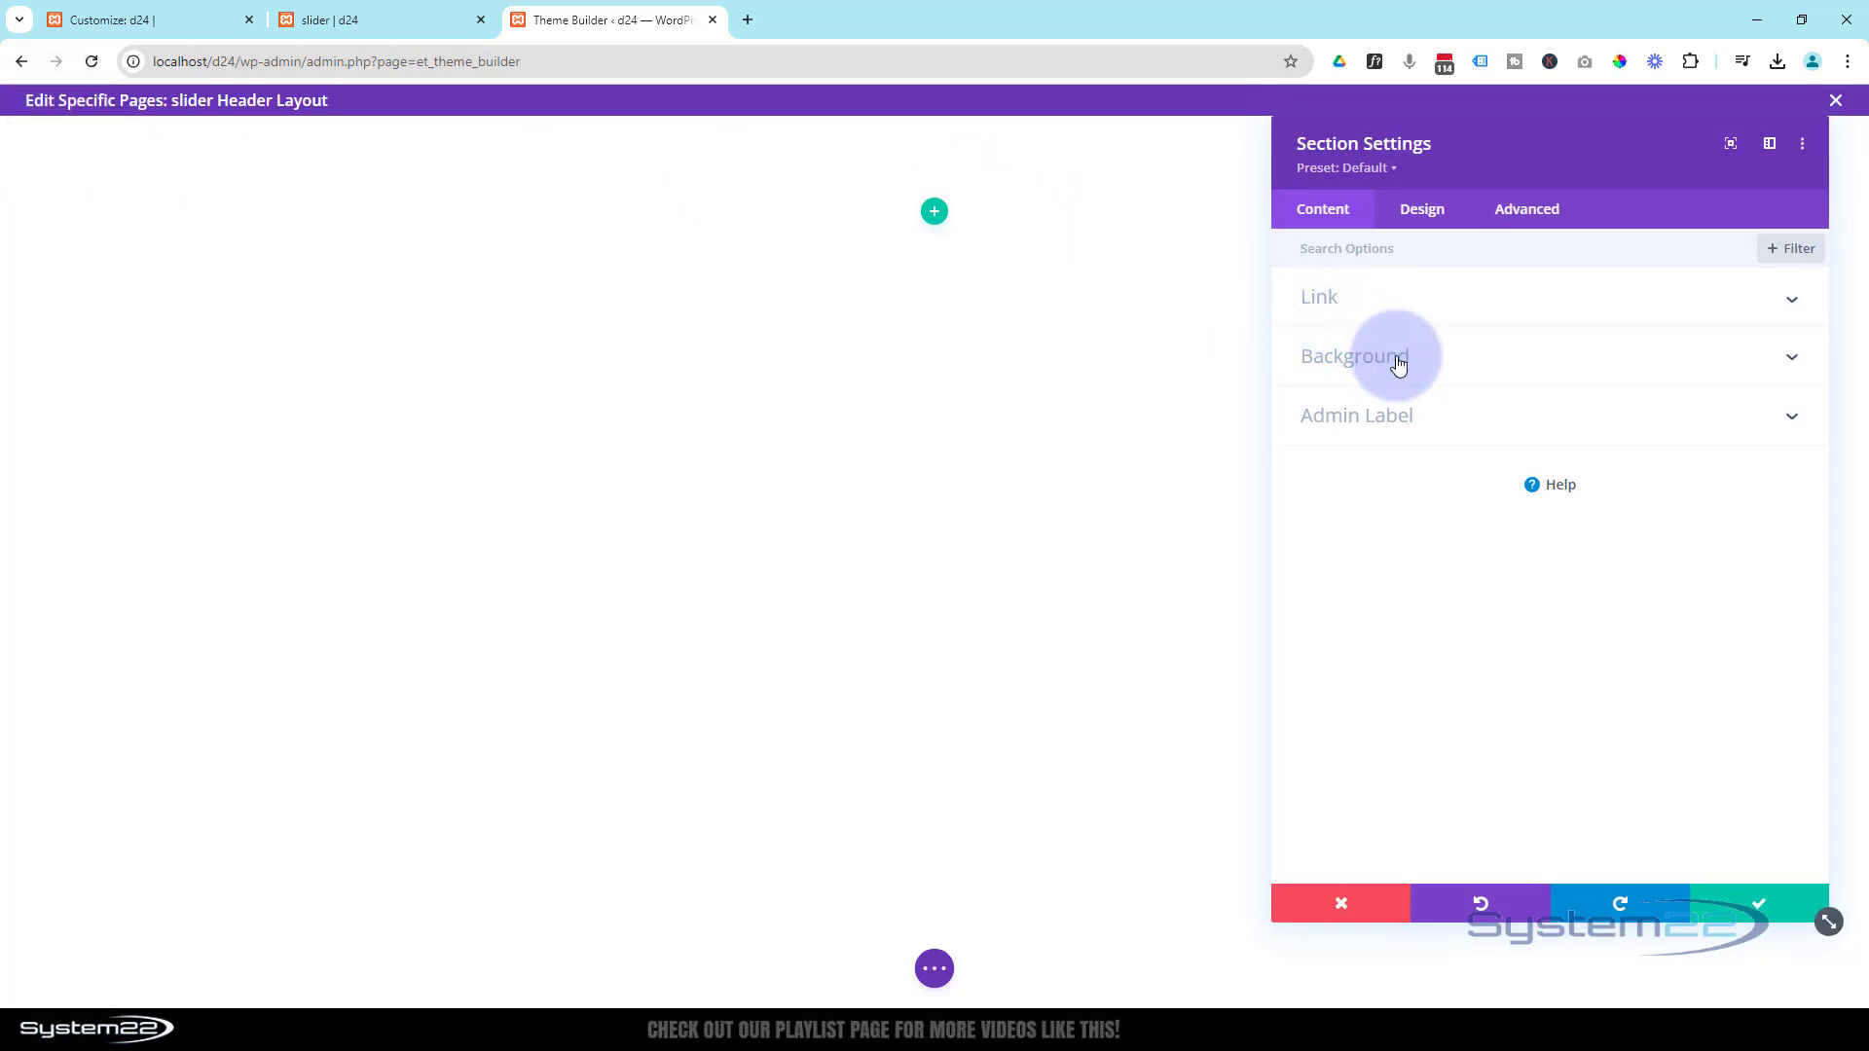
click(1440, 360)
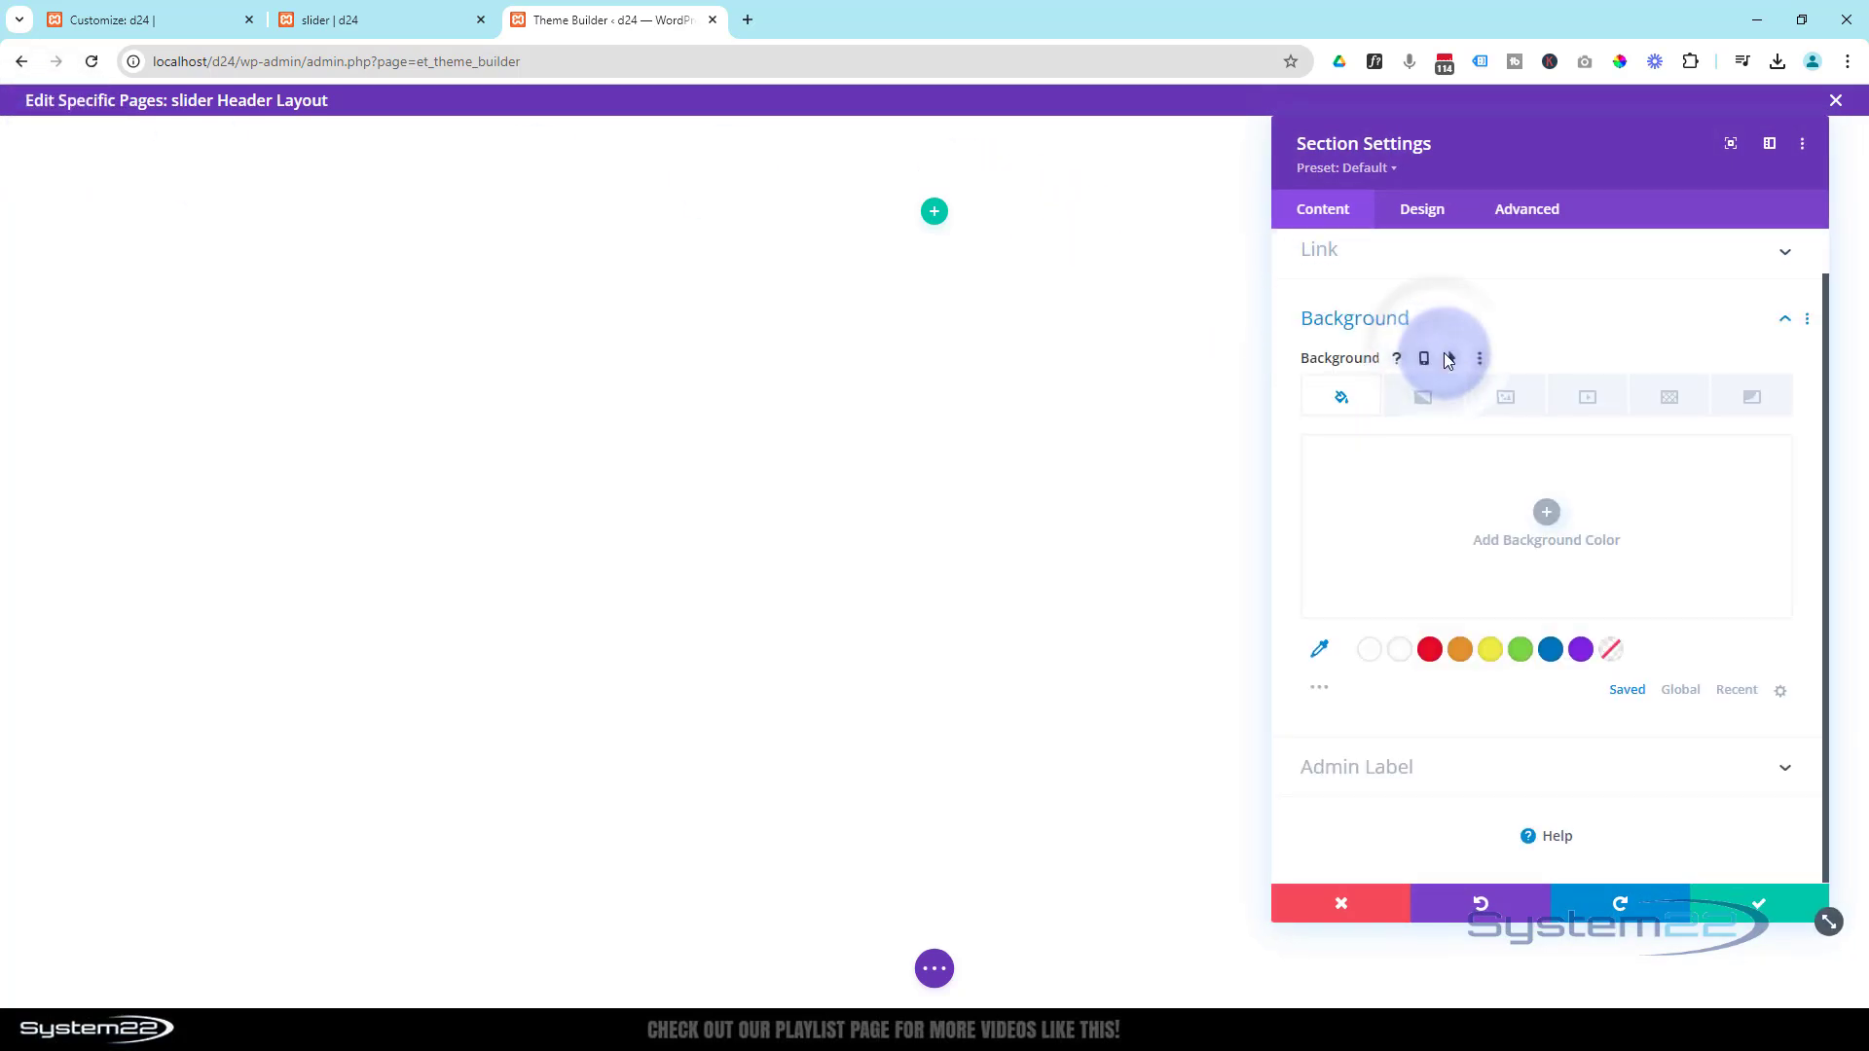
click(1318, 693)
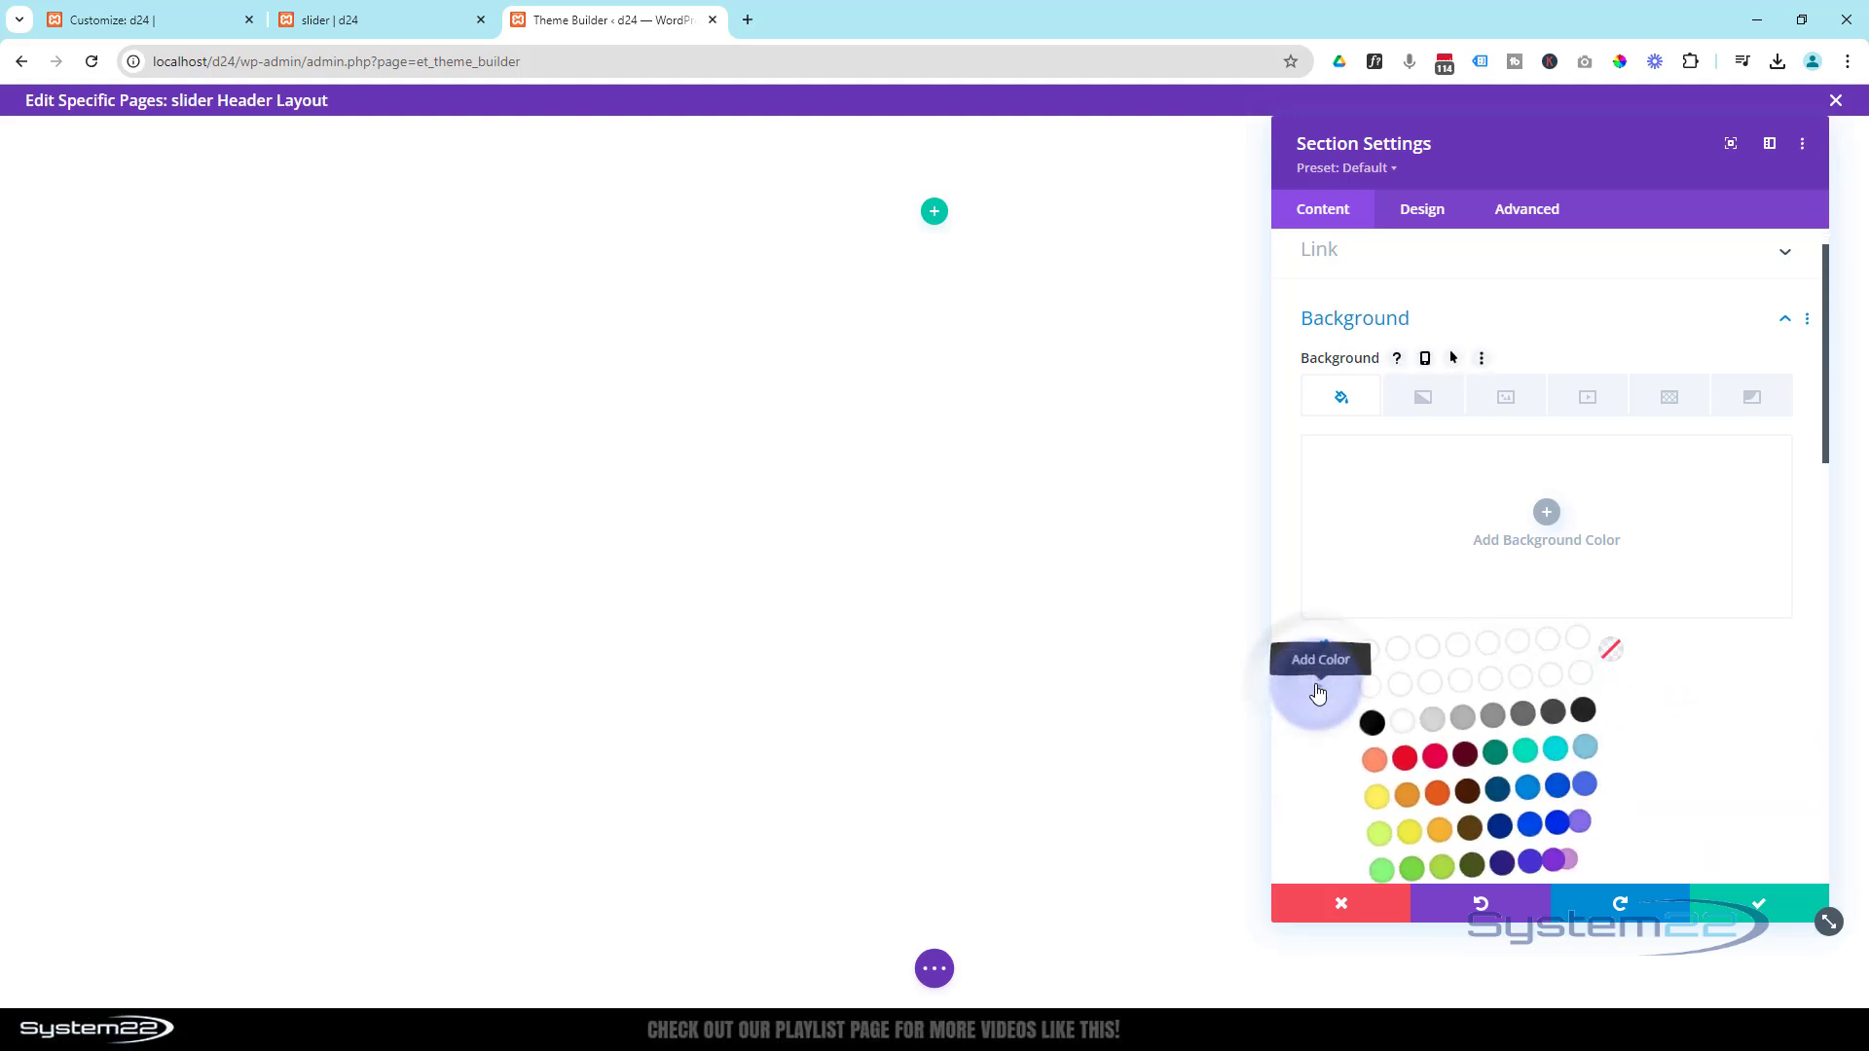
click(1370, 724)
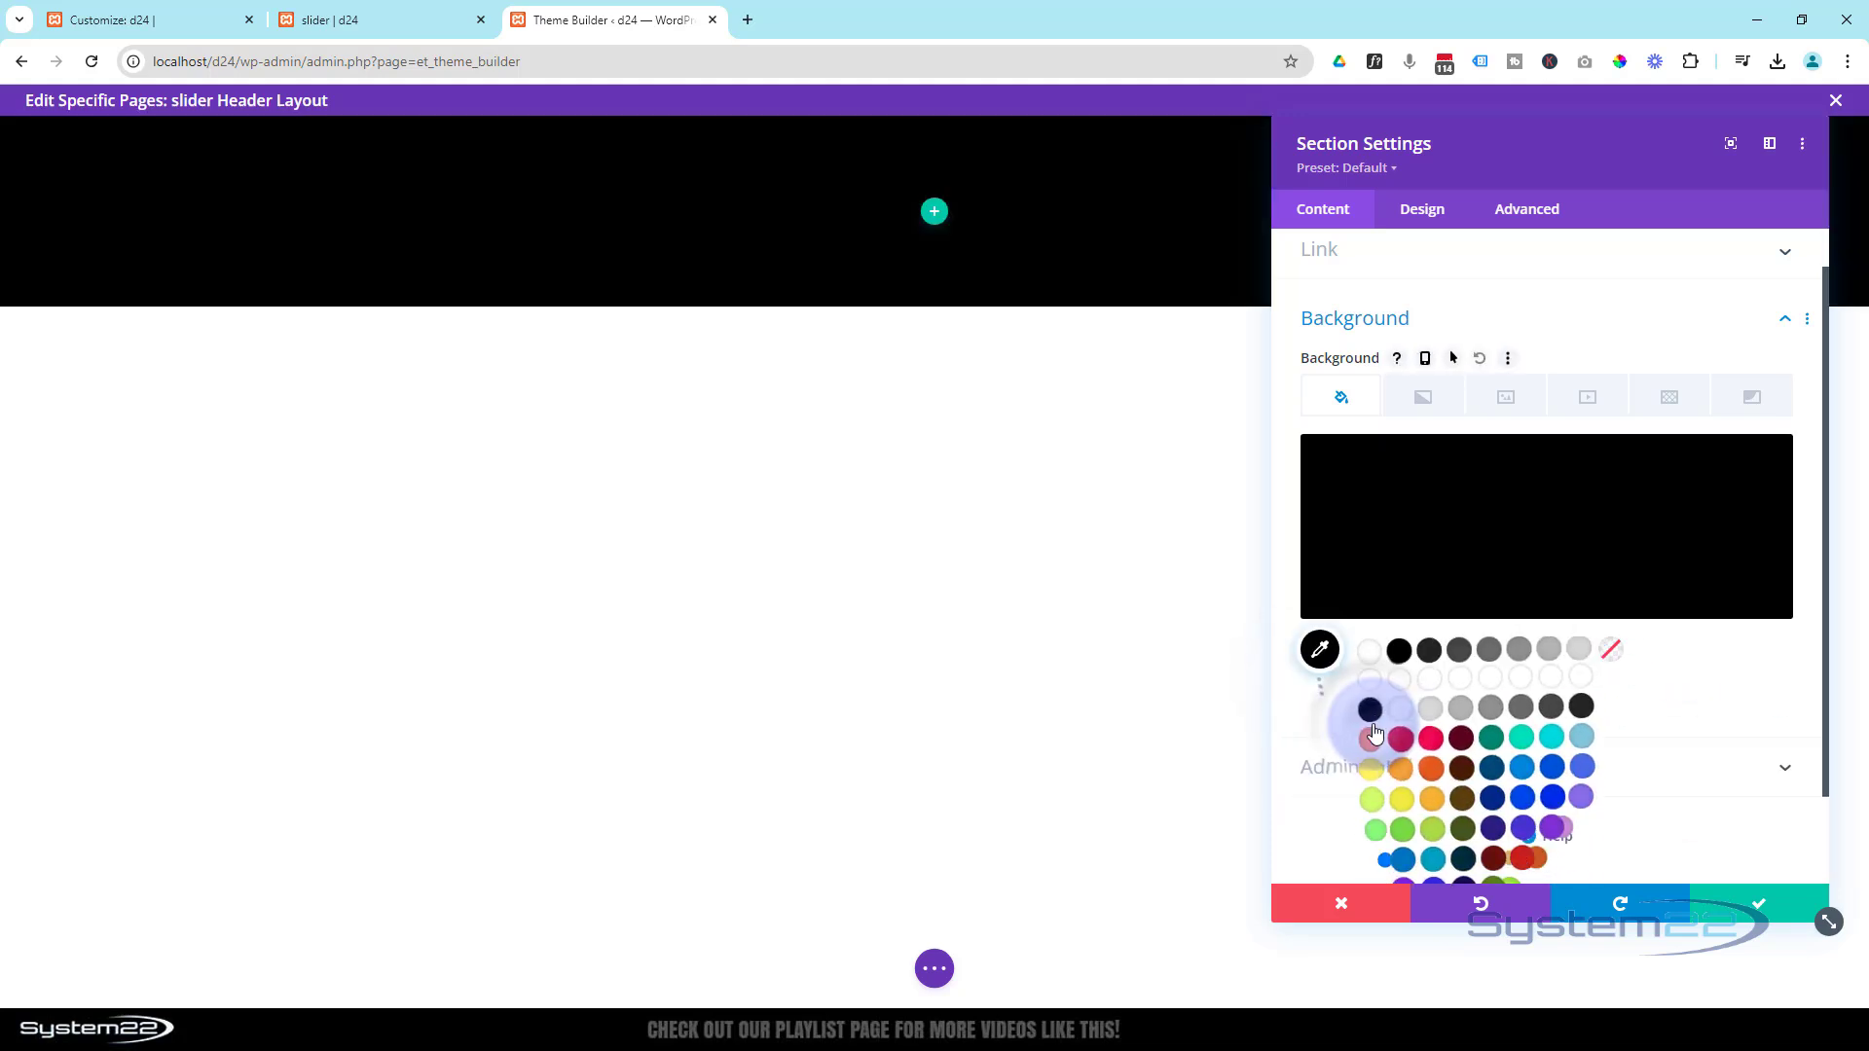
click(1738, 900)
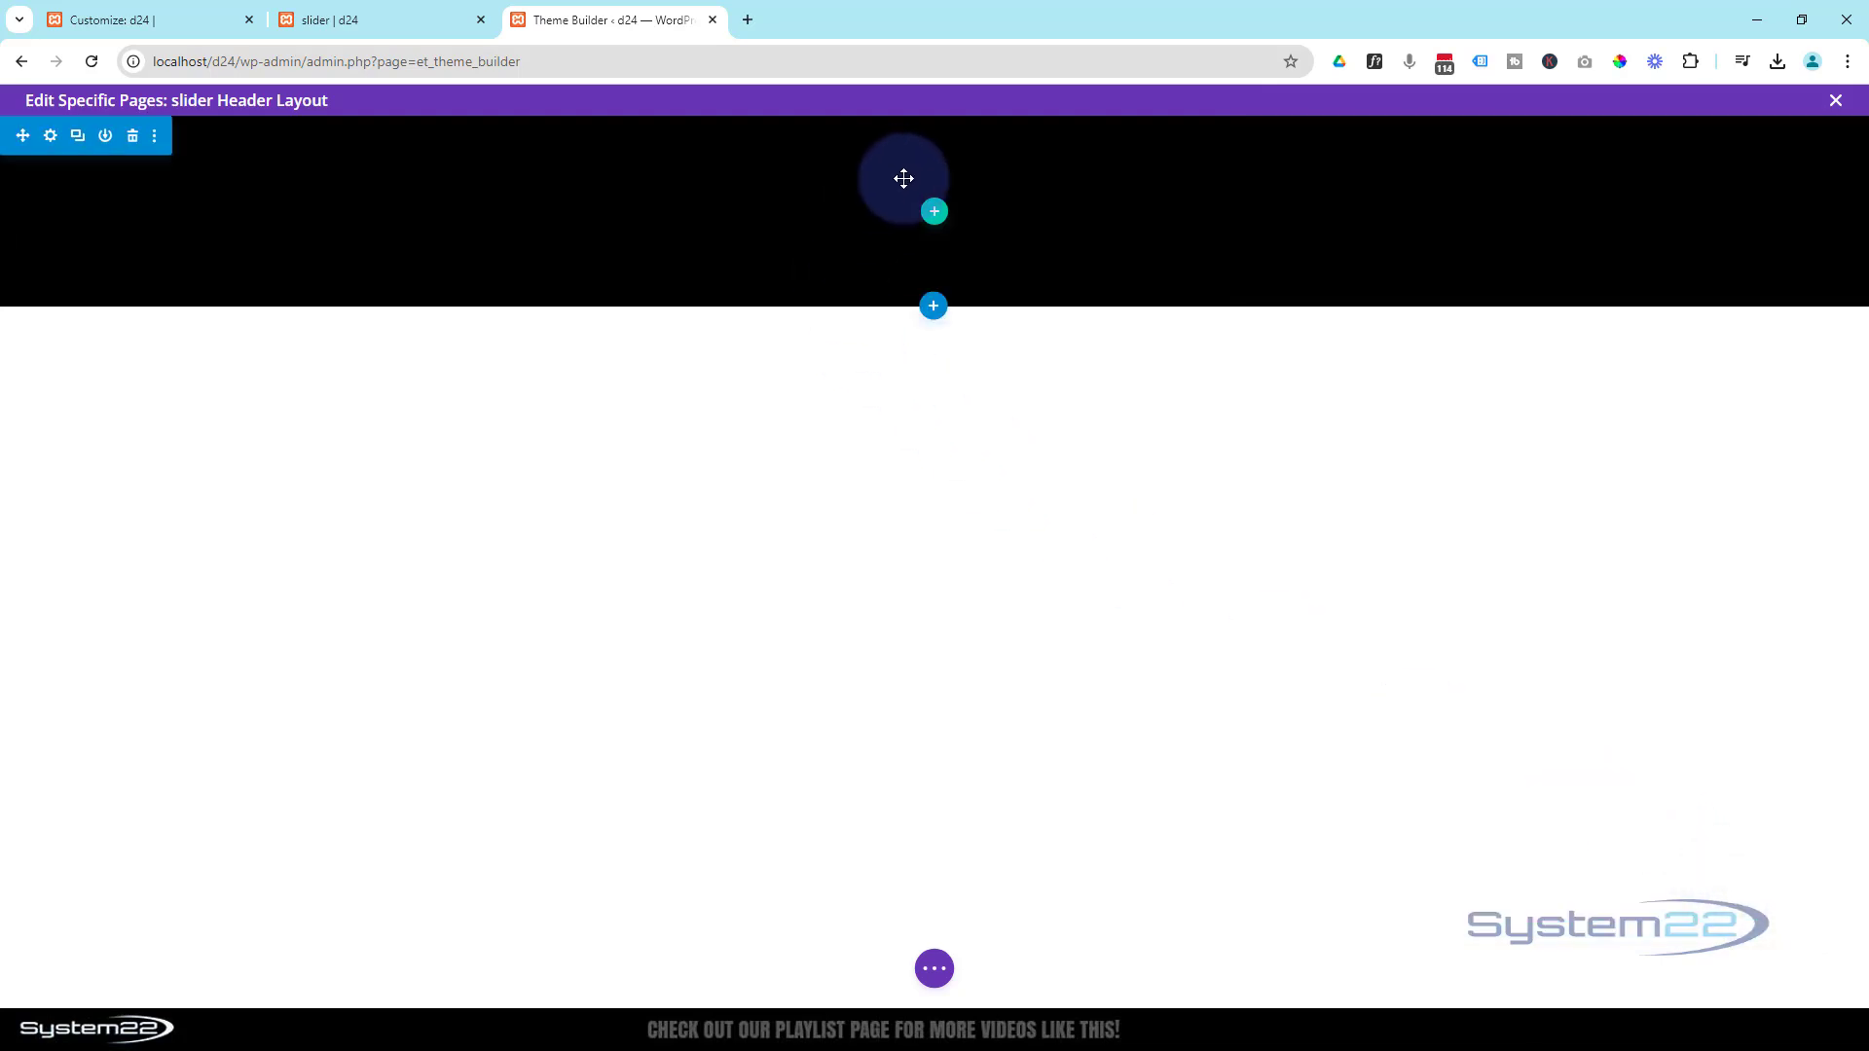
Insert a single-column row in the black section and add a Menu module to it.
click(937, 212)
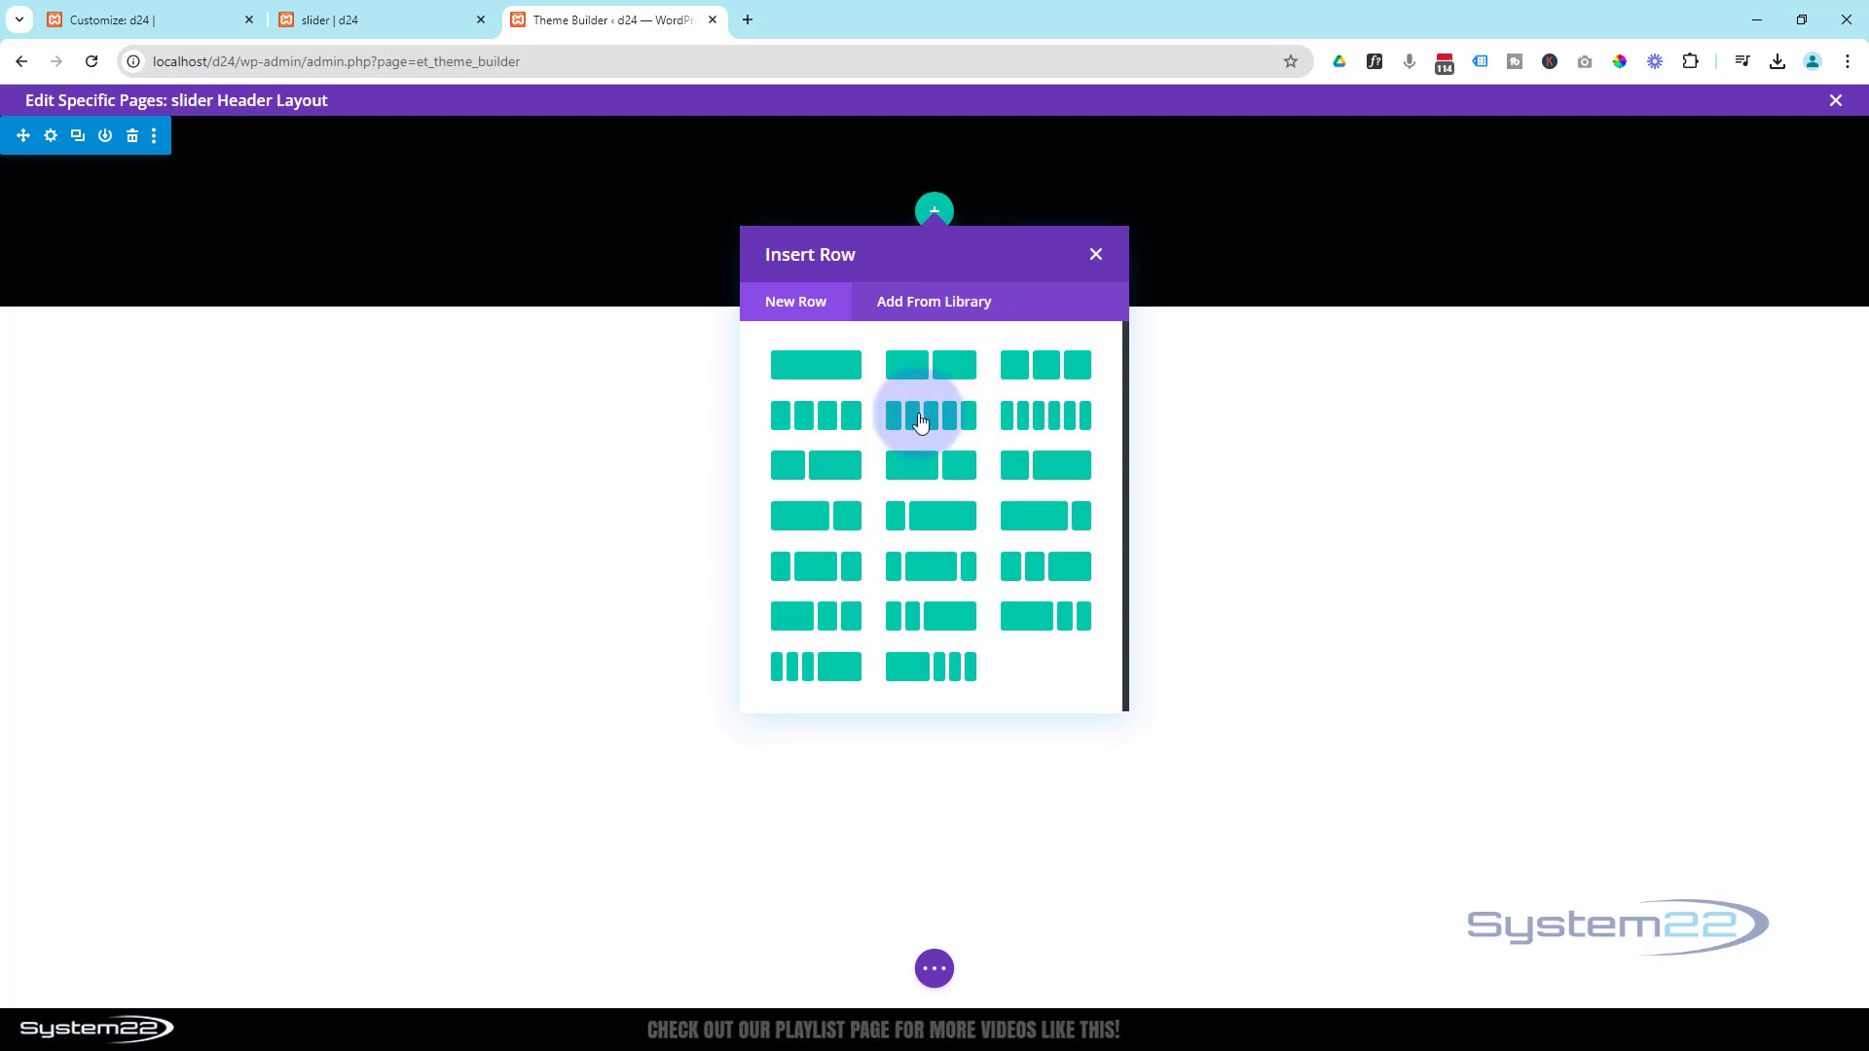
click(824, 370)
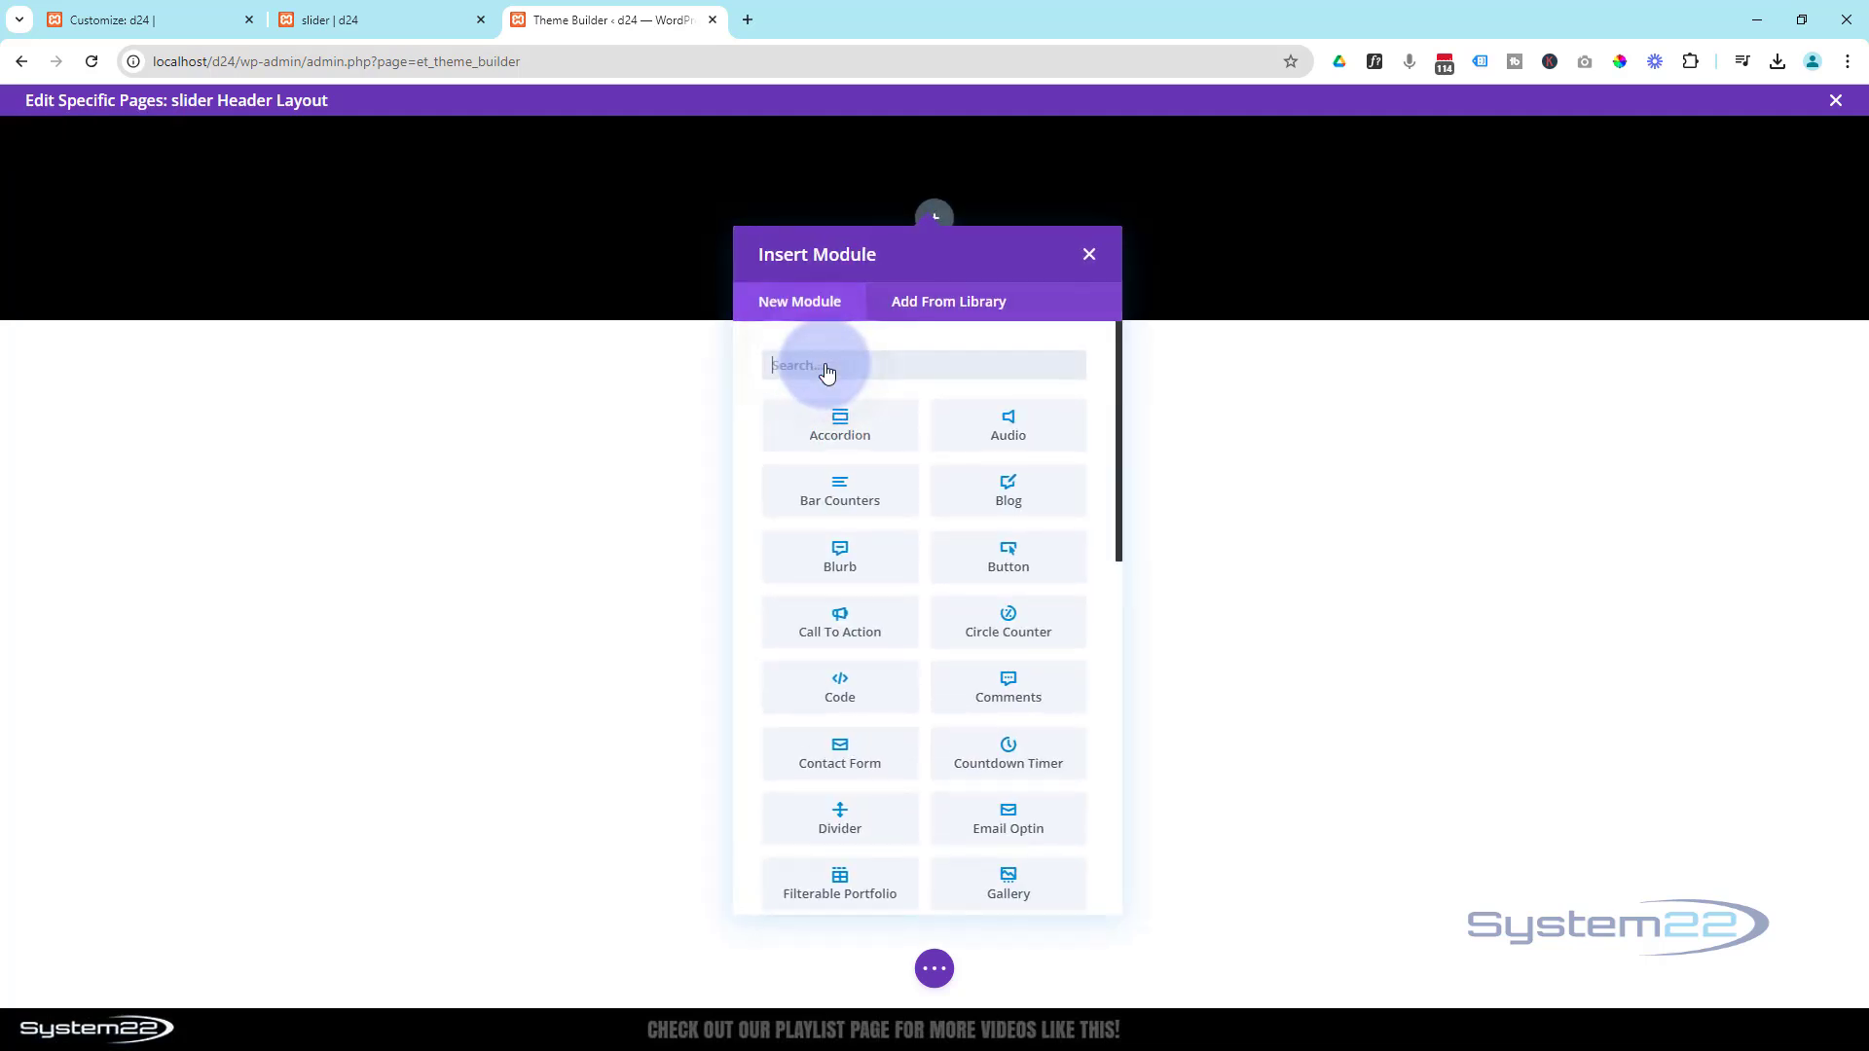
scroll(1006, 461, down, 2)
scroll(1007, 470, down, 2)
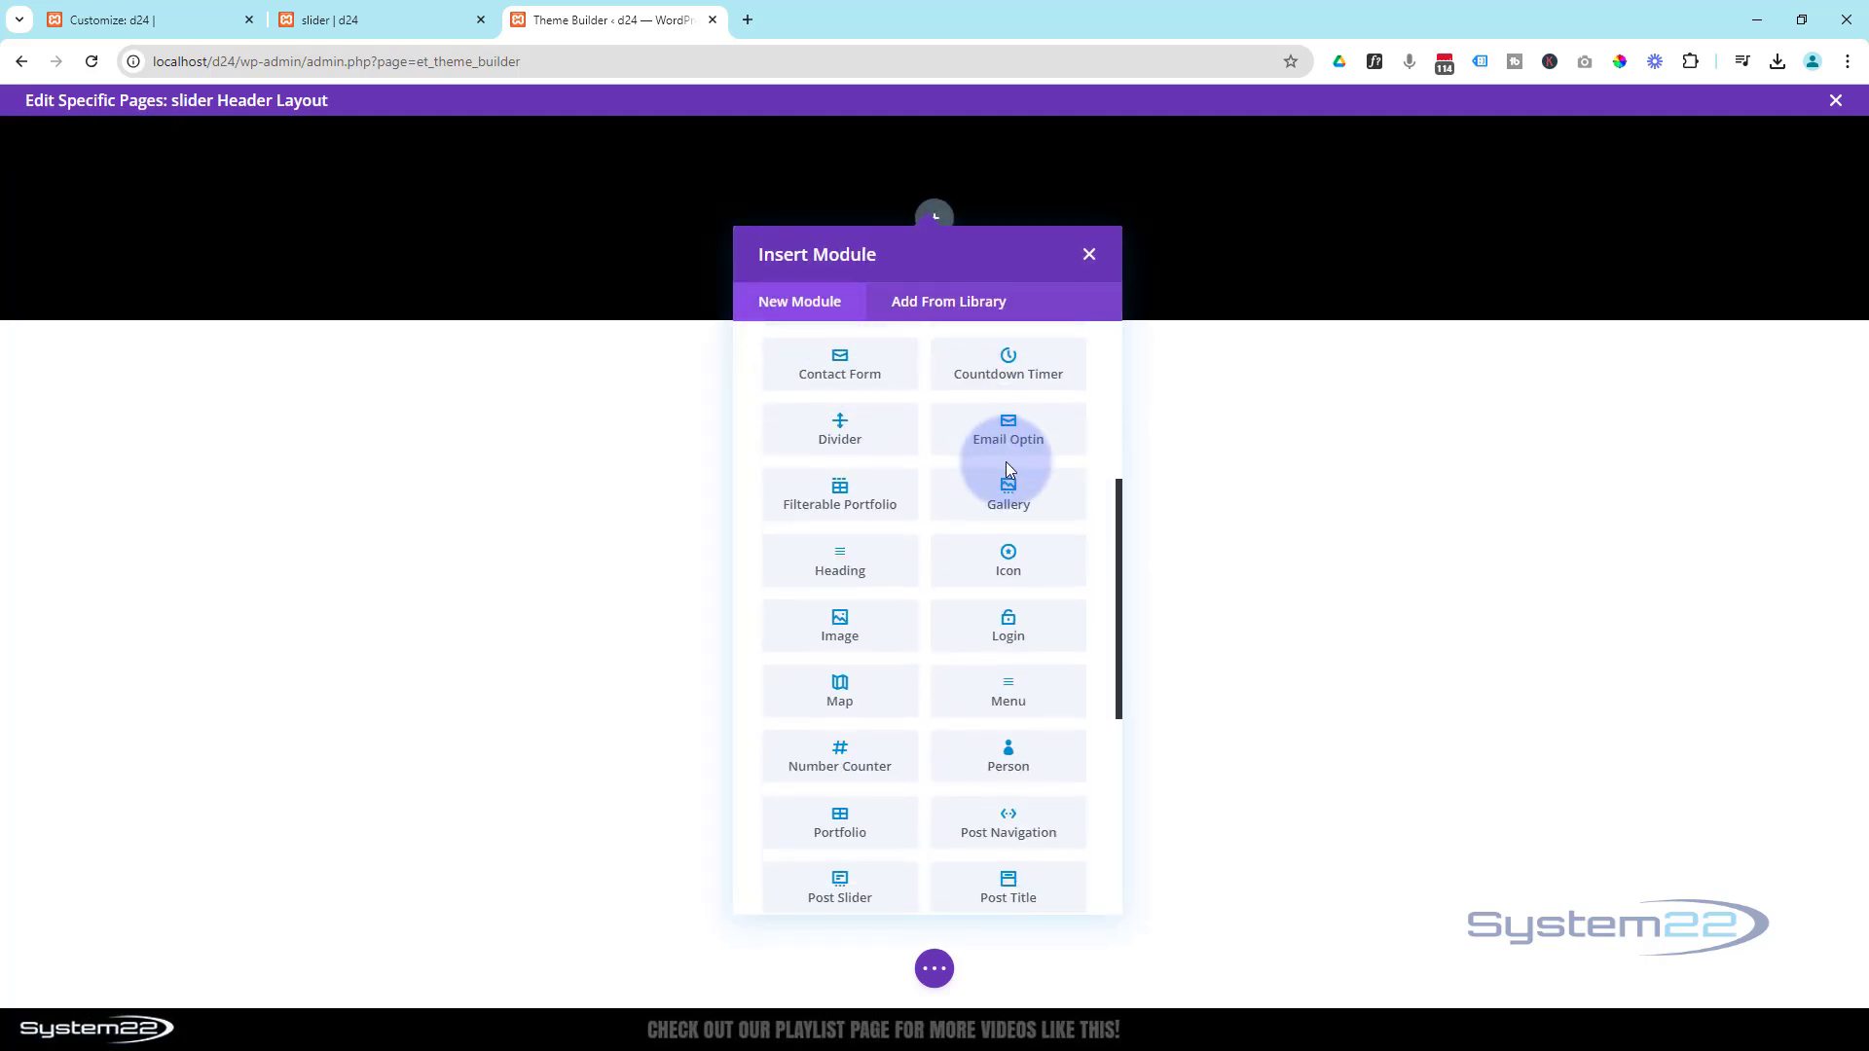
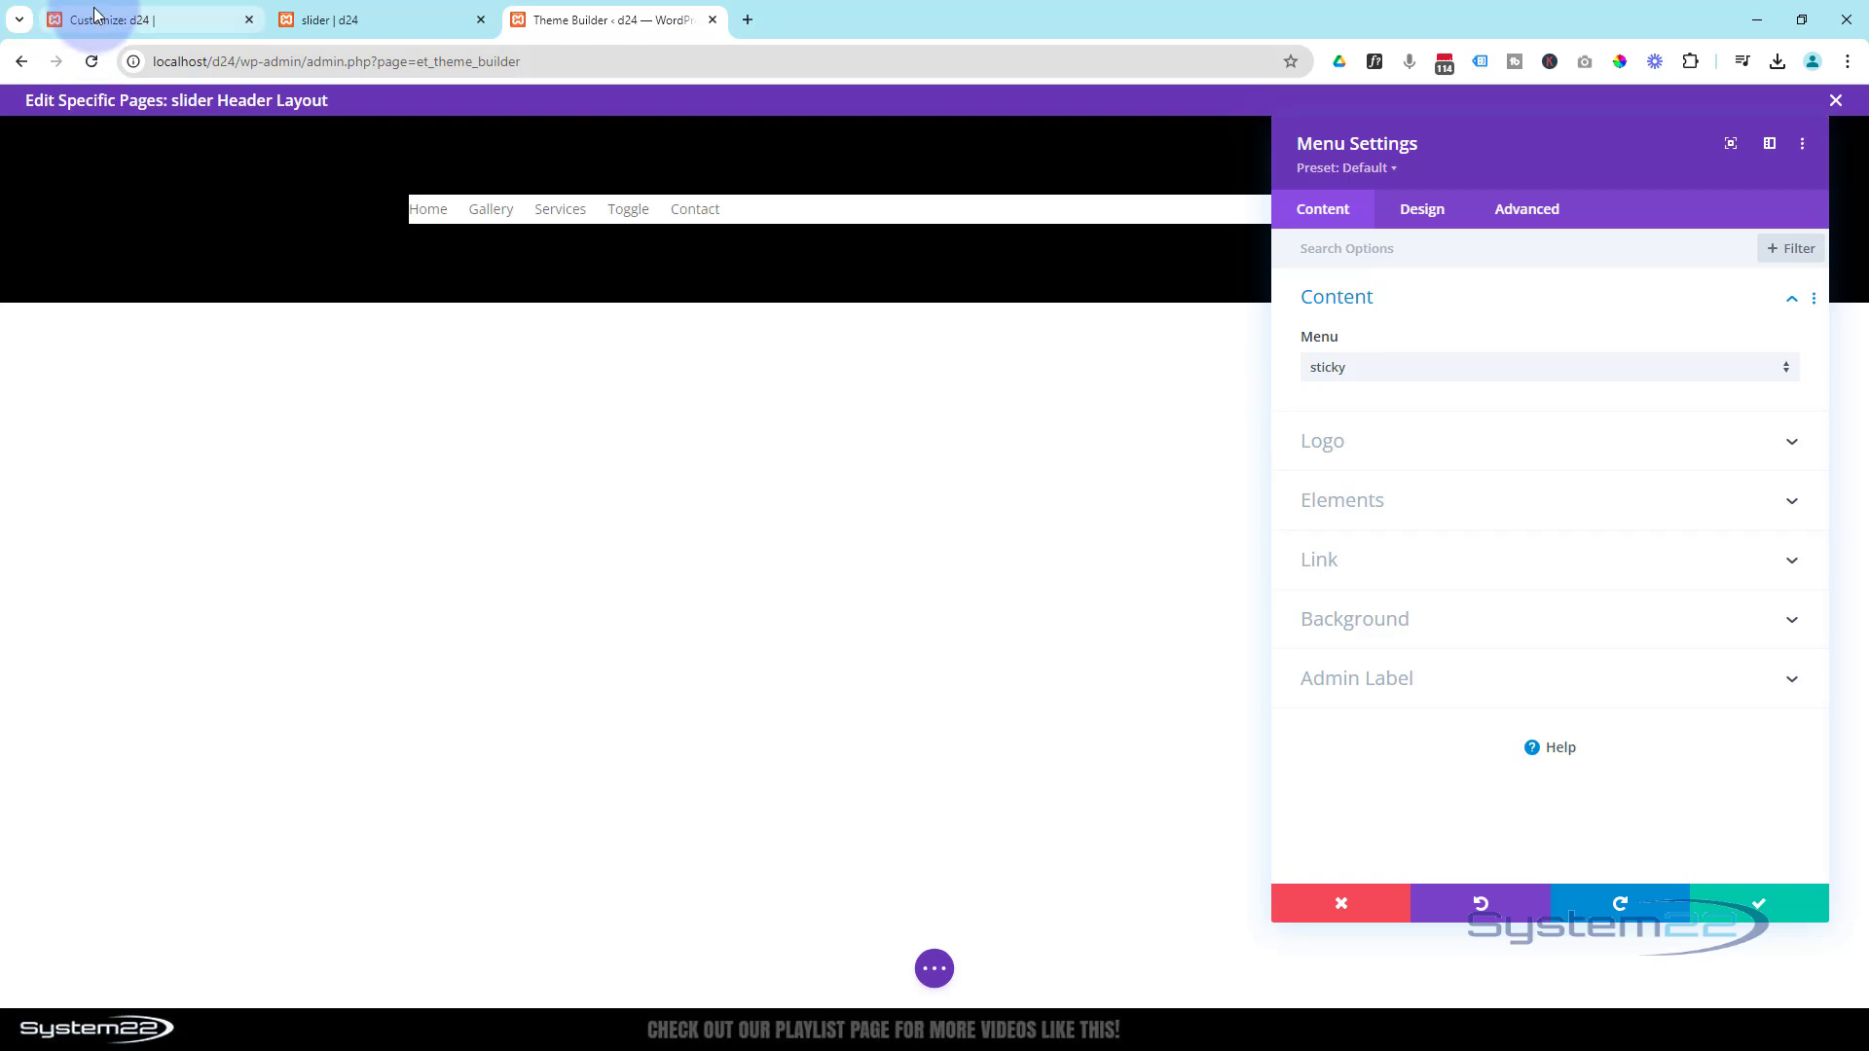
Check the structure of the sticky menu on the WordPress Menus page, and return to the header layout.
click(84, 20)
click(26, 109)
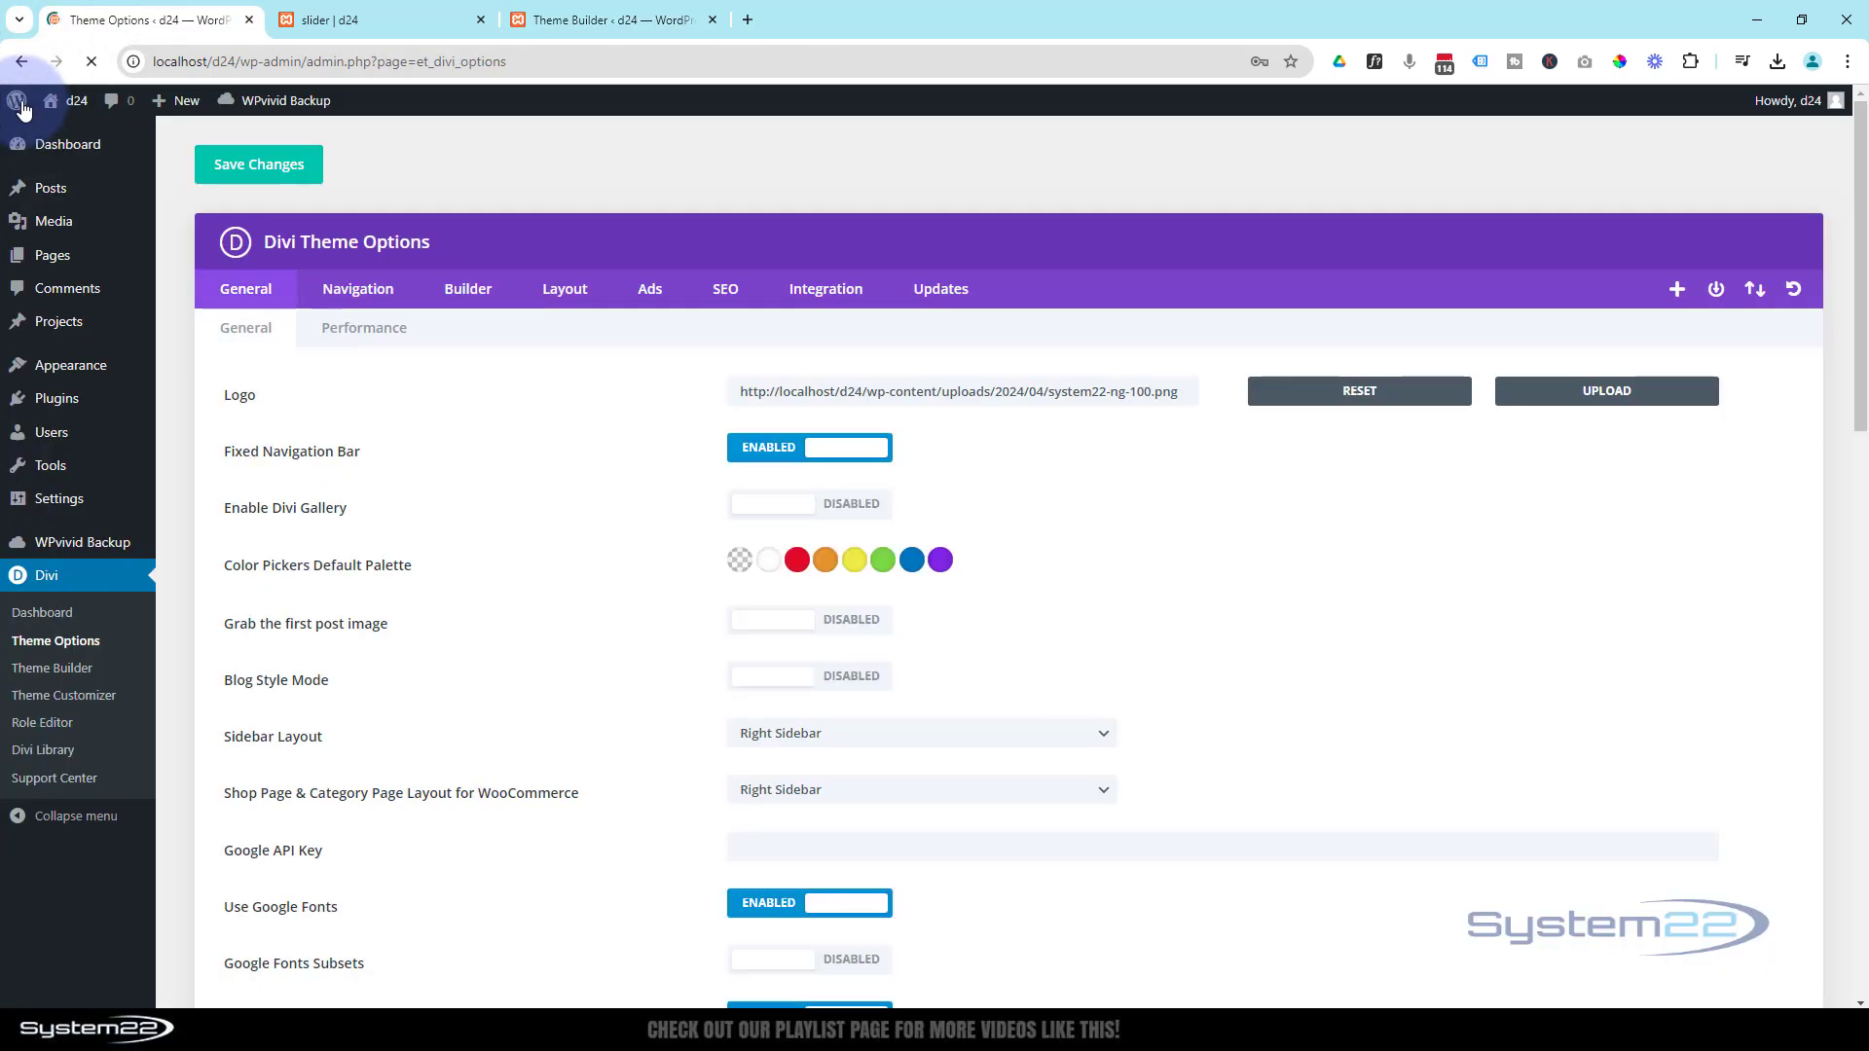
mouse_move(78, 366)
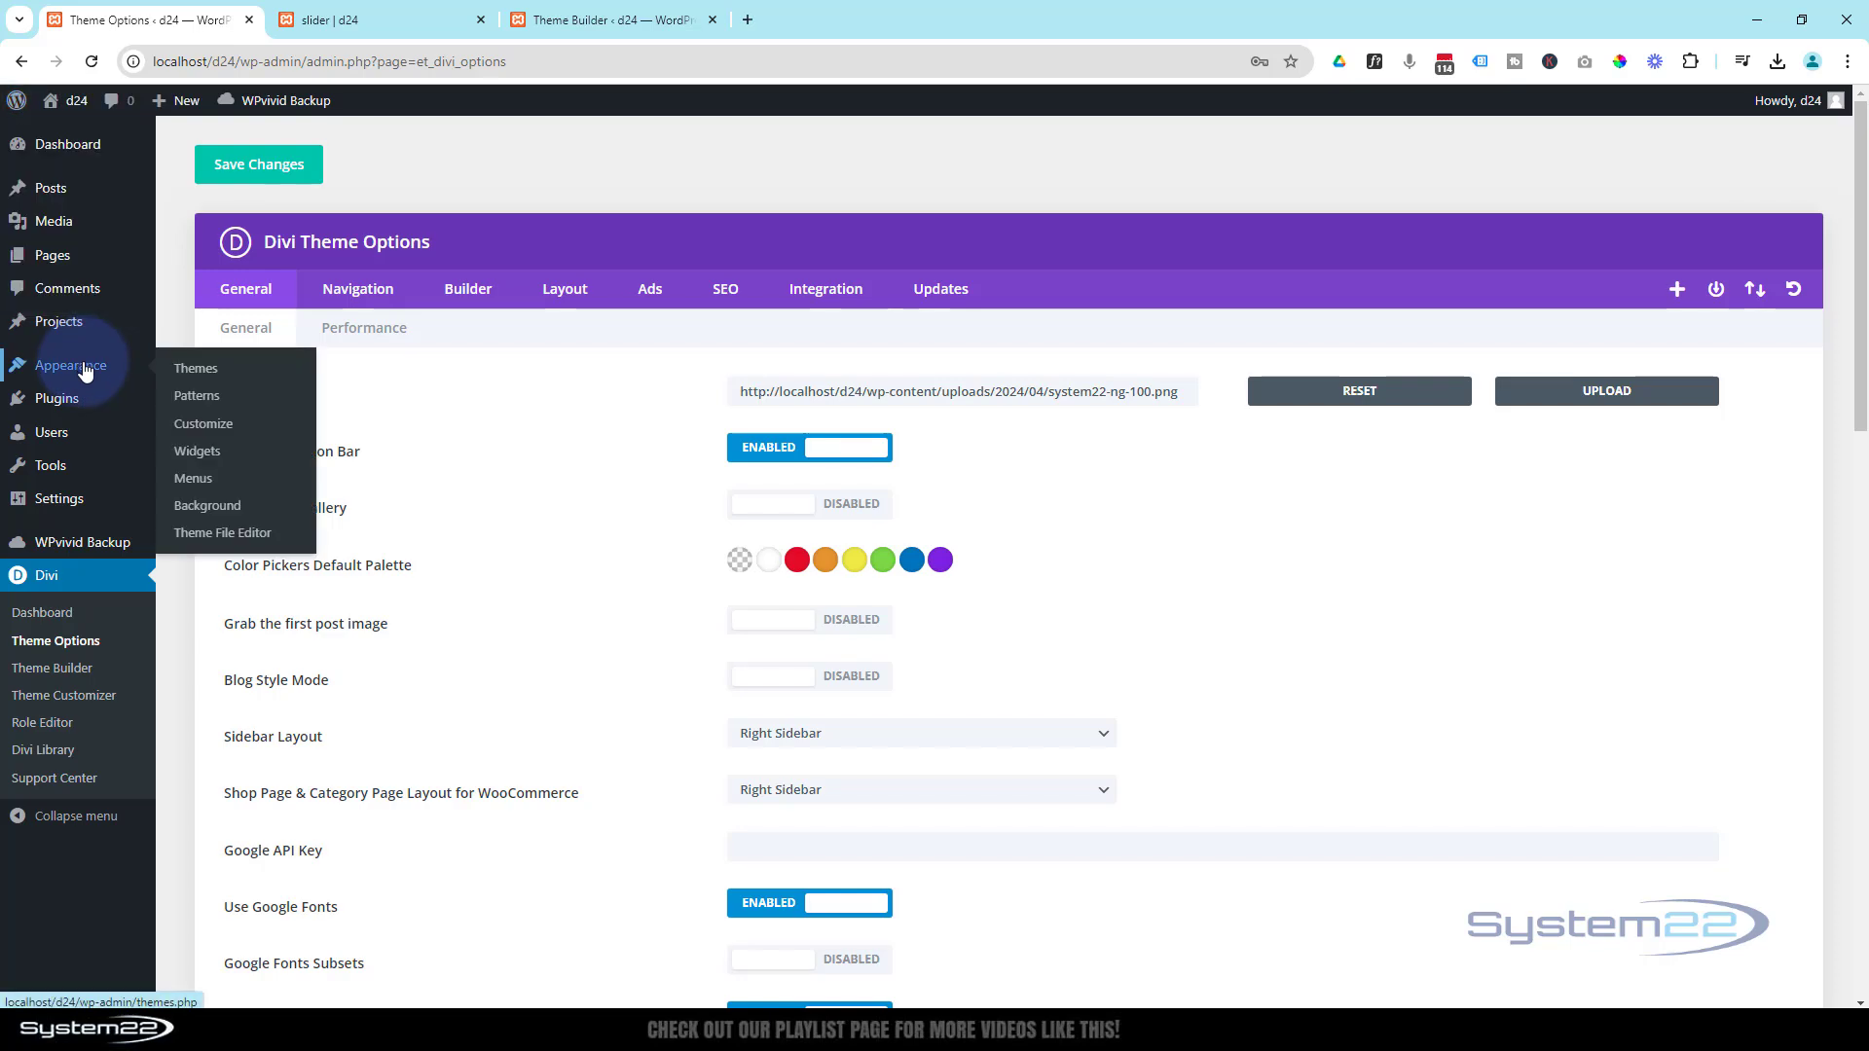
click(209, 486)
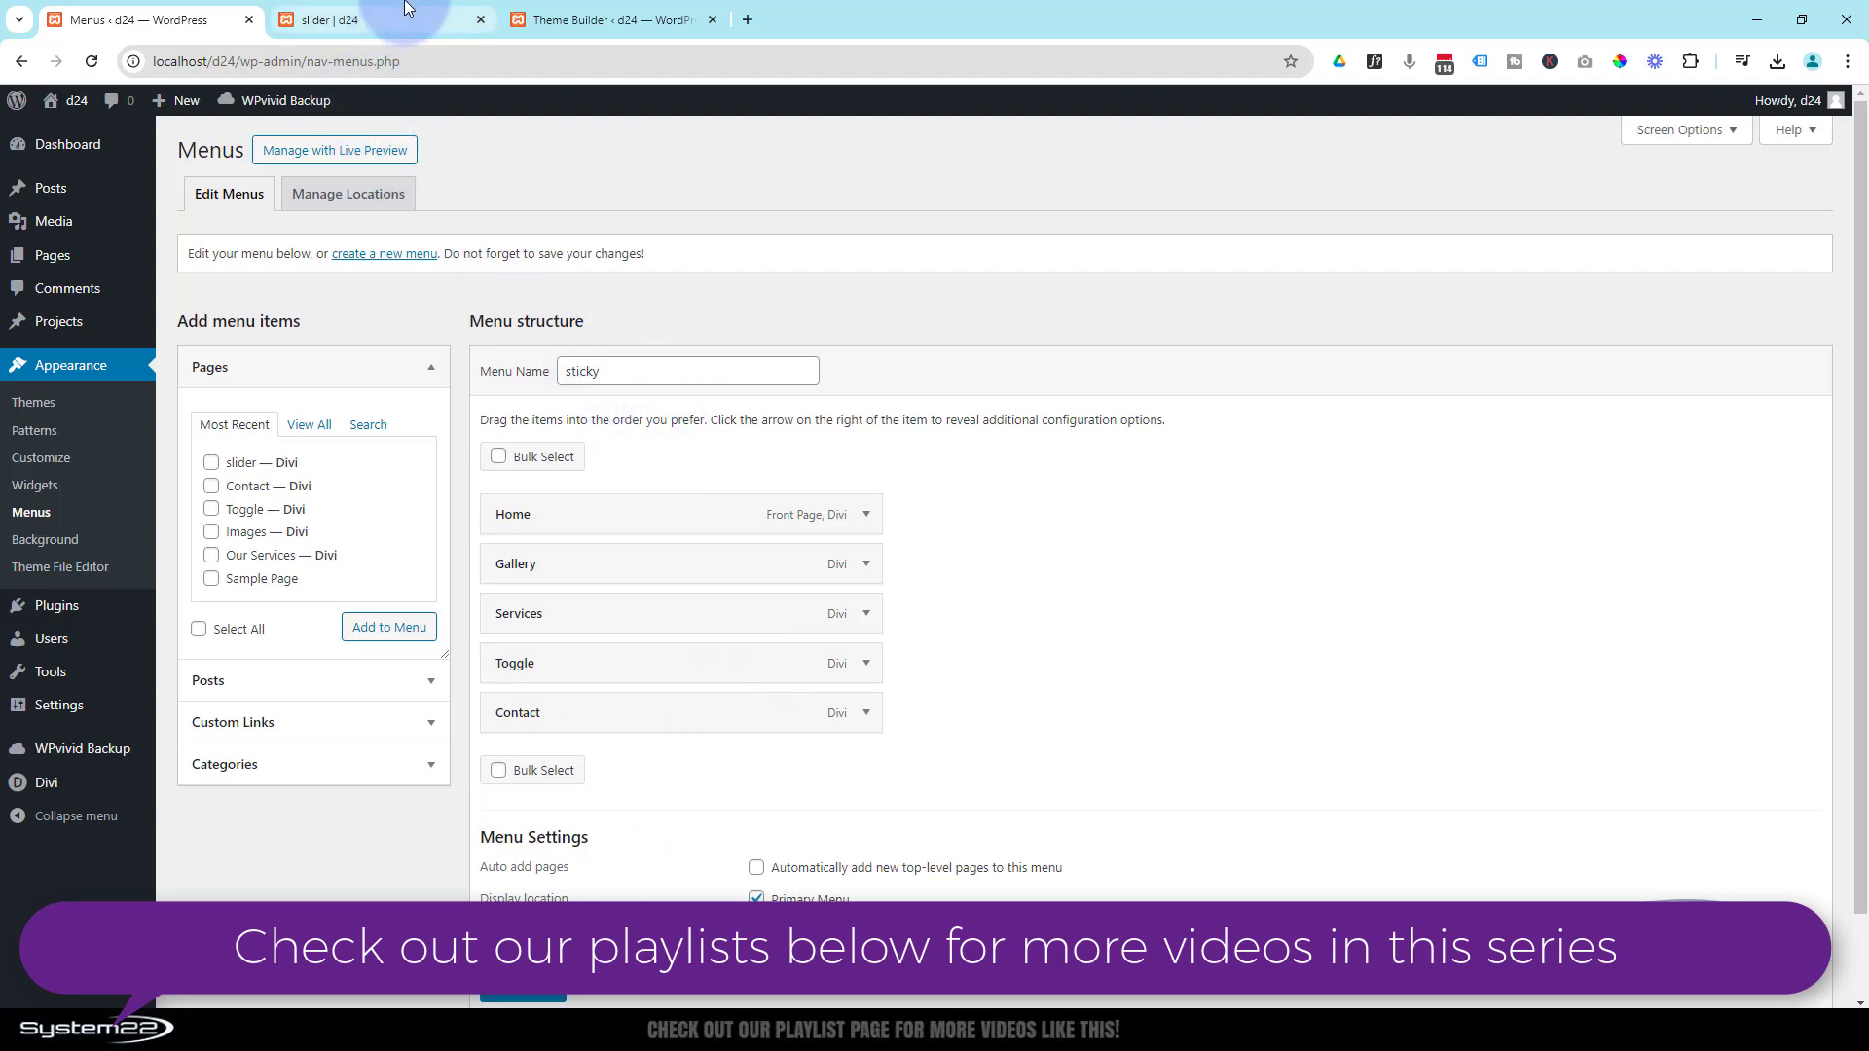
click(613, 20)
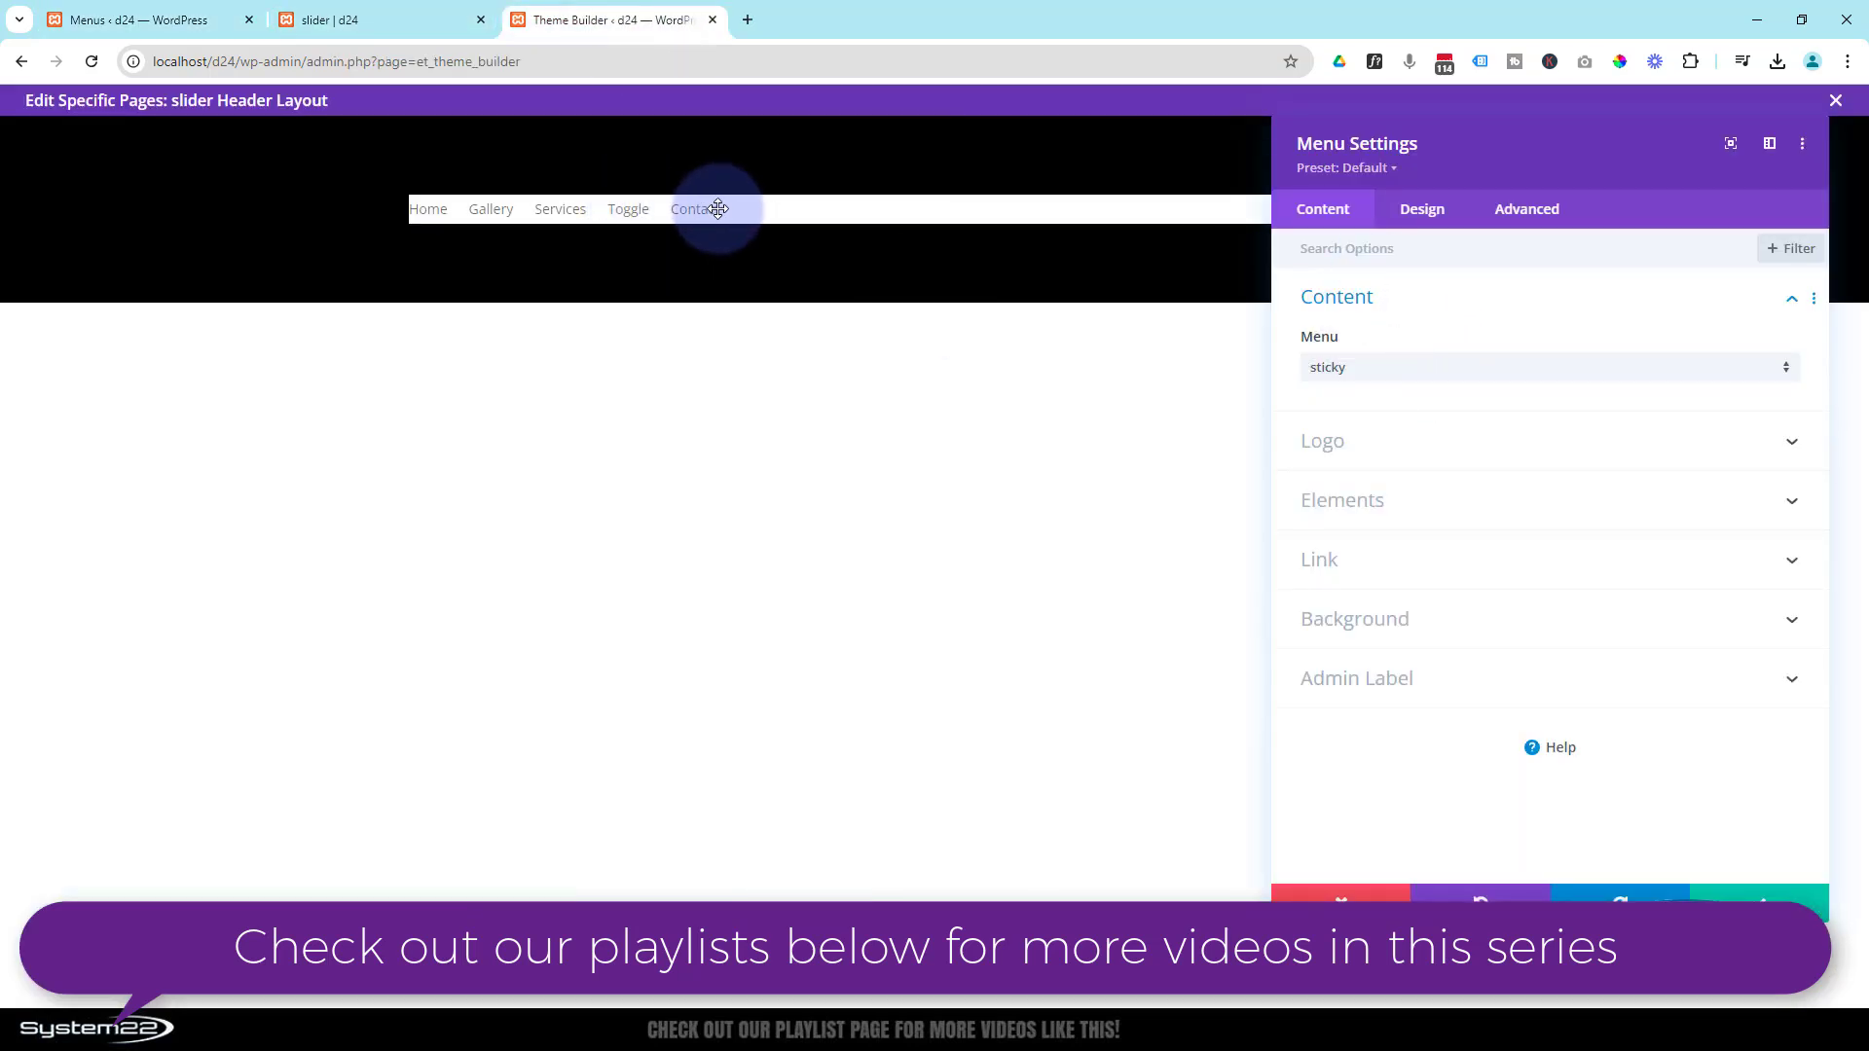
Add the white System22 logo from the media library to the menu and set the logo width to 200px.
click(1435, 444)
click(1546, 423)
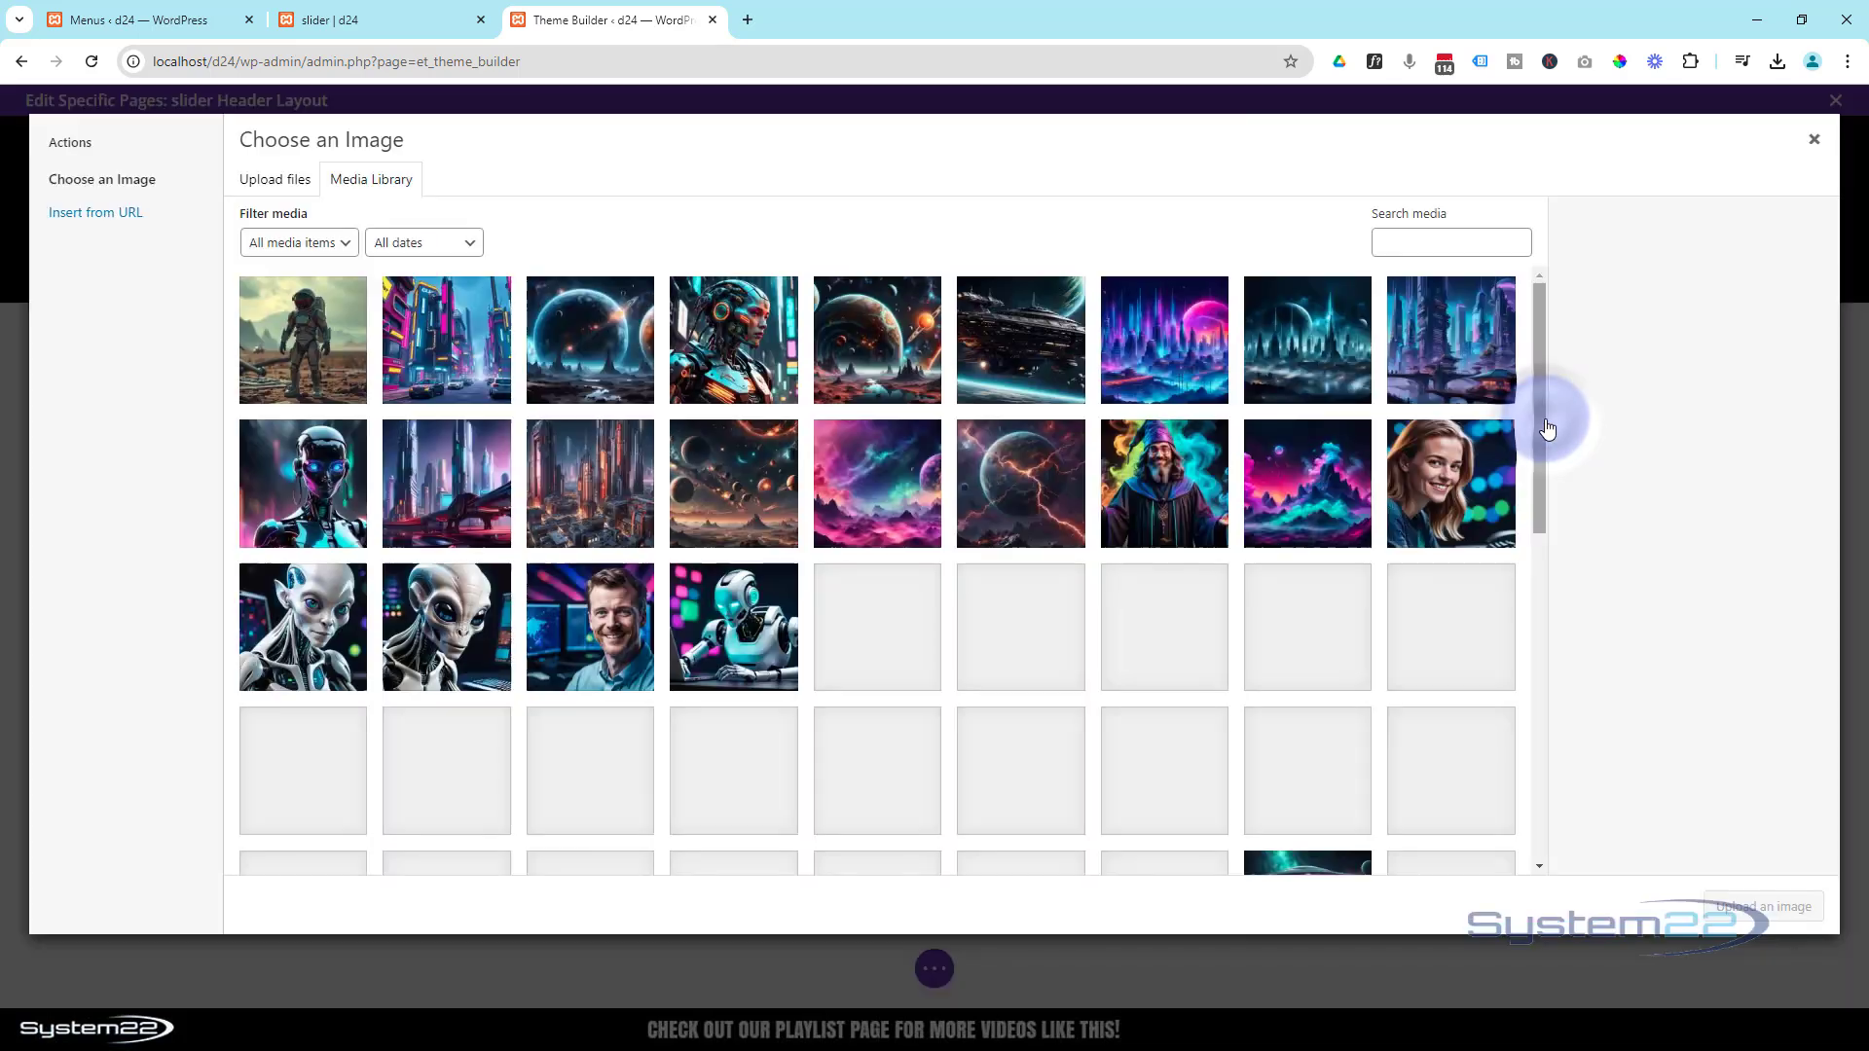
click(1053, 754)
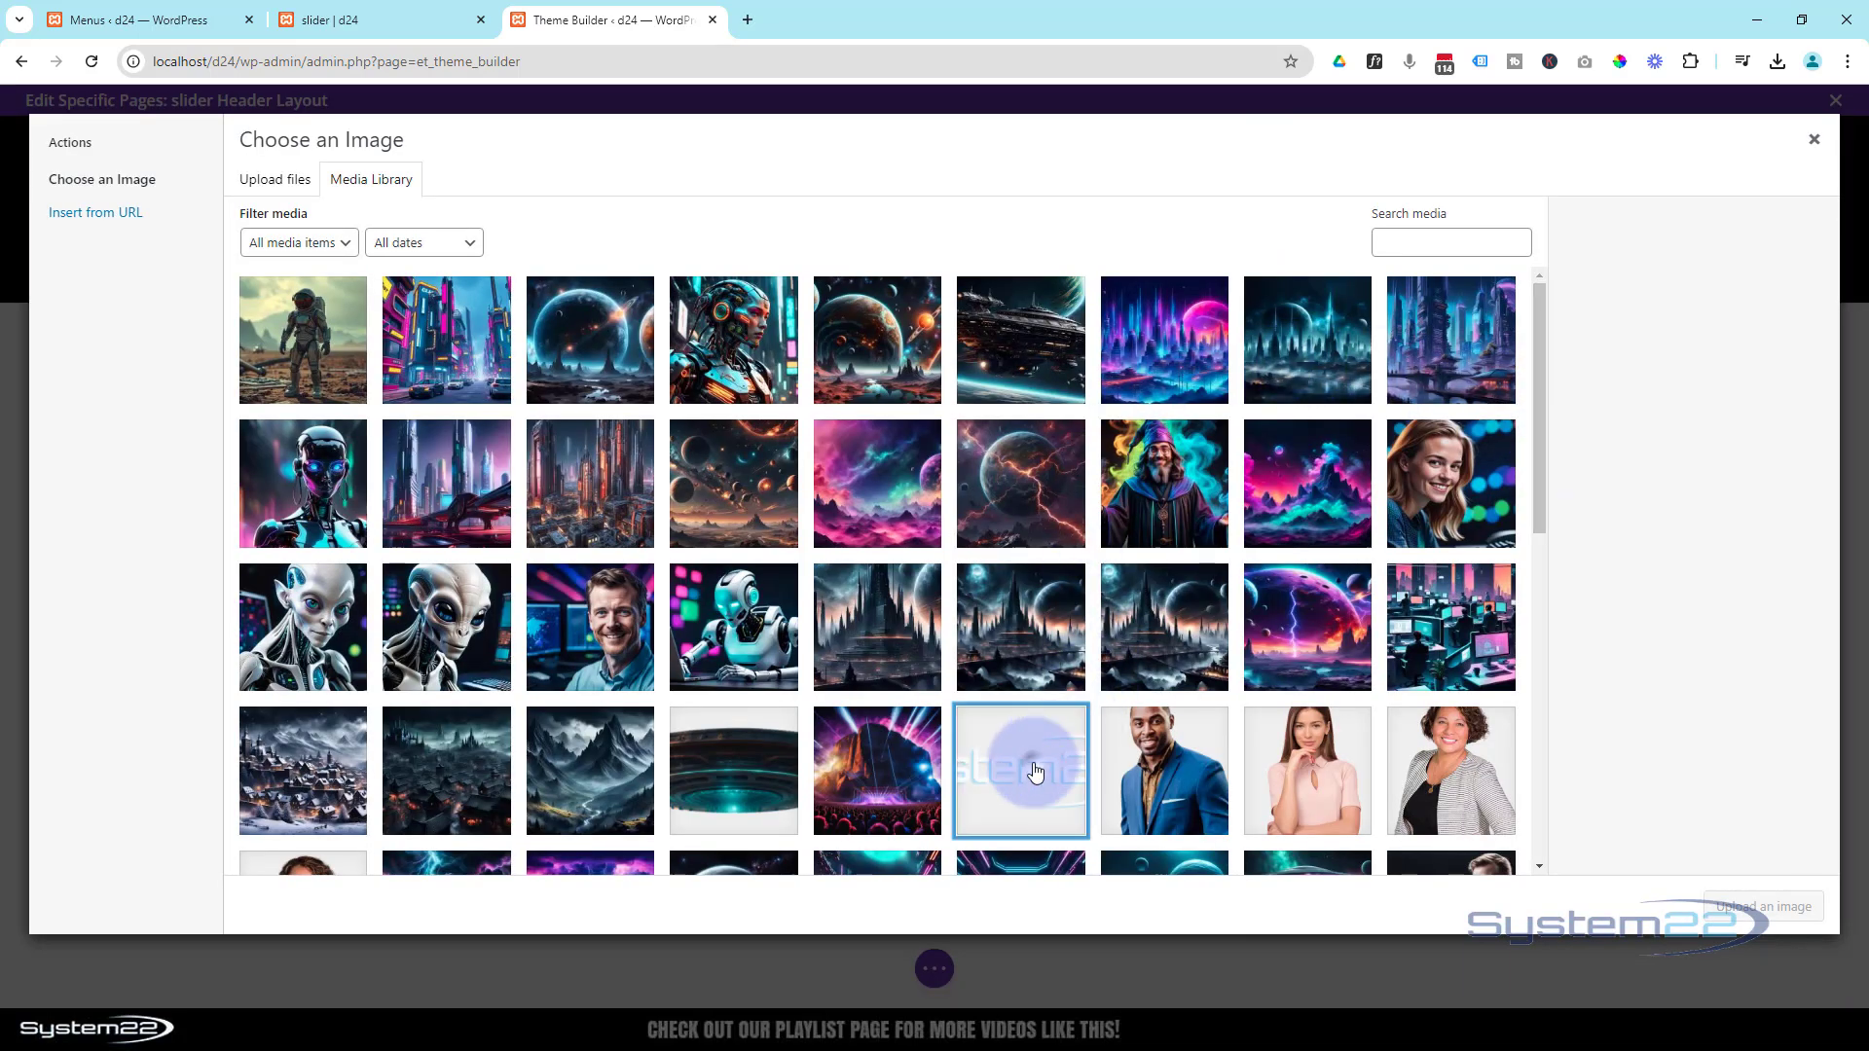
click(1764, 908)
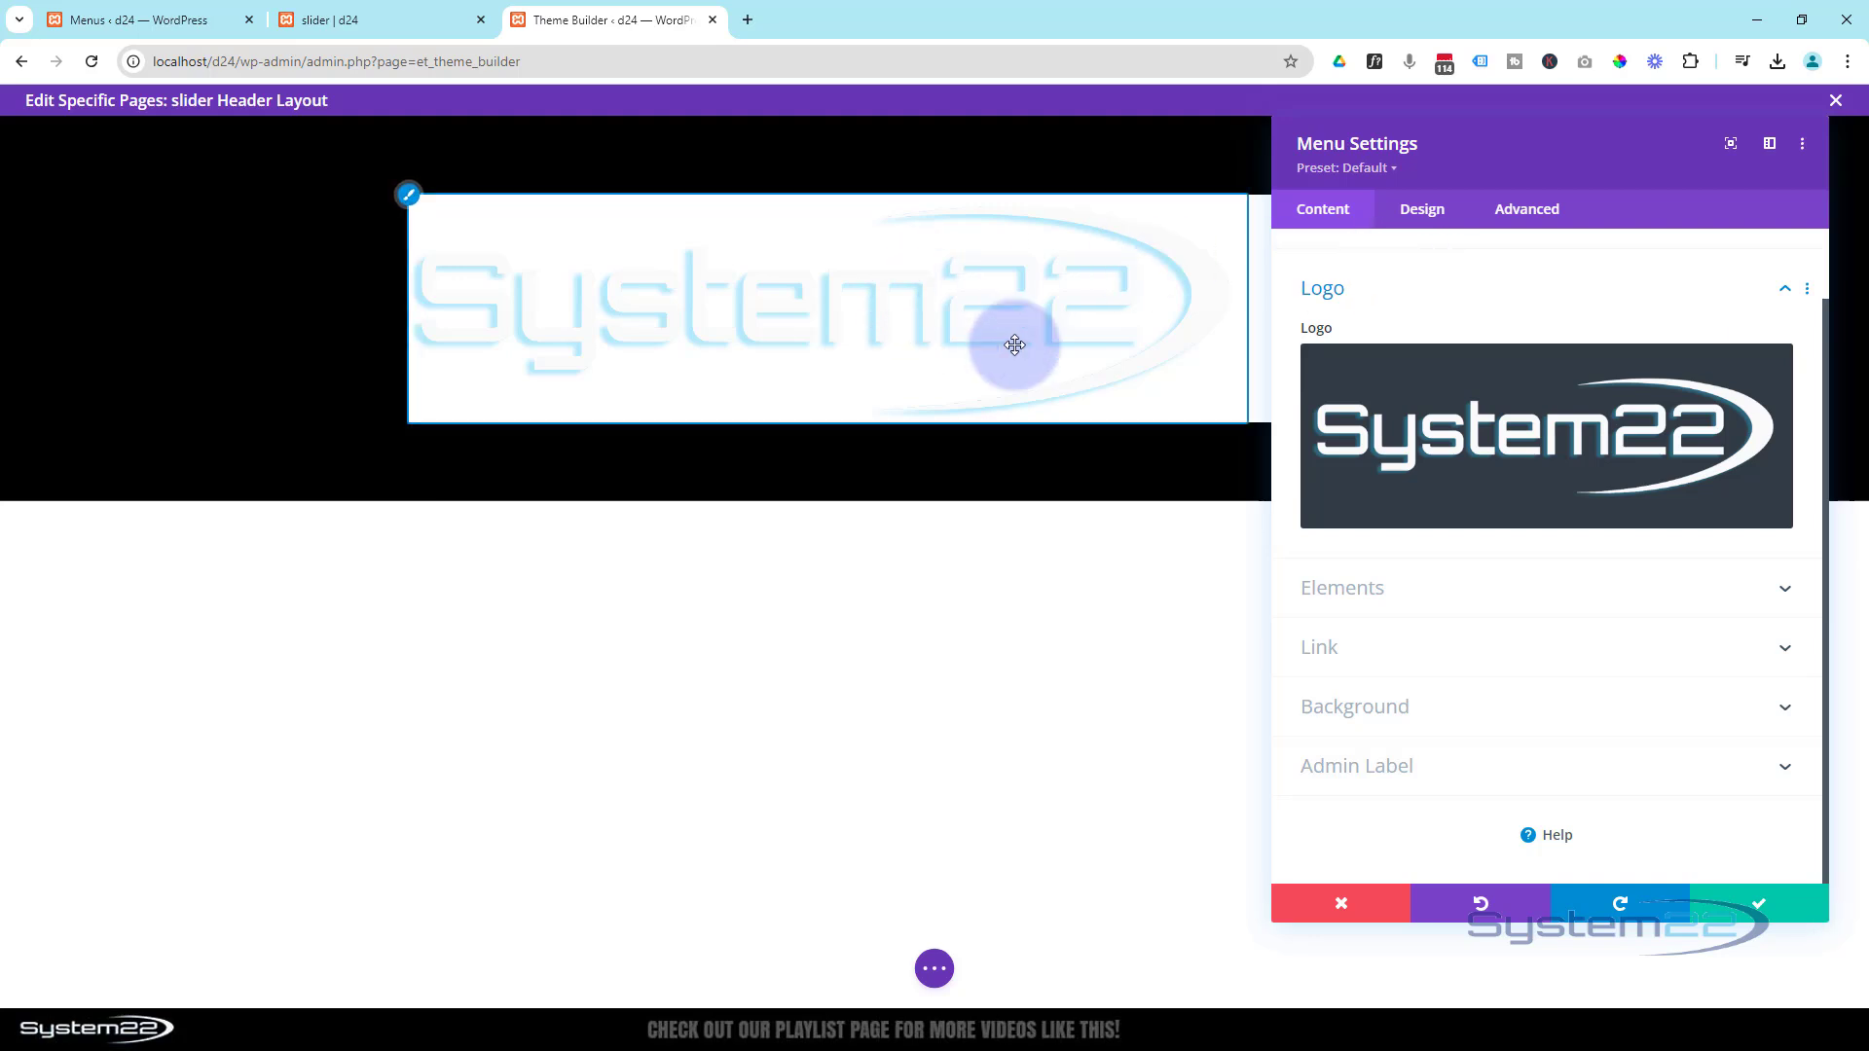
click(1423, 213)
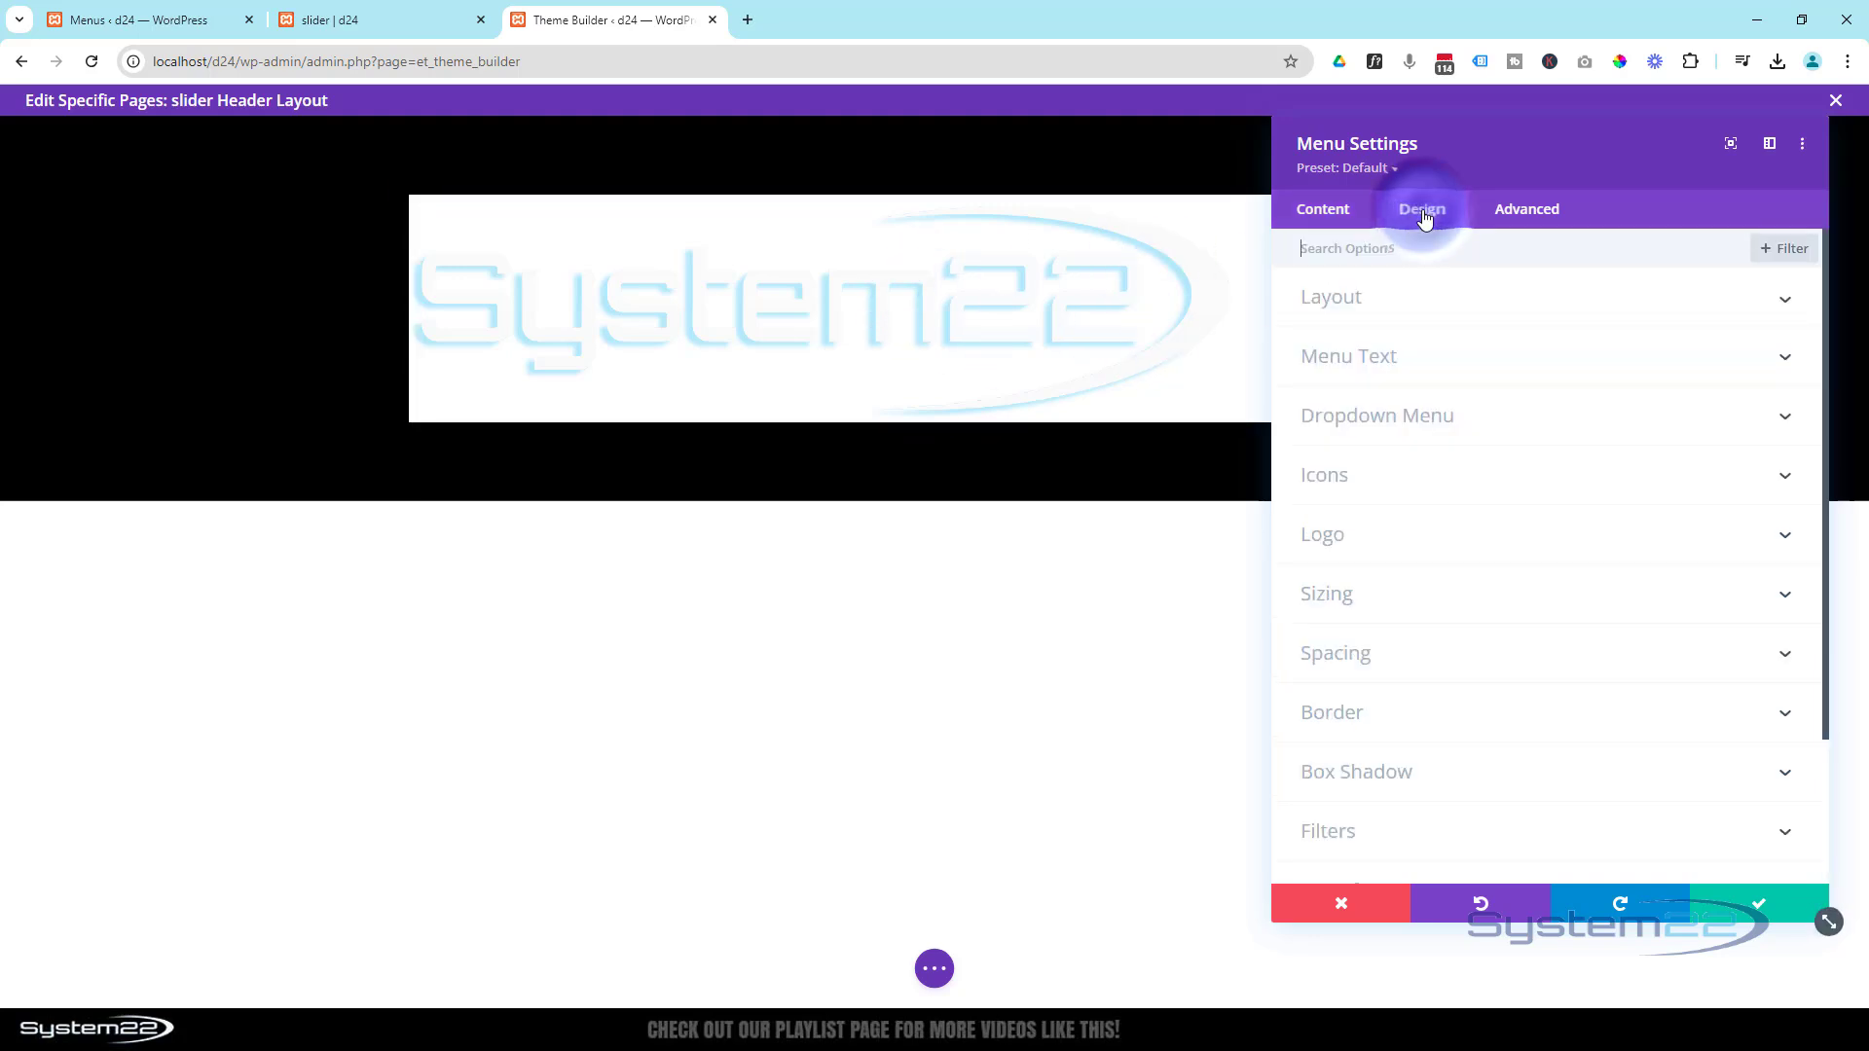
click(1463, 595)
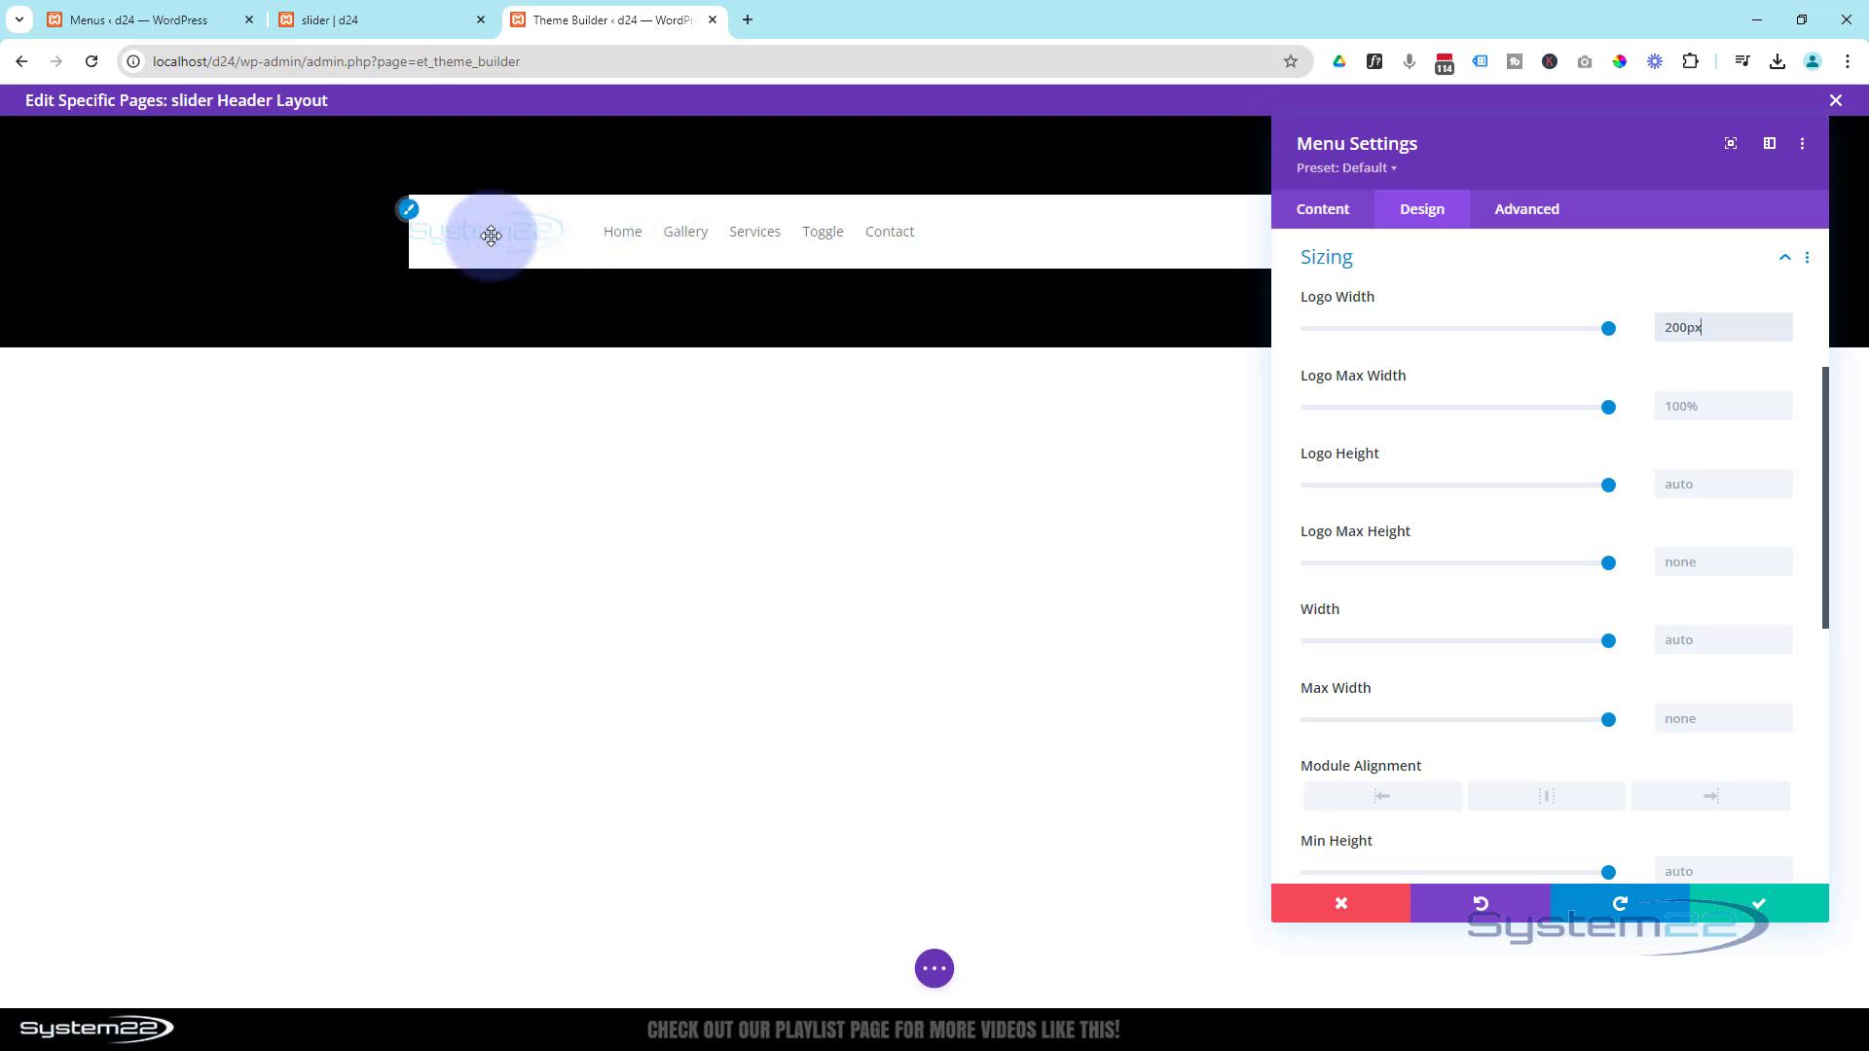
Remove the white background color from the Menu module.
click(1314, 216)
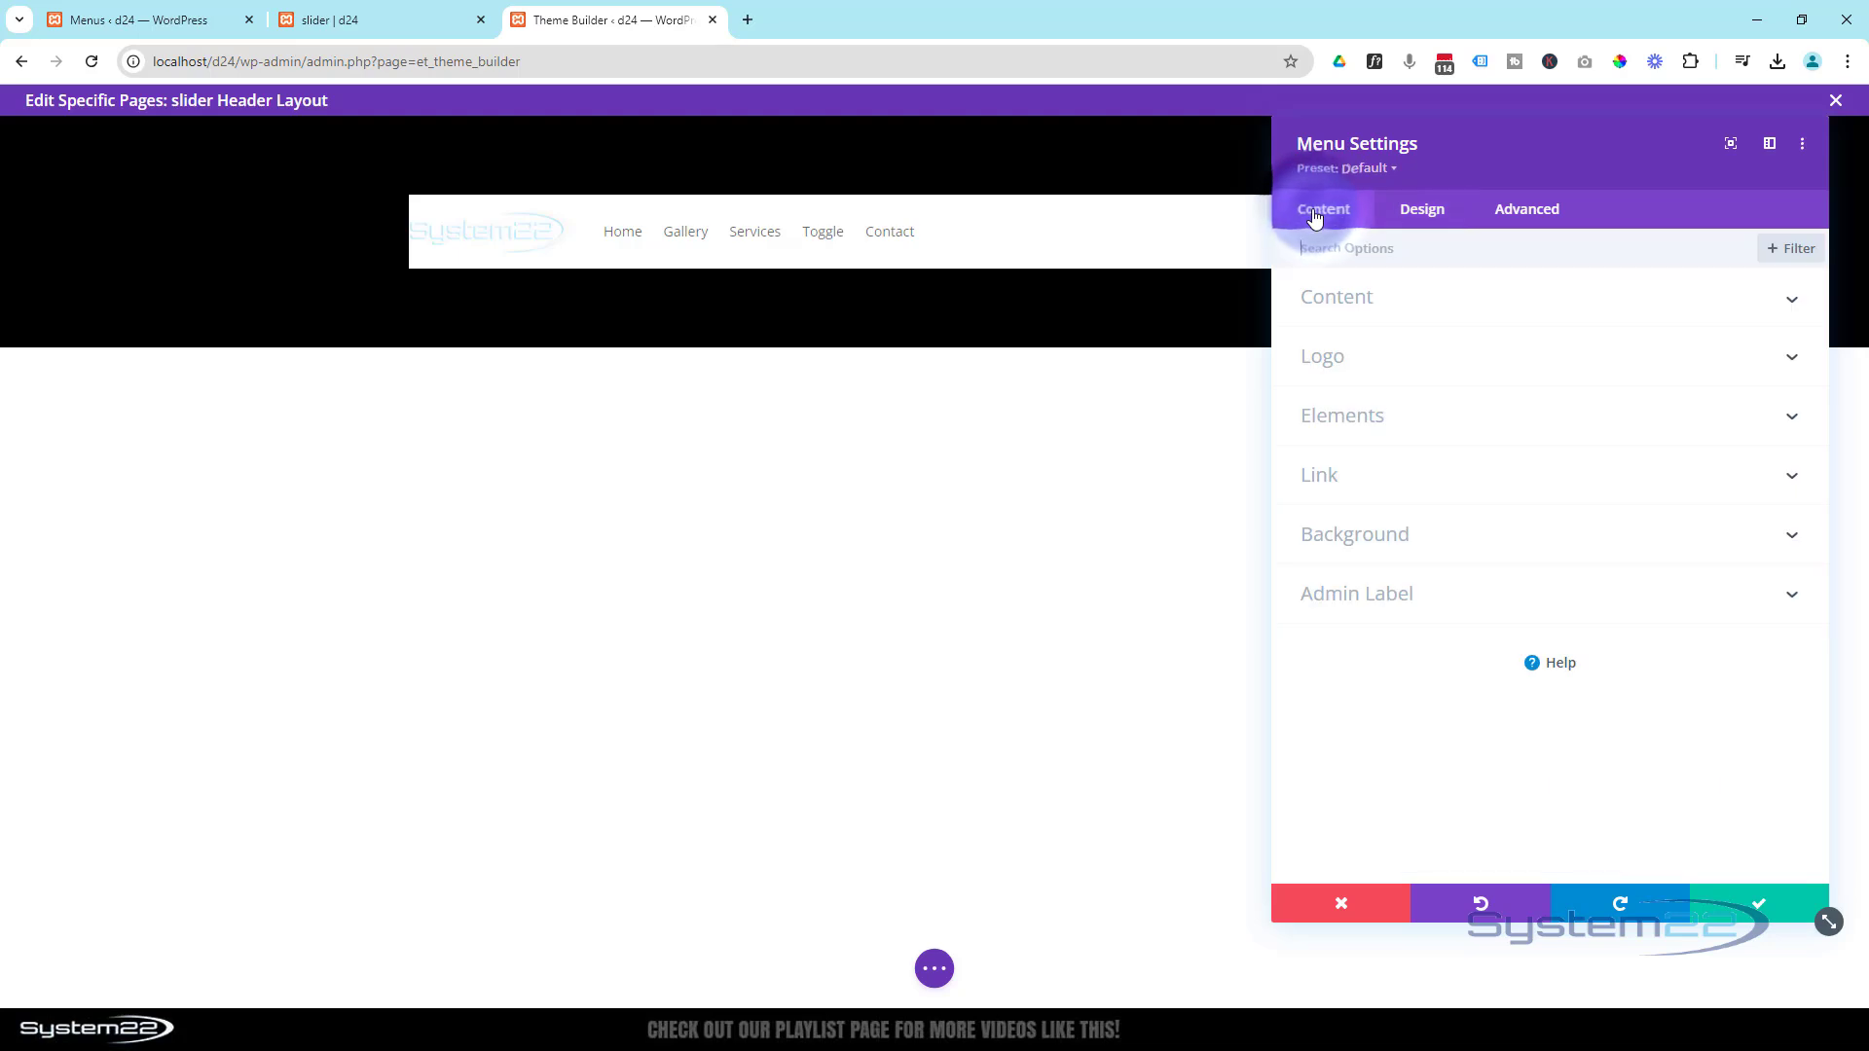
click(1331, 538)
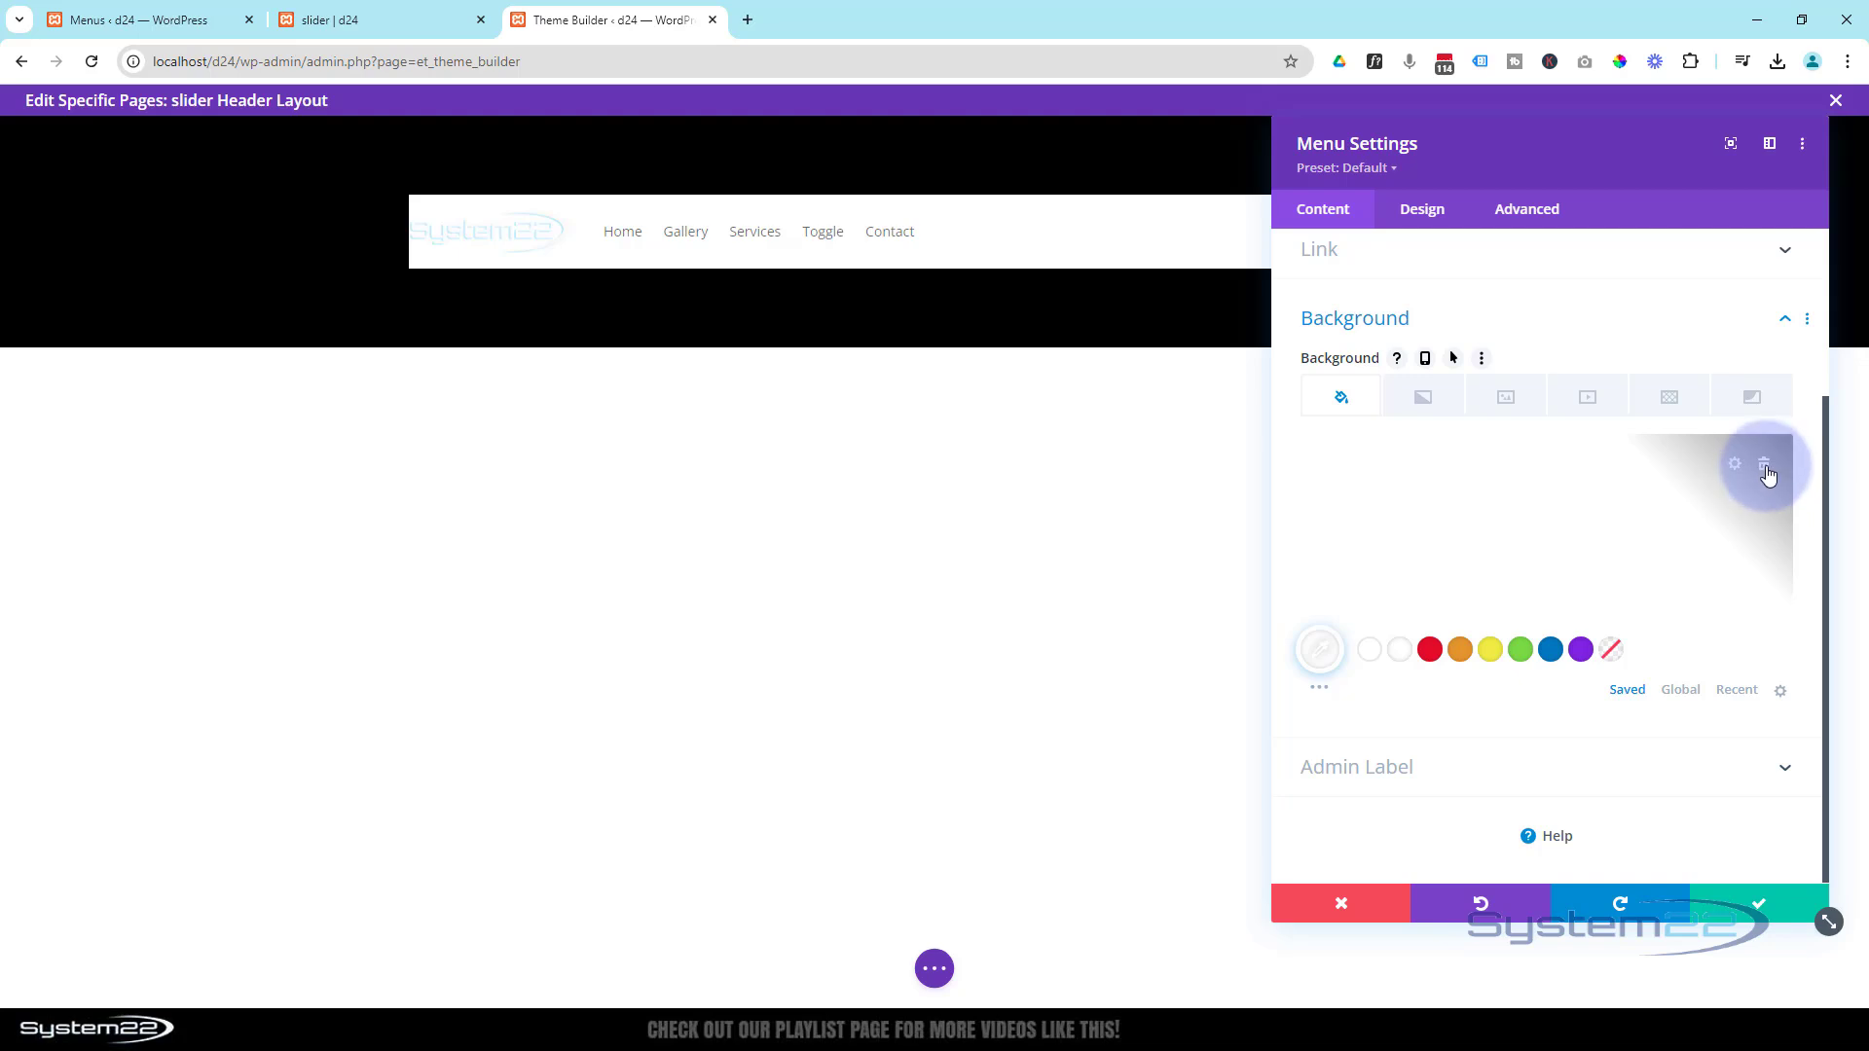
click(1765, 465)
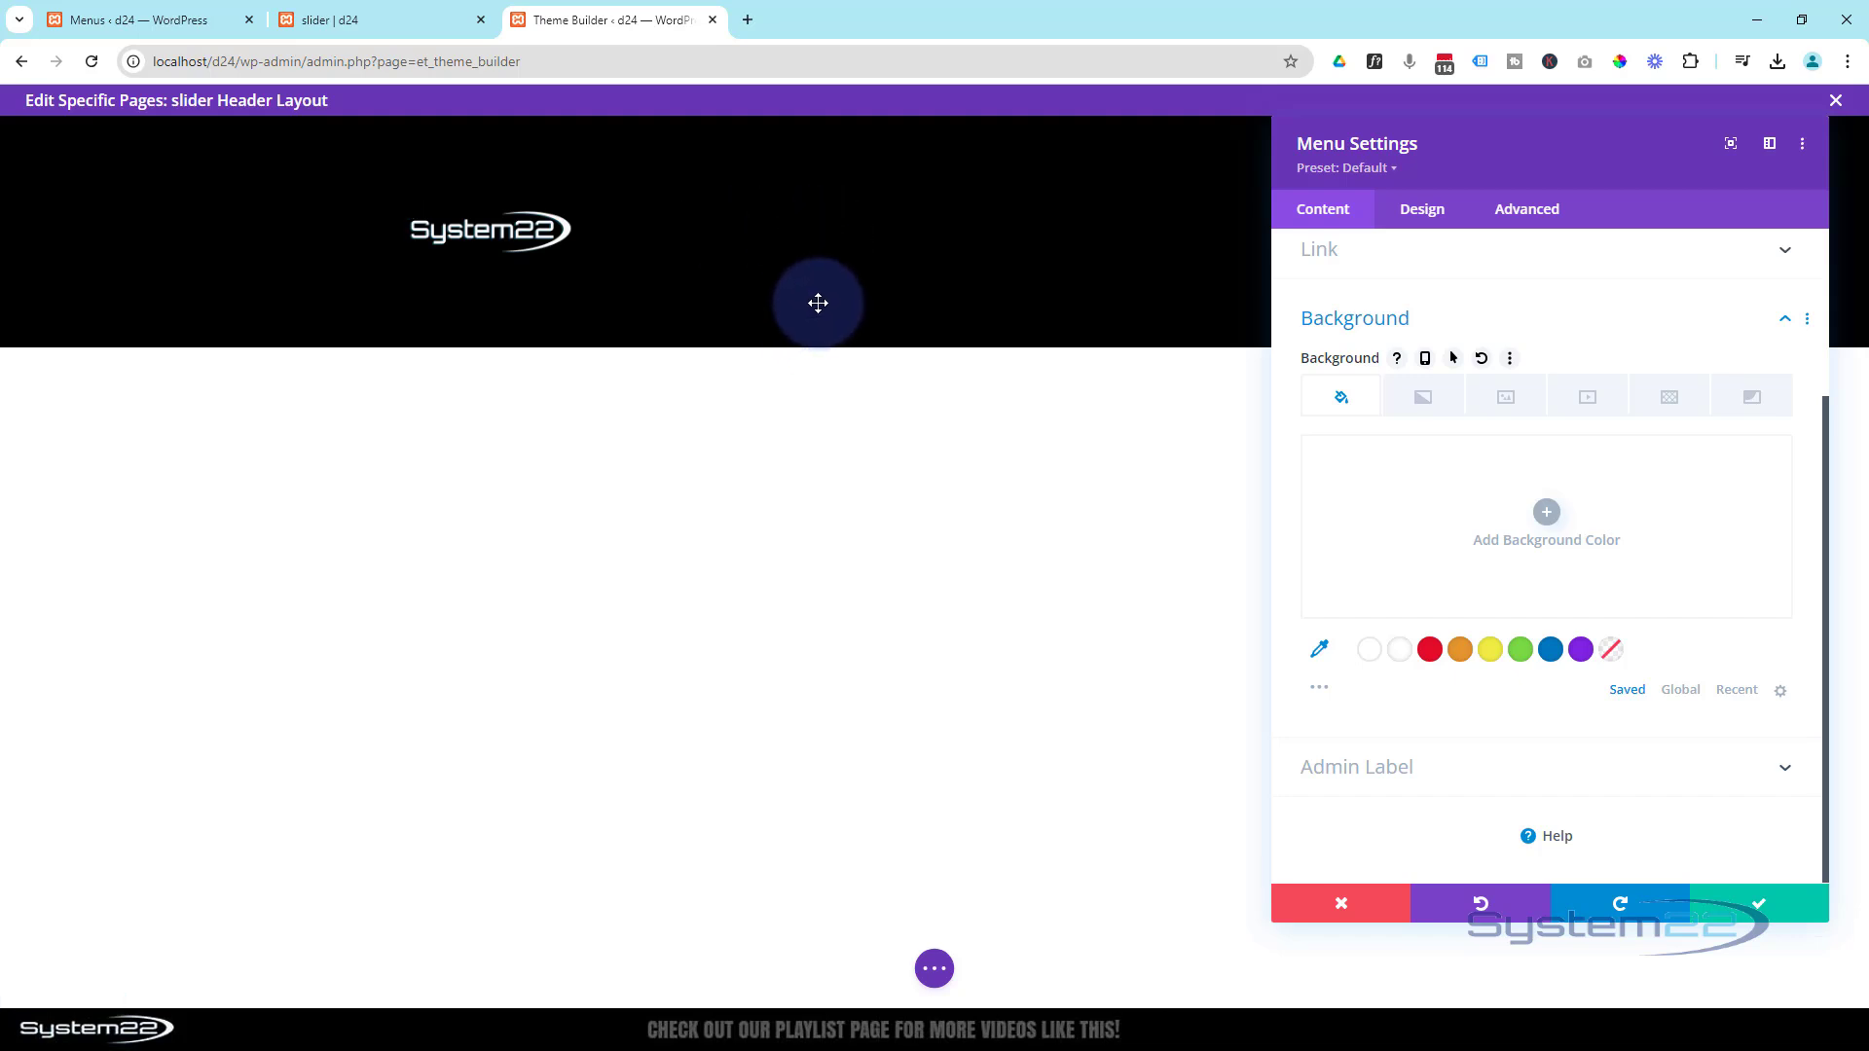
Set the menu text color to white (#ffffff).
click(1428, 212)
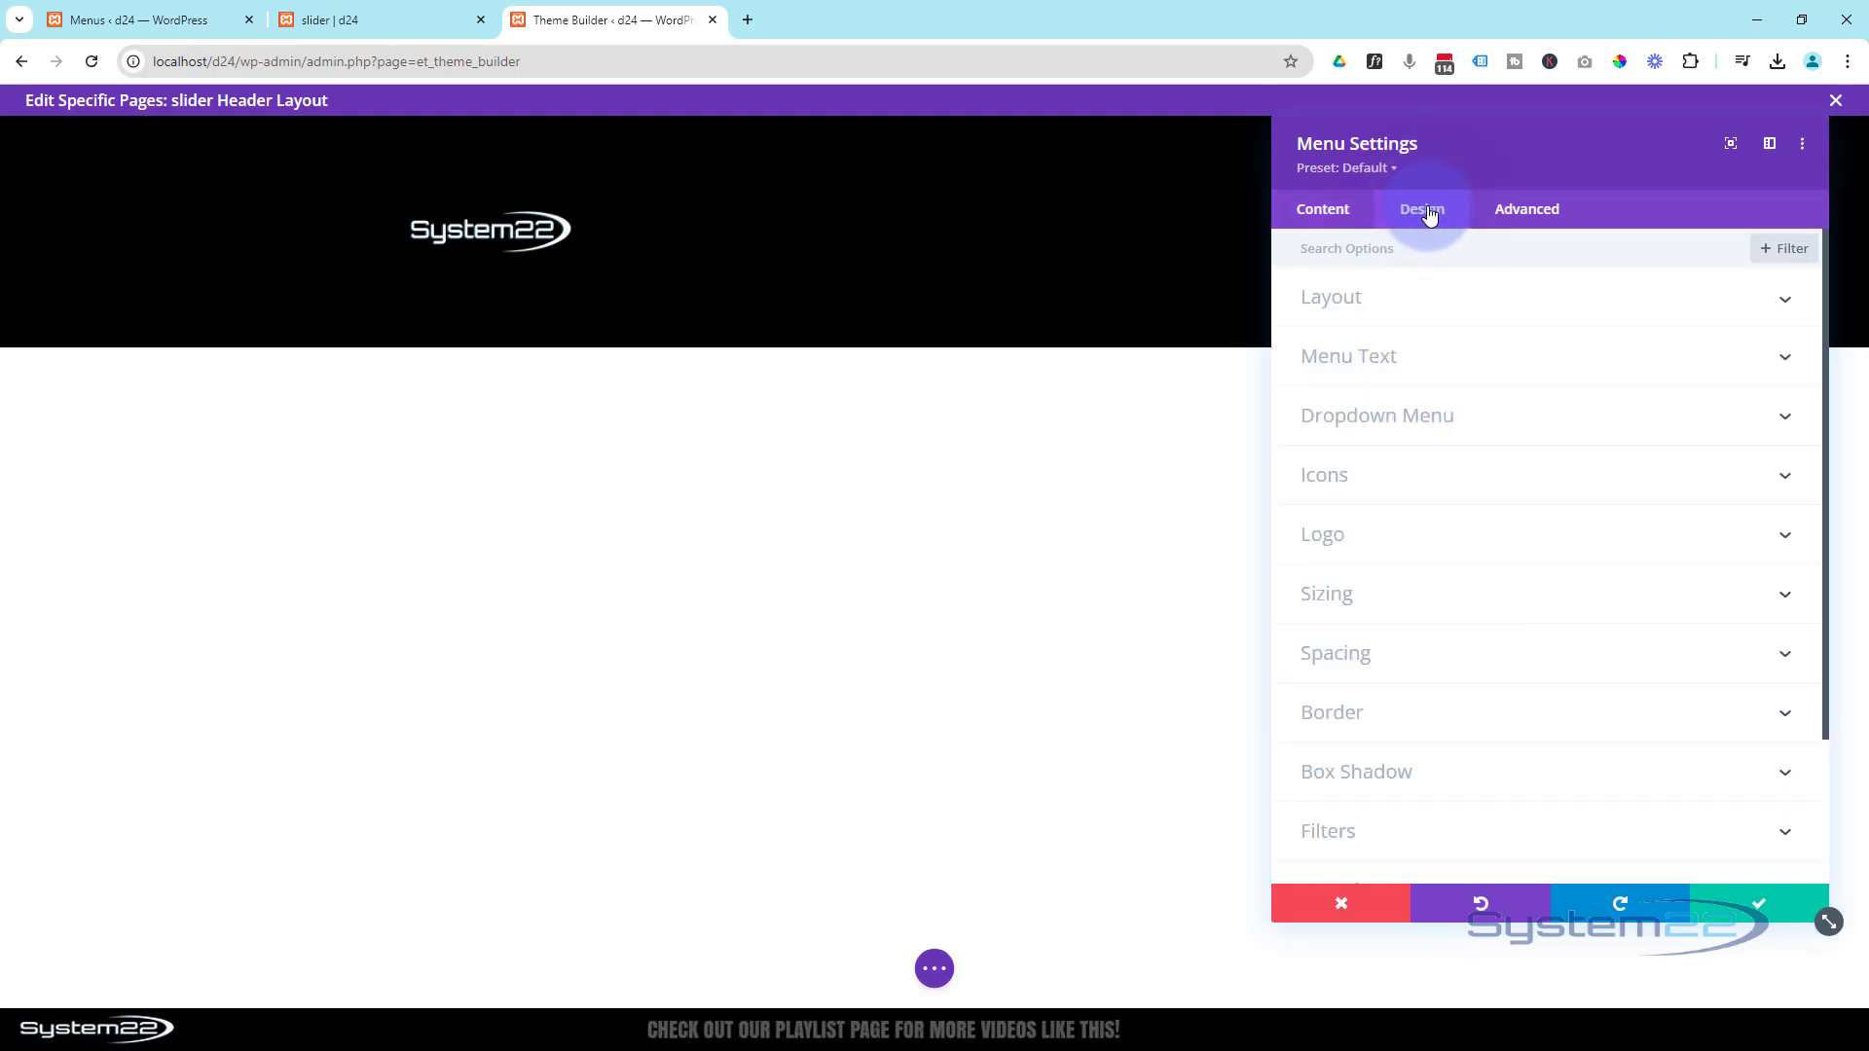
click(1410, 358)
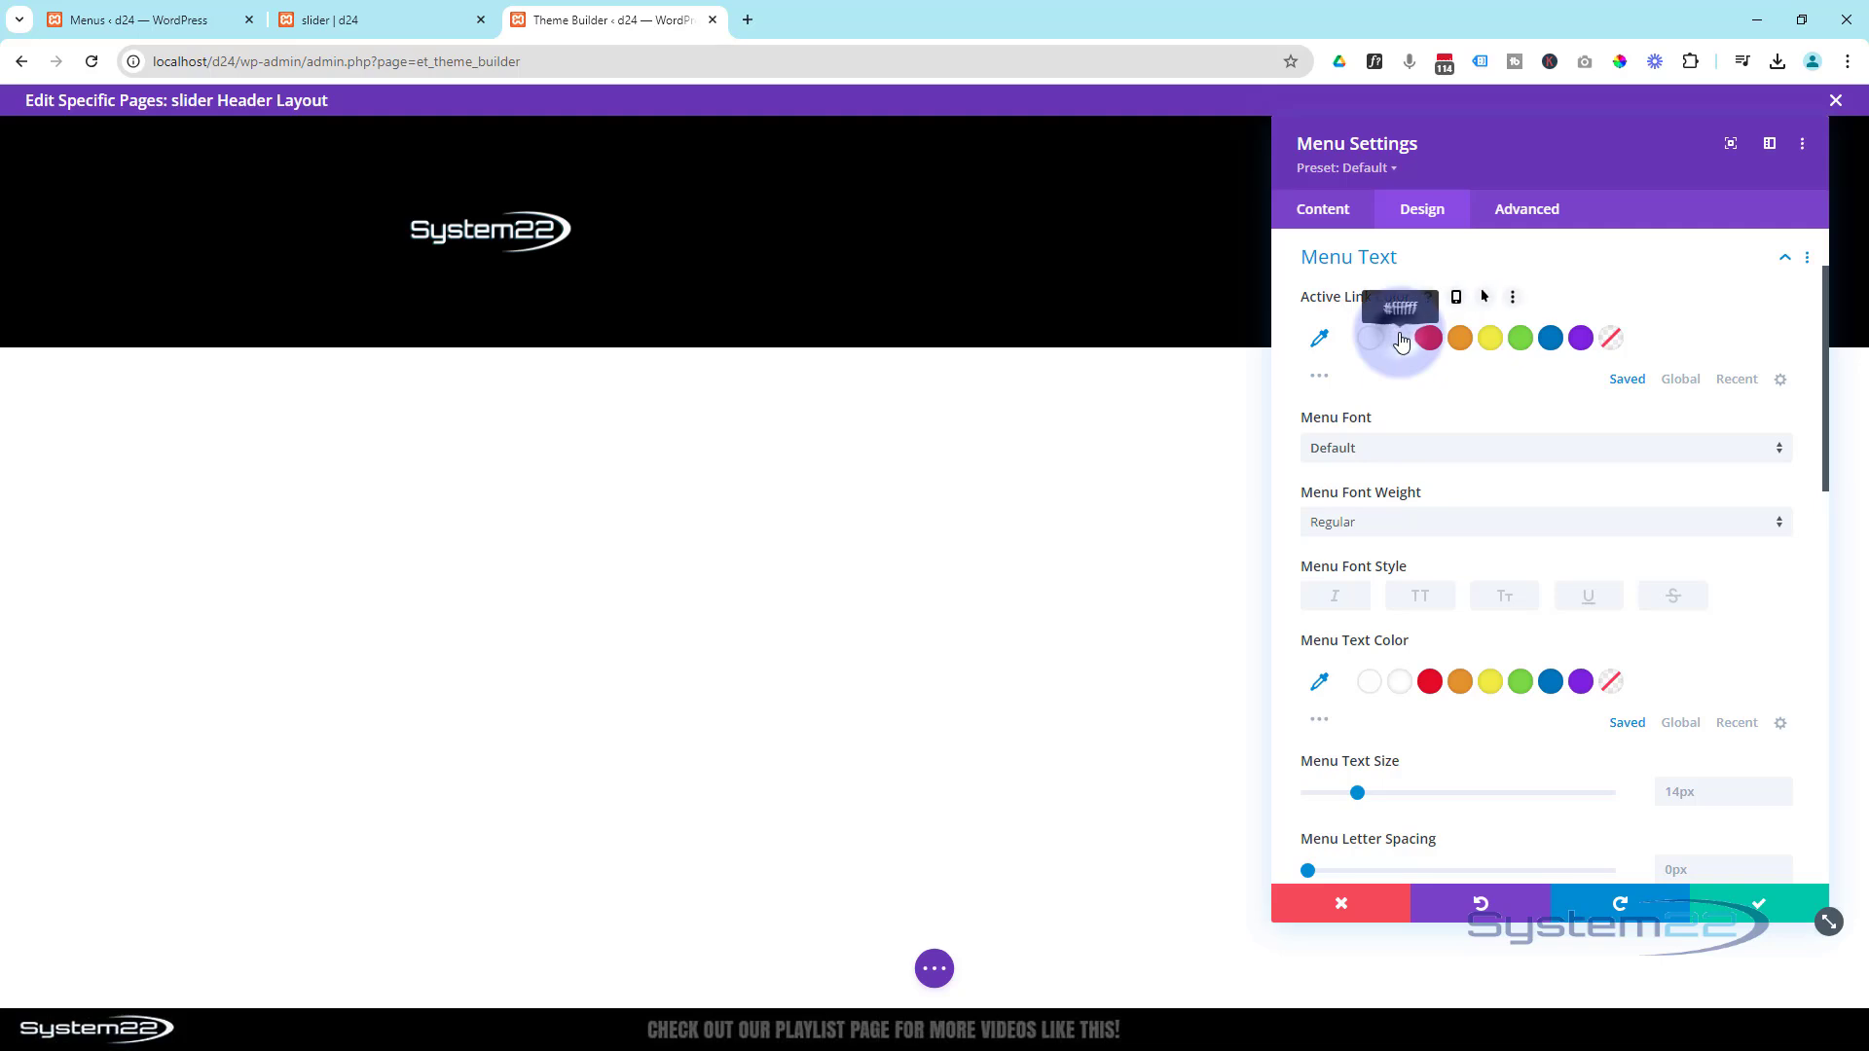
scroll(1456, 419, down, 2)
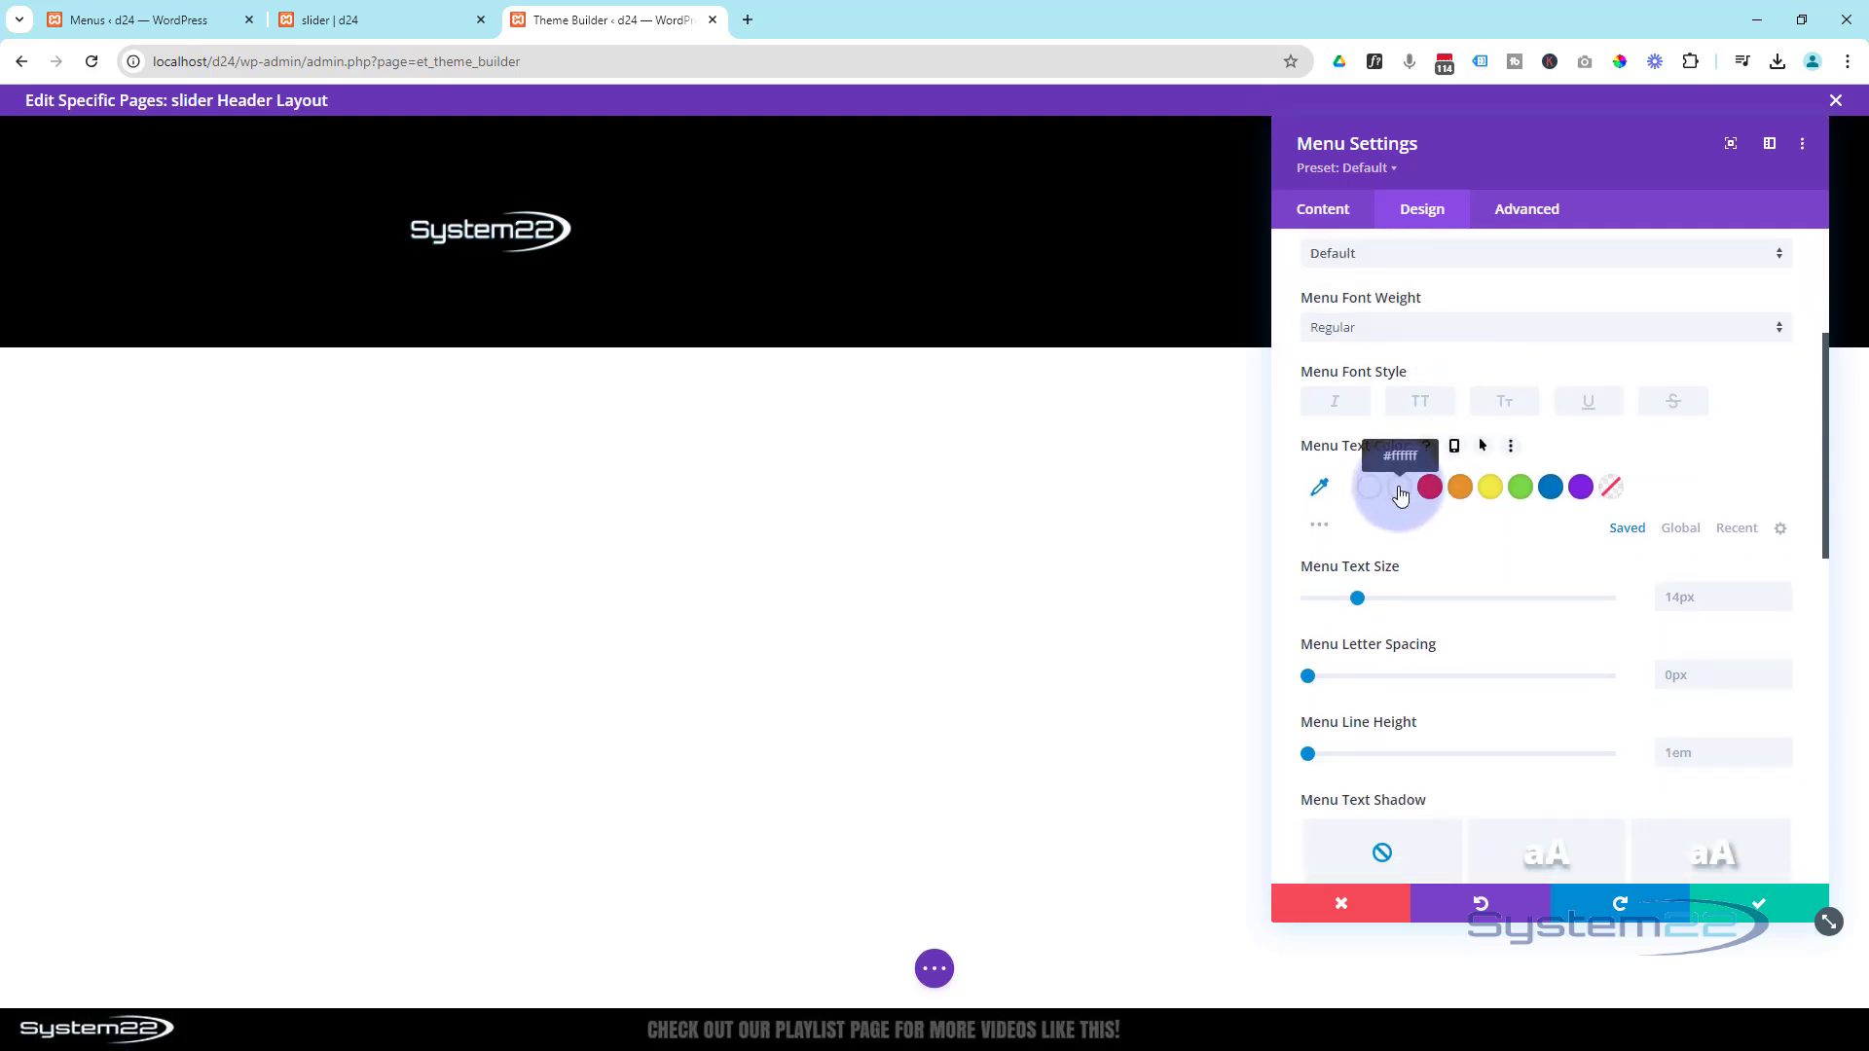
click(1398, 488)
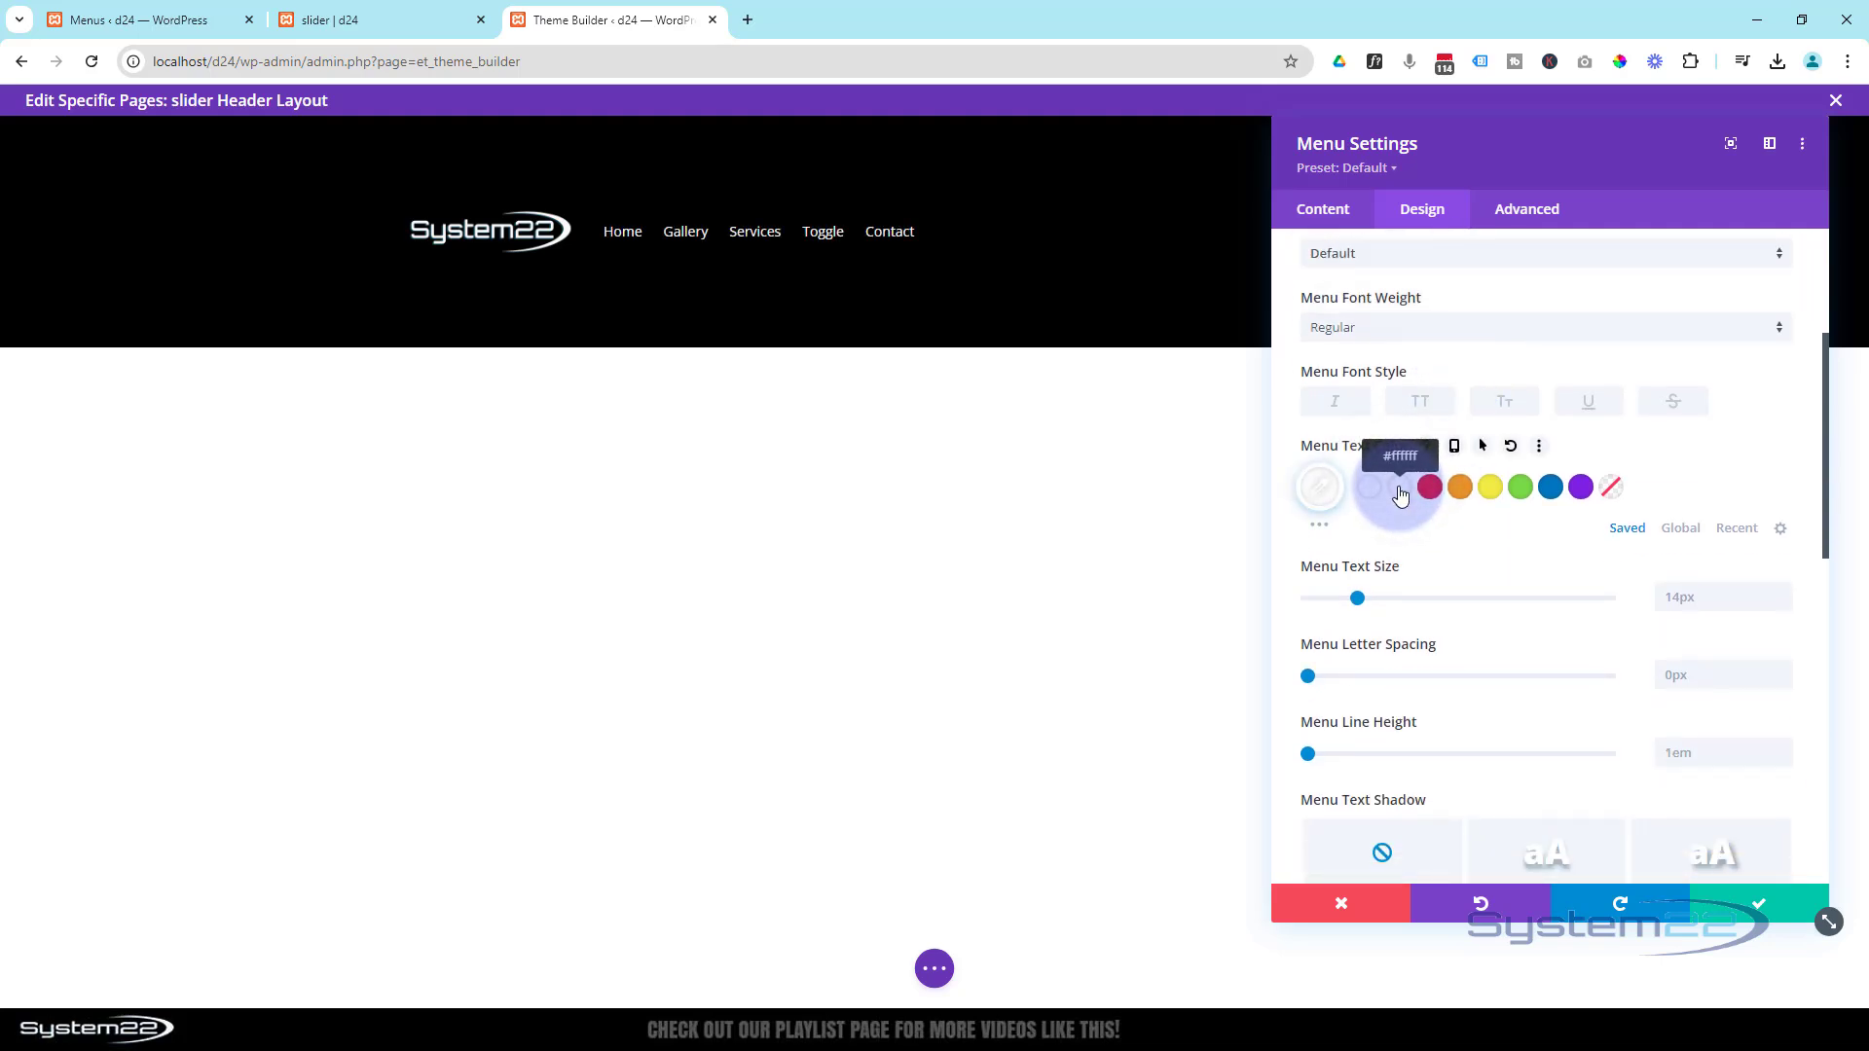
Set the menu's text alignment to centered on desktop, right on tablet and justified on phone.
scroll(1445, 525, down, 5)
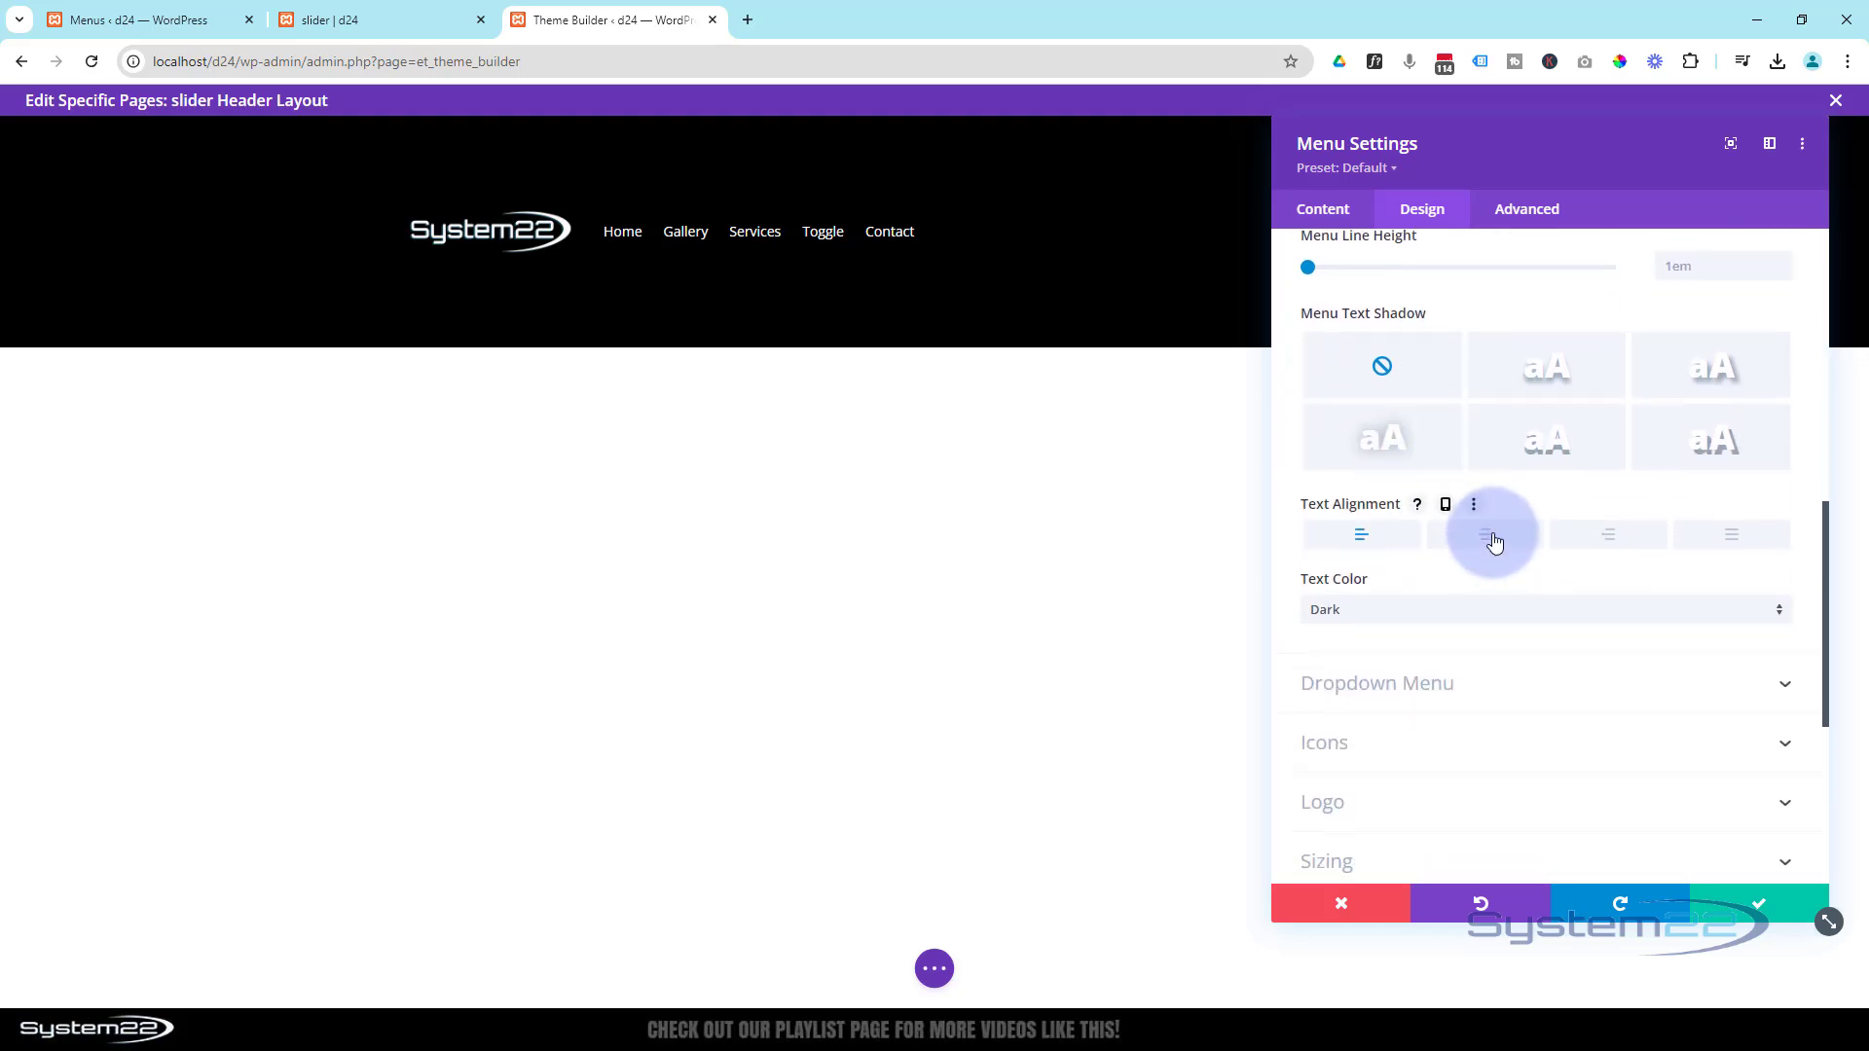
click(1494, 541)
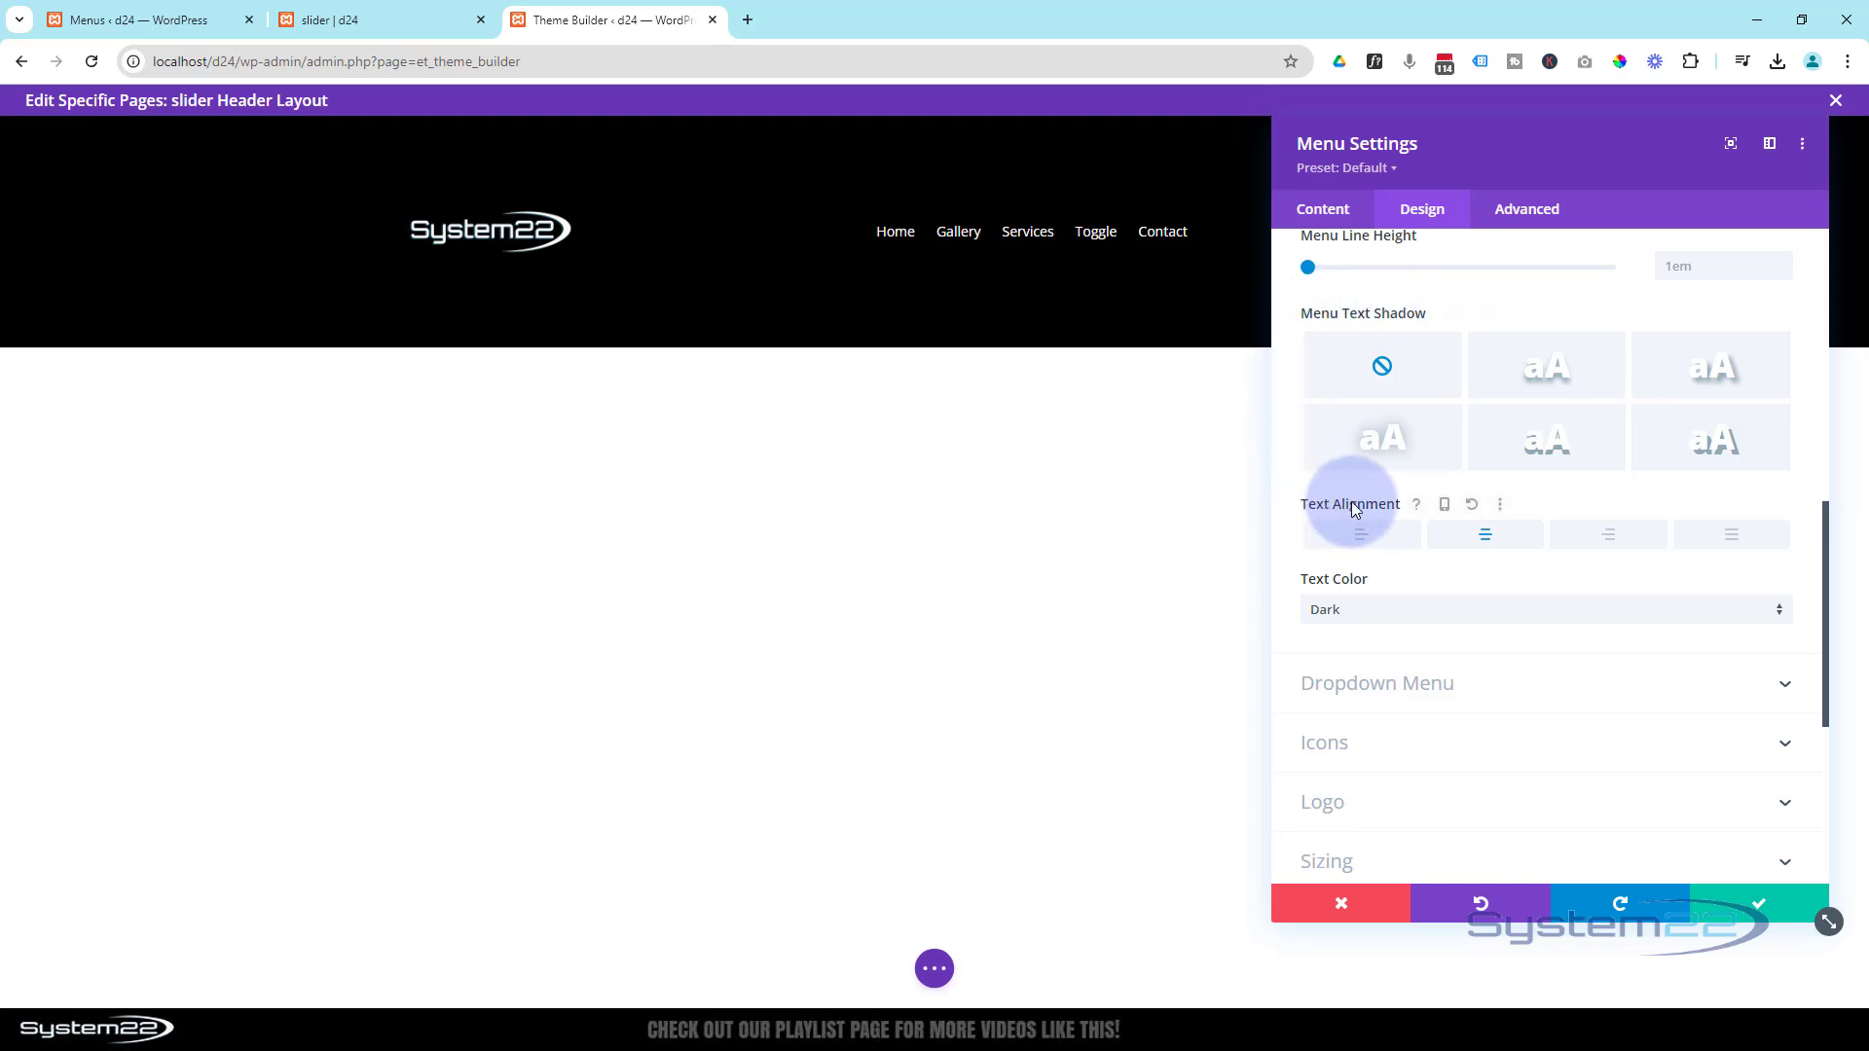
click(1447, 505)
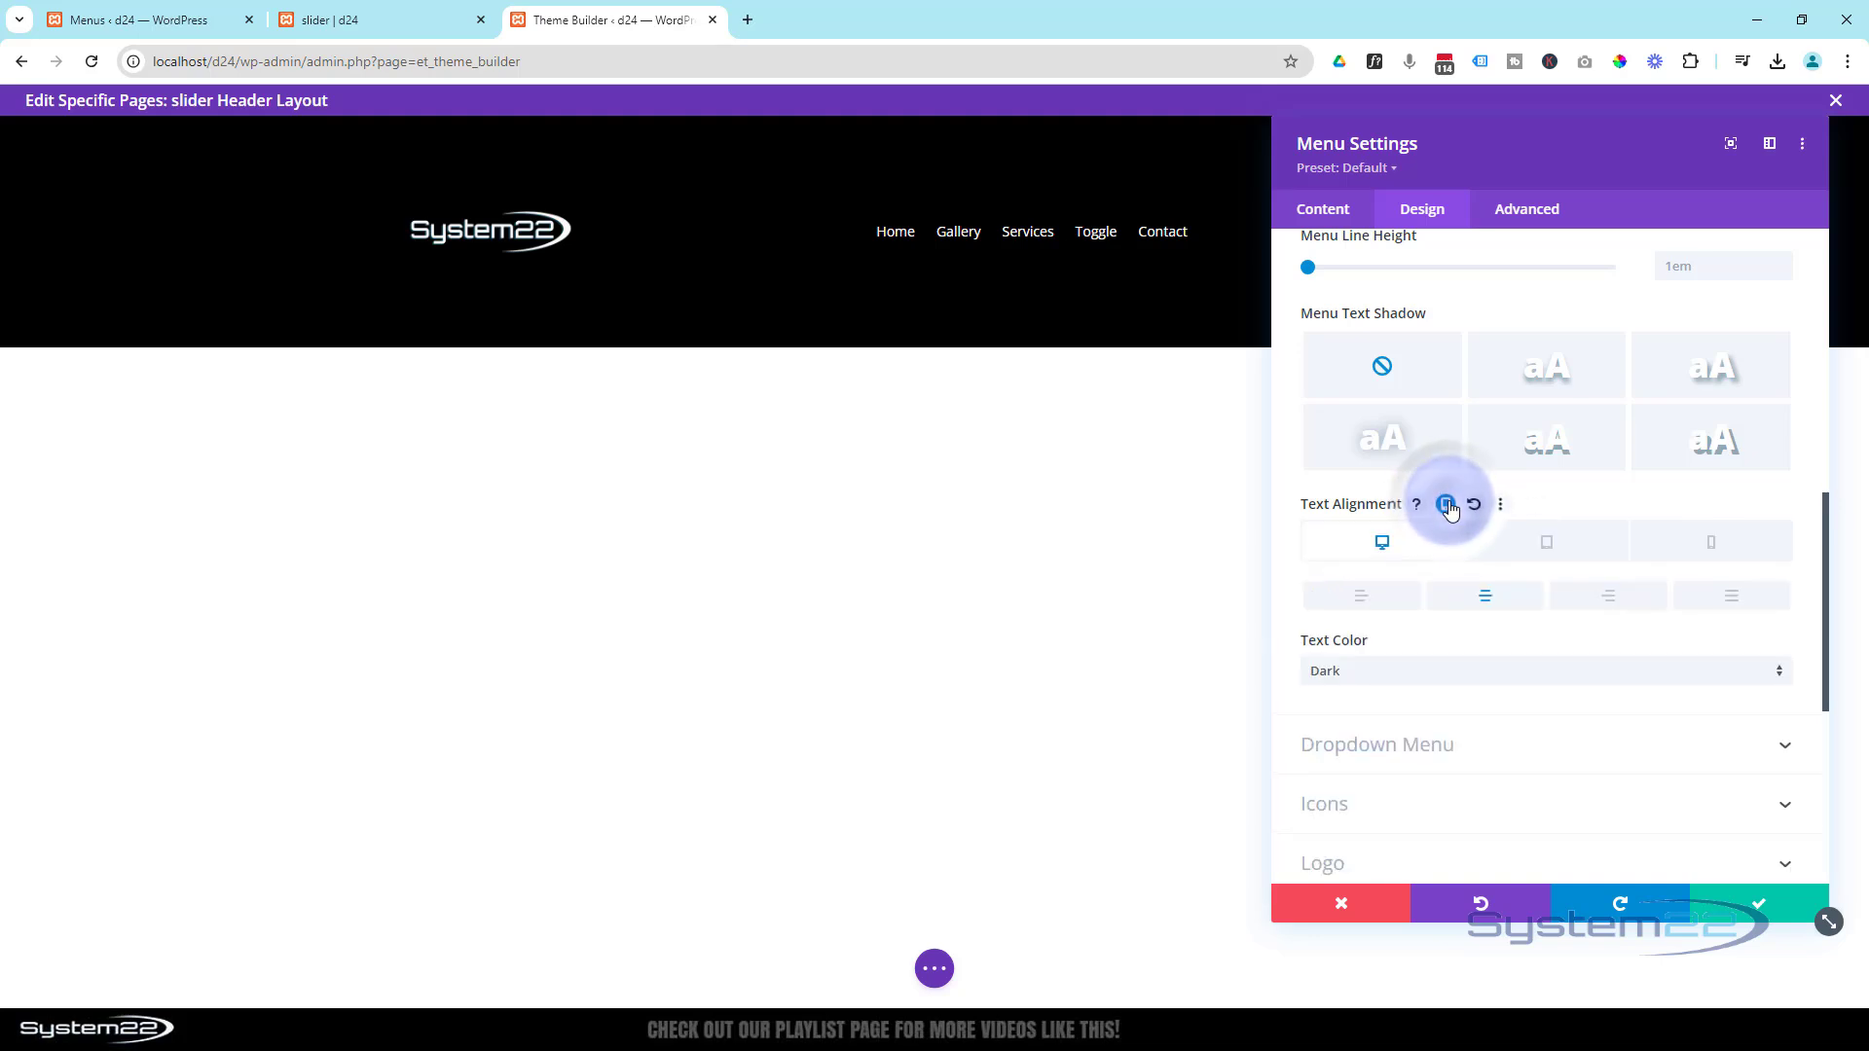
click(1561, 551)
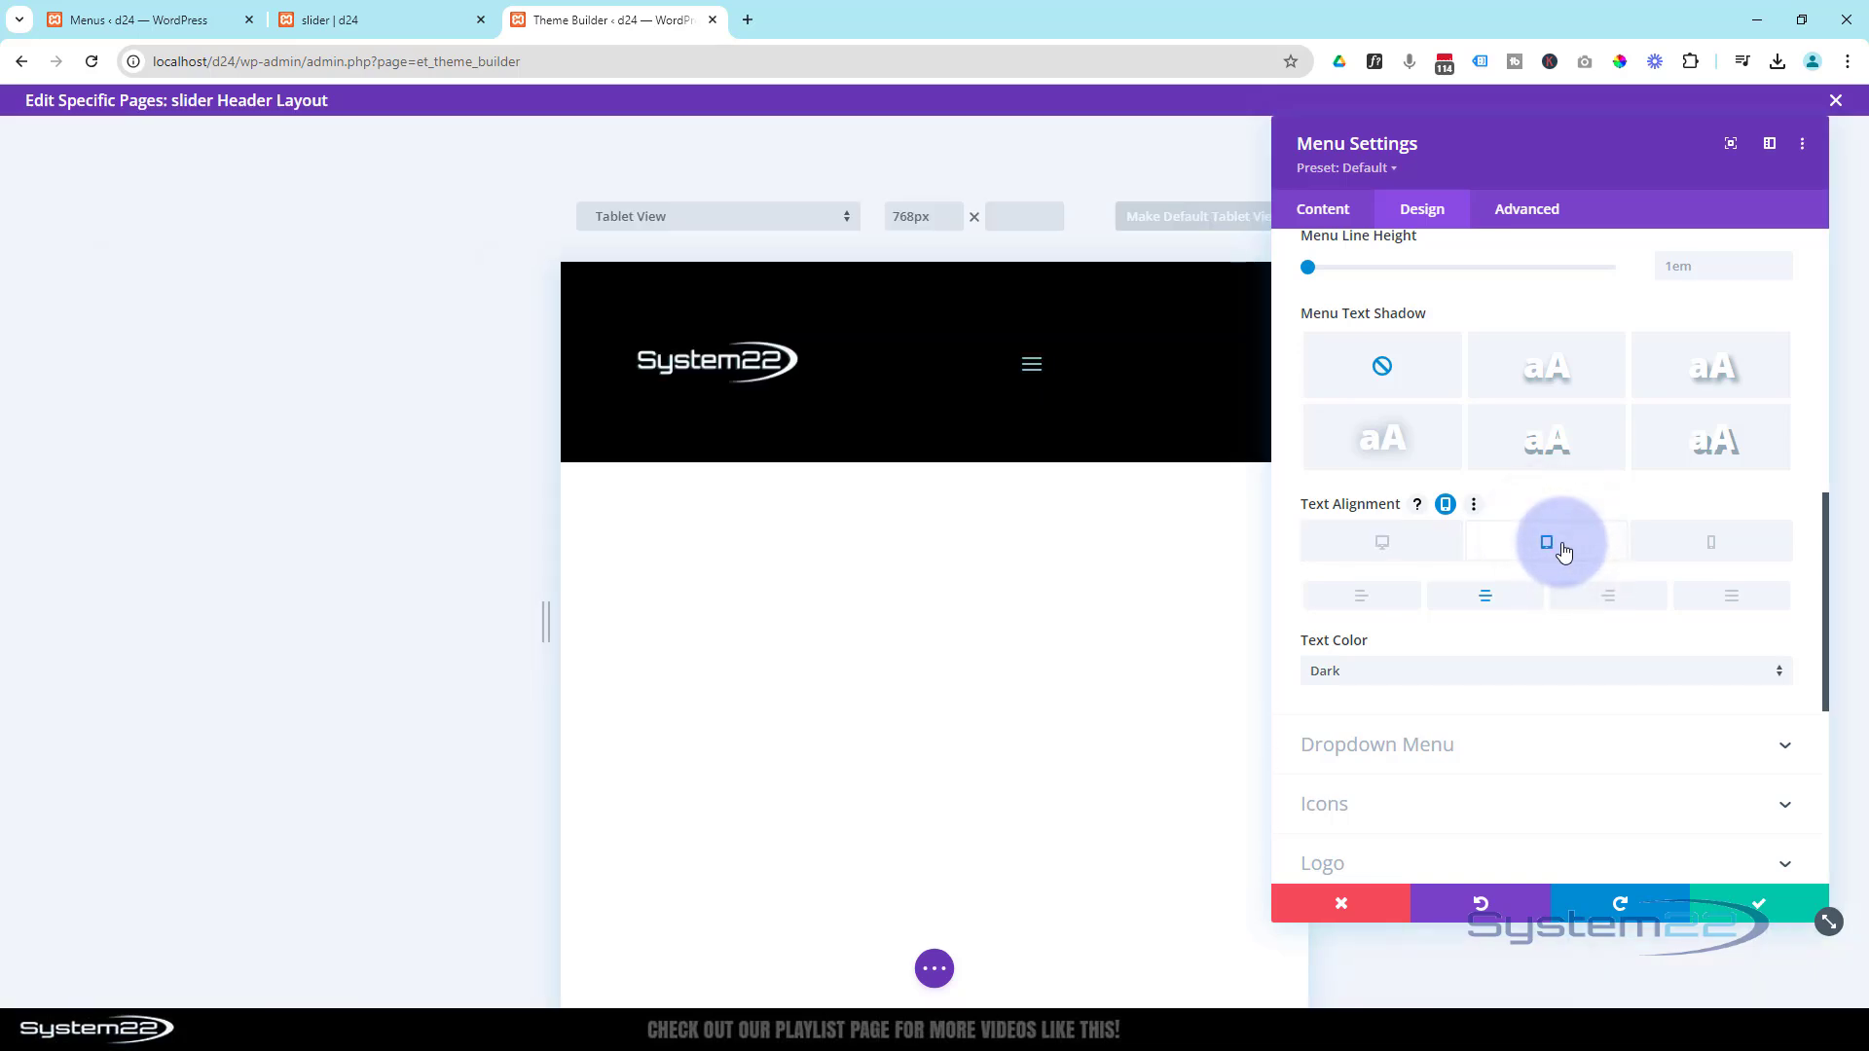
click(1613, 597)
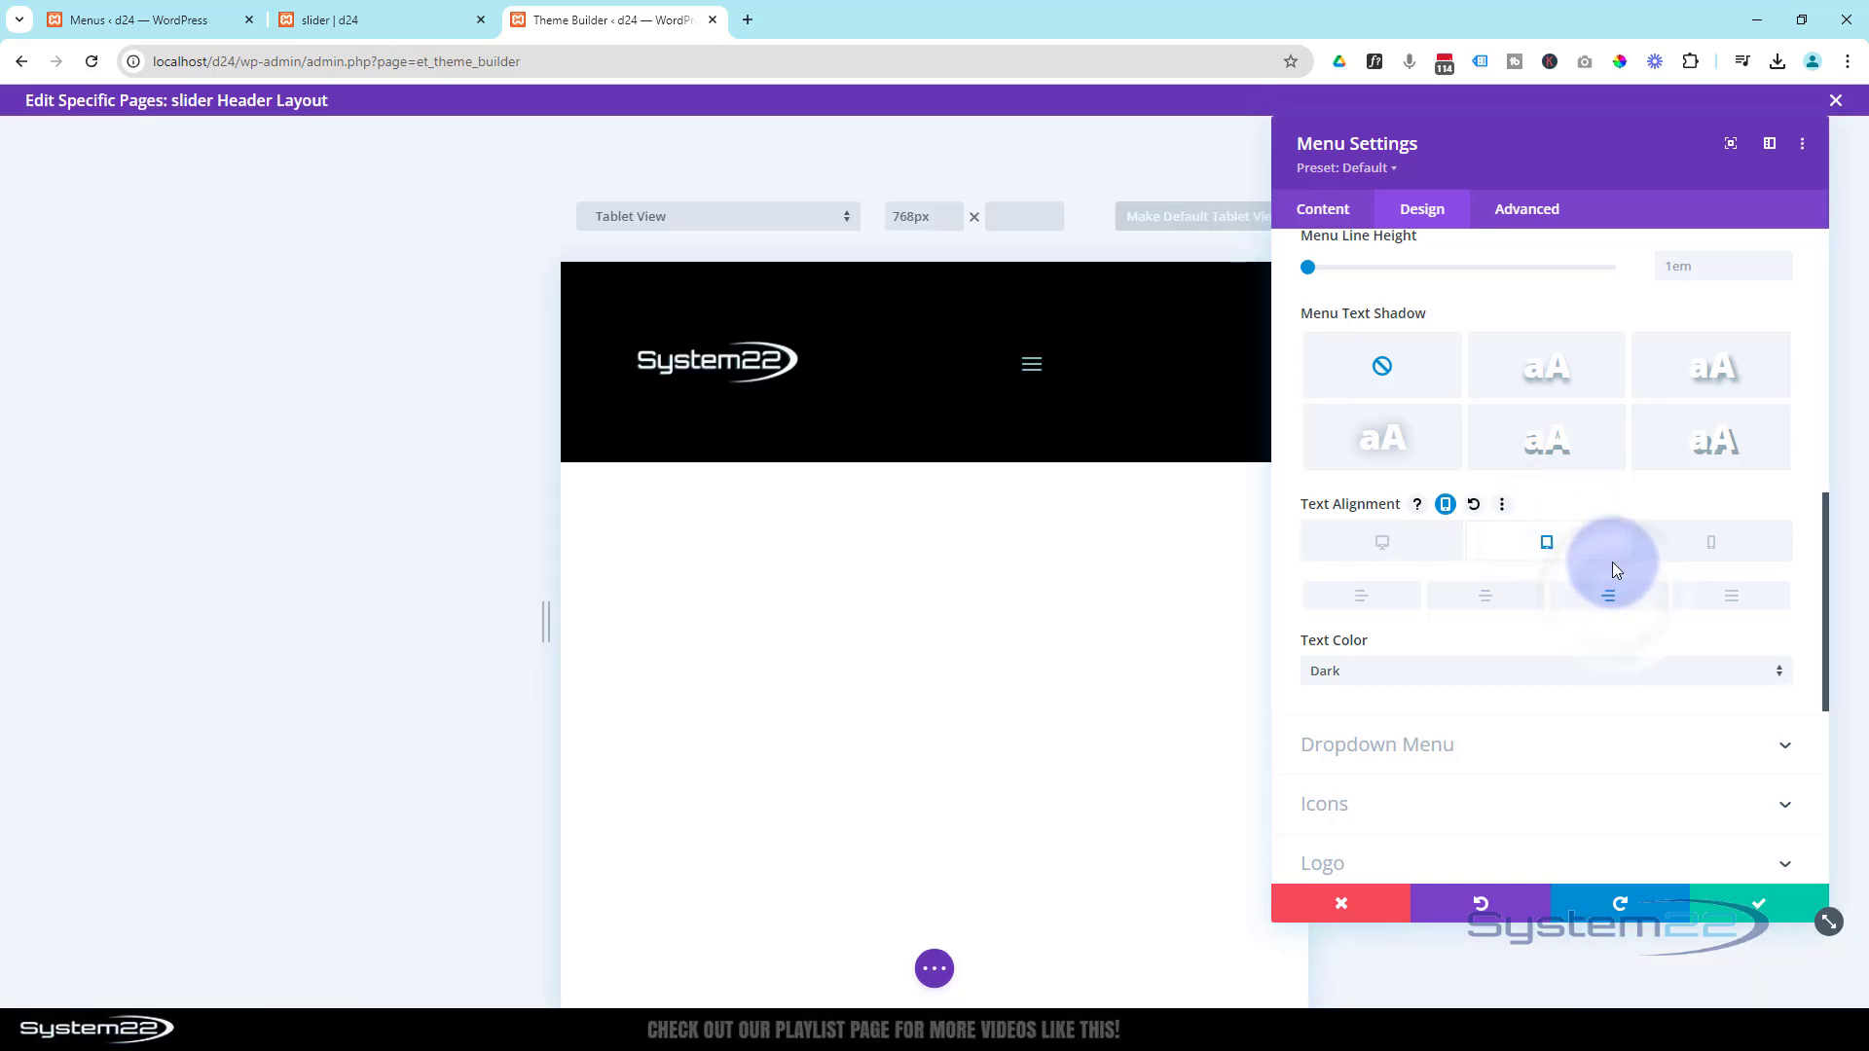
click(1718, 543)
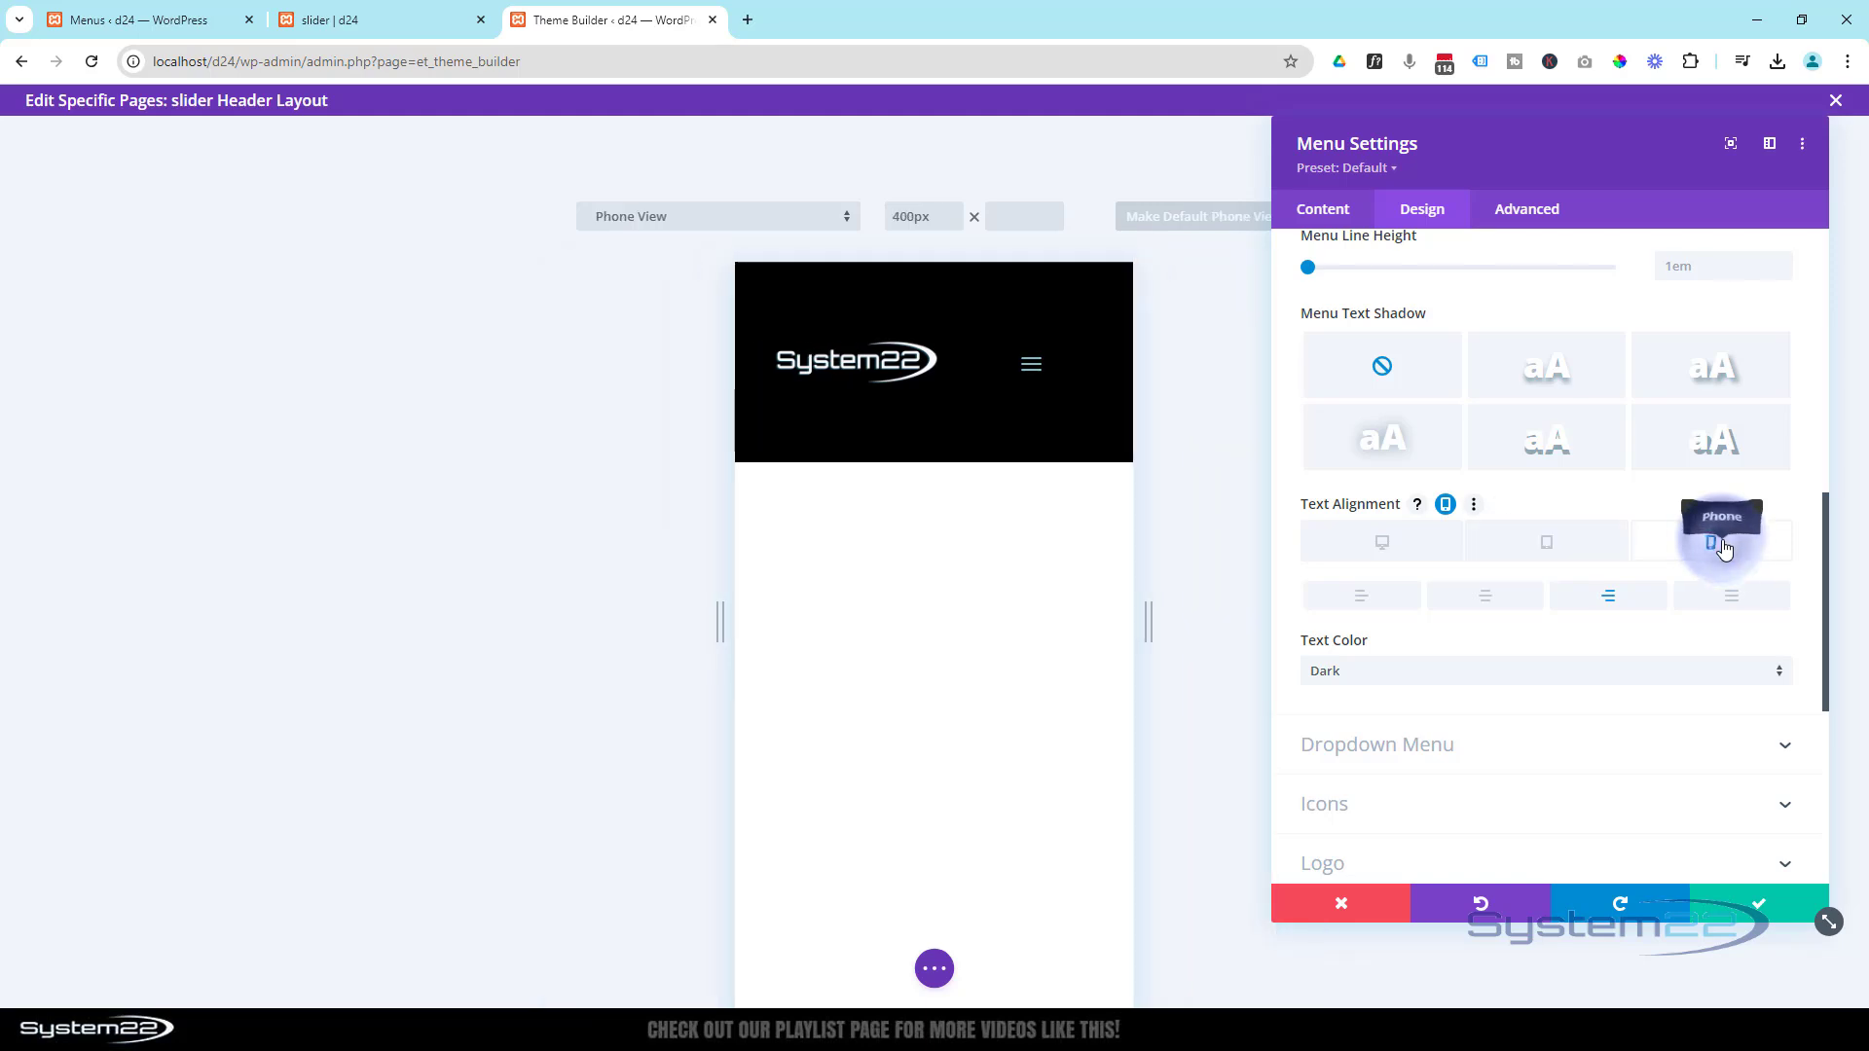
click(1730, 610)
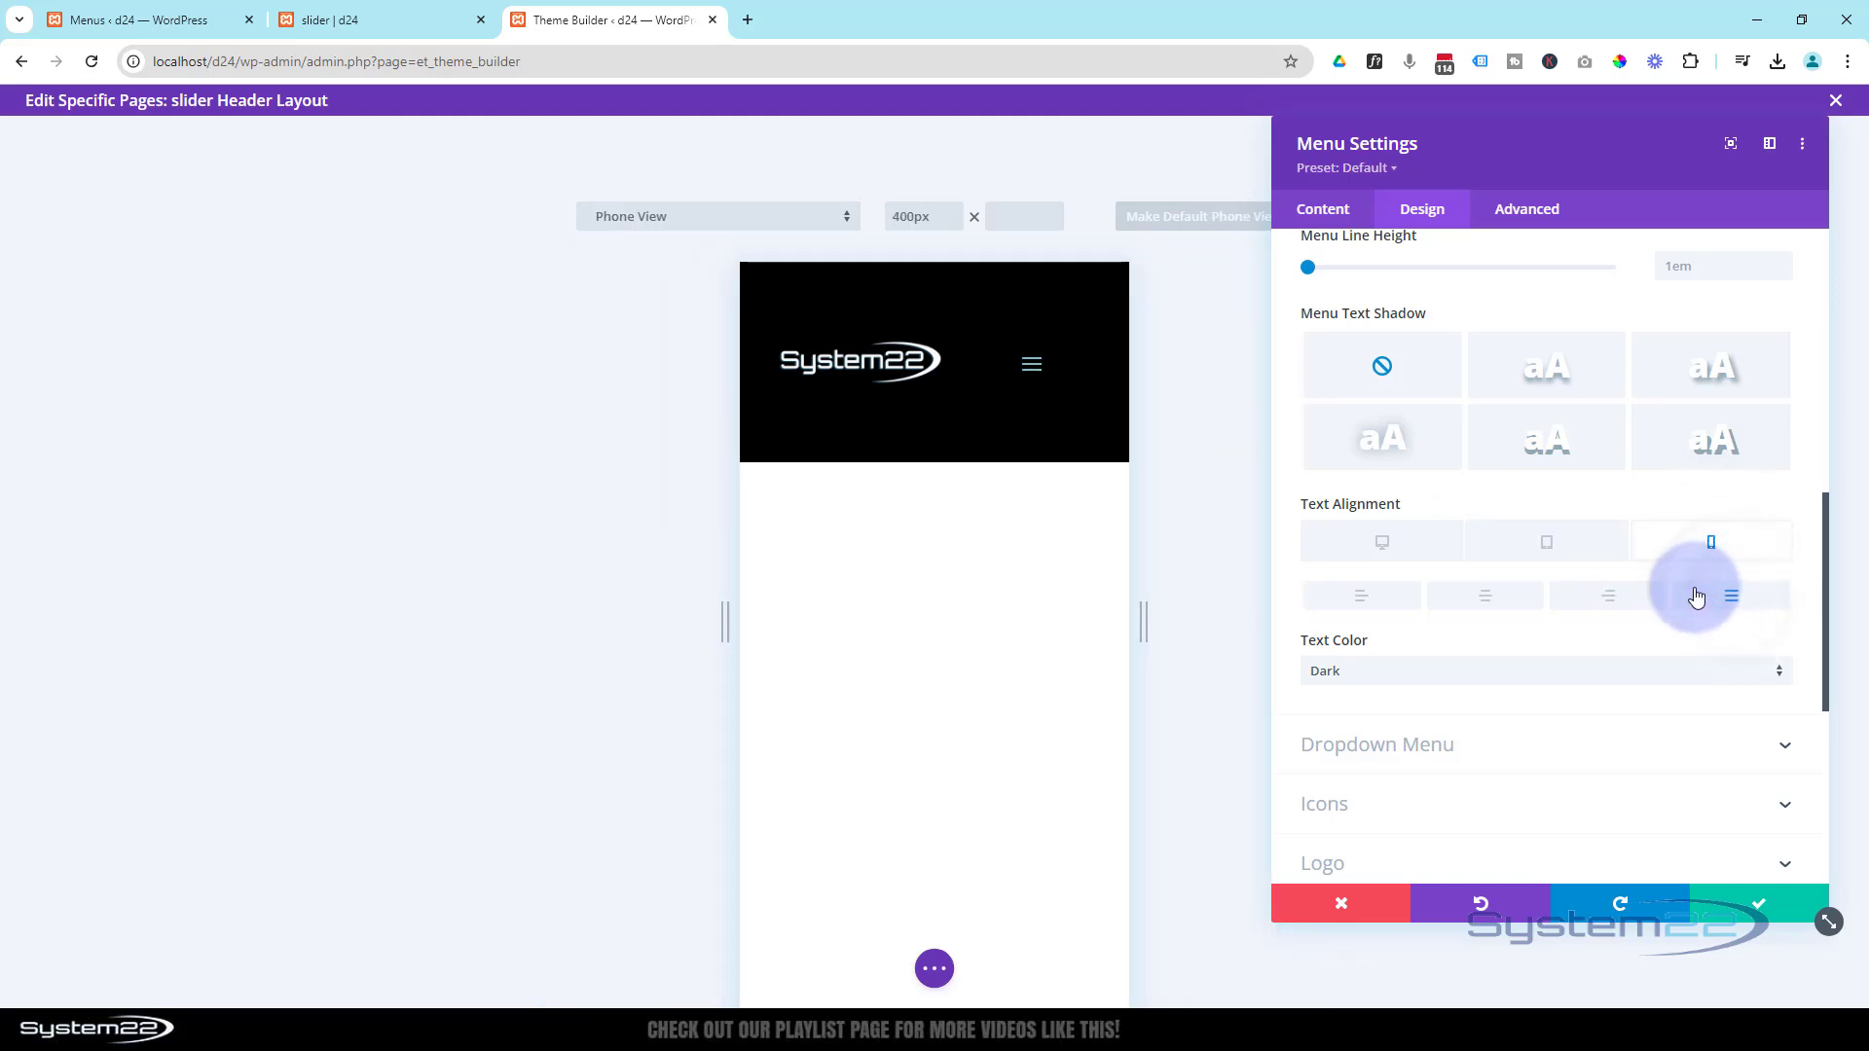
Compare the menu's alignment in the desktop and tablet previews.
click(1383, 547)
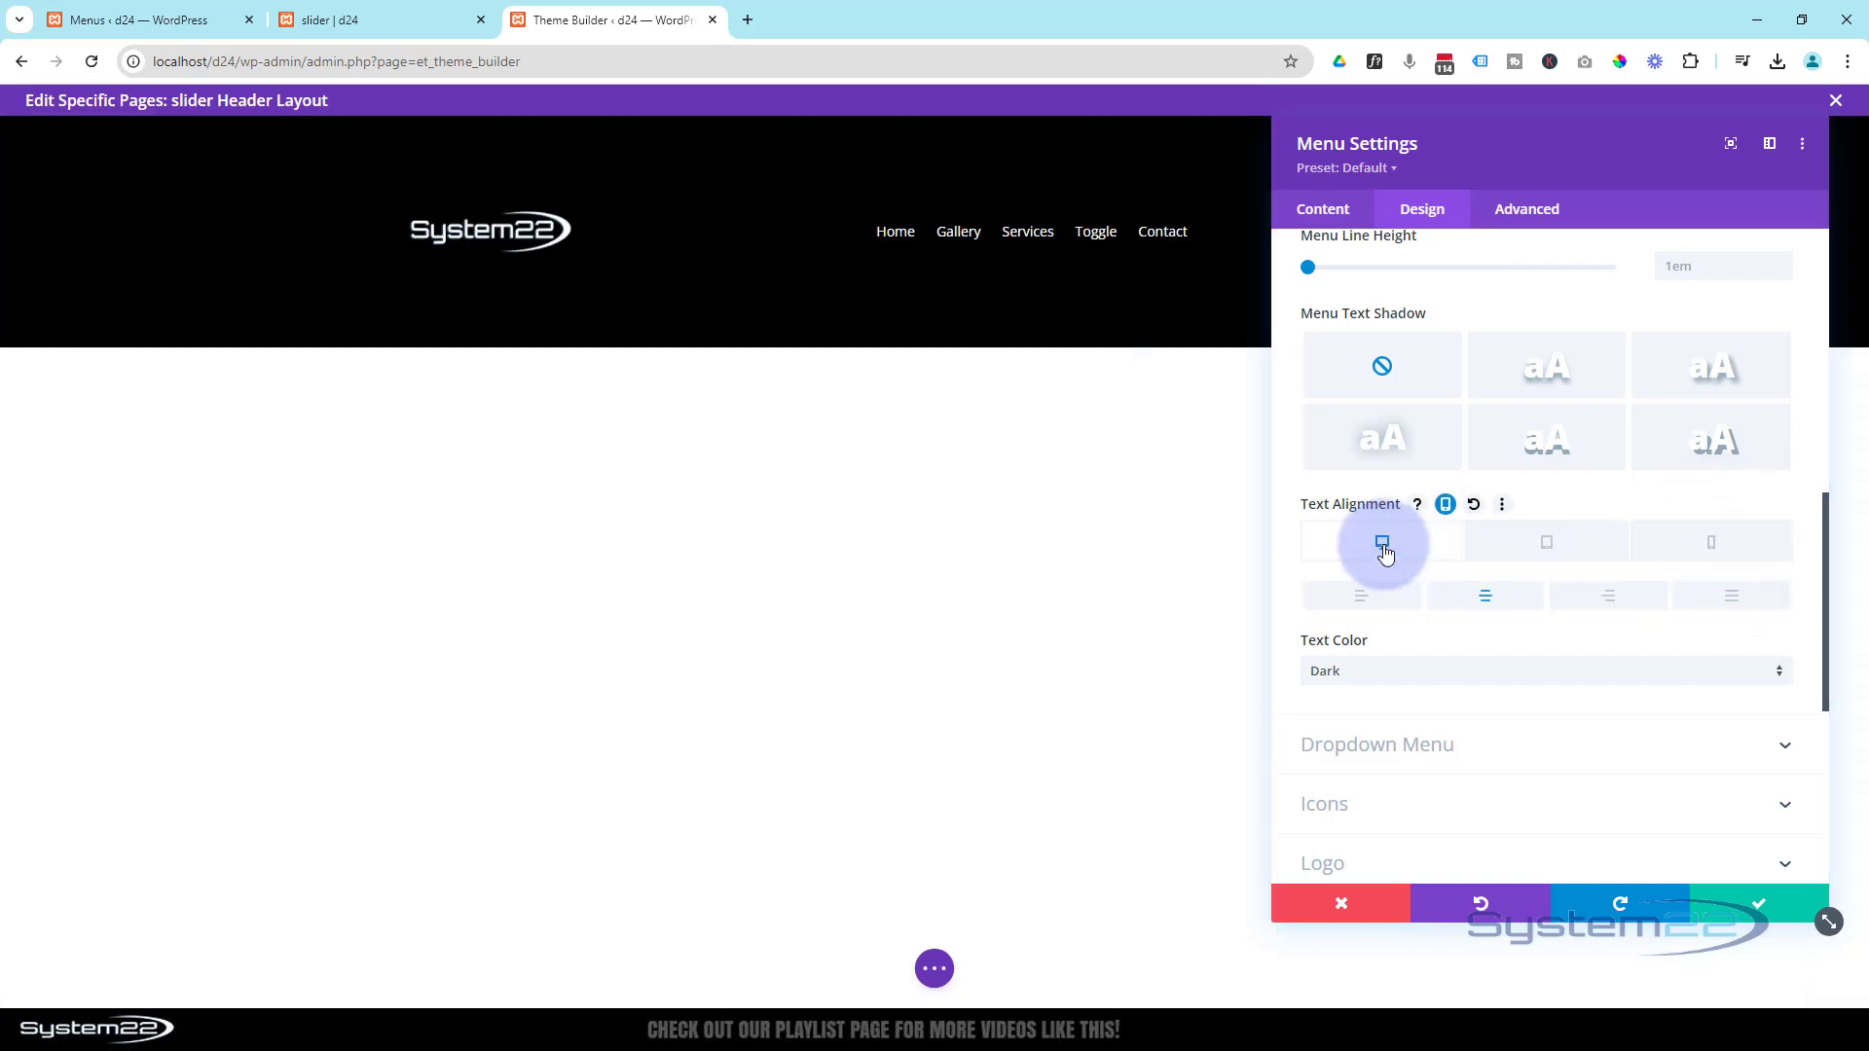
click(1562, 548)
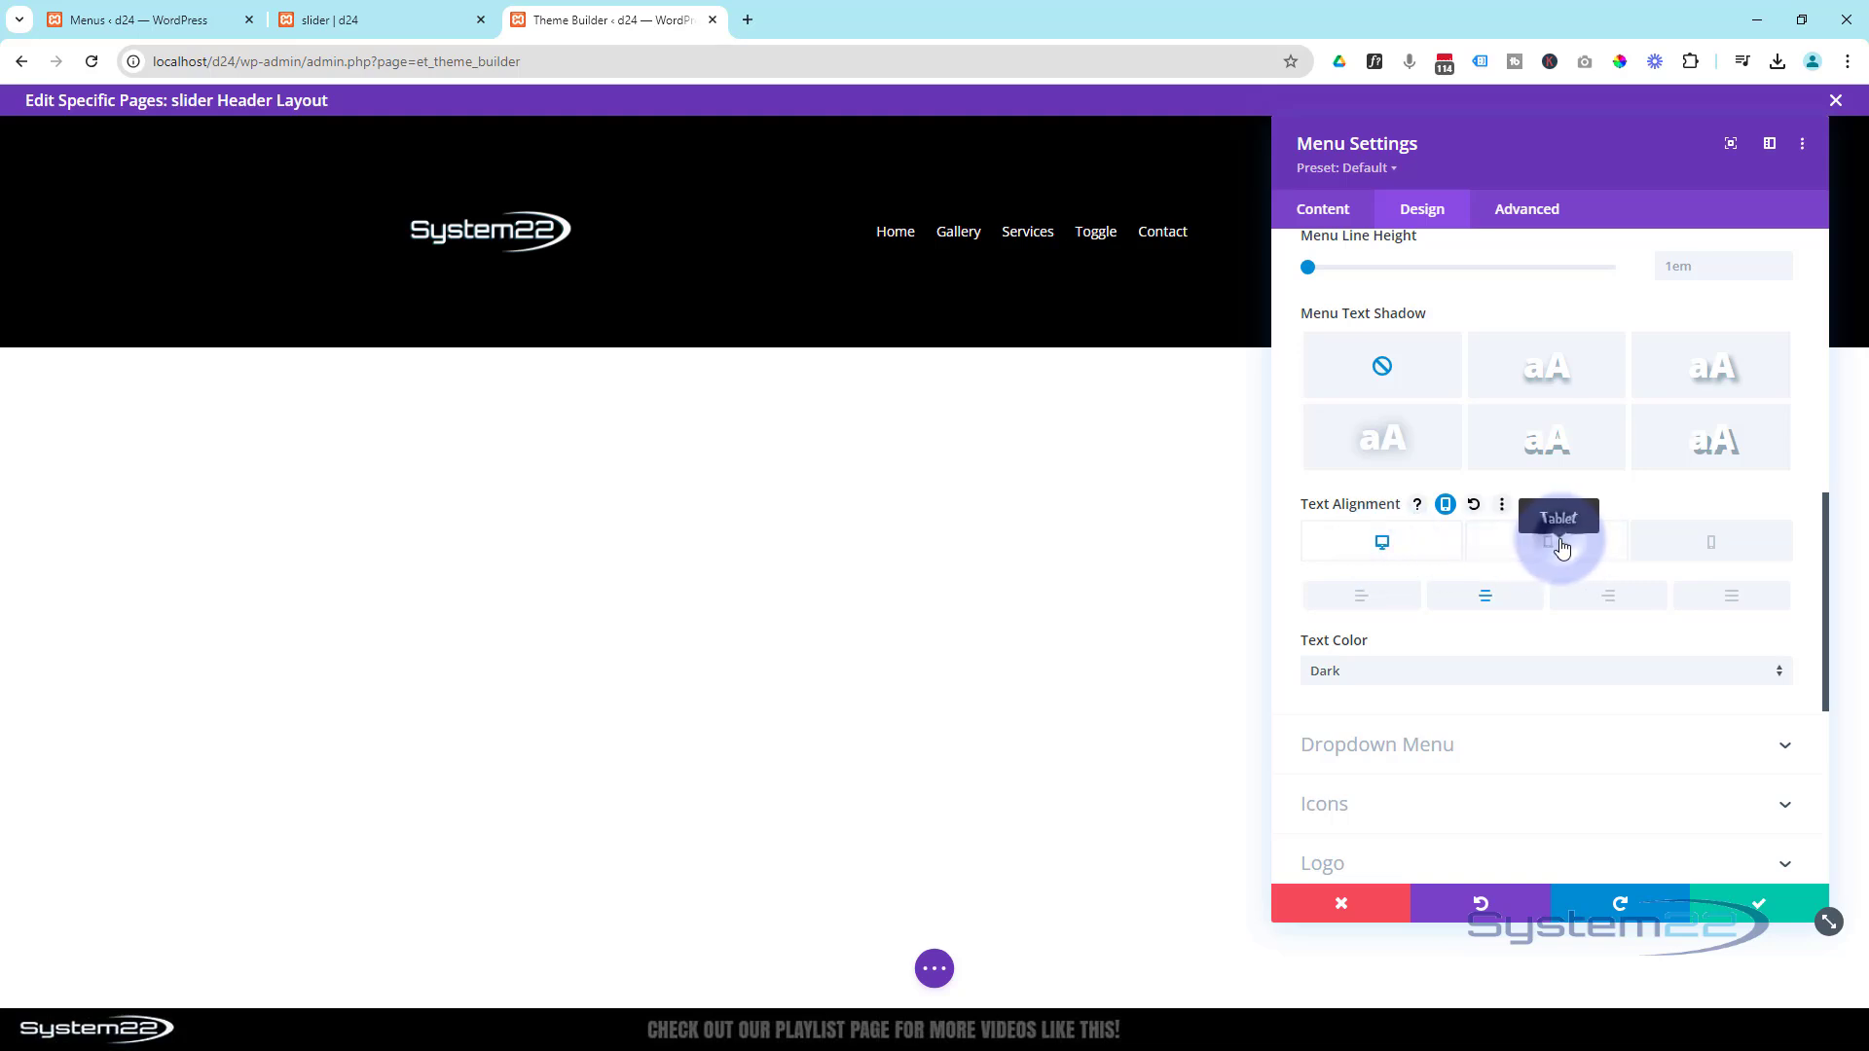
click(1046, 375)
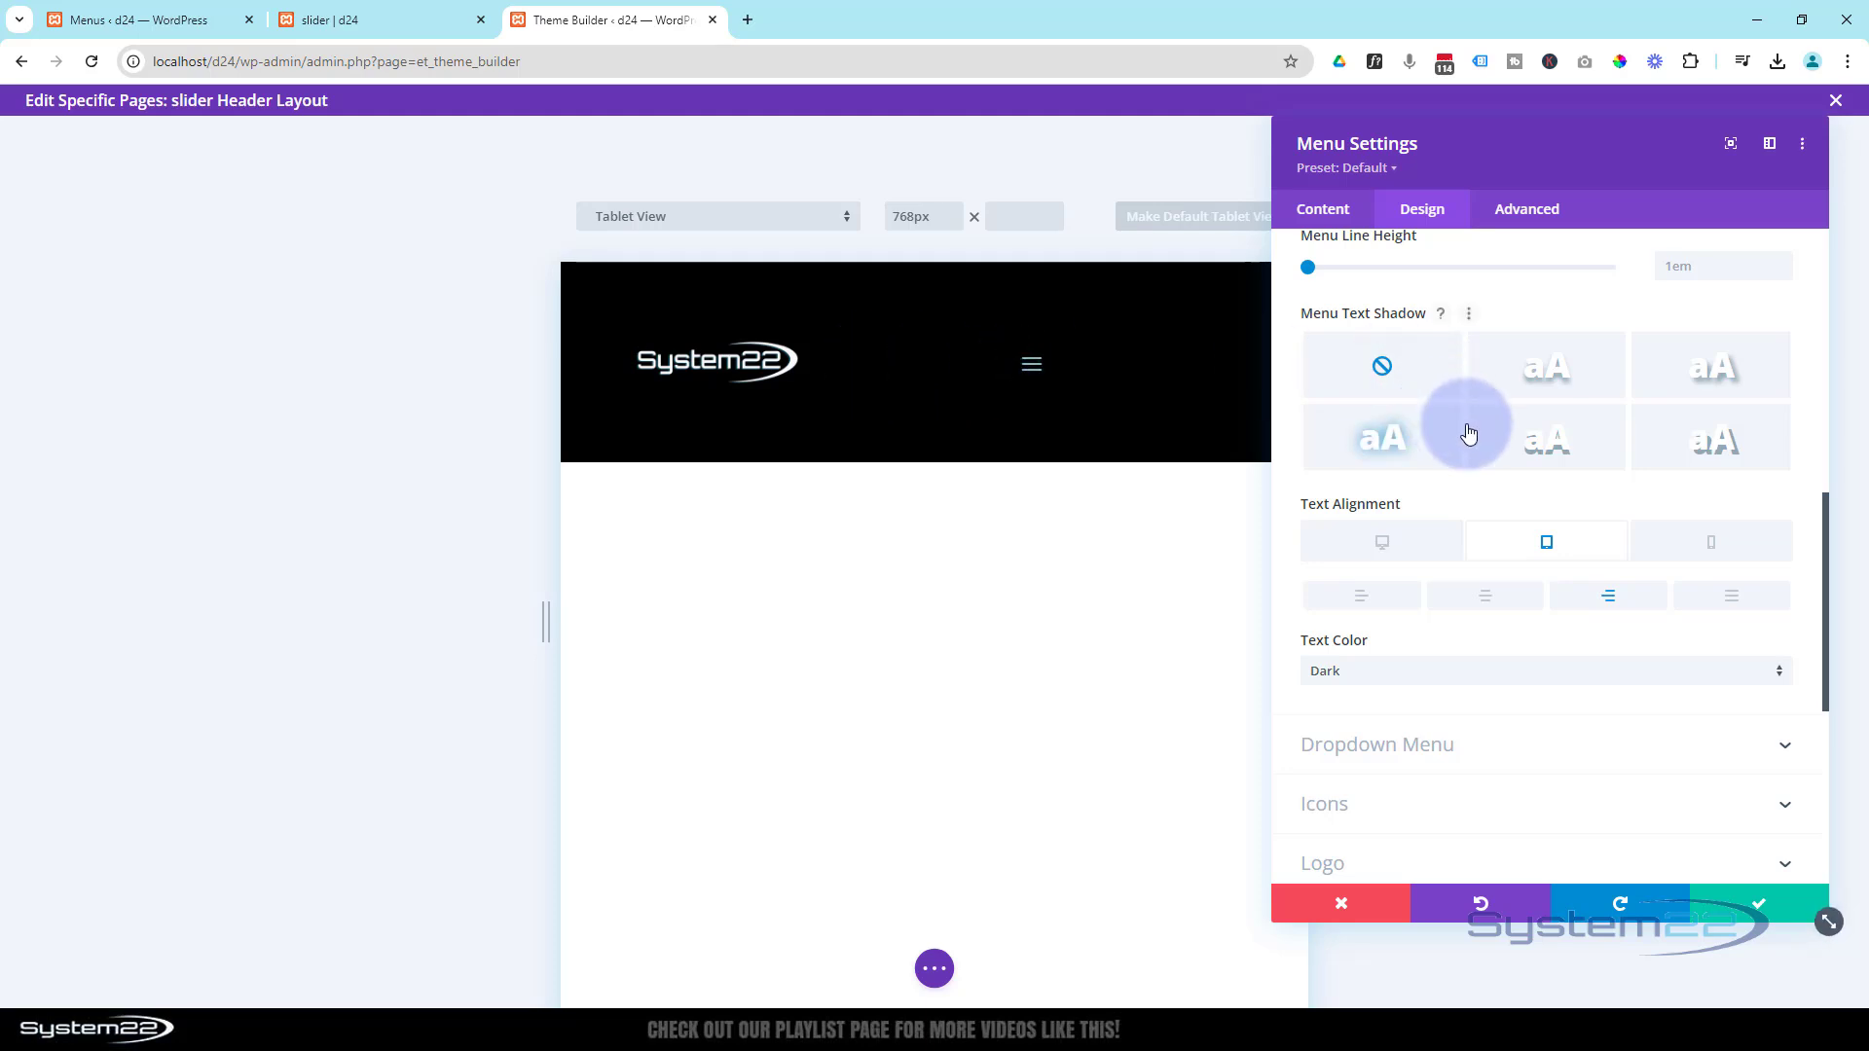
Set the Menu module's hamburger menu icon color to white.
scroll(1470, 429, down, 3)
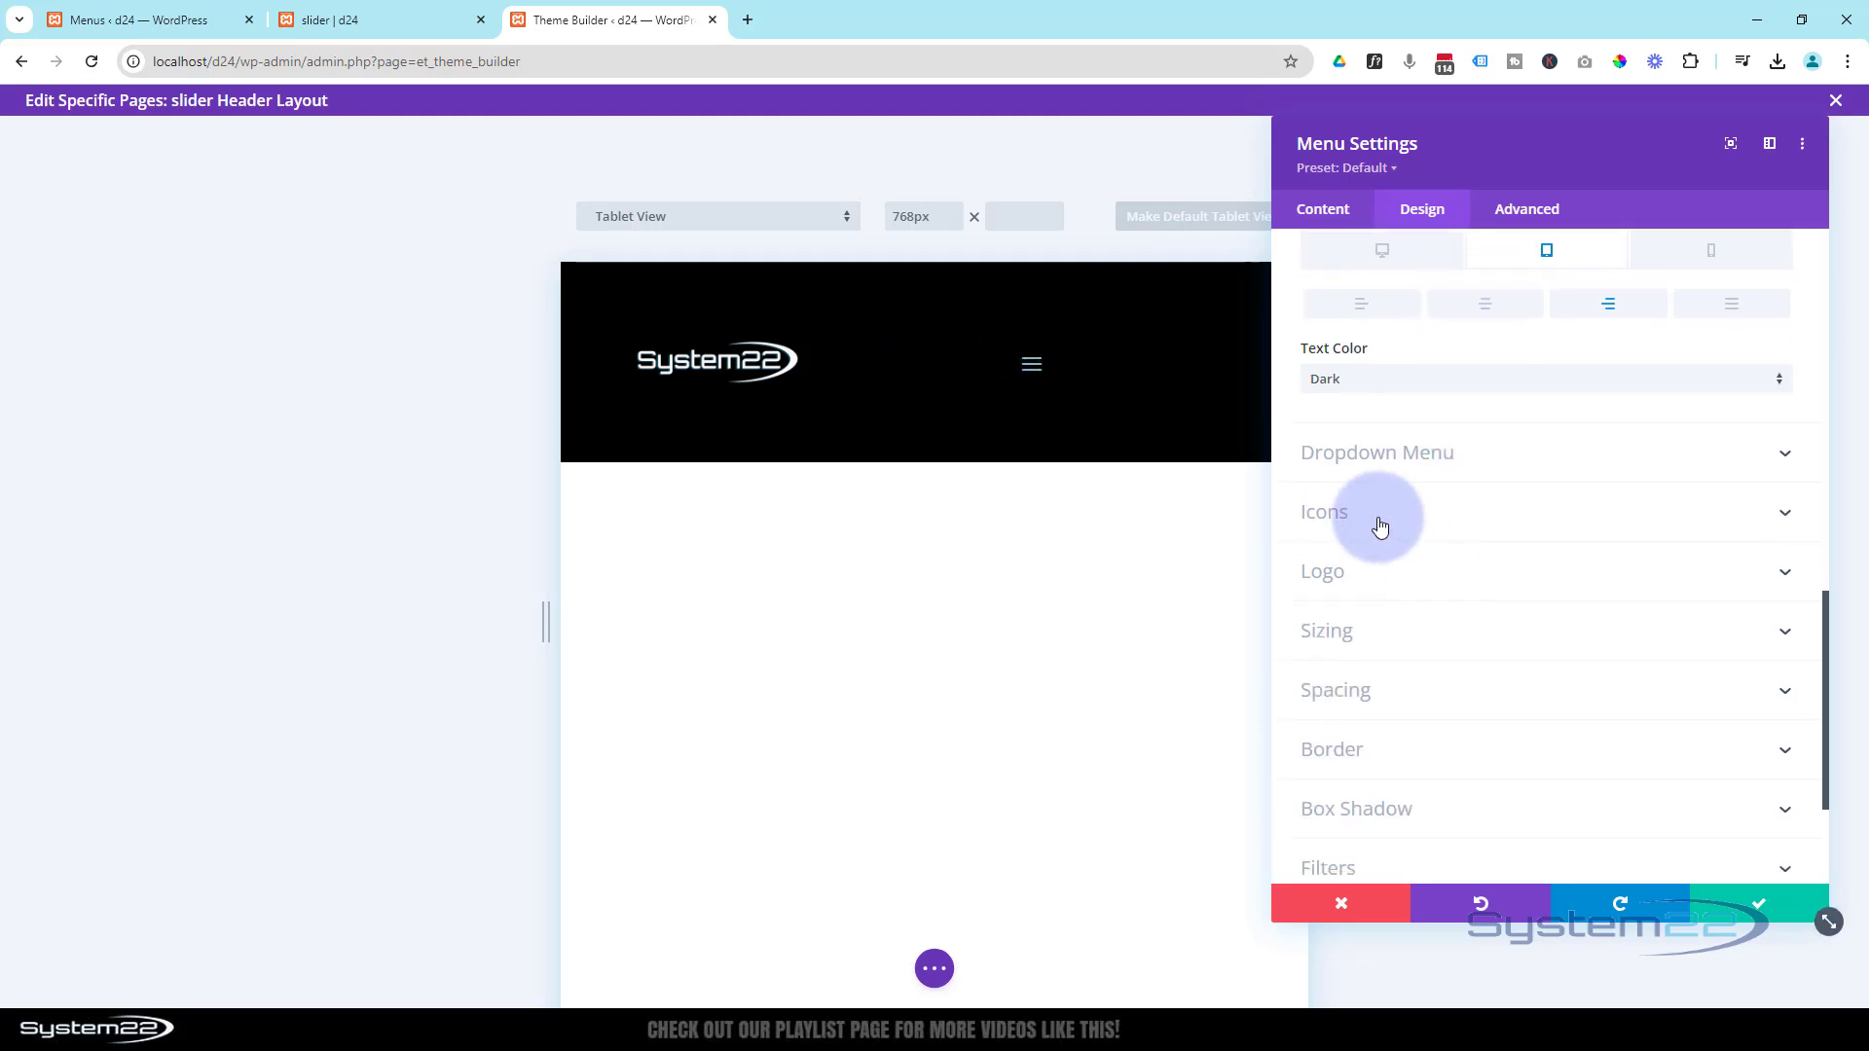
click(1423, 526)
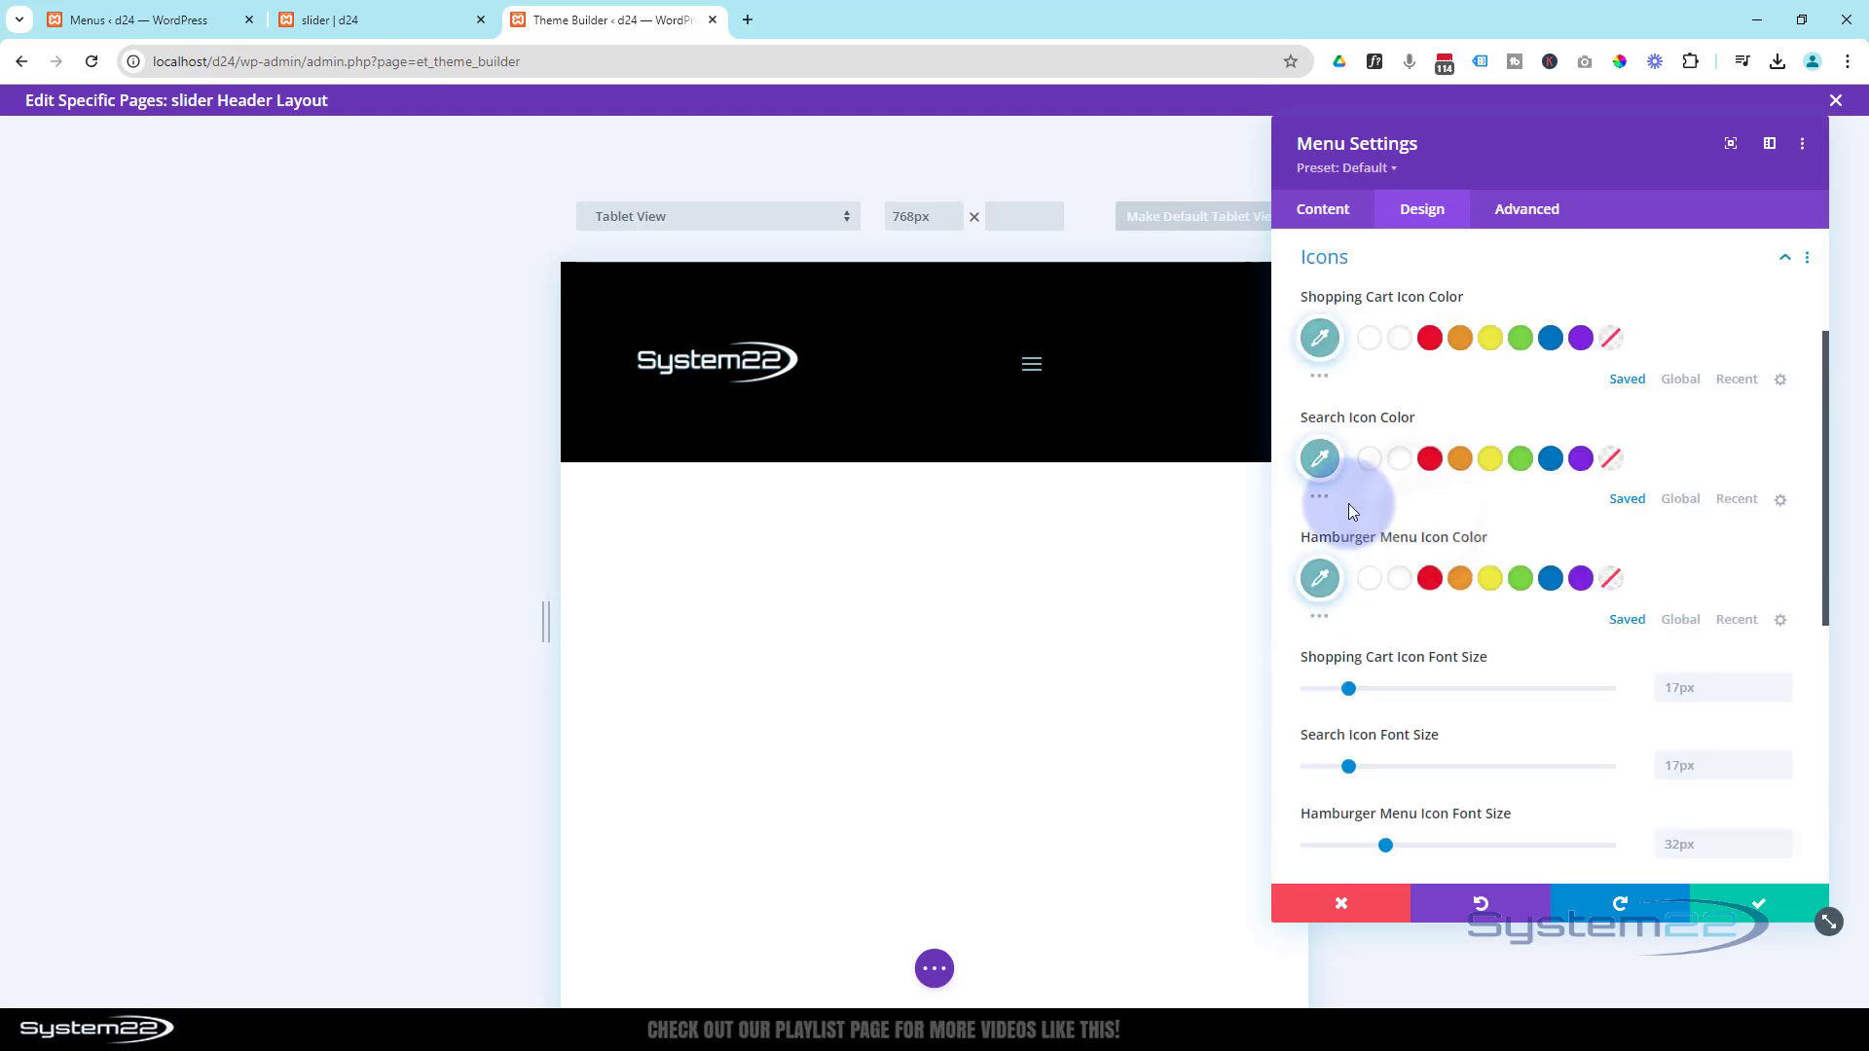
click(1406, 581)
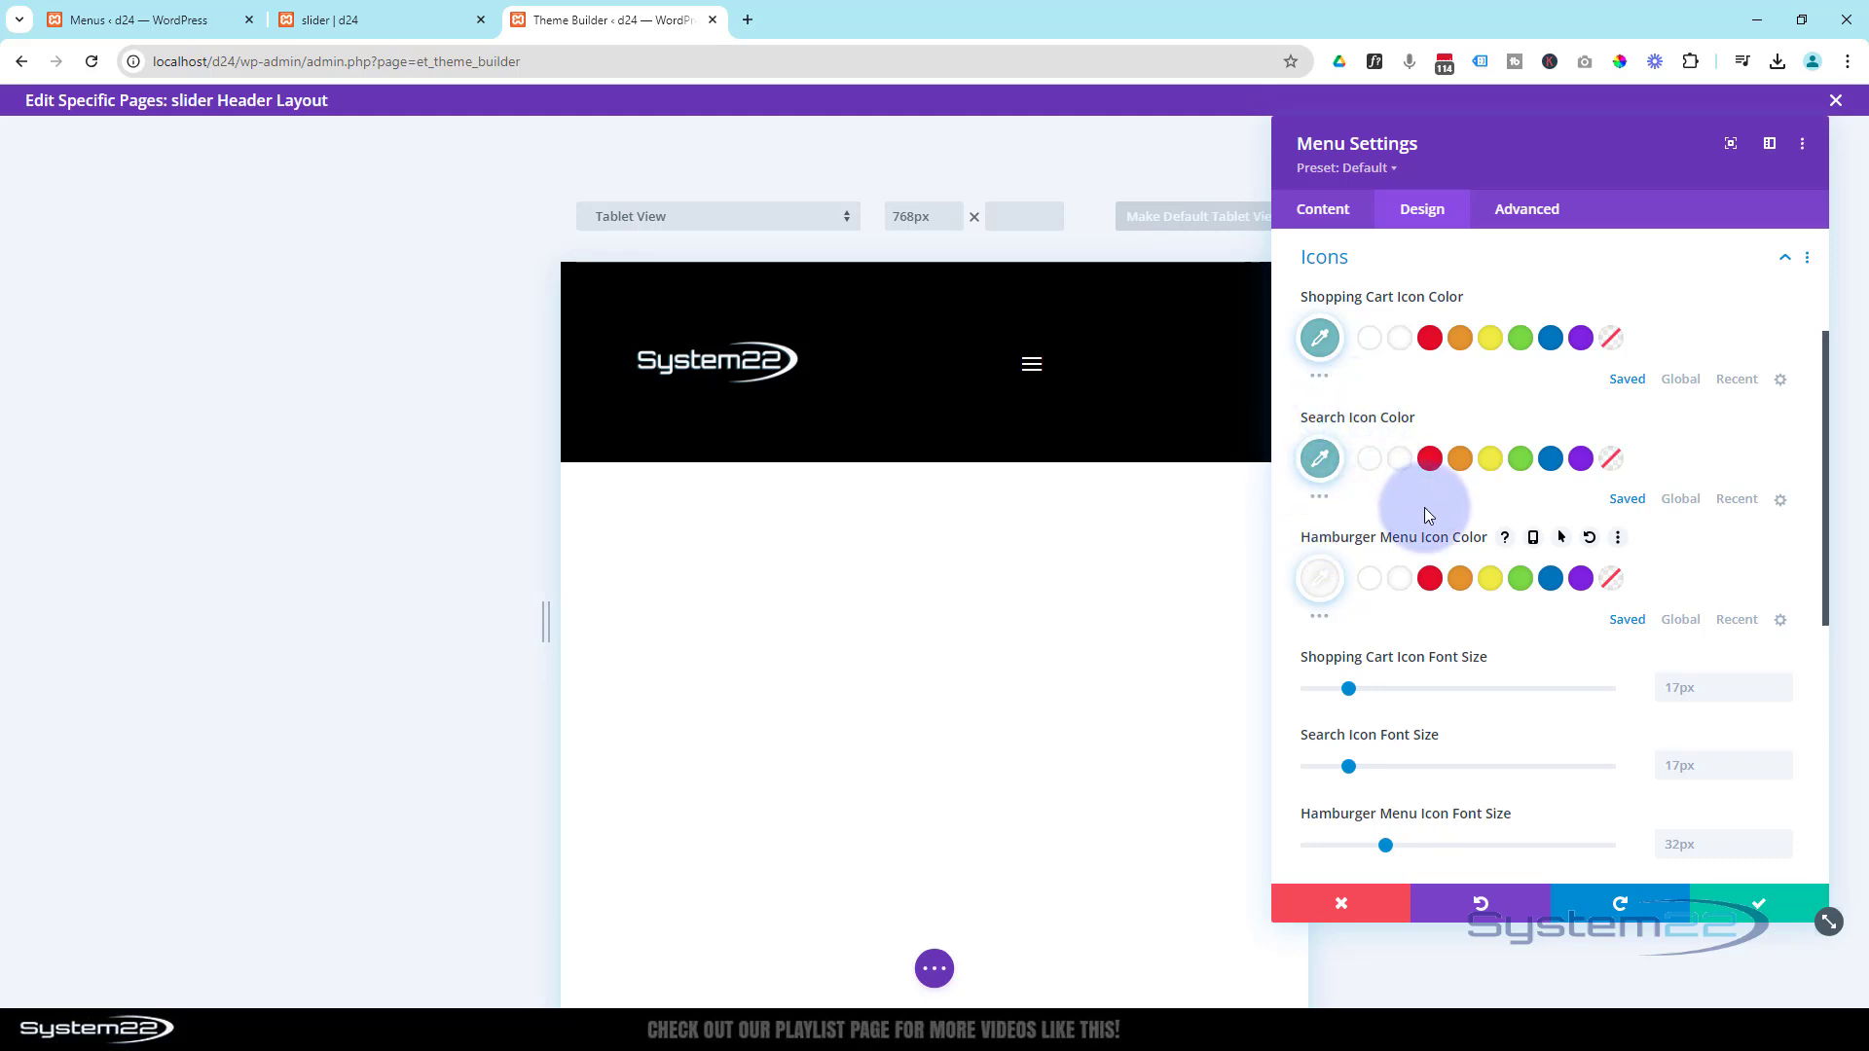
Enable hover options for the hamburger menu icon color, view the hover and desktop states, and save the Menu module settings.
click(1562, 539)
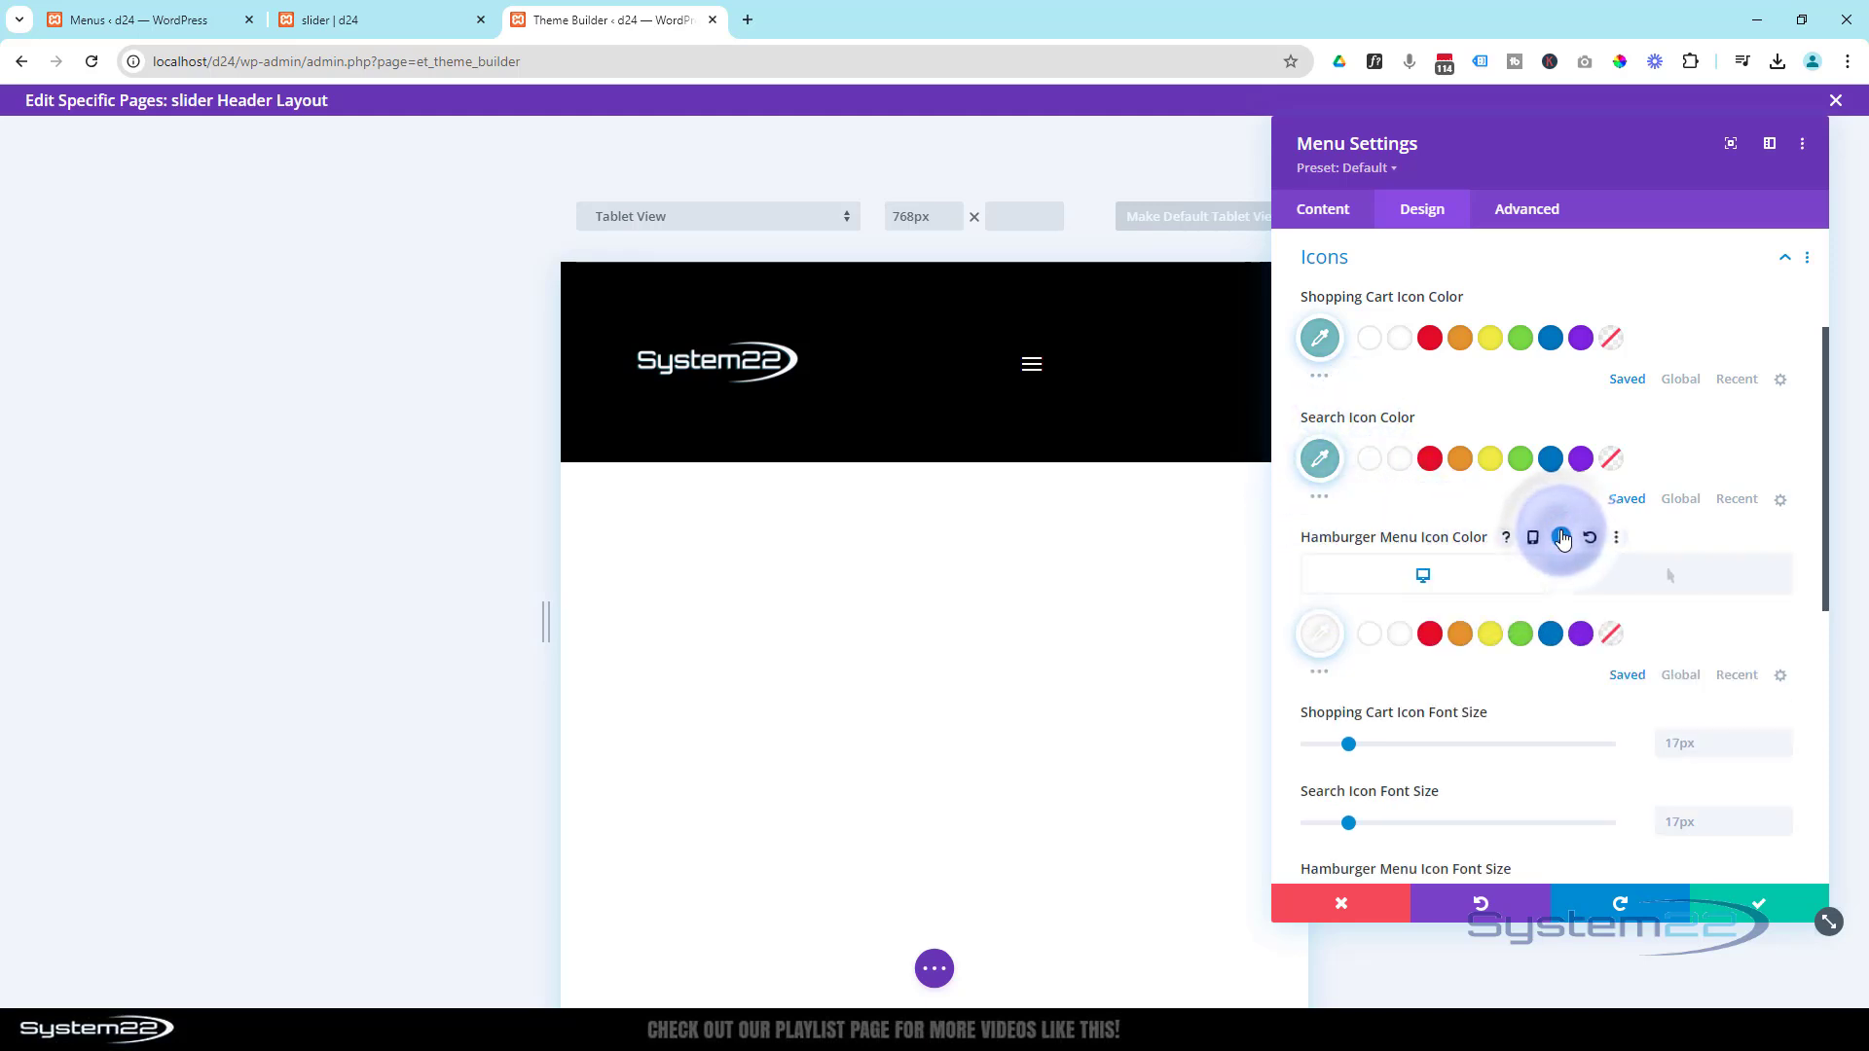
click(1664, 578)
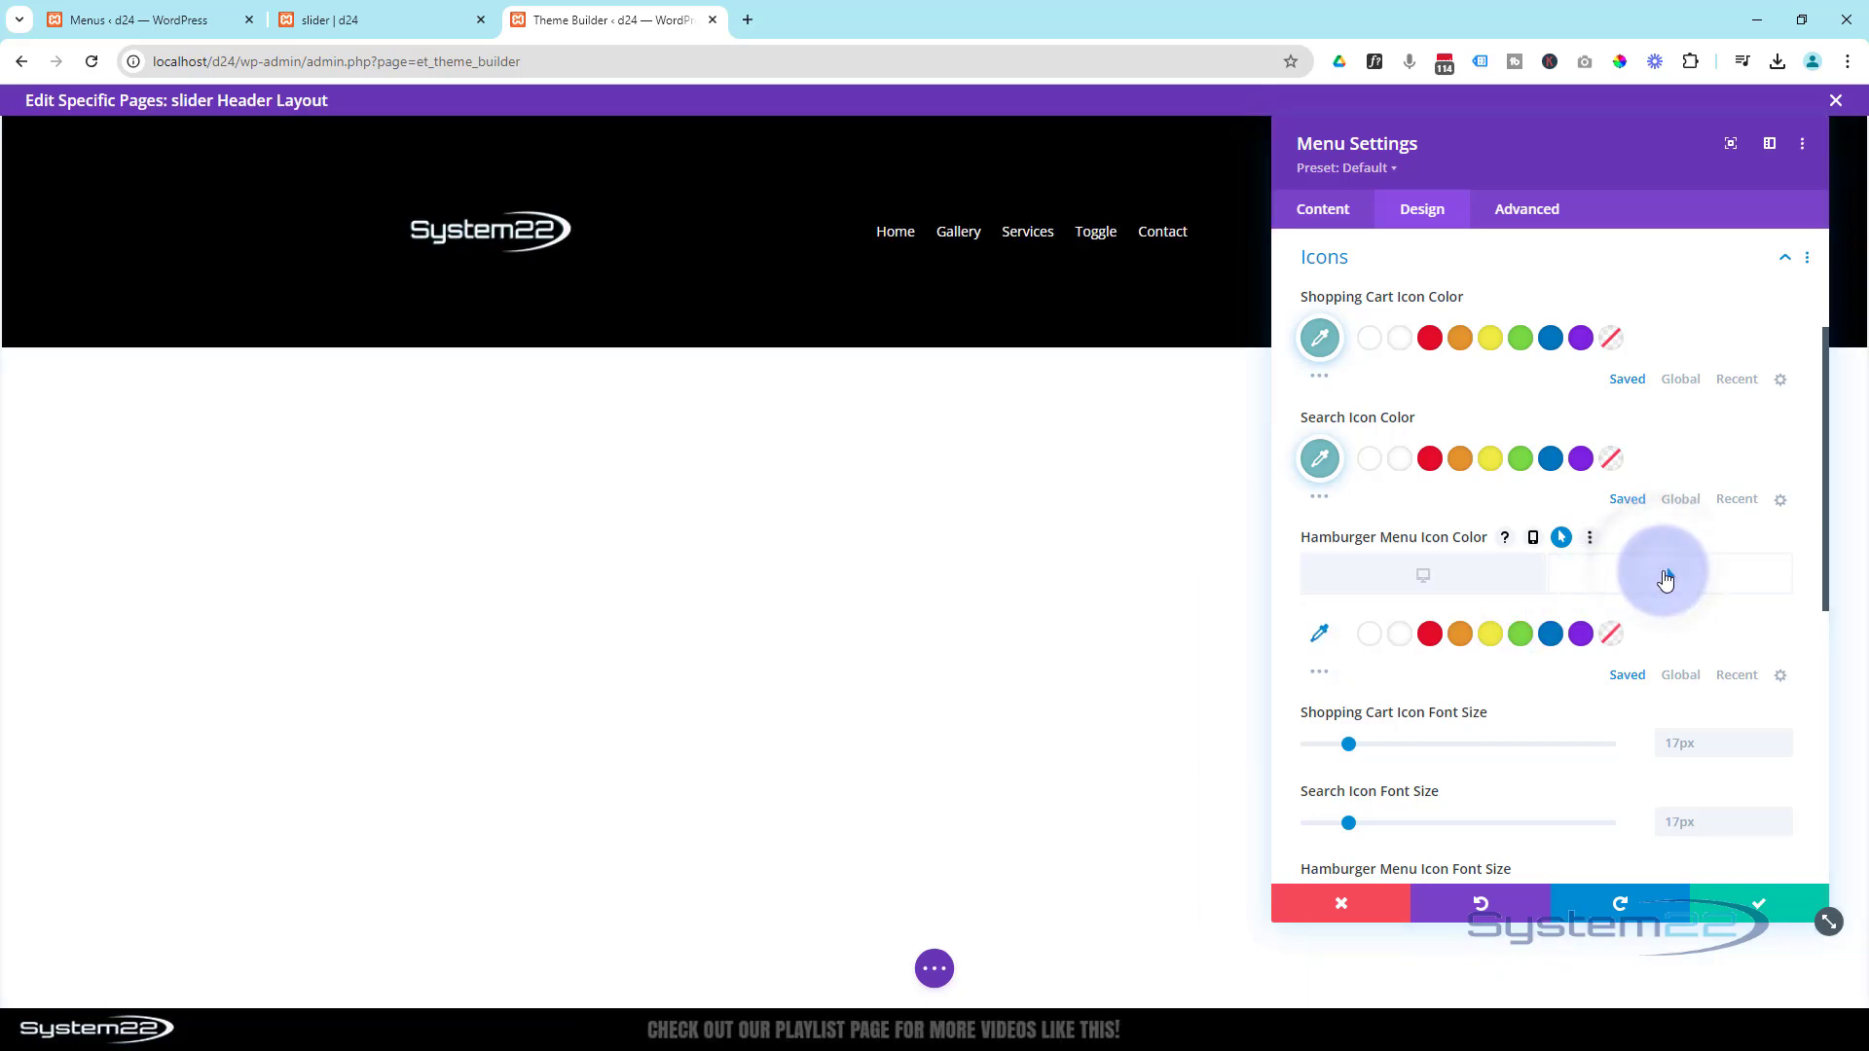
click(1533, 637)
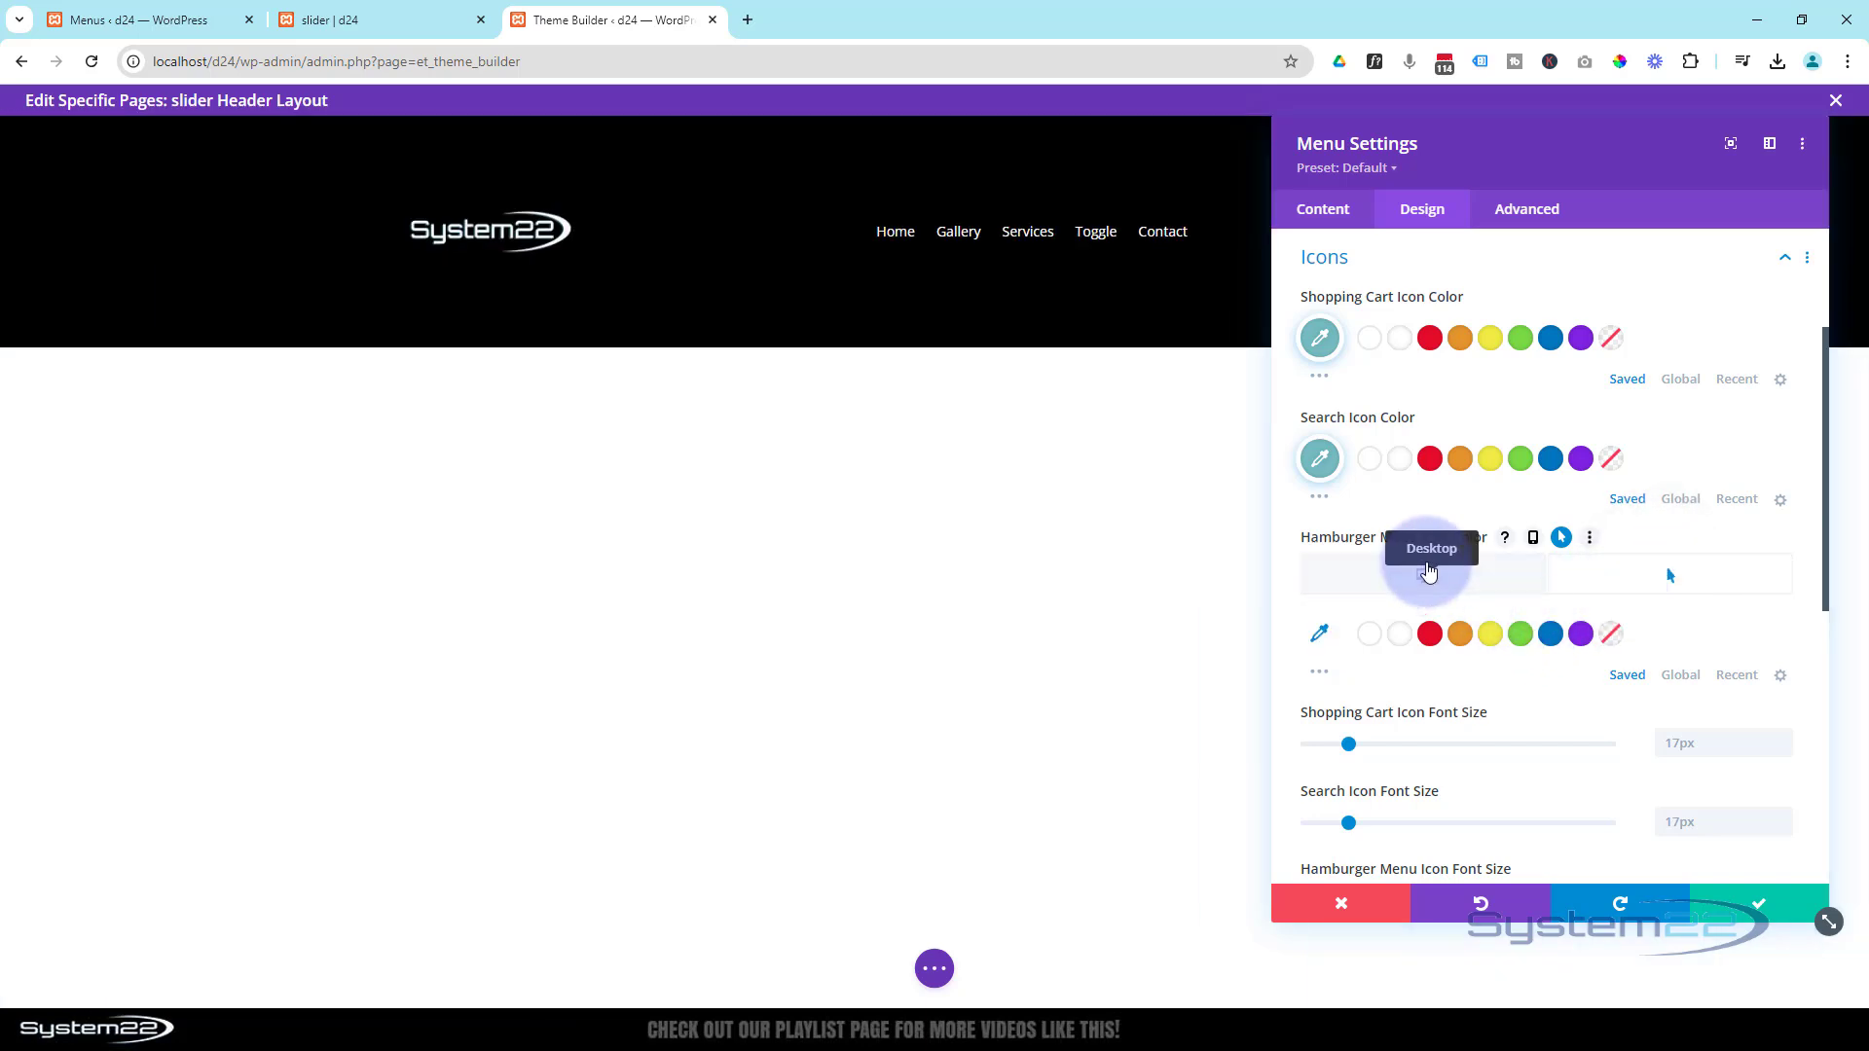
click(1423, 576)
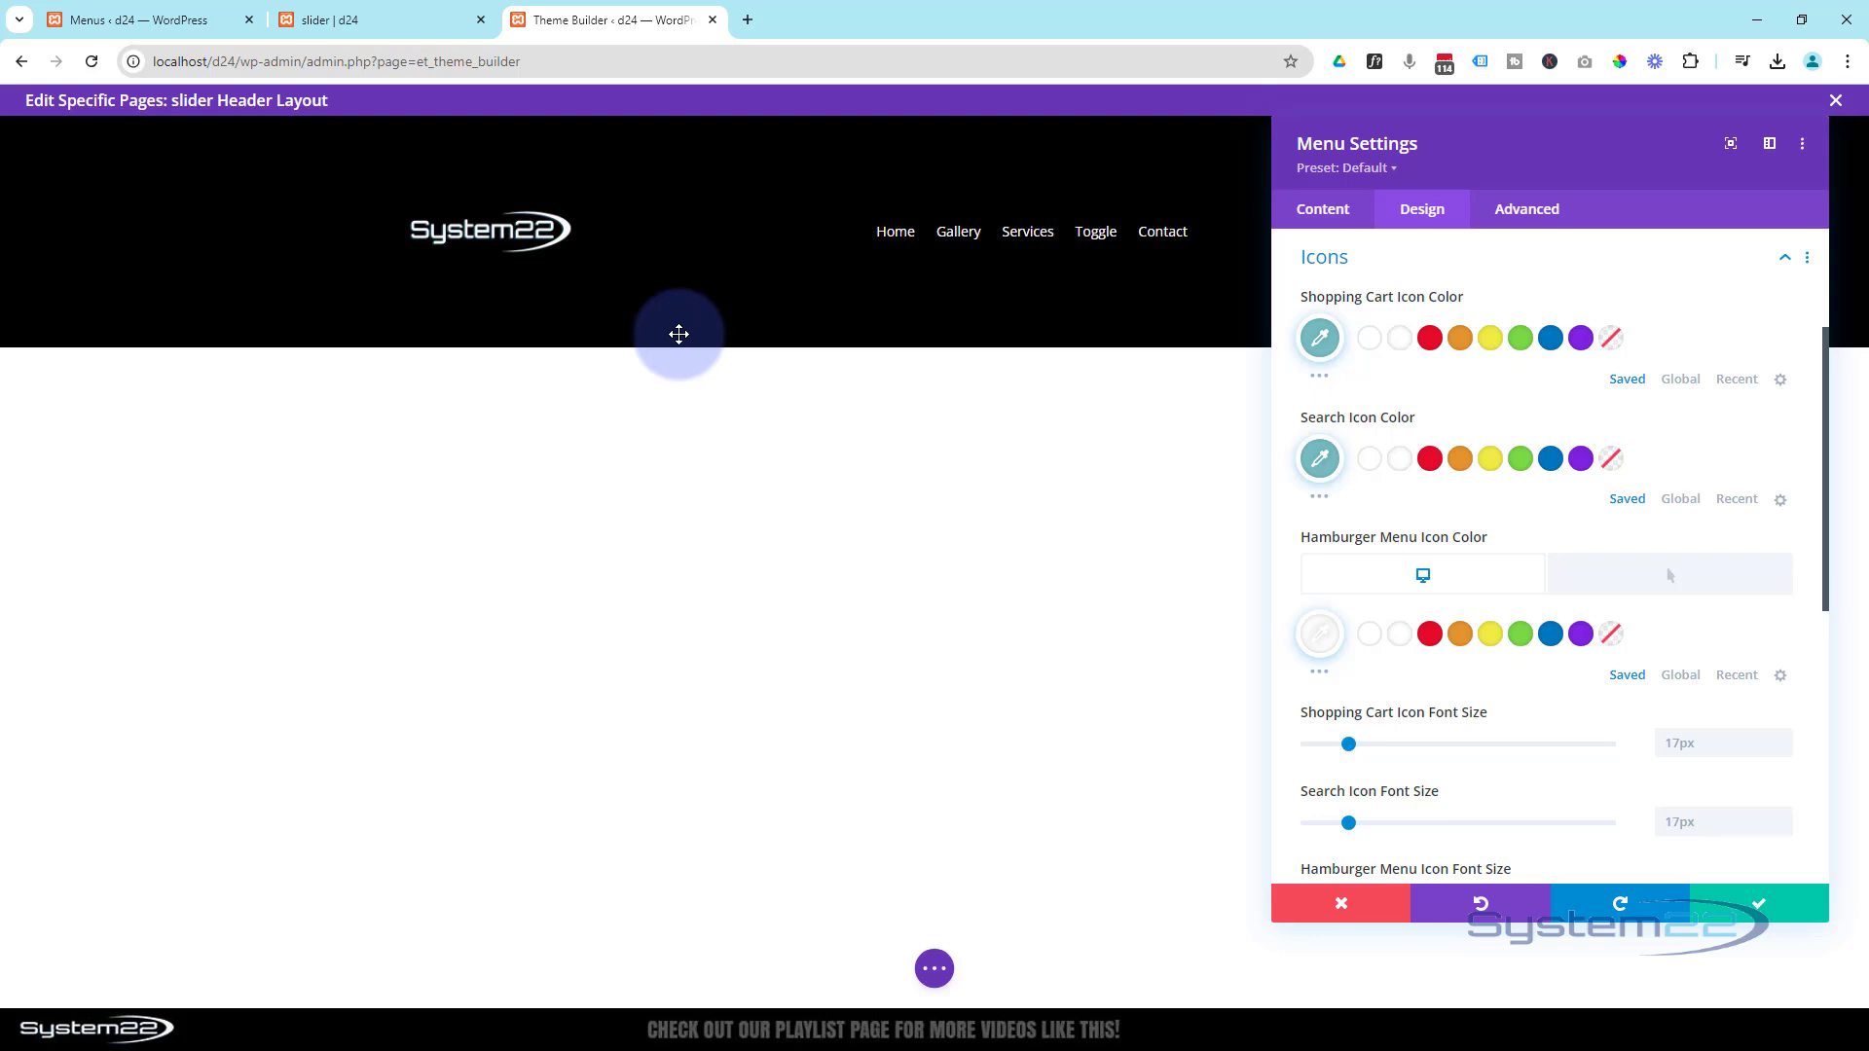
click(1745, 915)
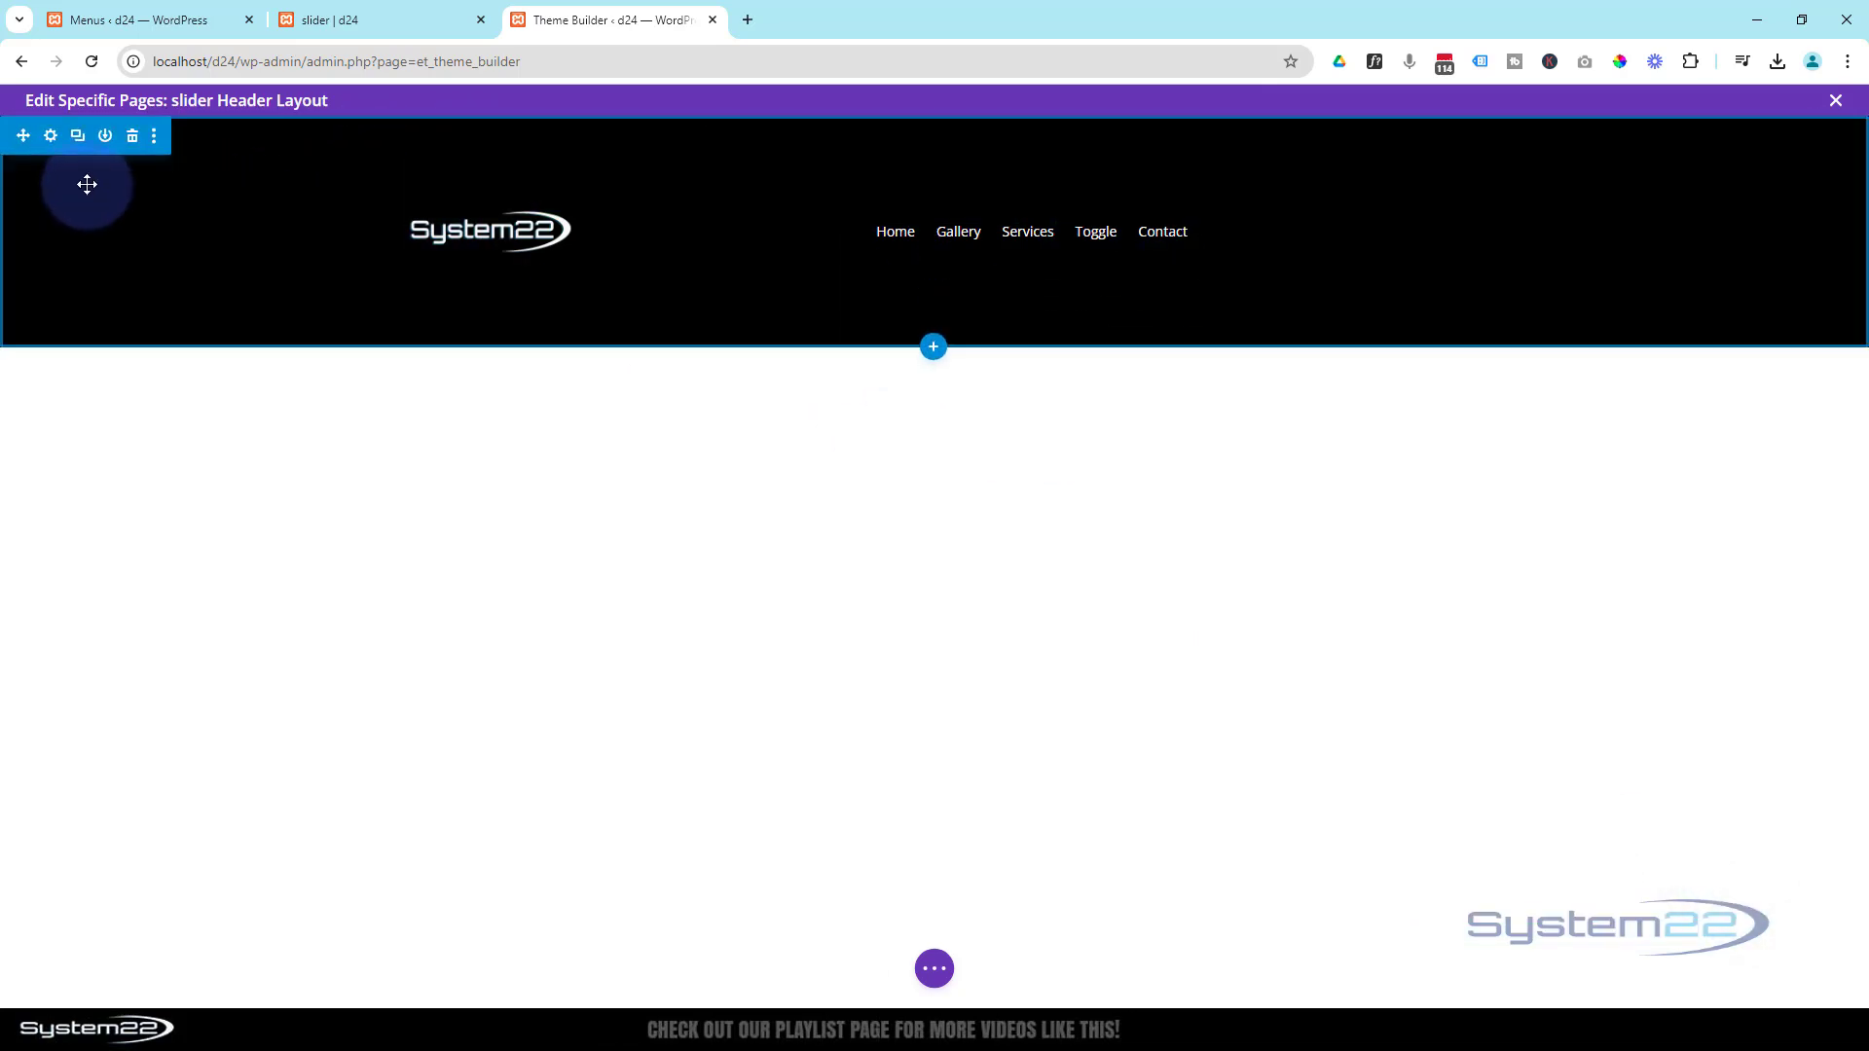
Set the header section's top and bottom padding to 0px with the two values linked, and save the section settings.
click(52, 137)
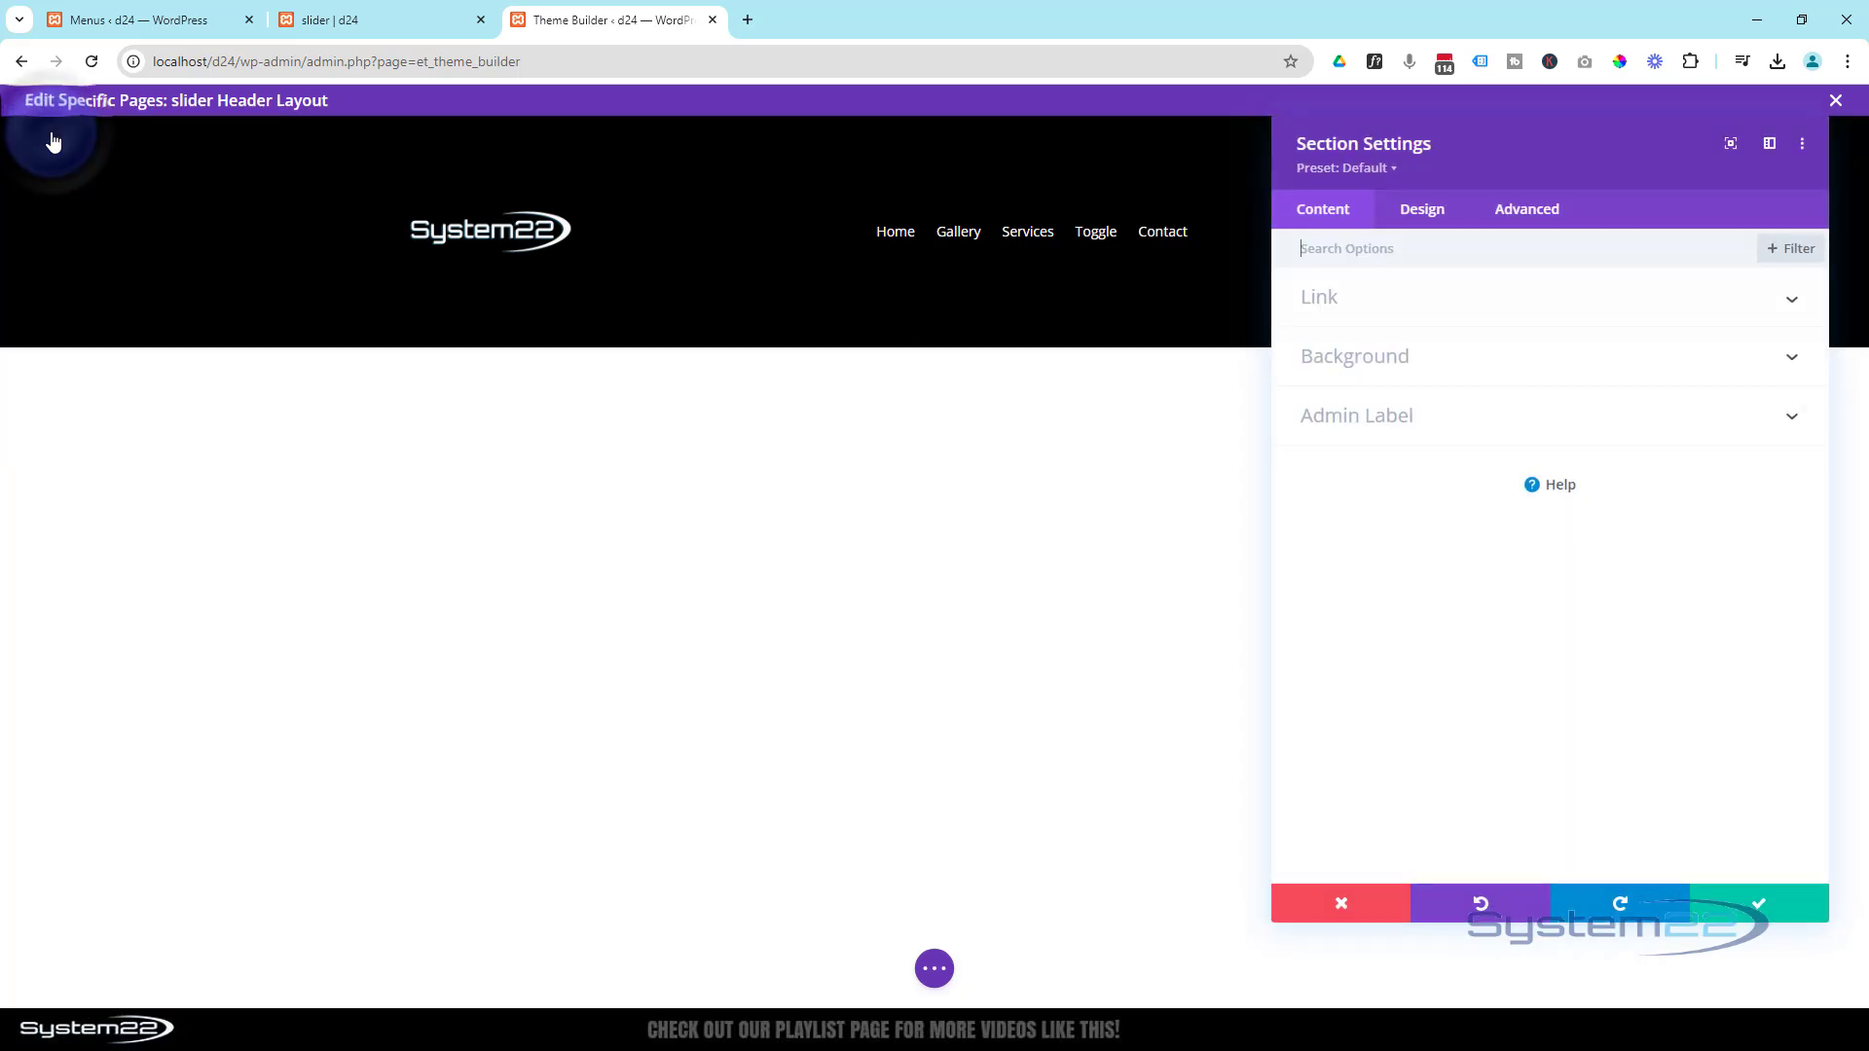
click(1473, 254)
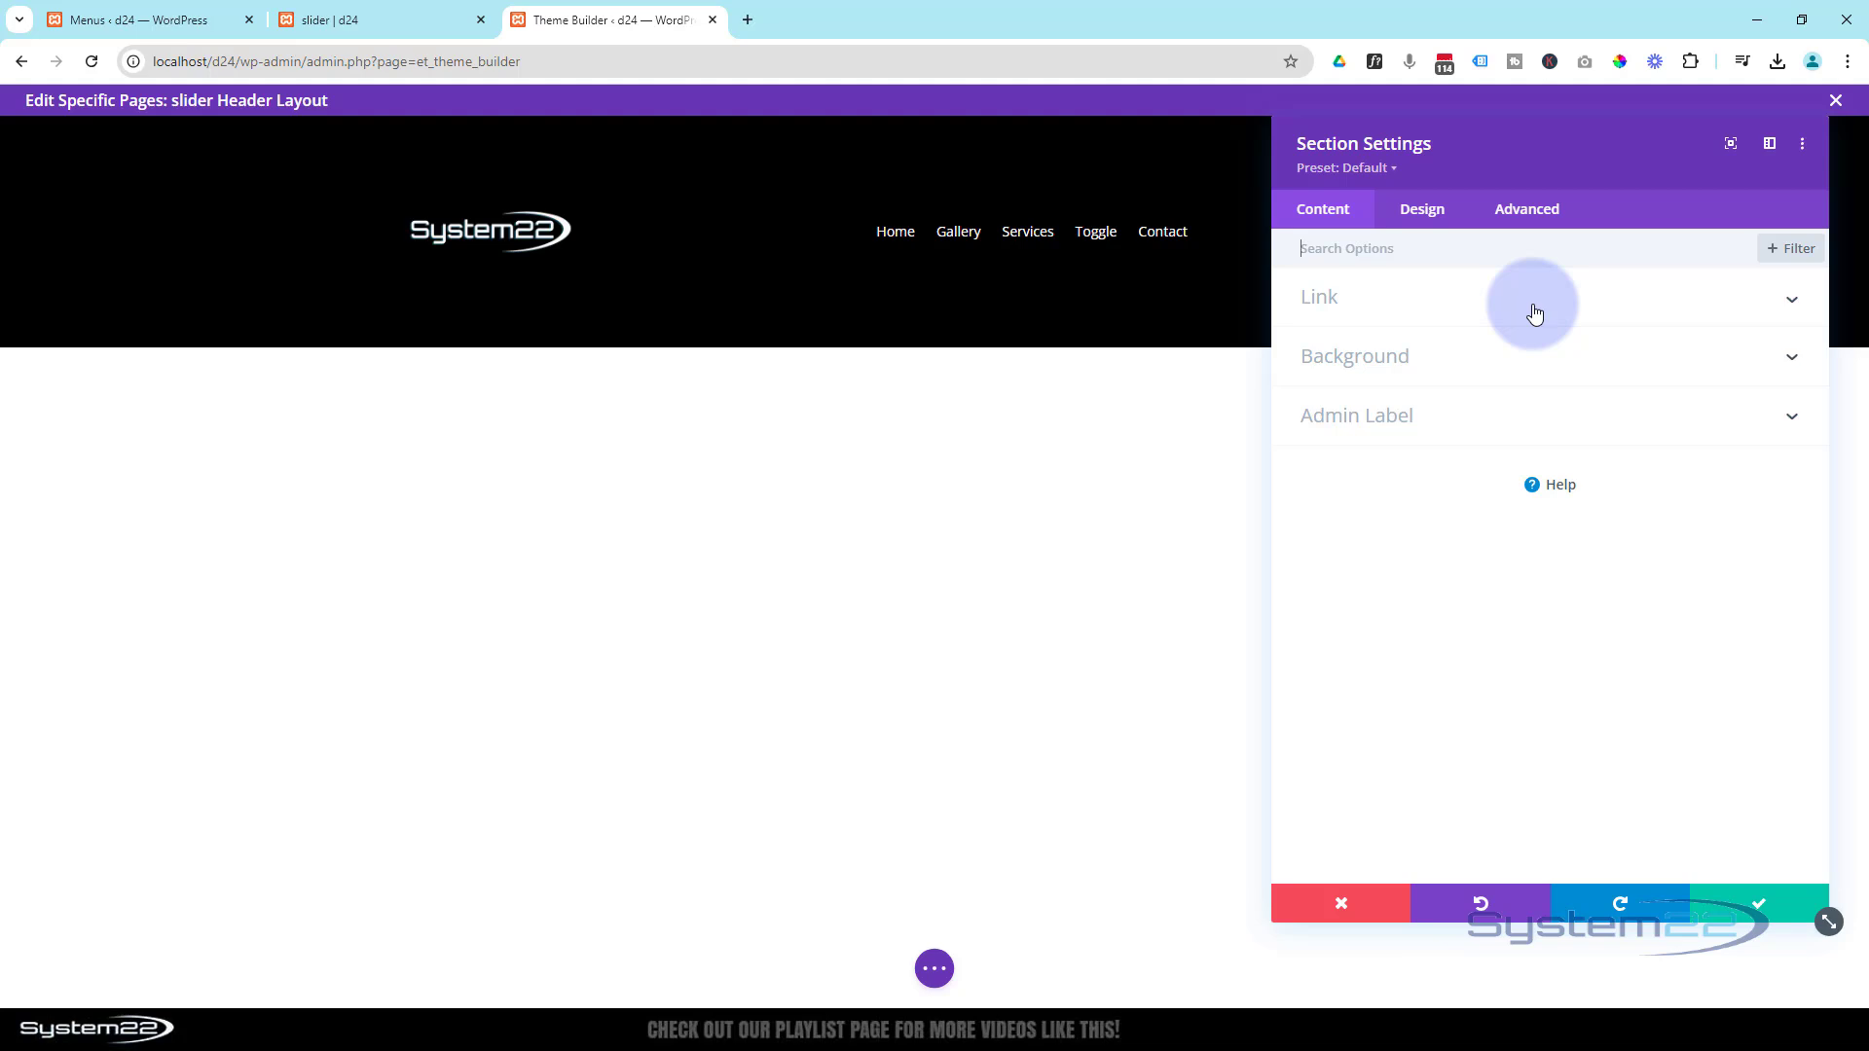
click(1422, 211)
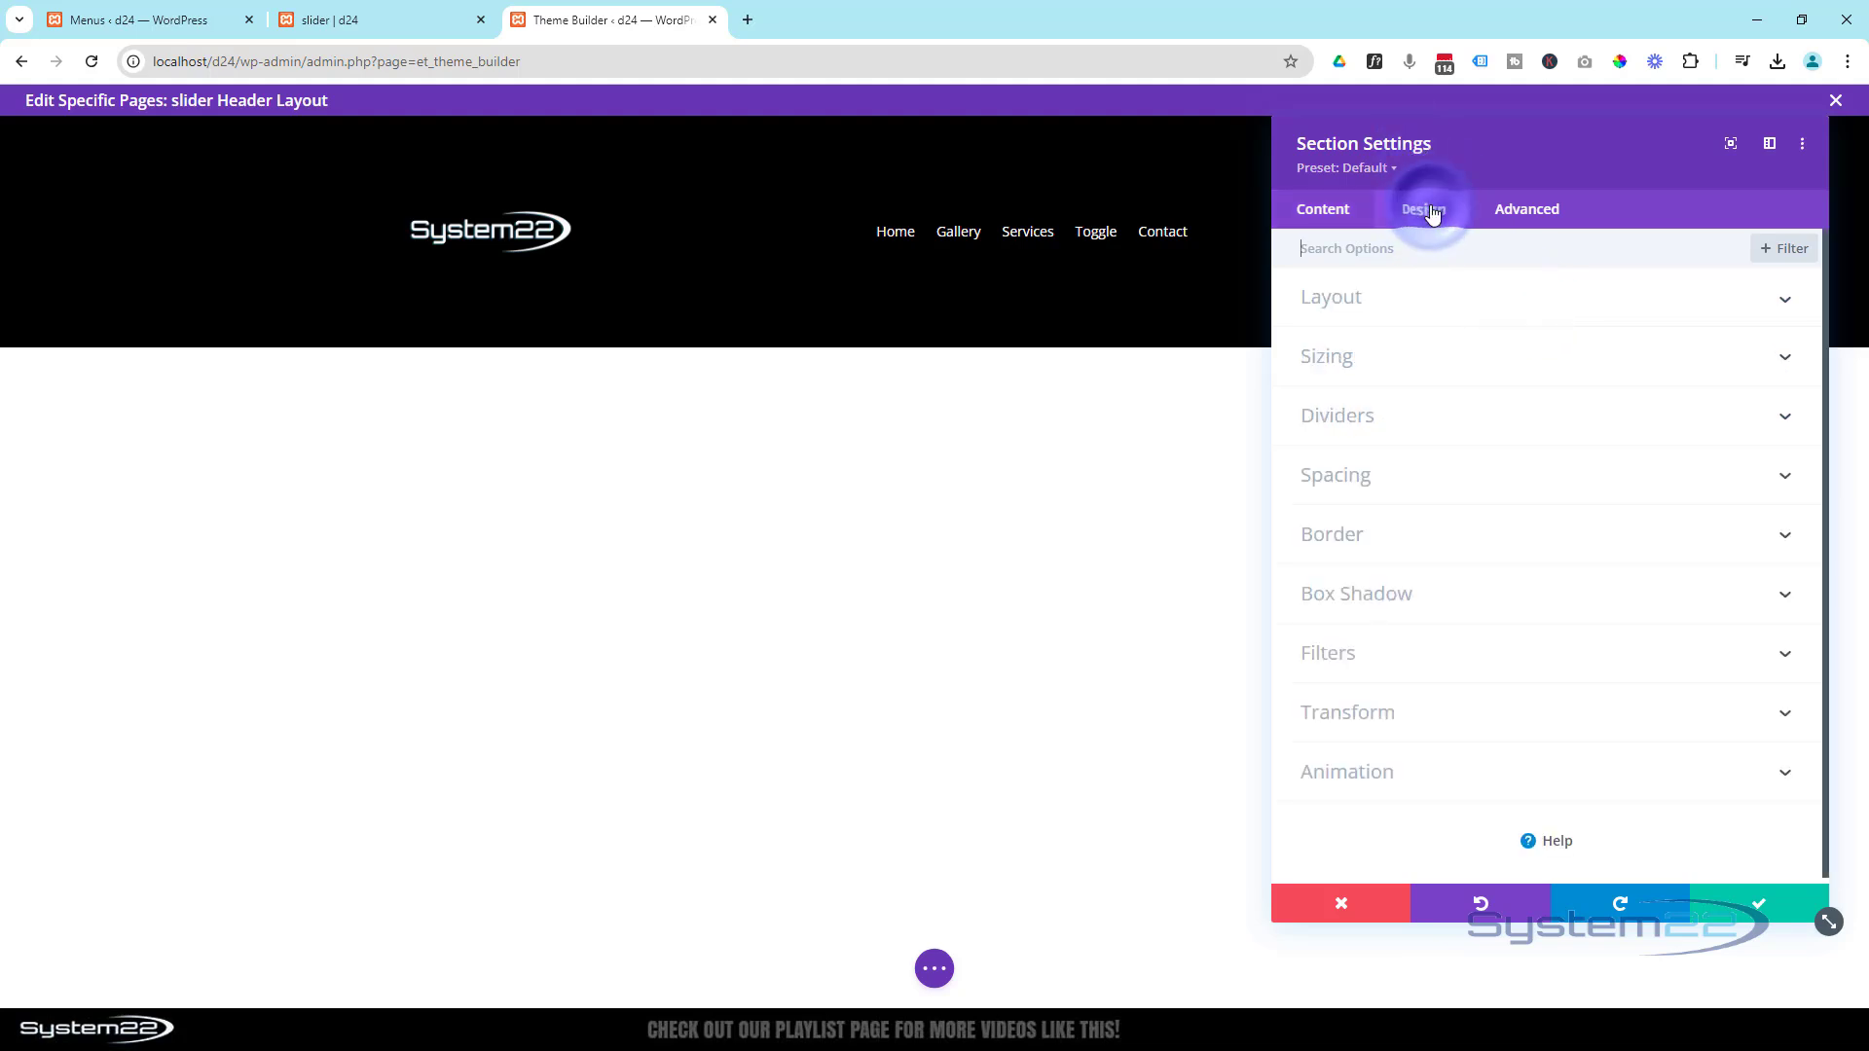
click(1402, 484)
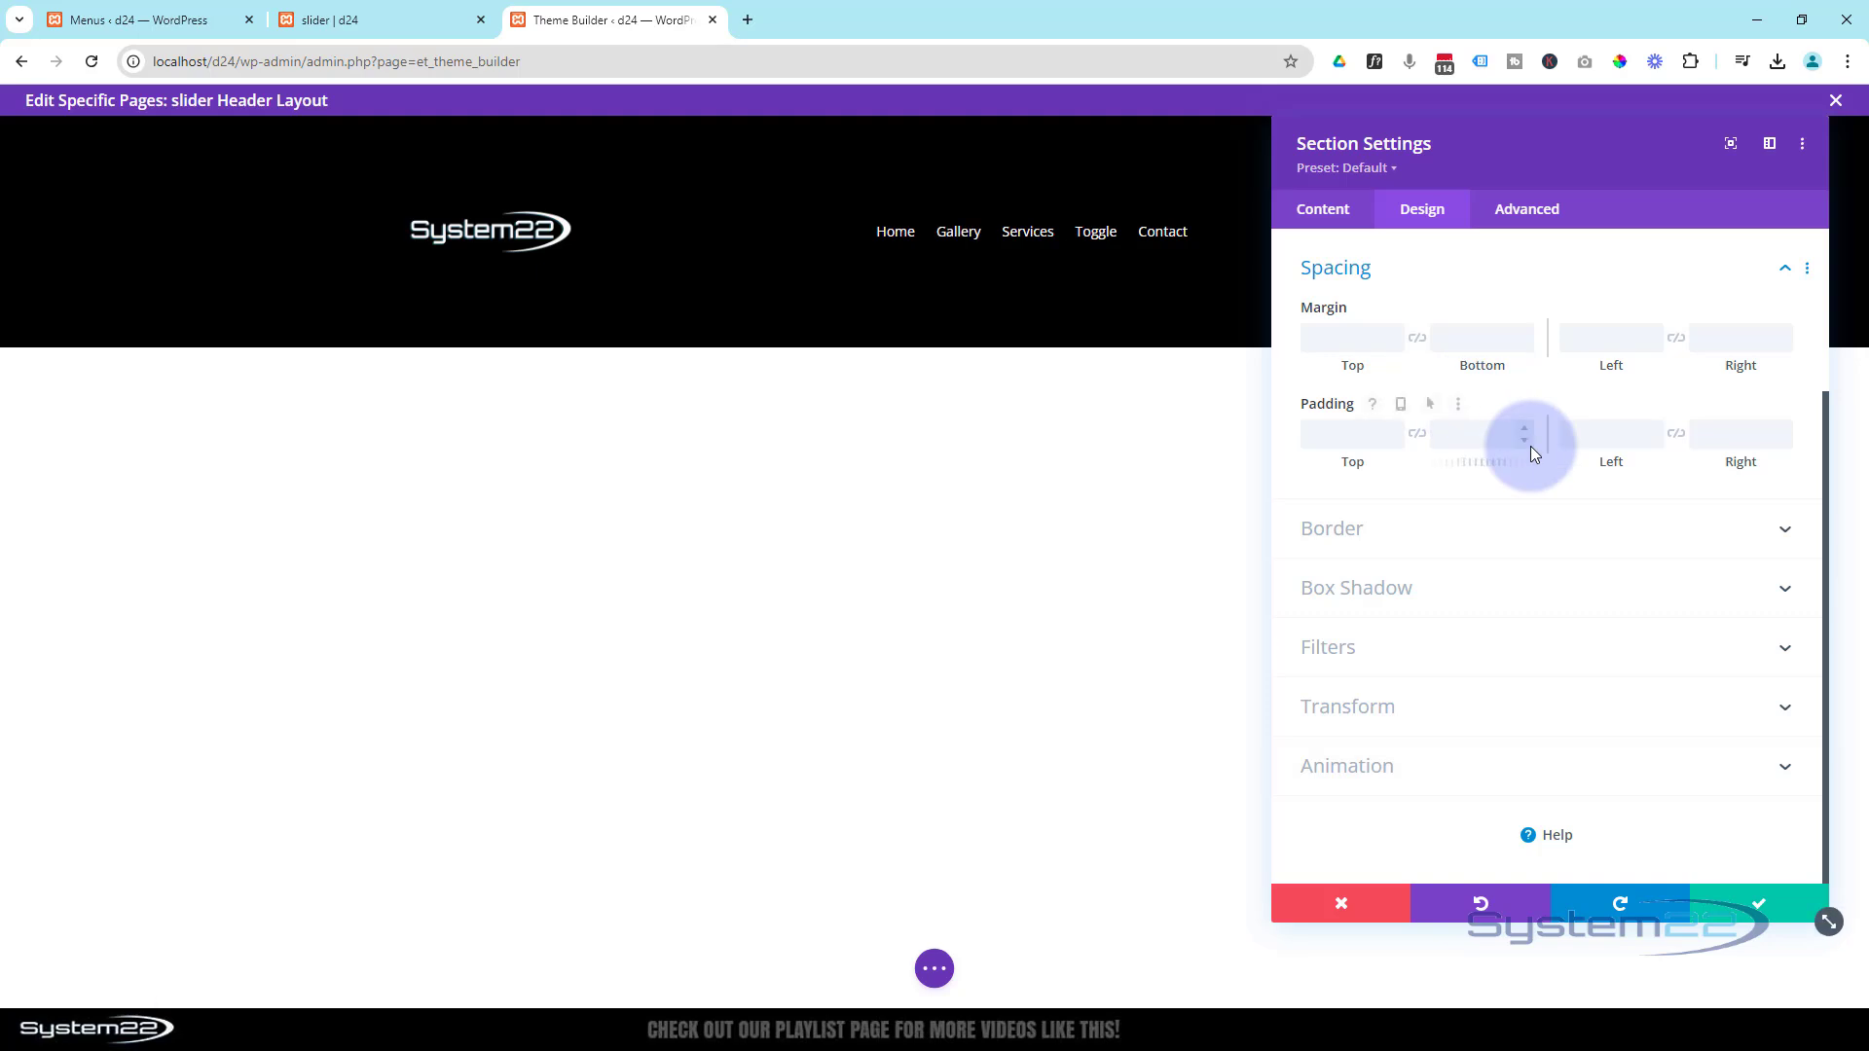
click(1329, 433)
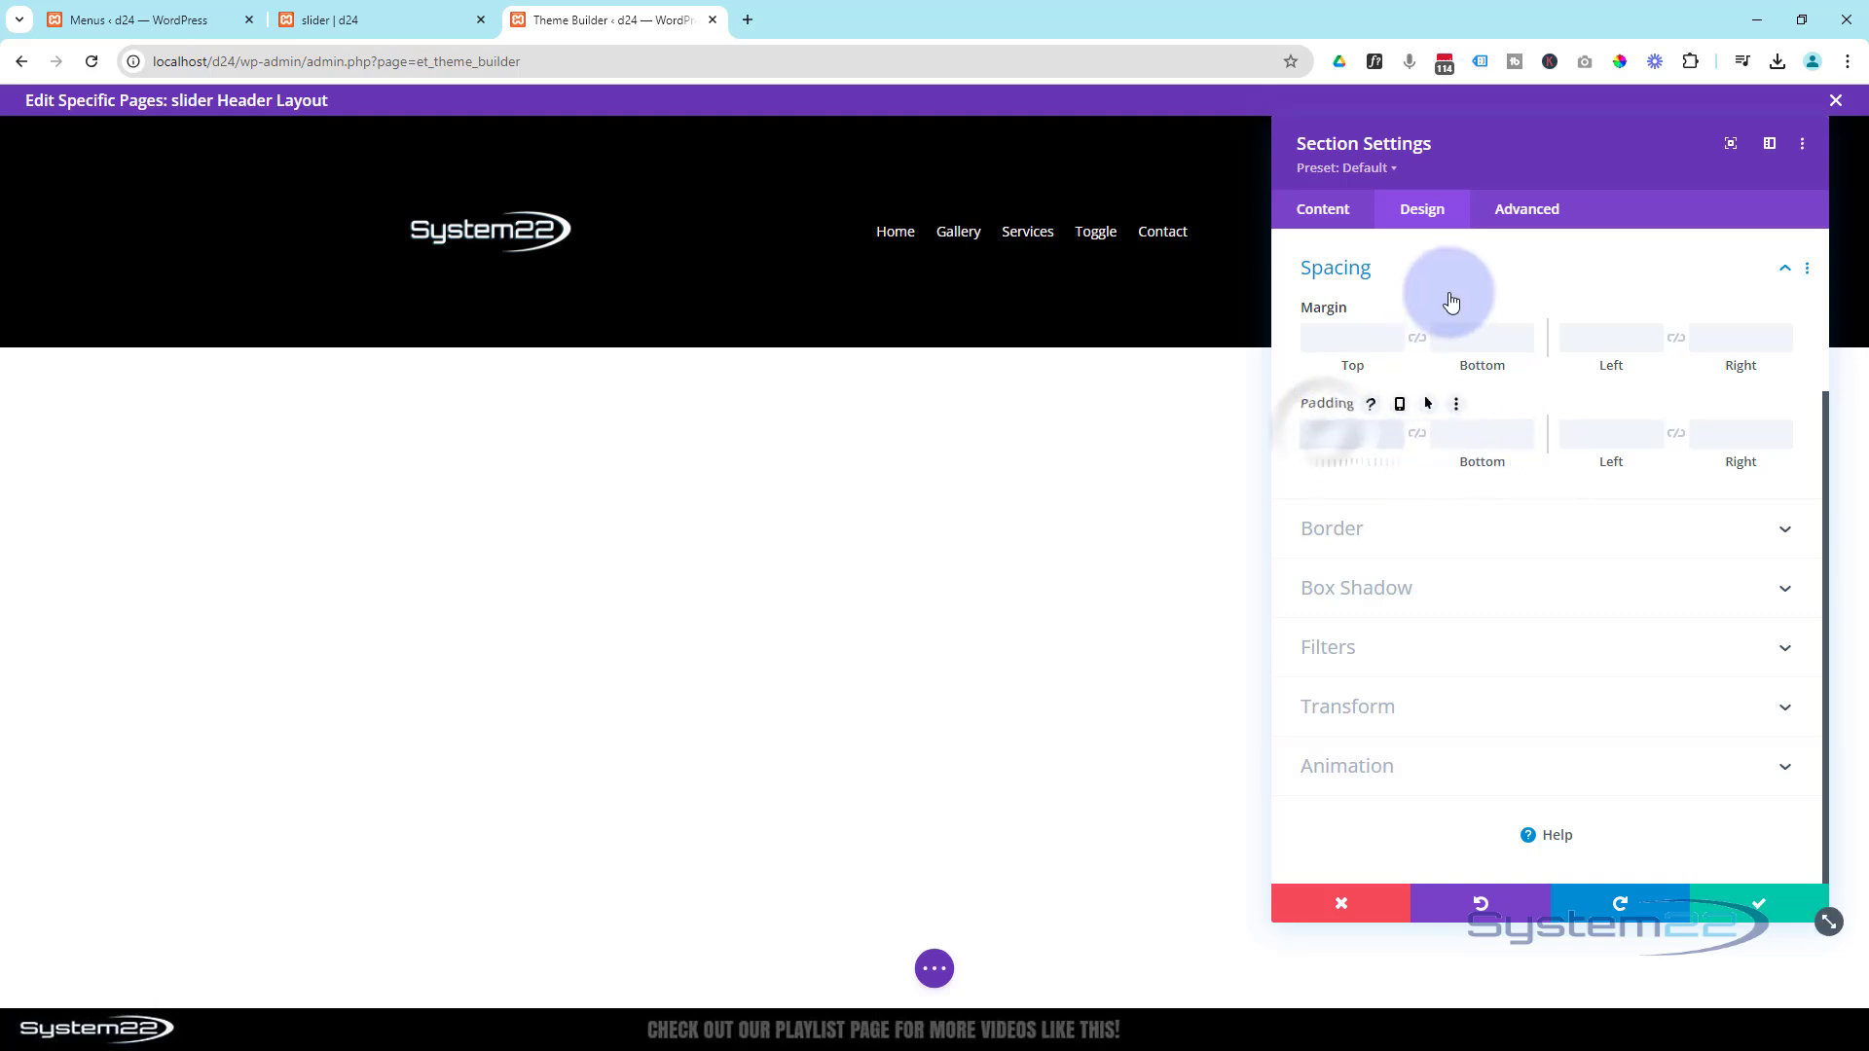
text(0px)
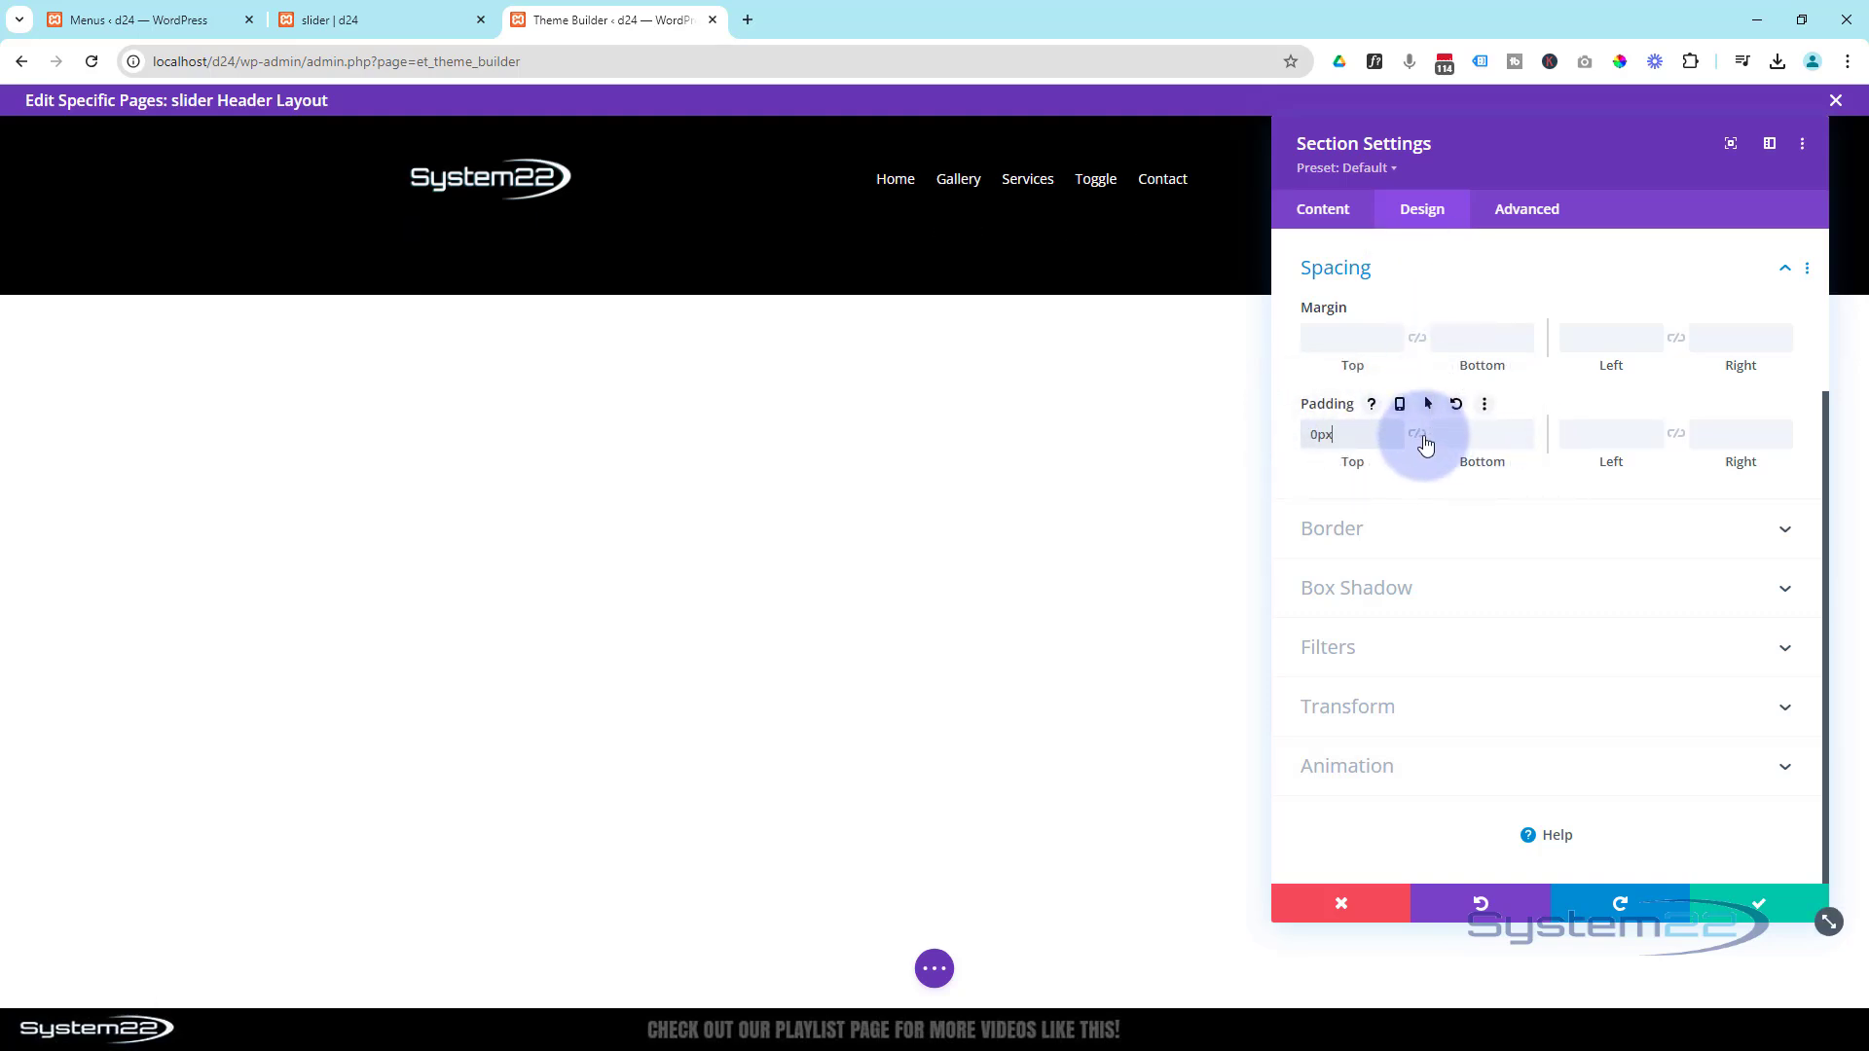
click(1417, 434)
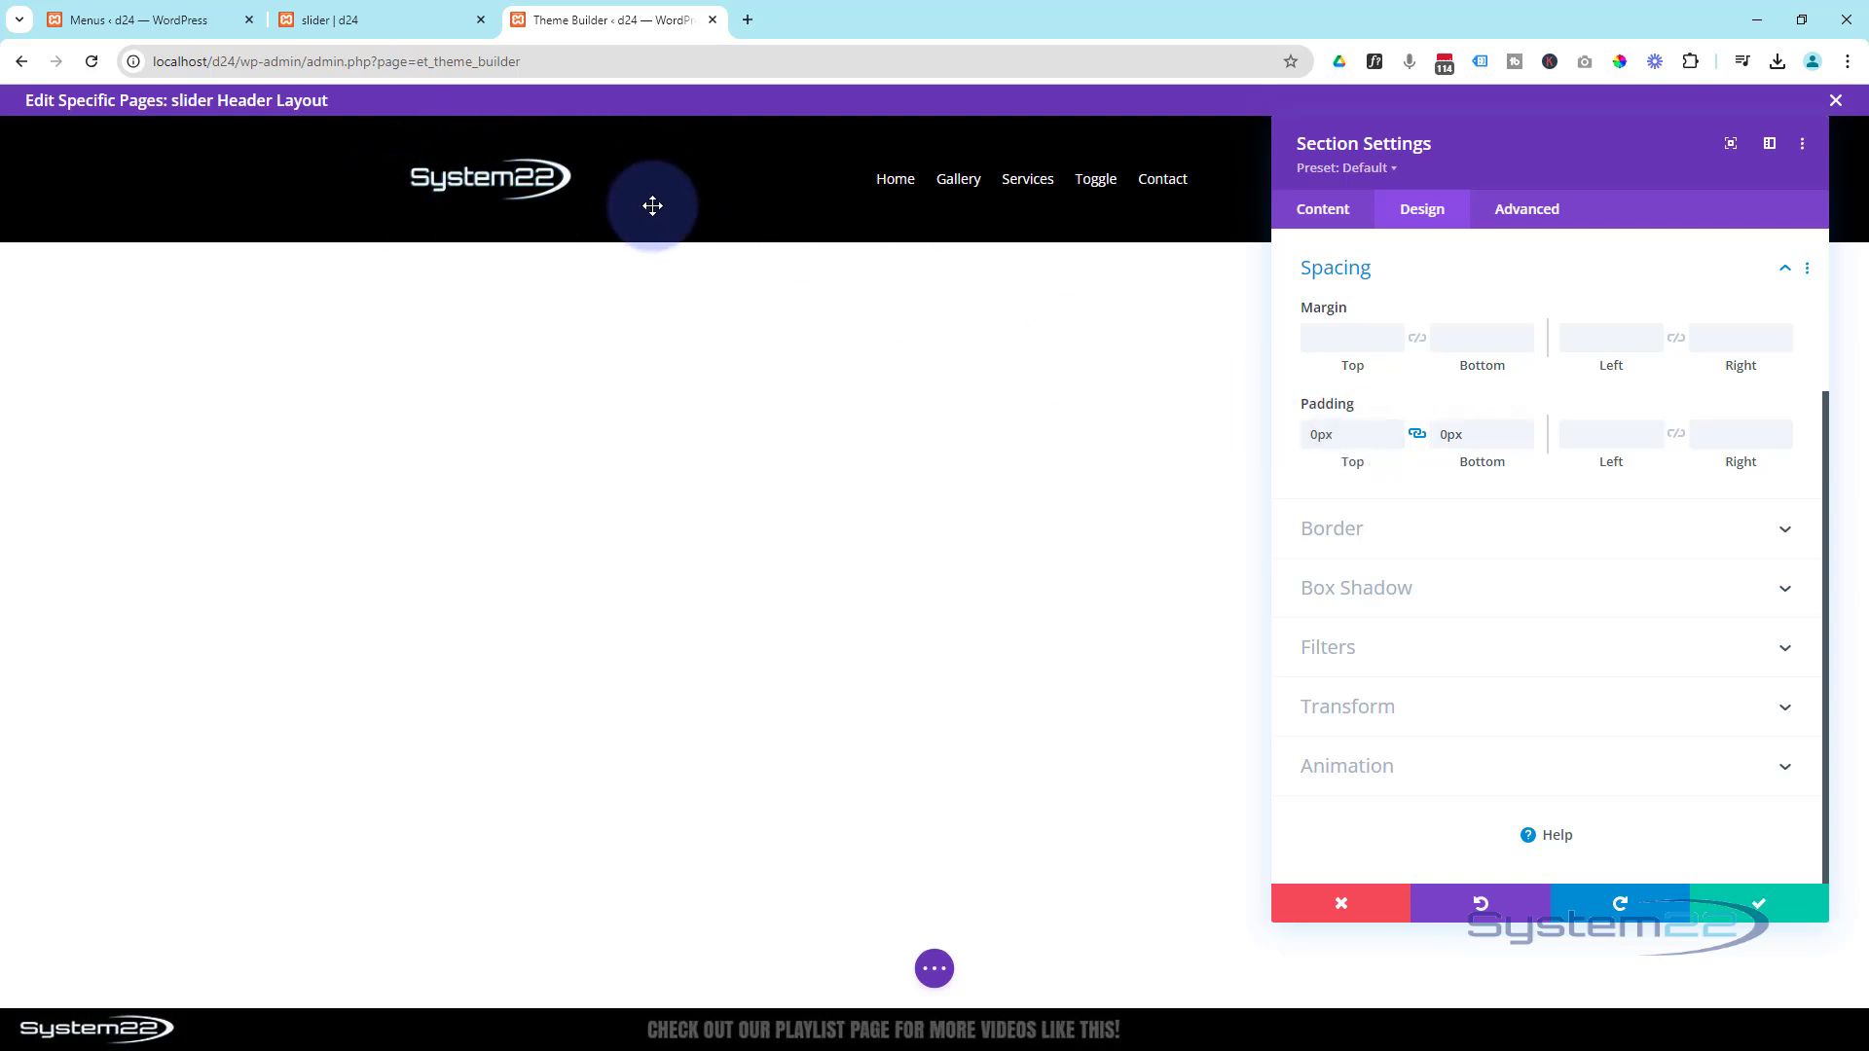
click(1788, 922)
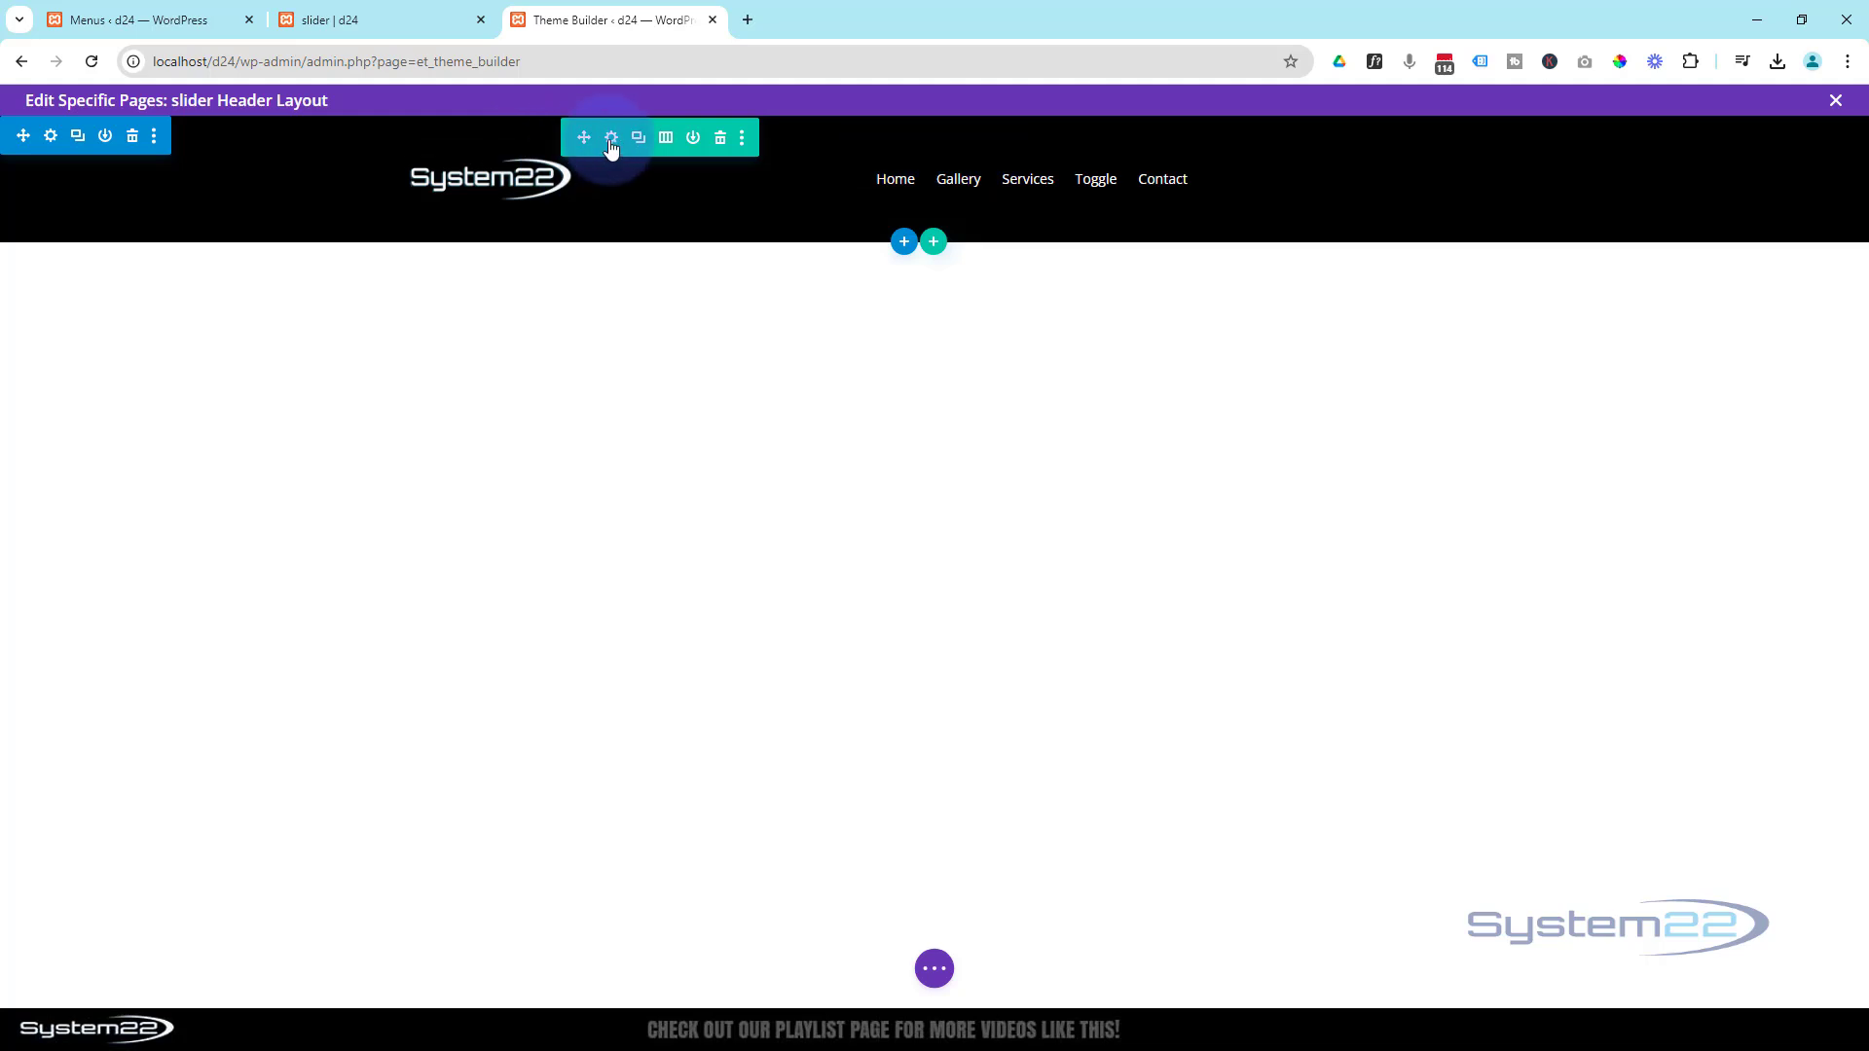
Set the header row's top and bottom padding to 10px with the two values linked, and save the row settings.
click(612, 139)
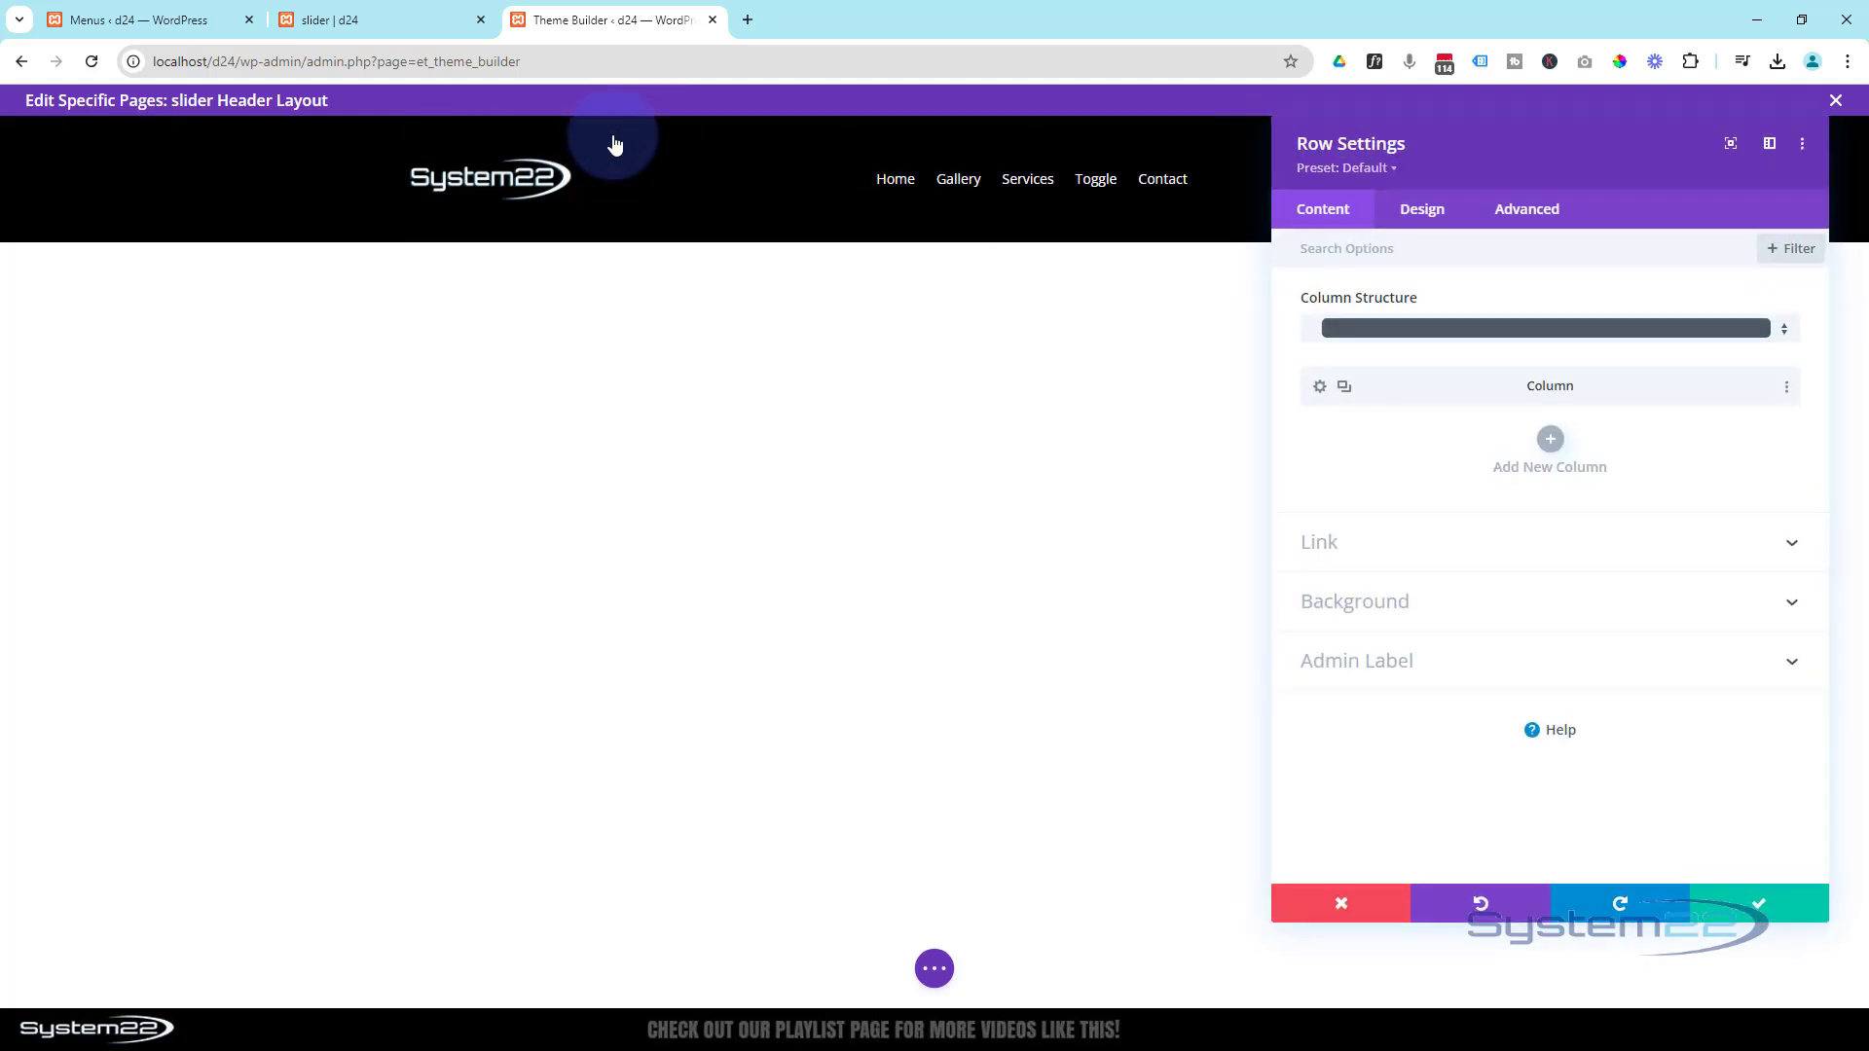
click(1447, 216)
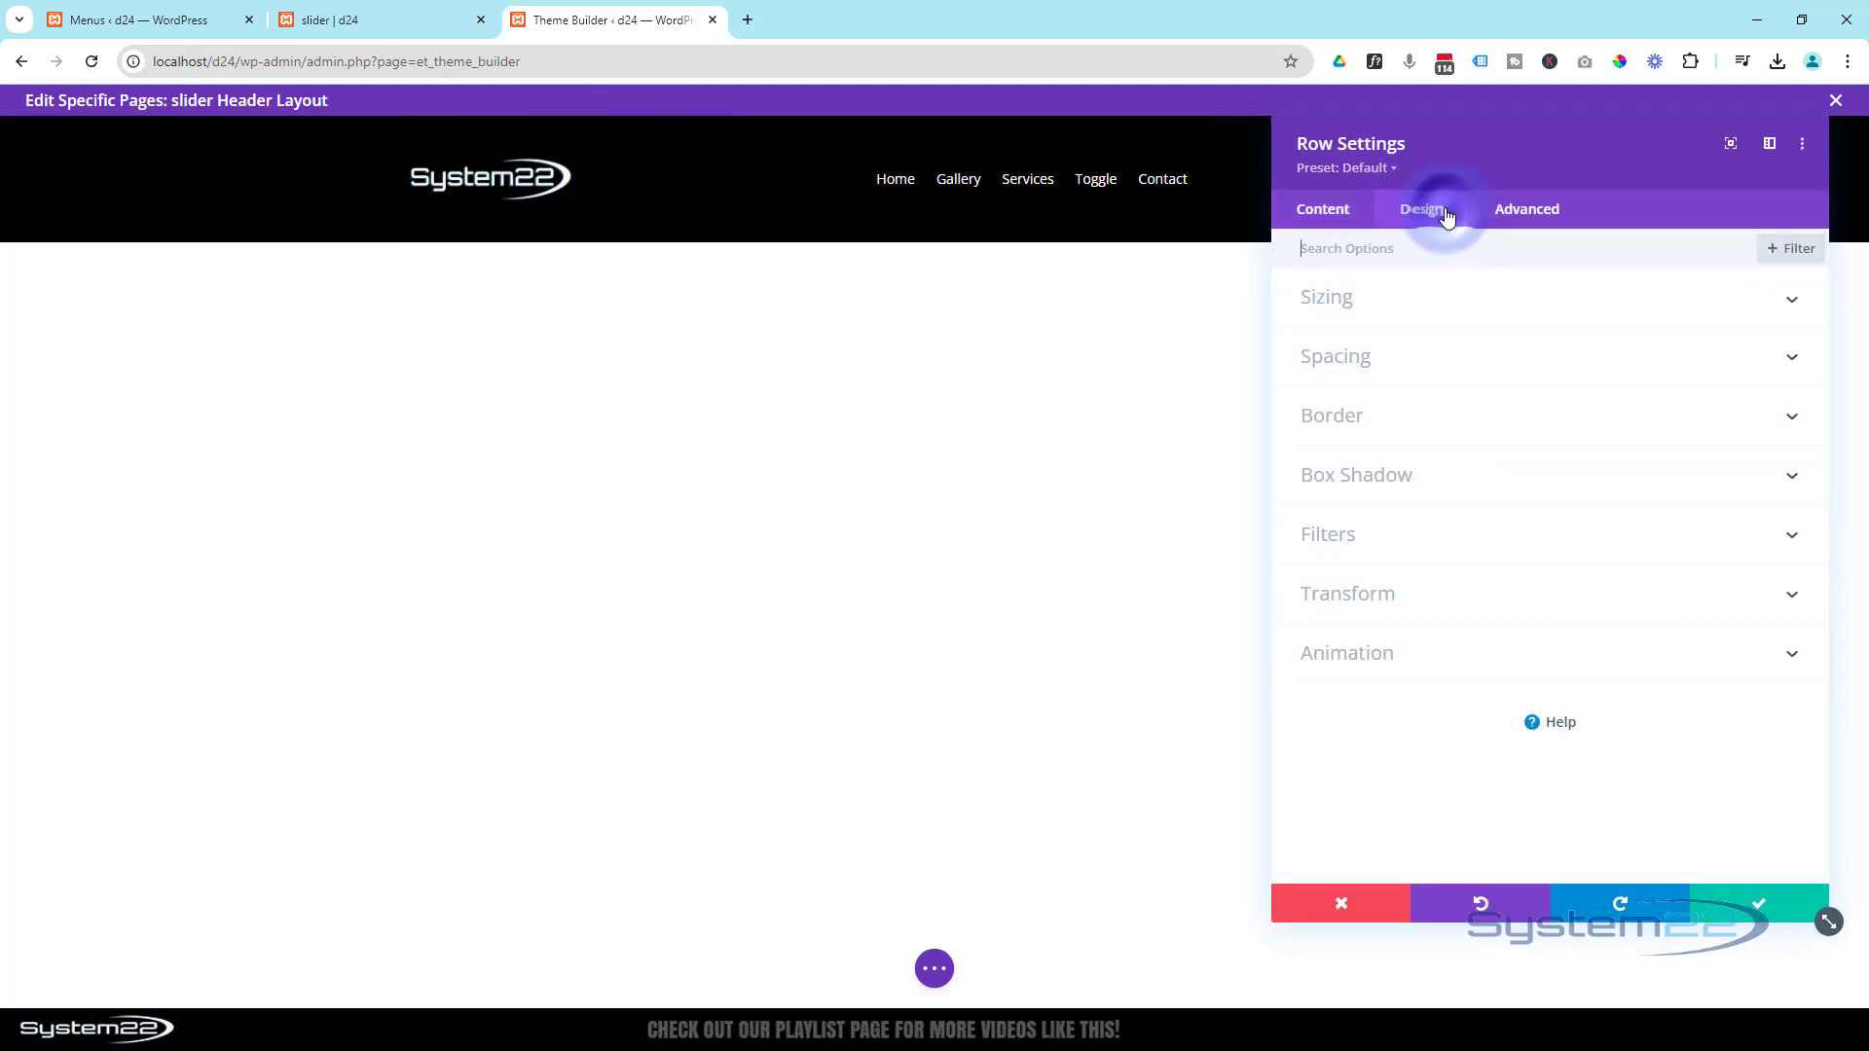
click(1510, 360)
click(1477, 362)
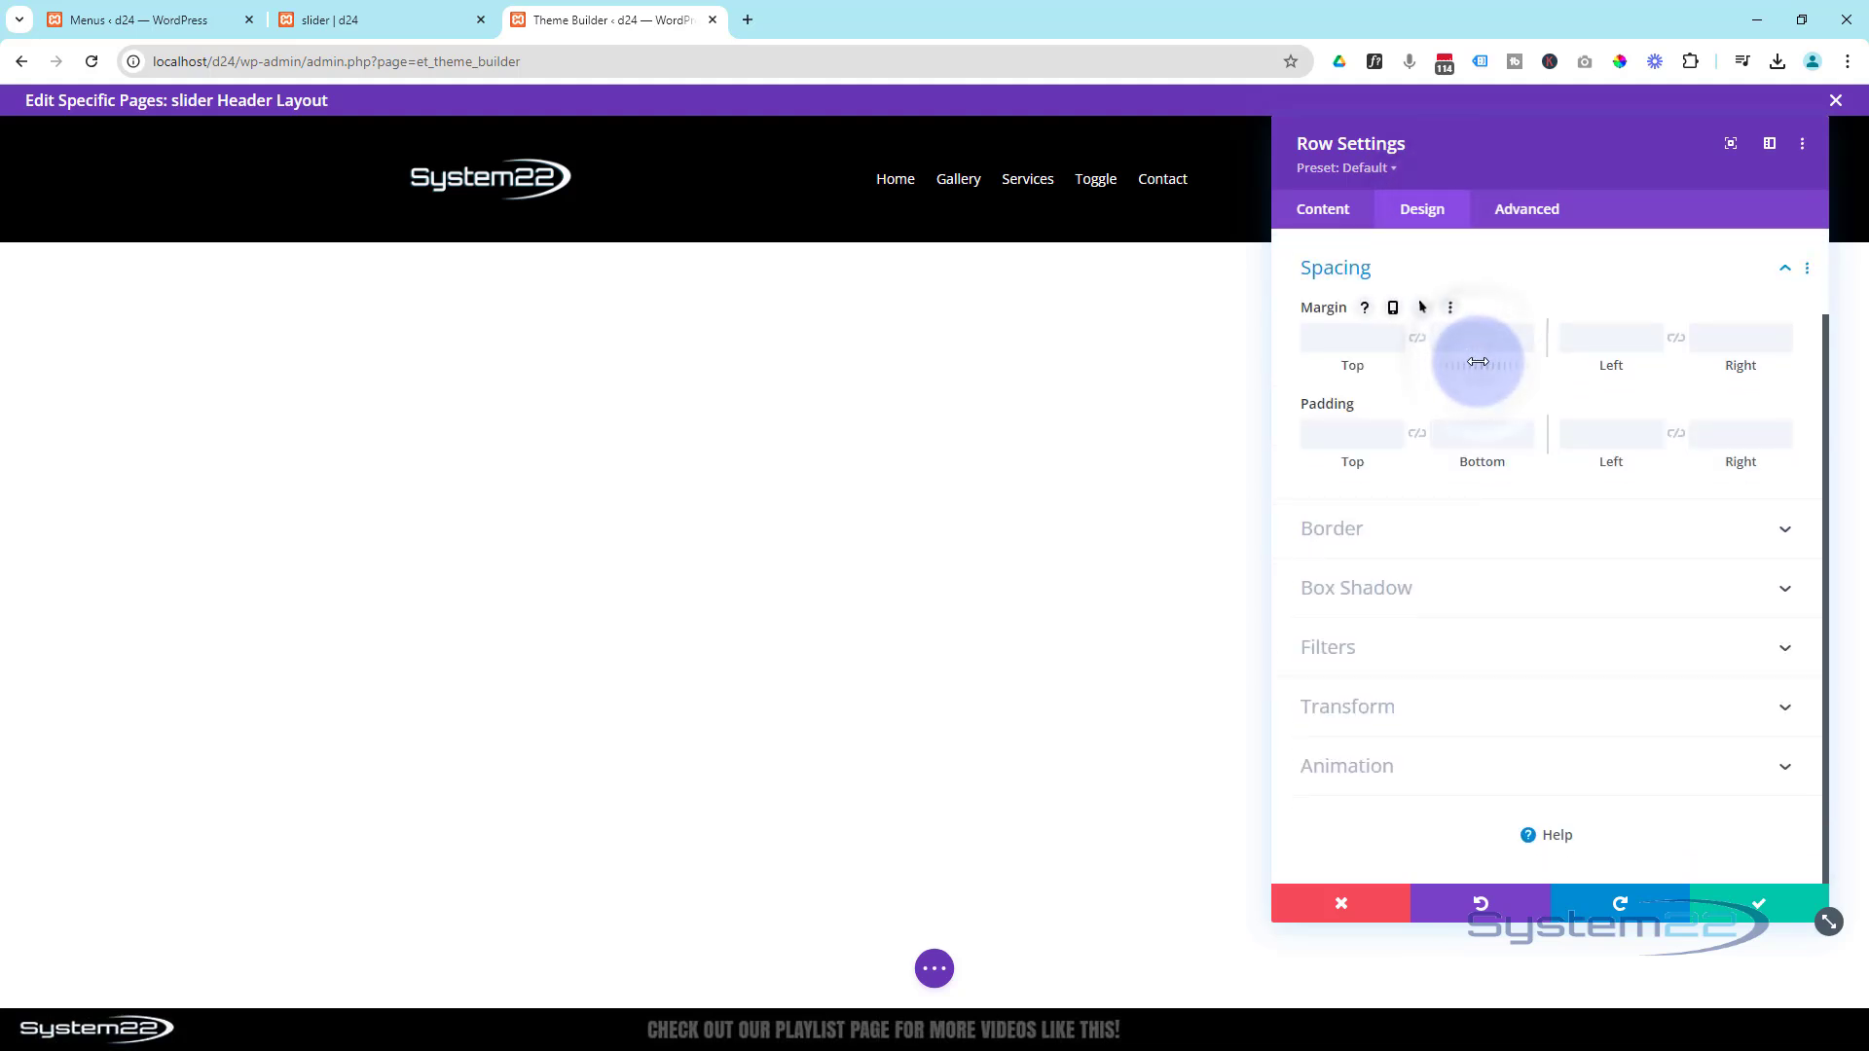
click(1341, 432)
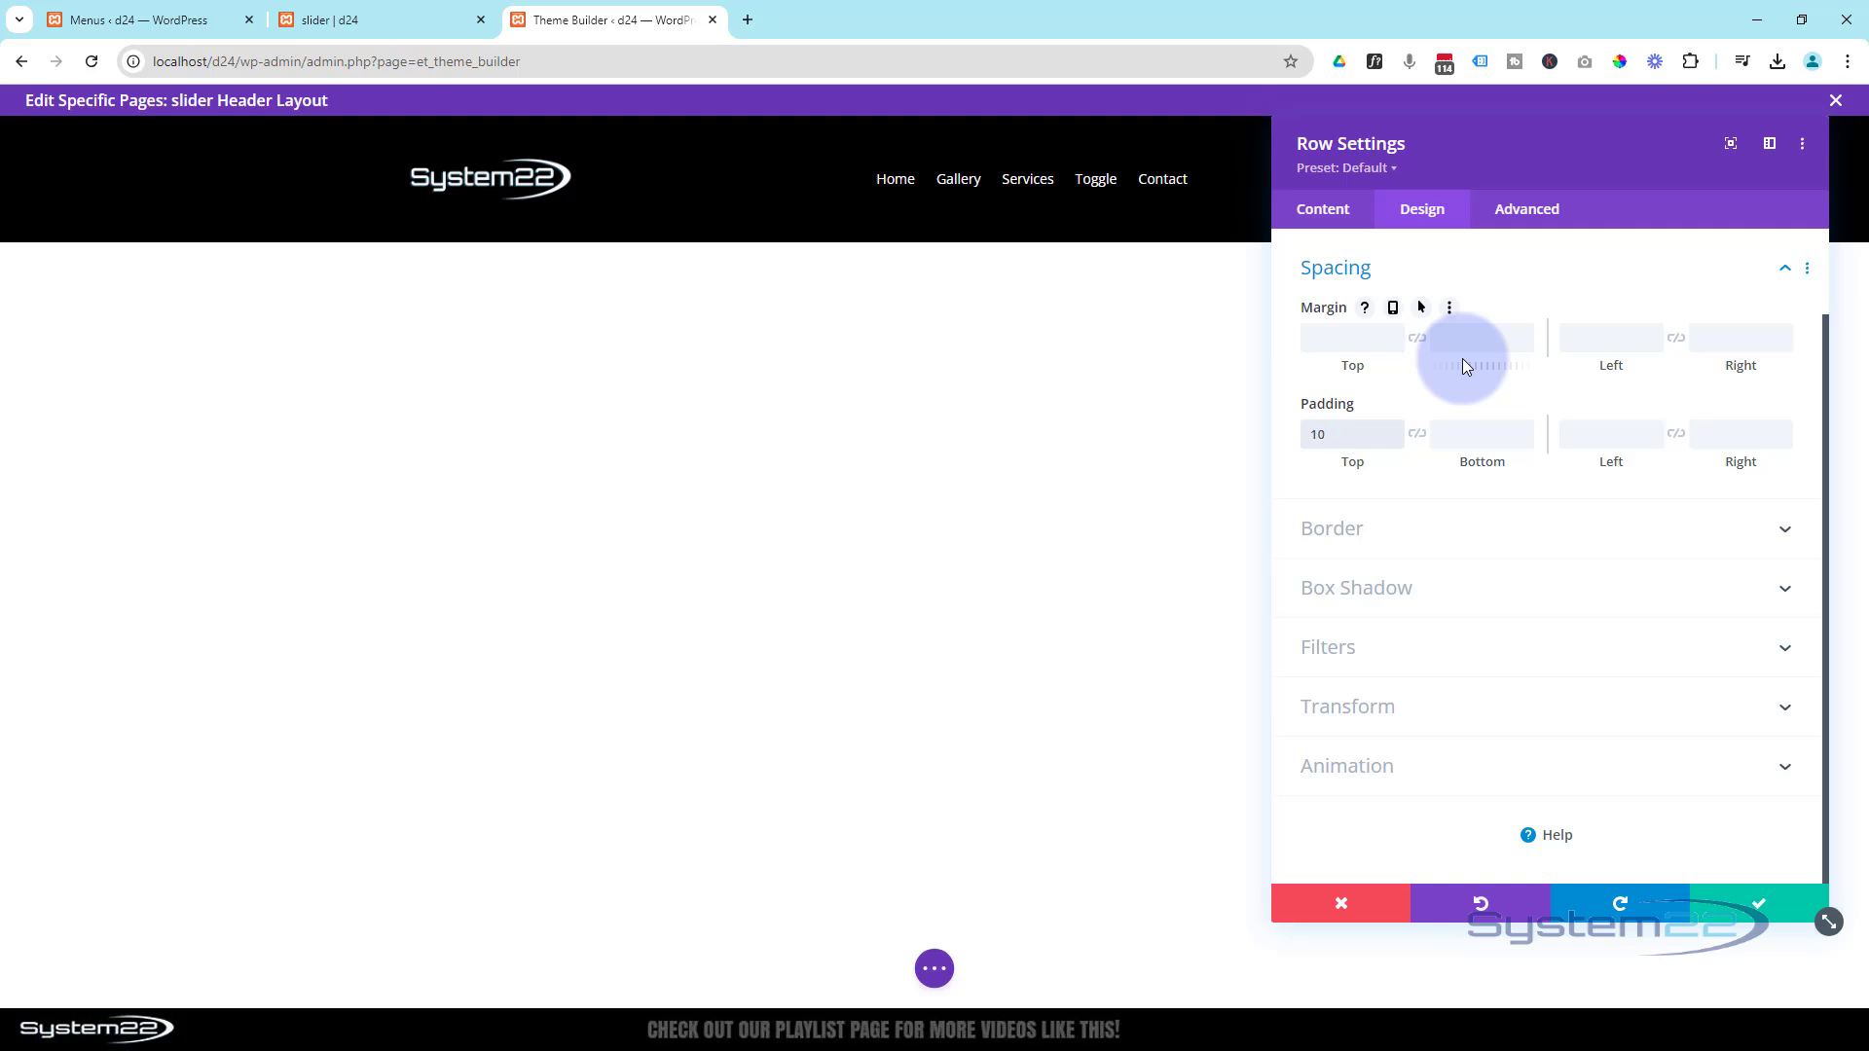
text(px)
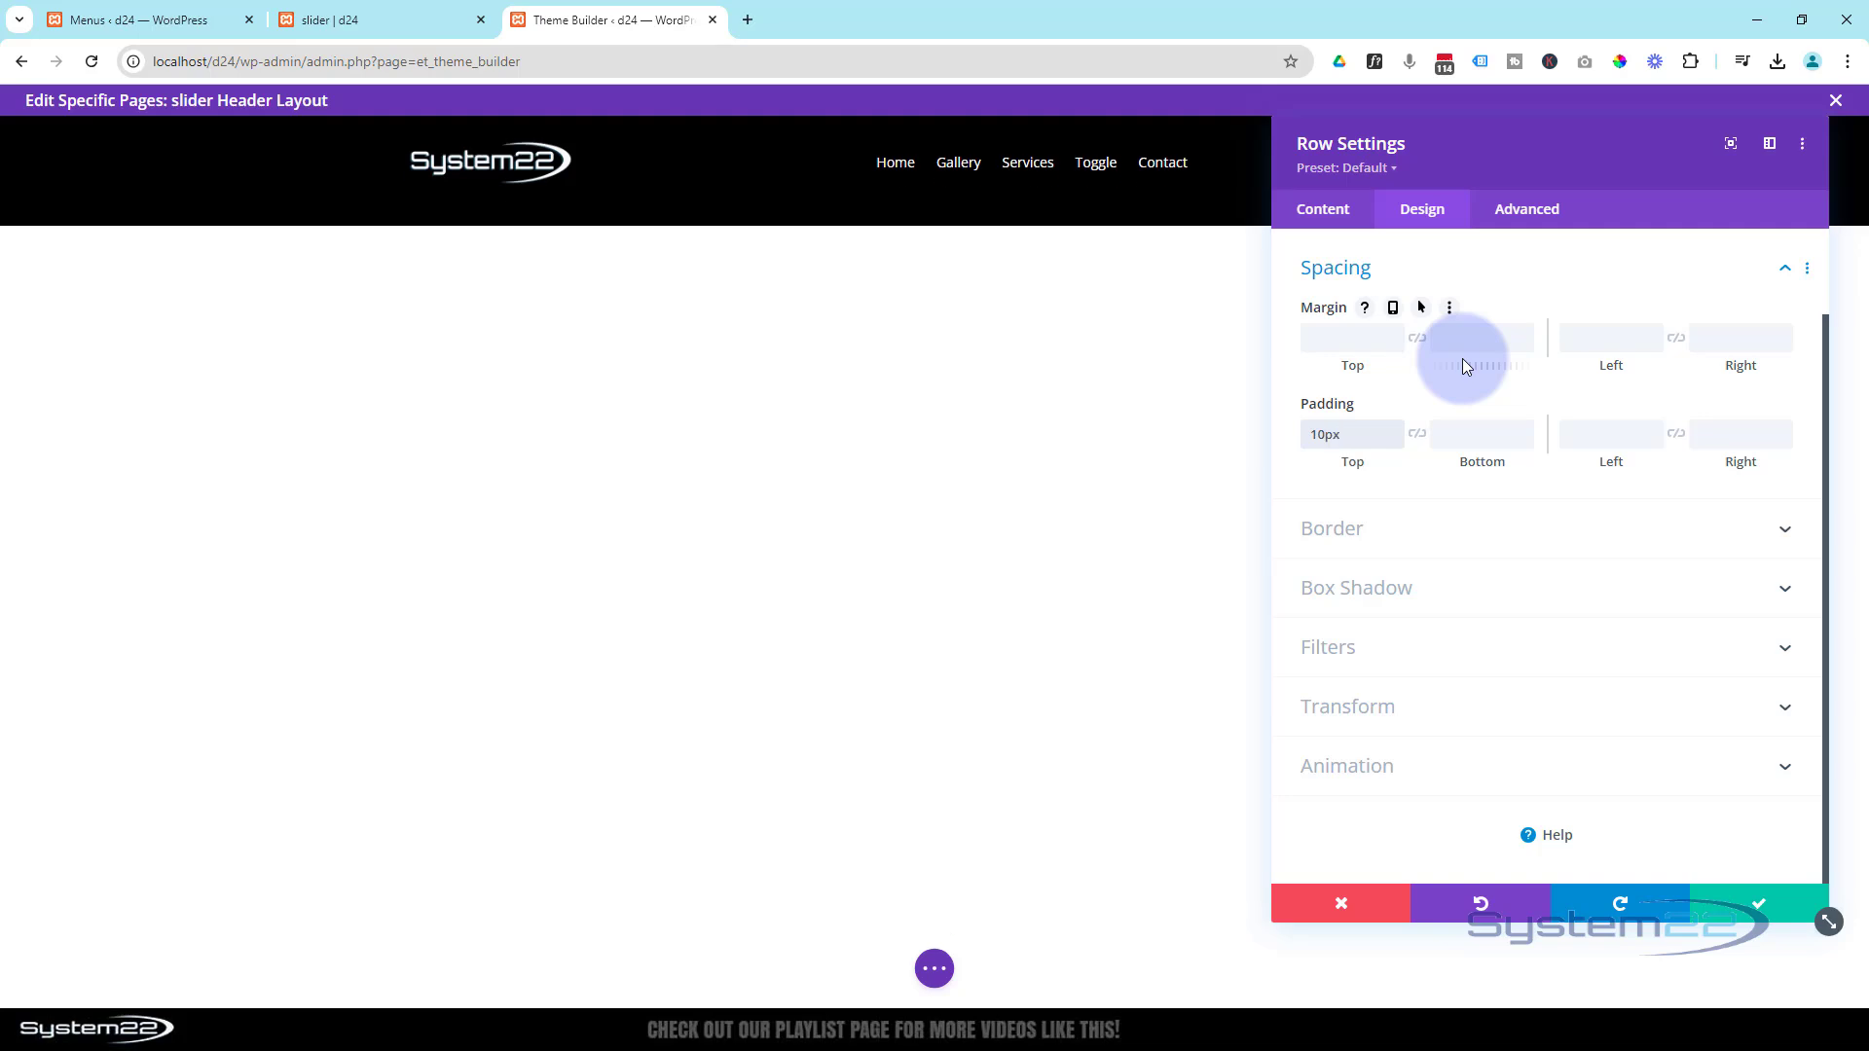
click(1417, 434)
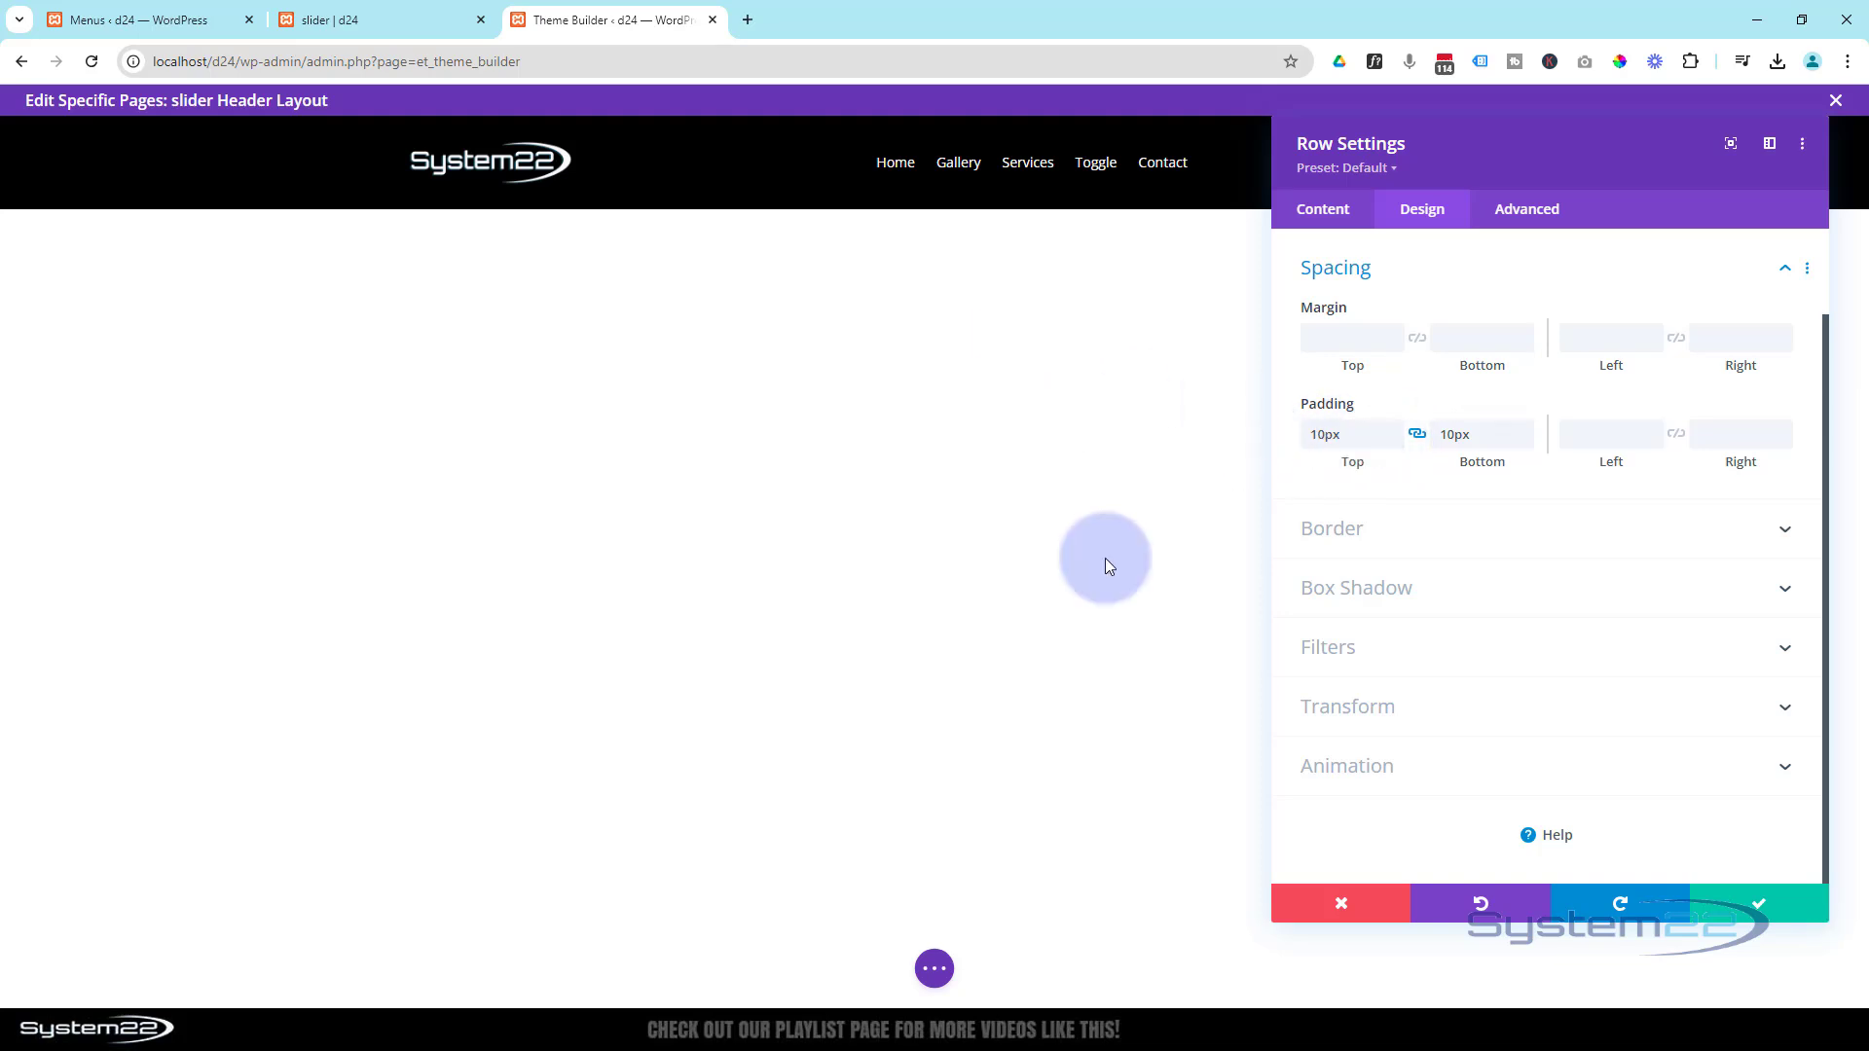
click(1781, 903)
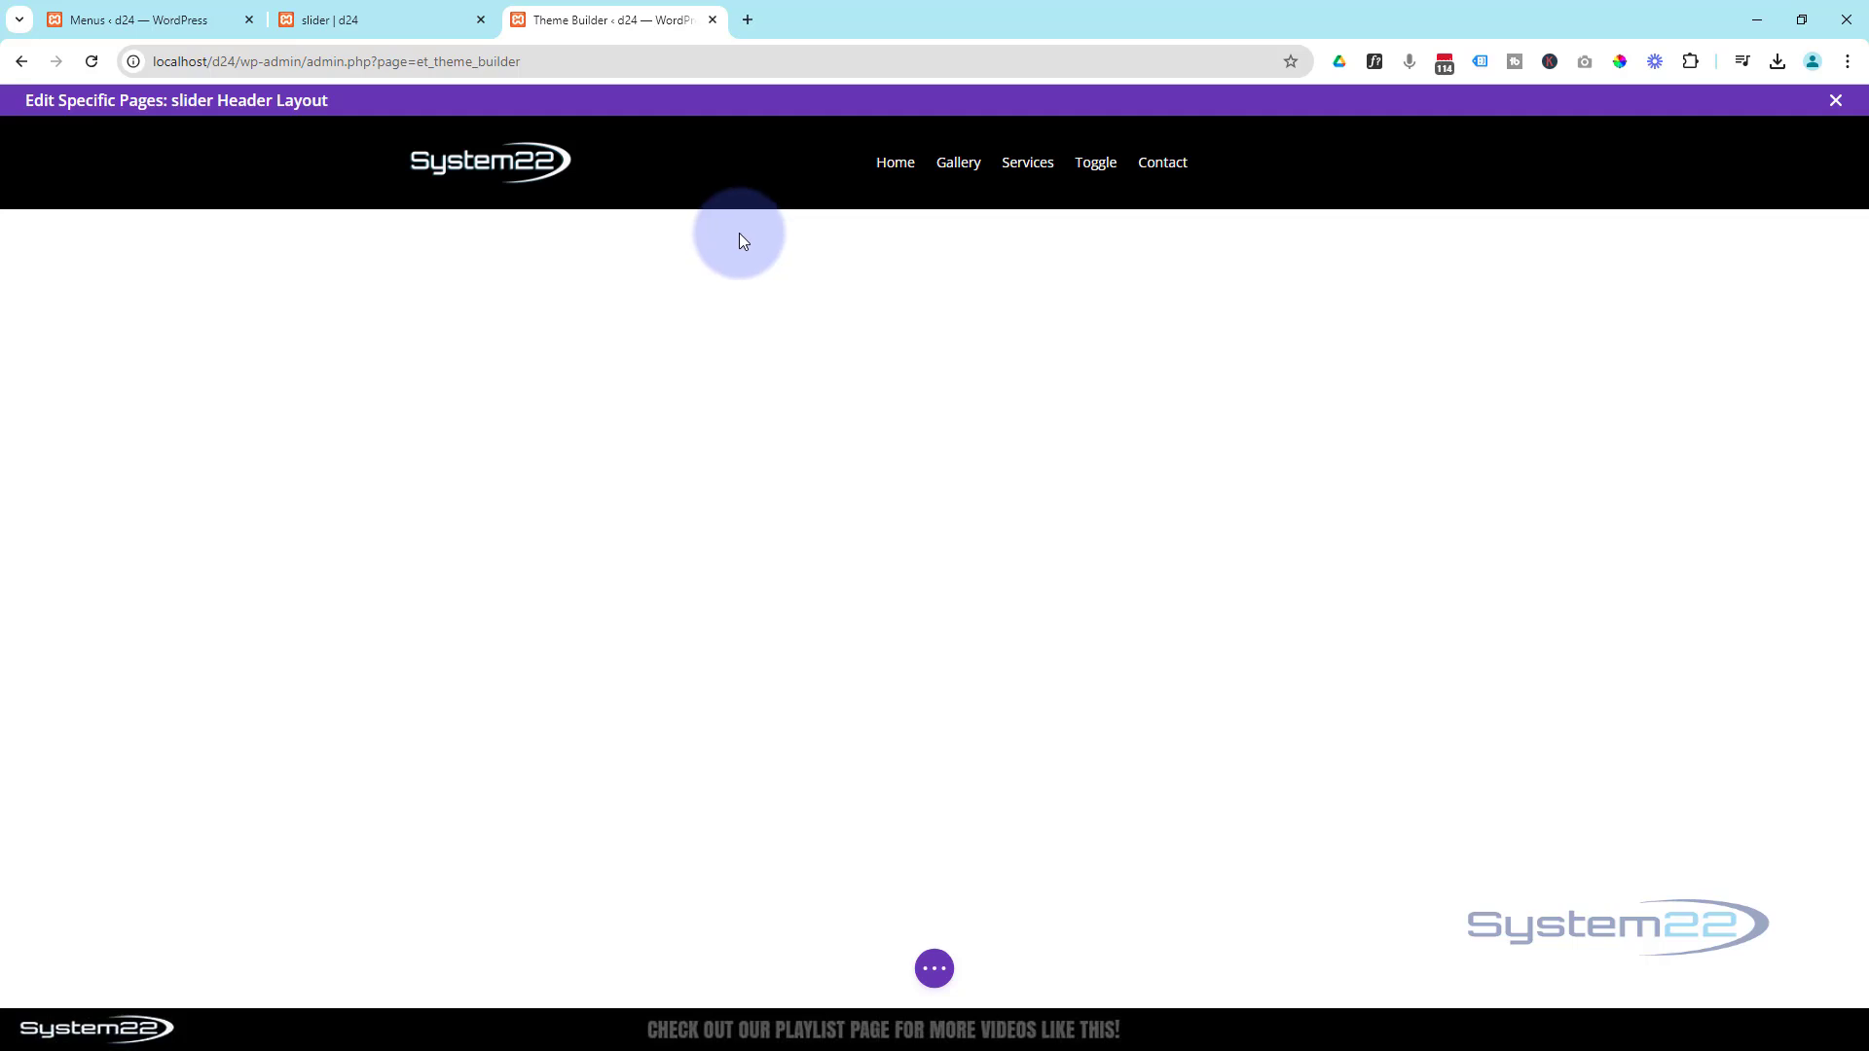
Make the header section's black background fully transparent, rgba(0,0,0,0).
mouse_move(667, 179)
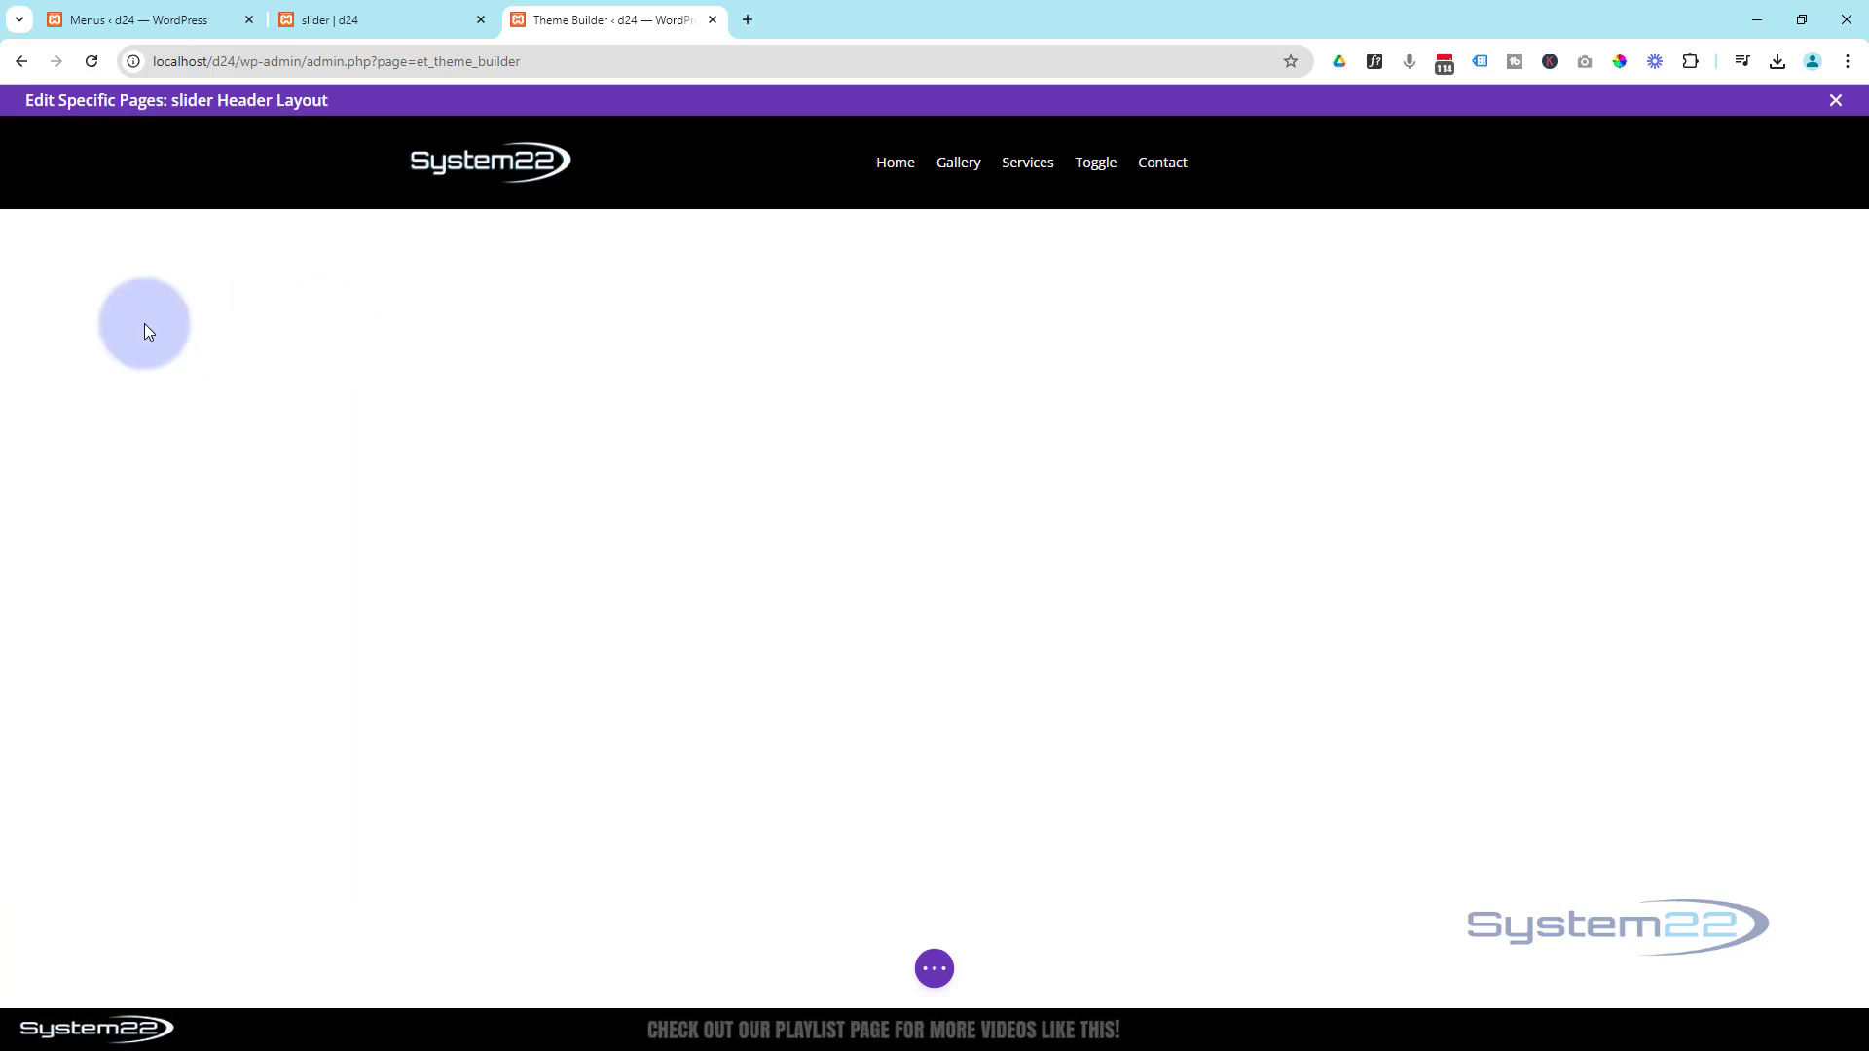
mouse_move(75, 166)
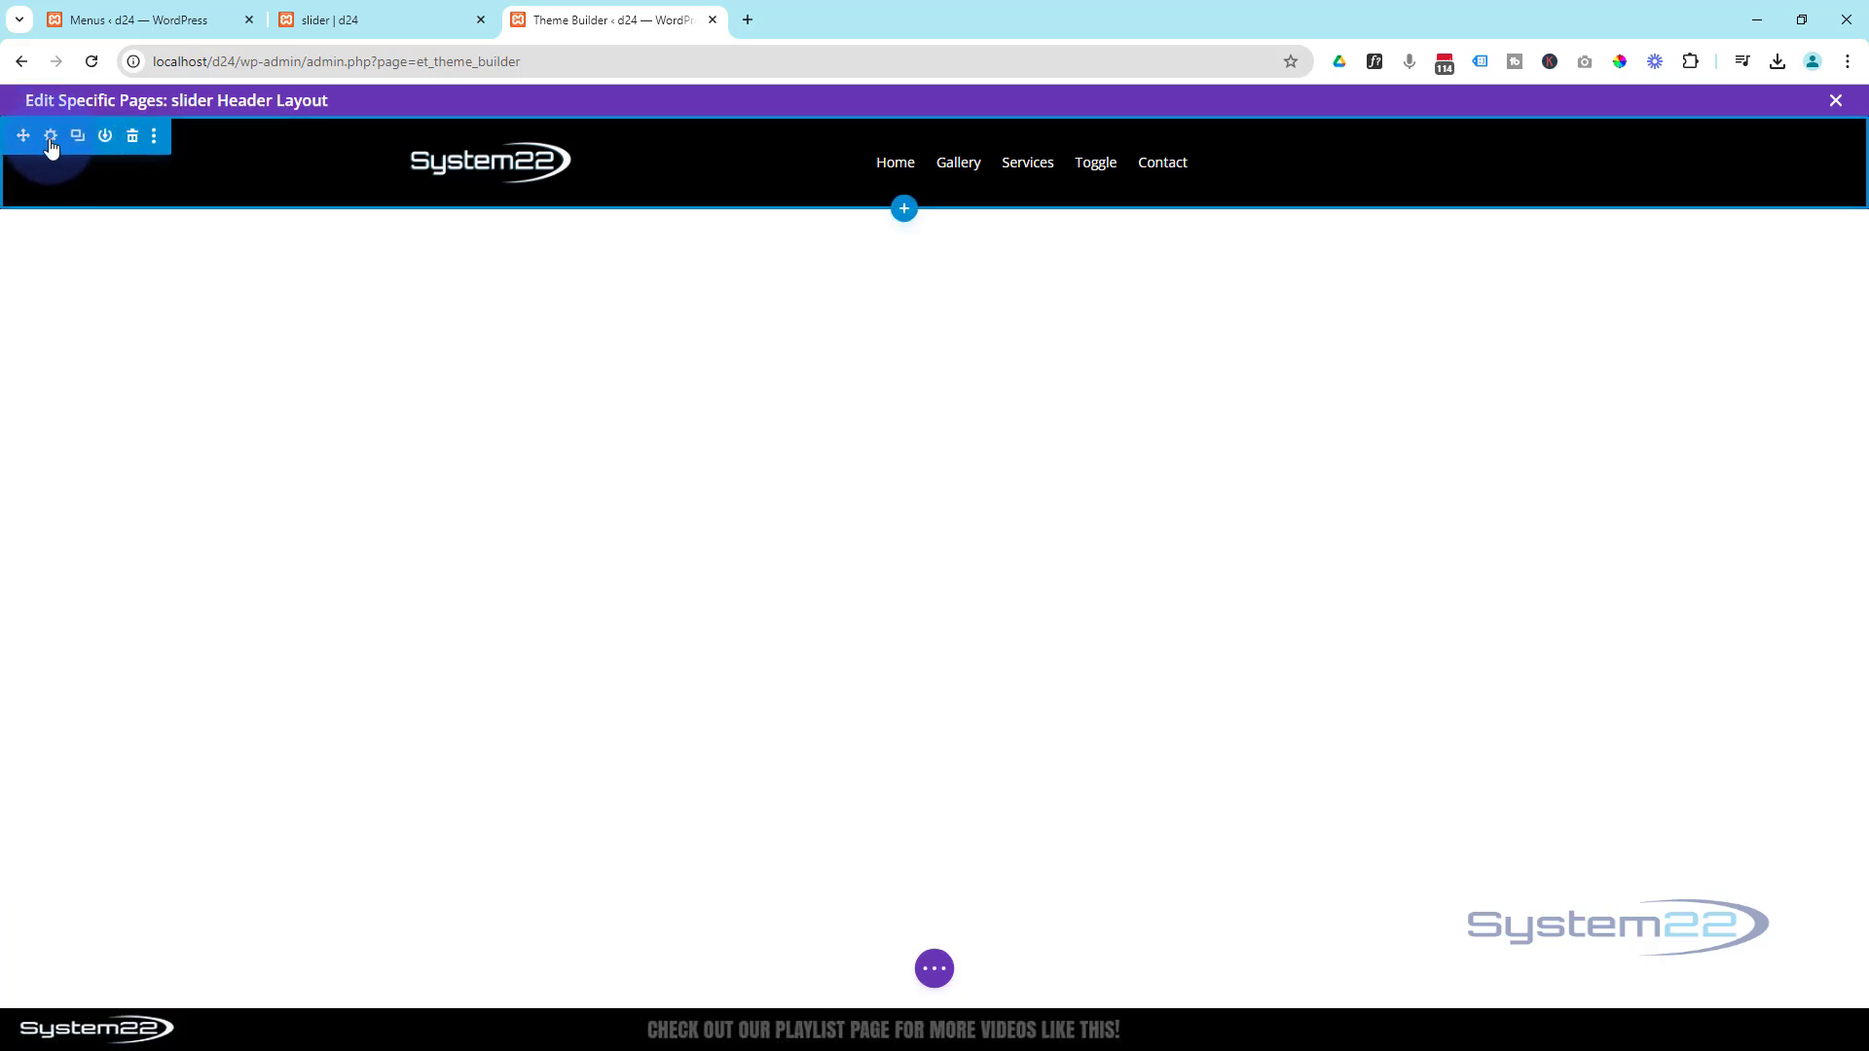
click(51, 137)
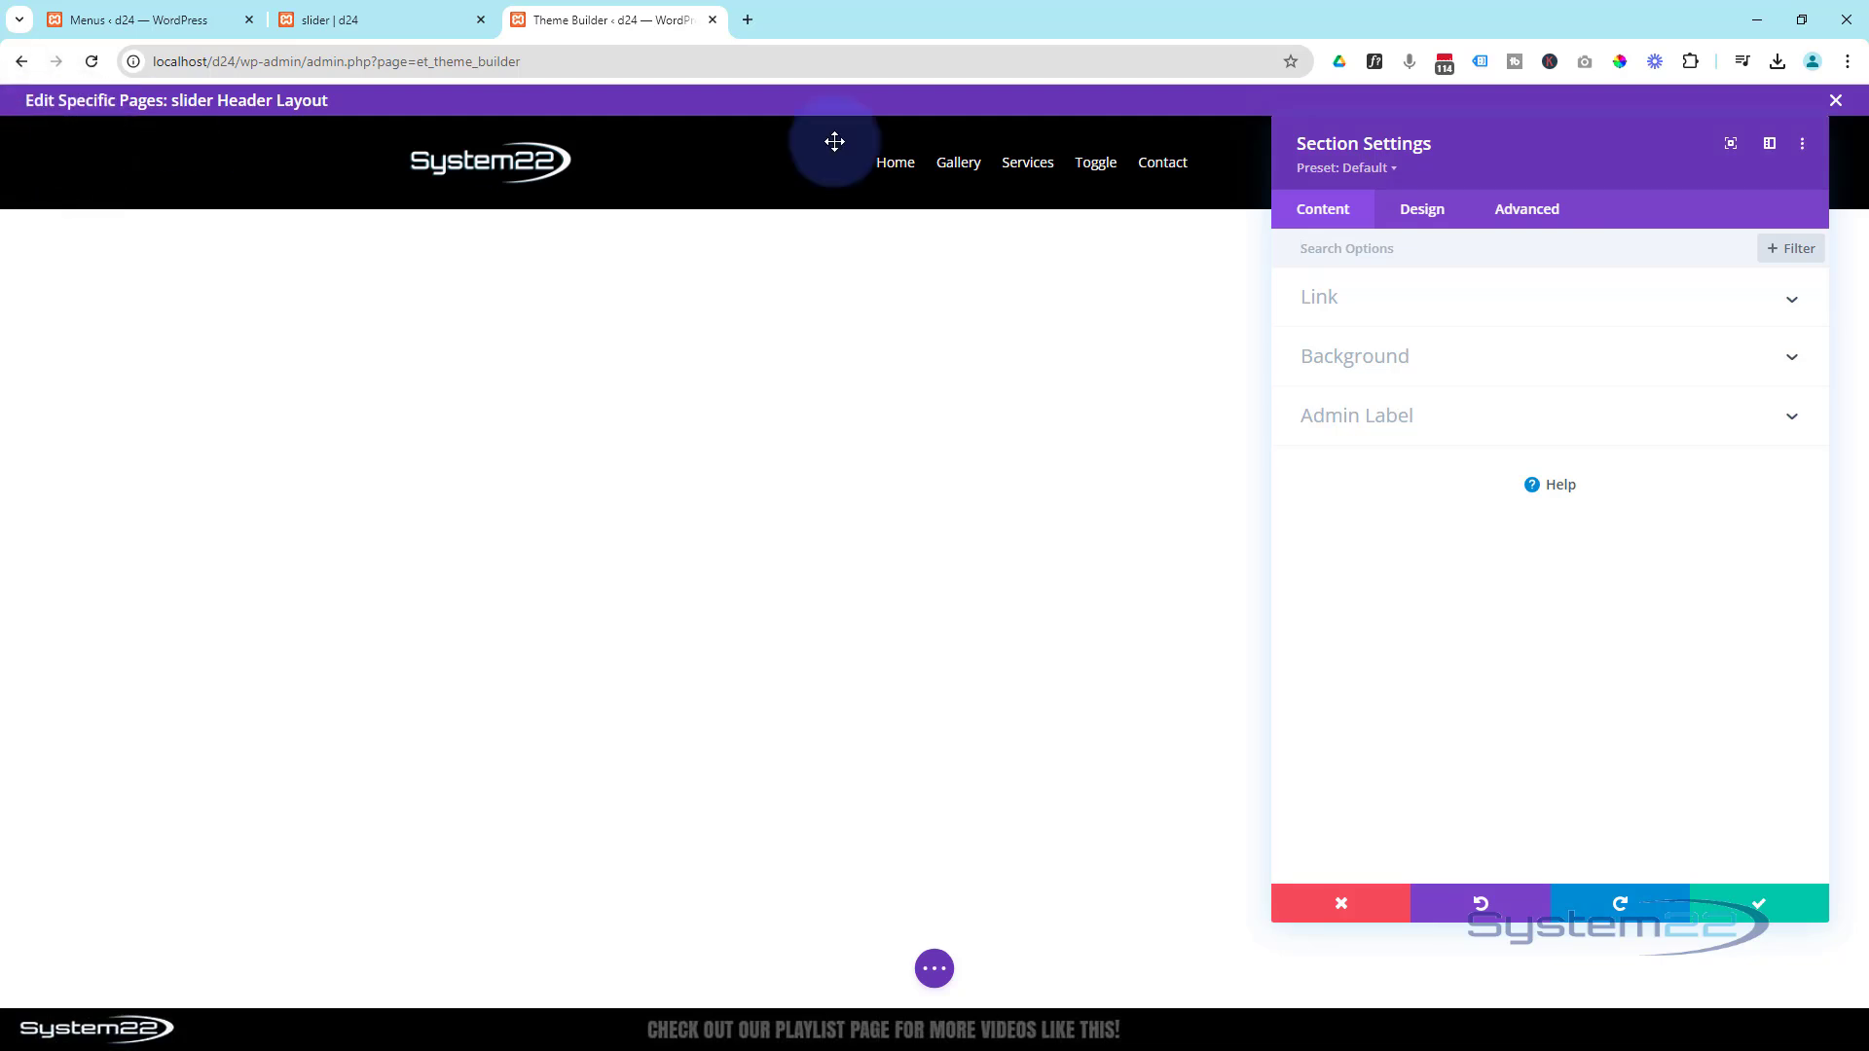
click(1390, 356)
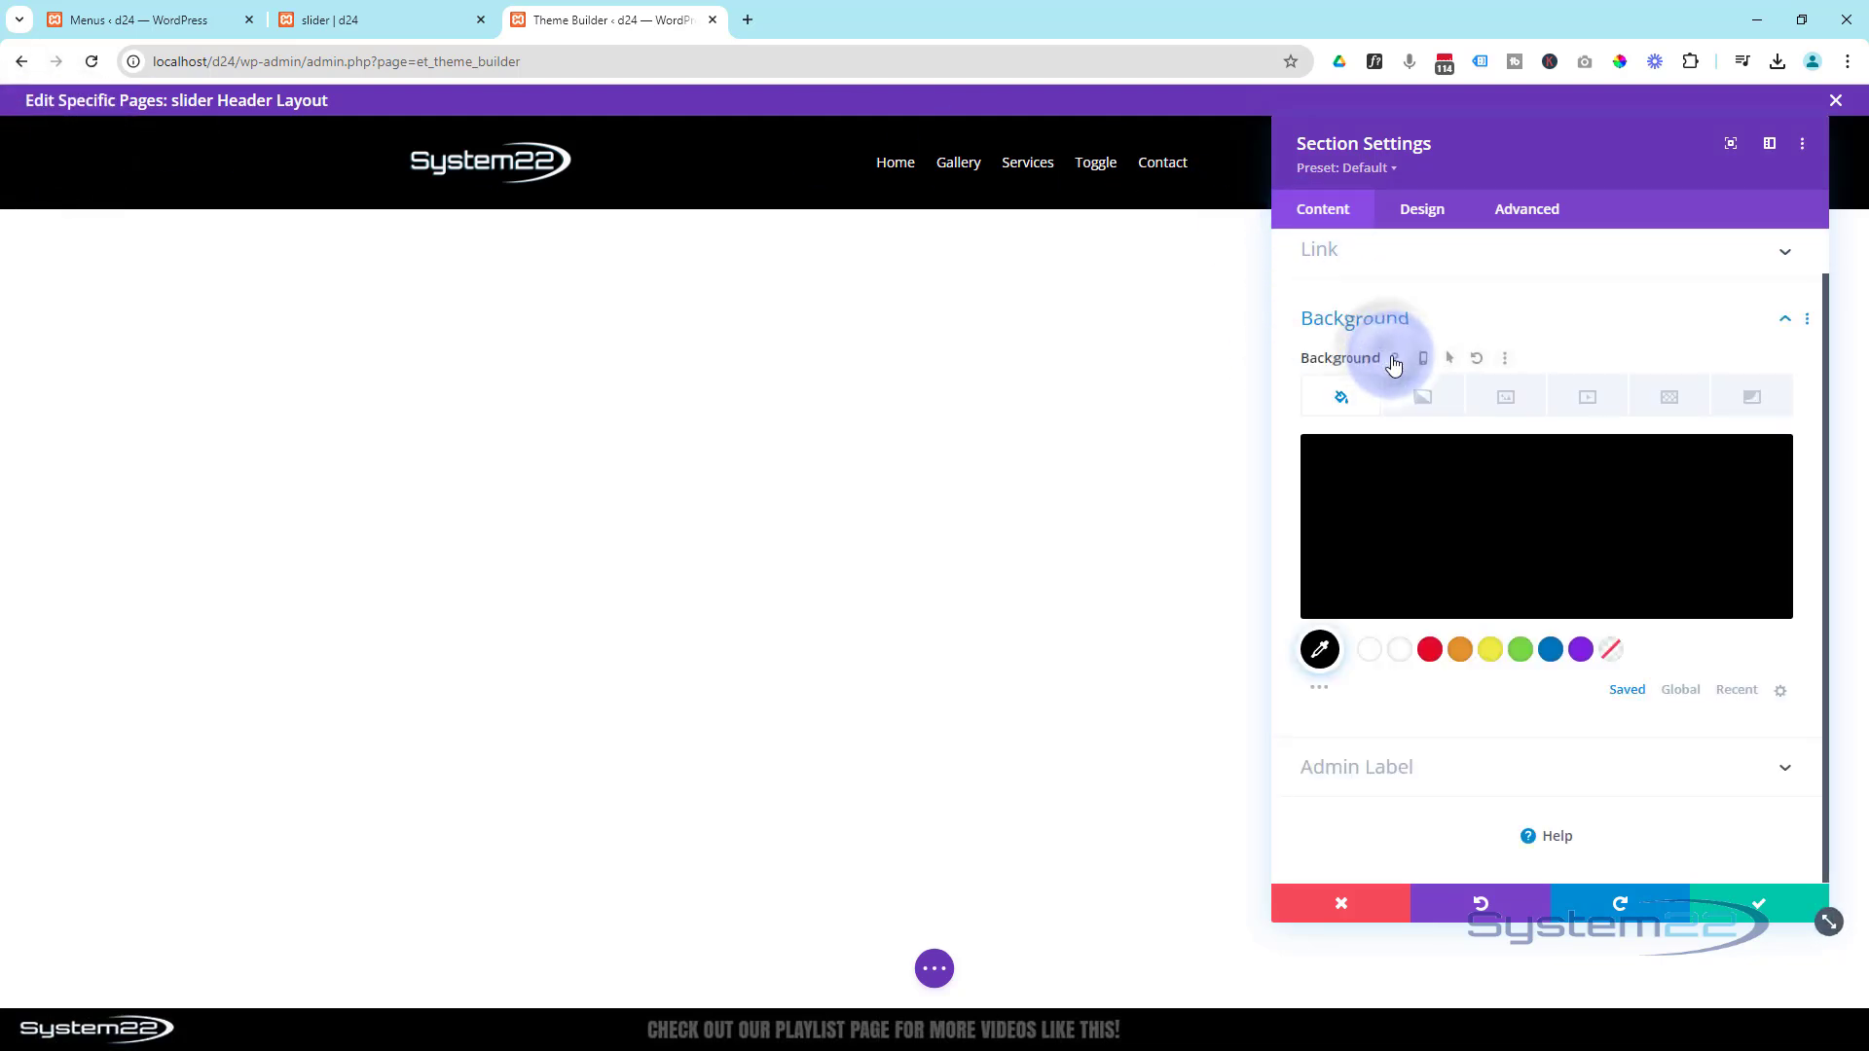
click(1487, 527)
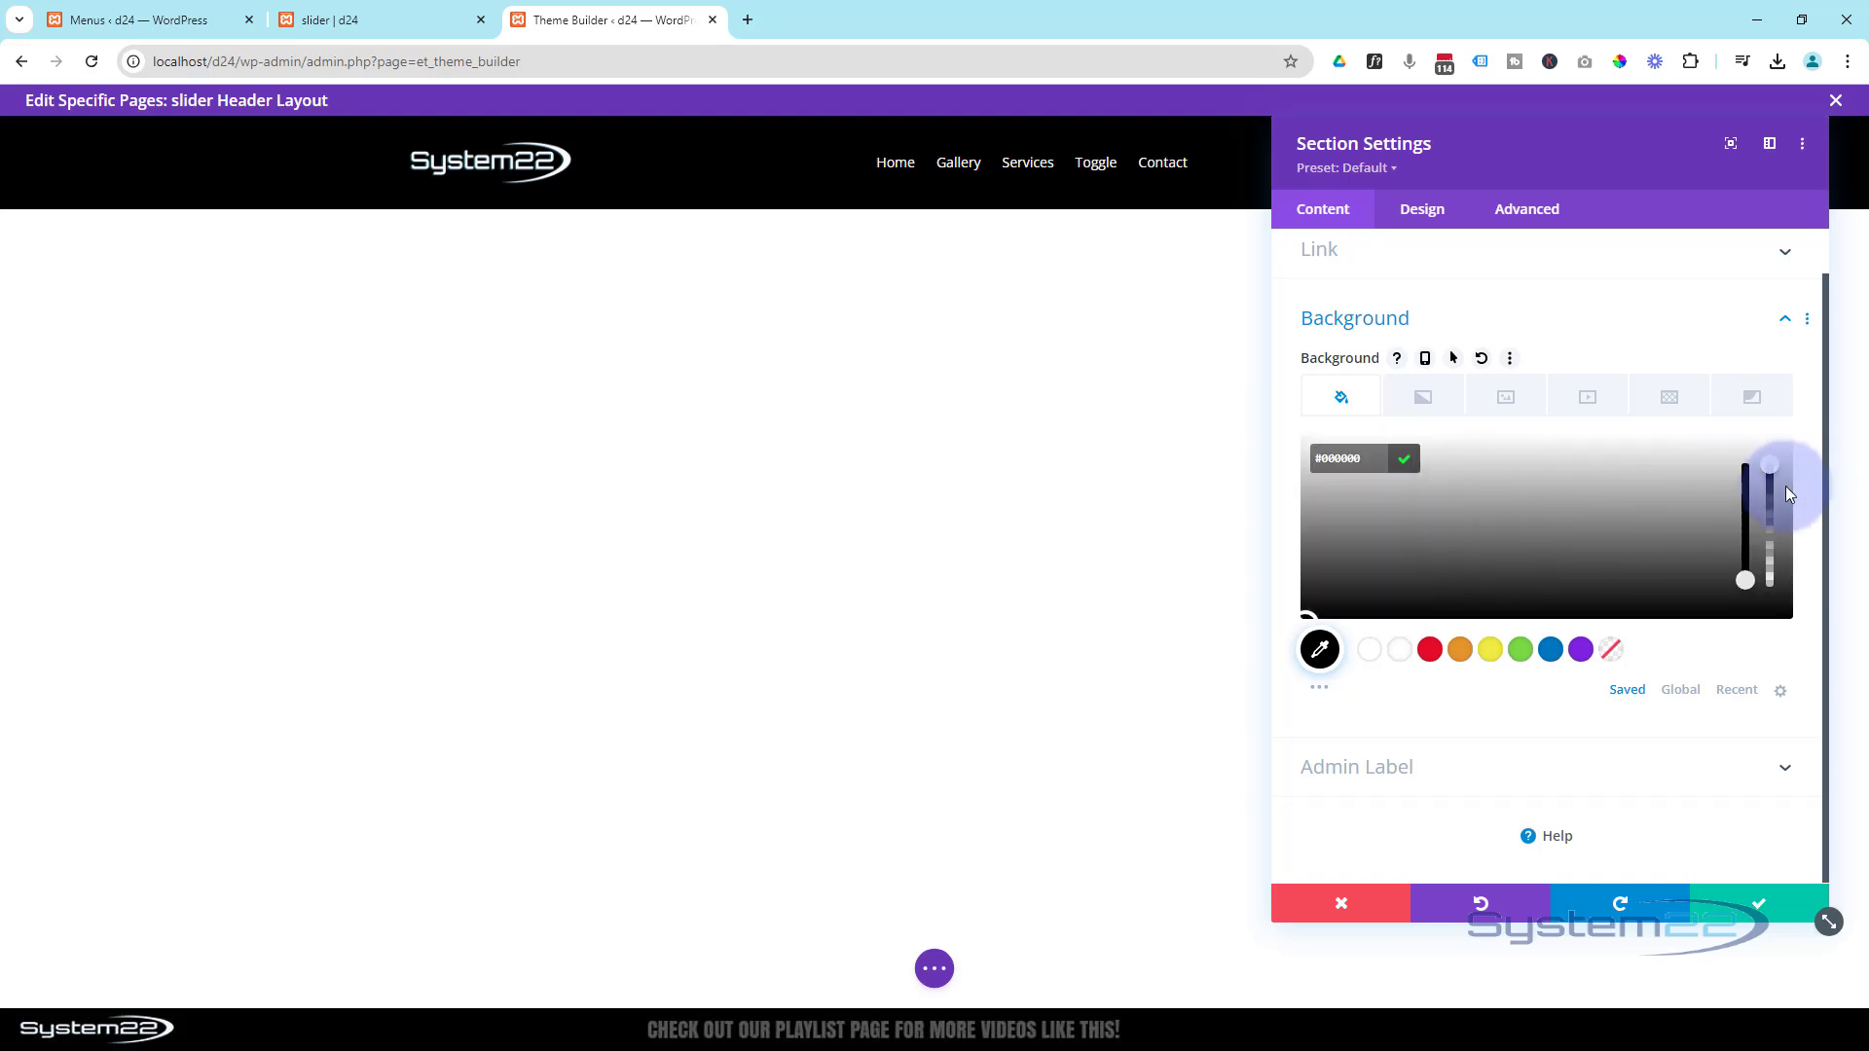
drag(1771, 469, 1777, 609)
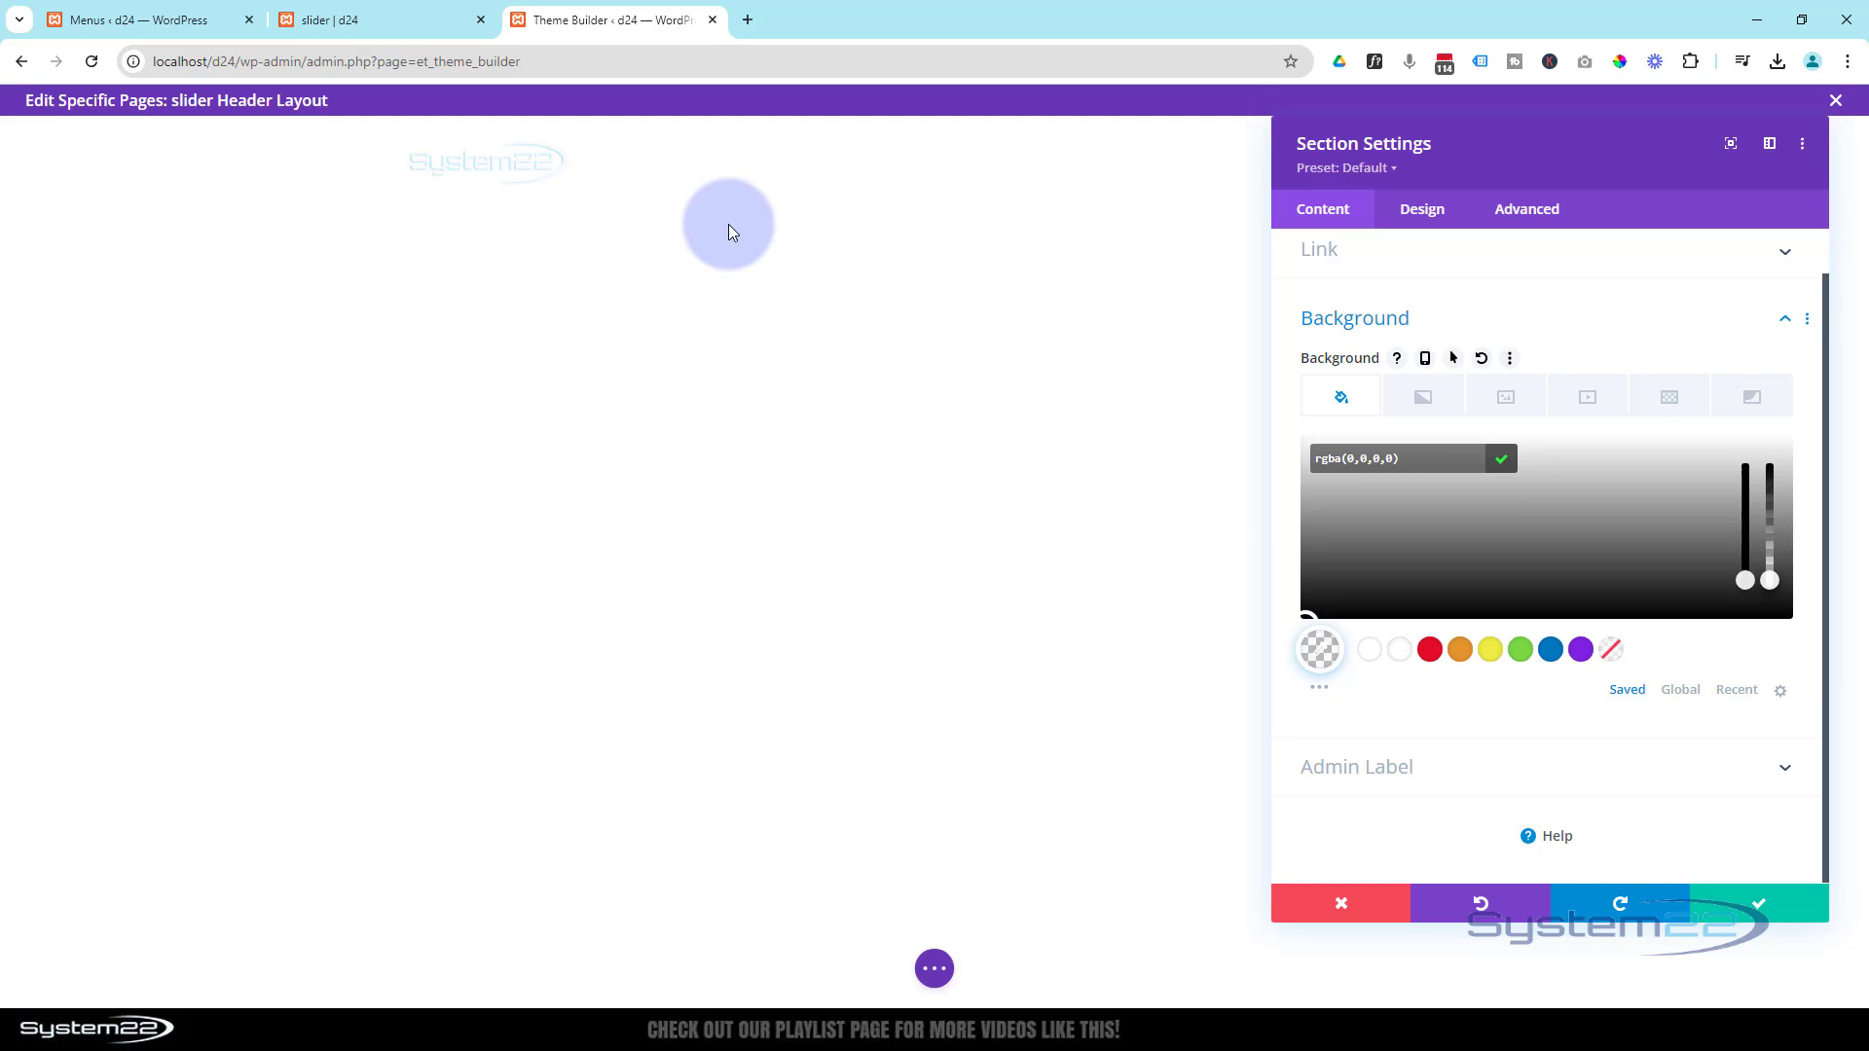
Set the header section's sticky position to Stick to Top in its scroll effects.
click(1526, 212)
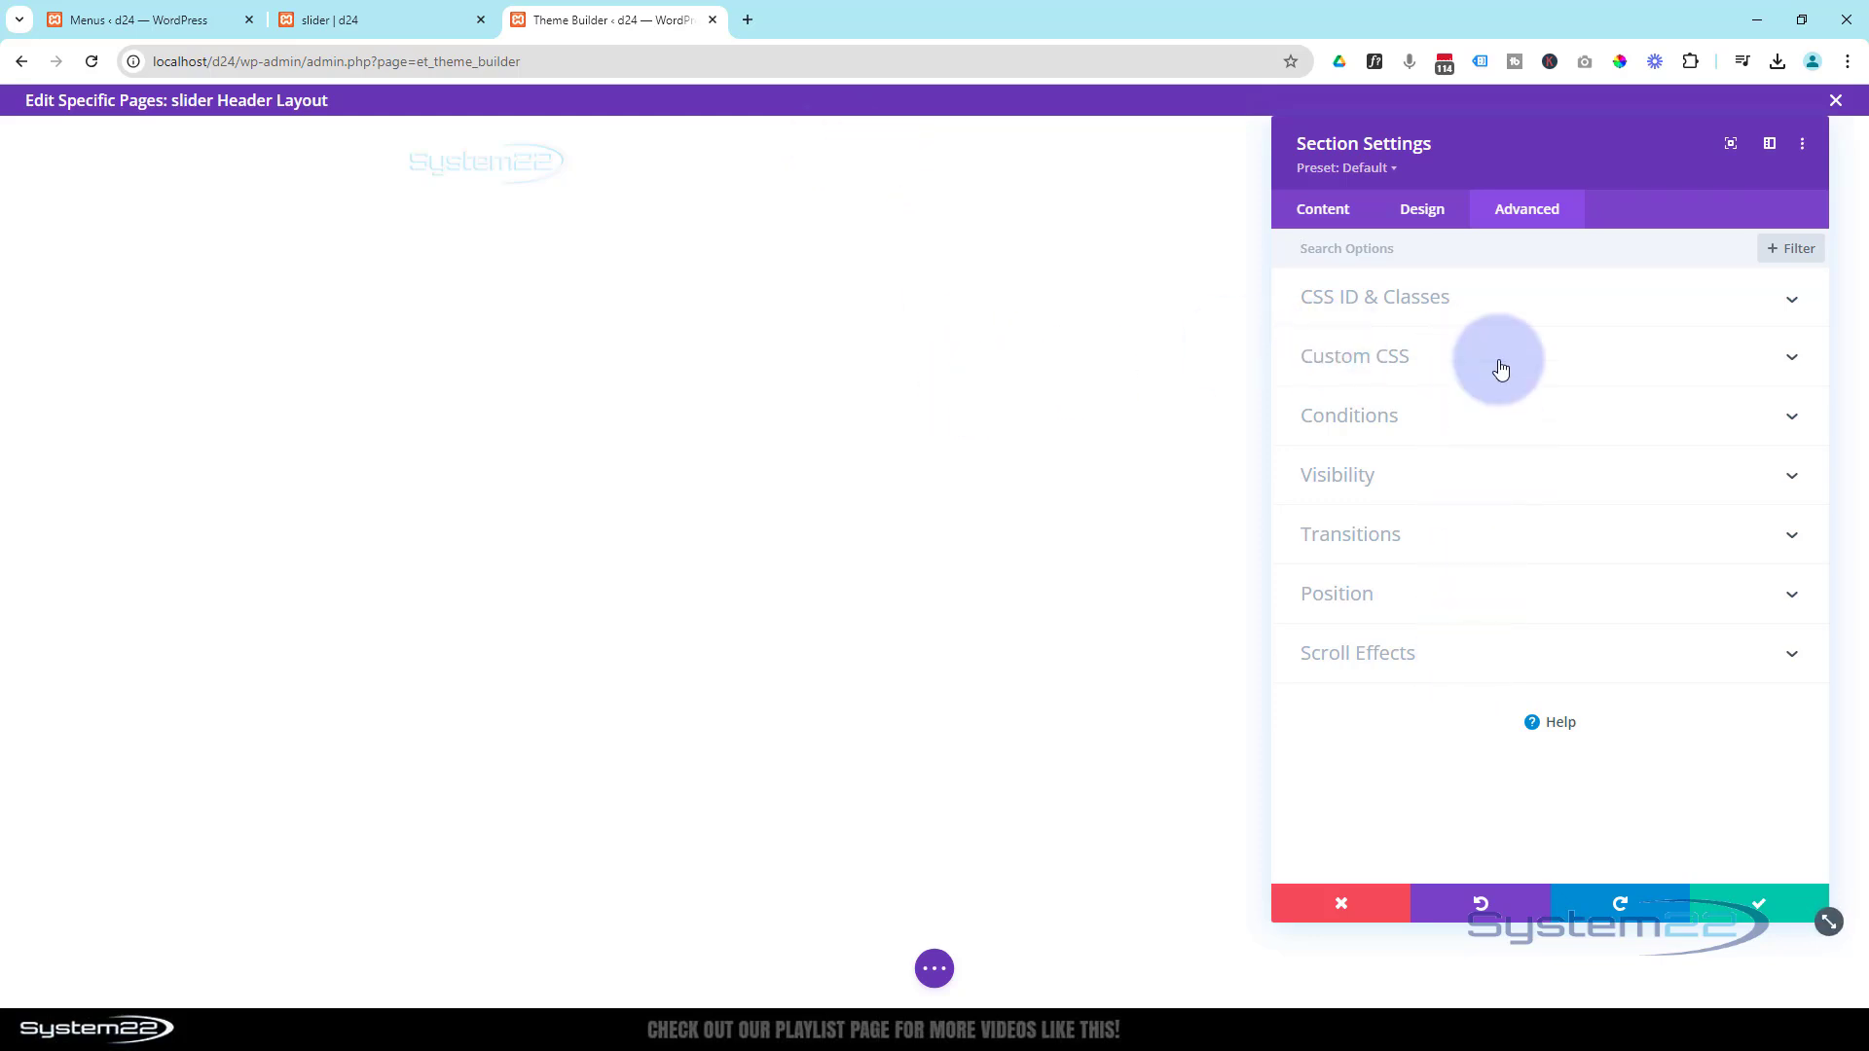
click(1436, 672)
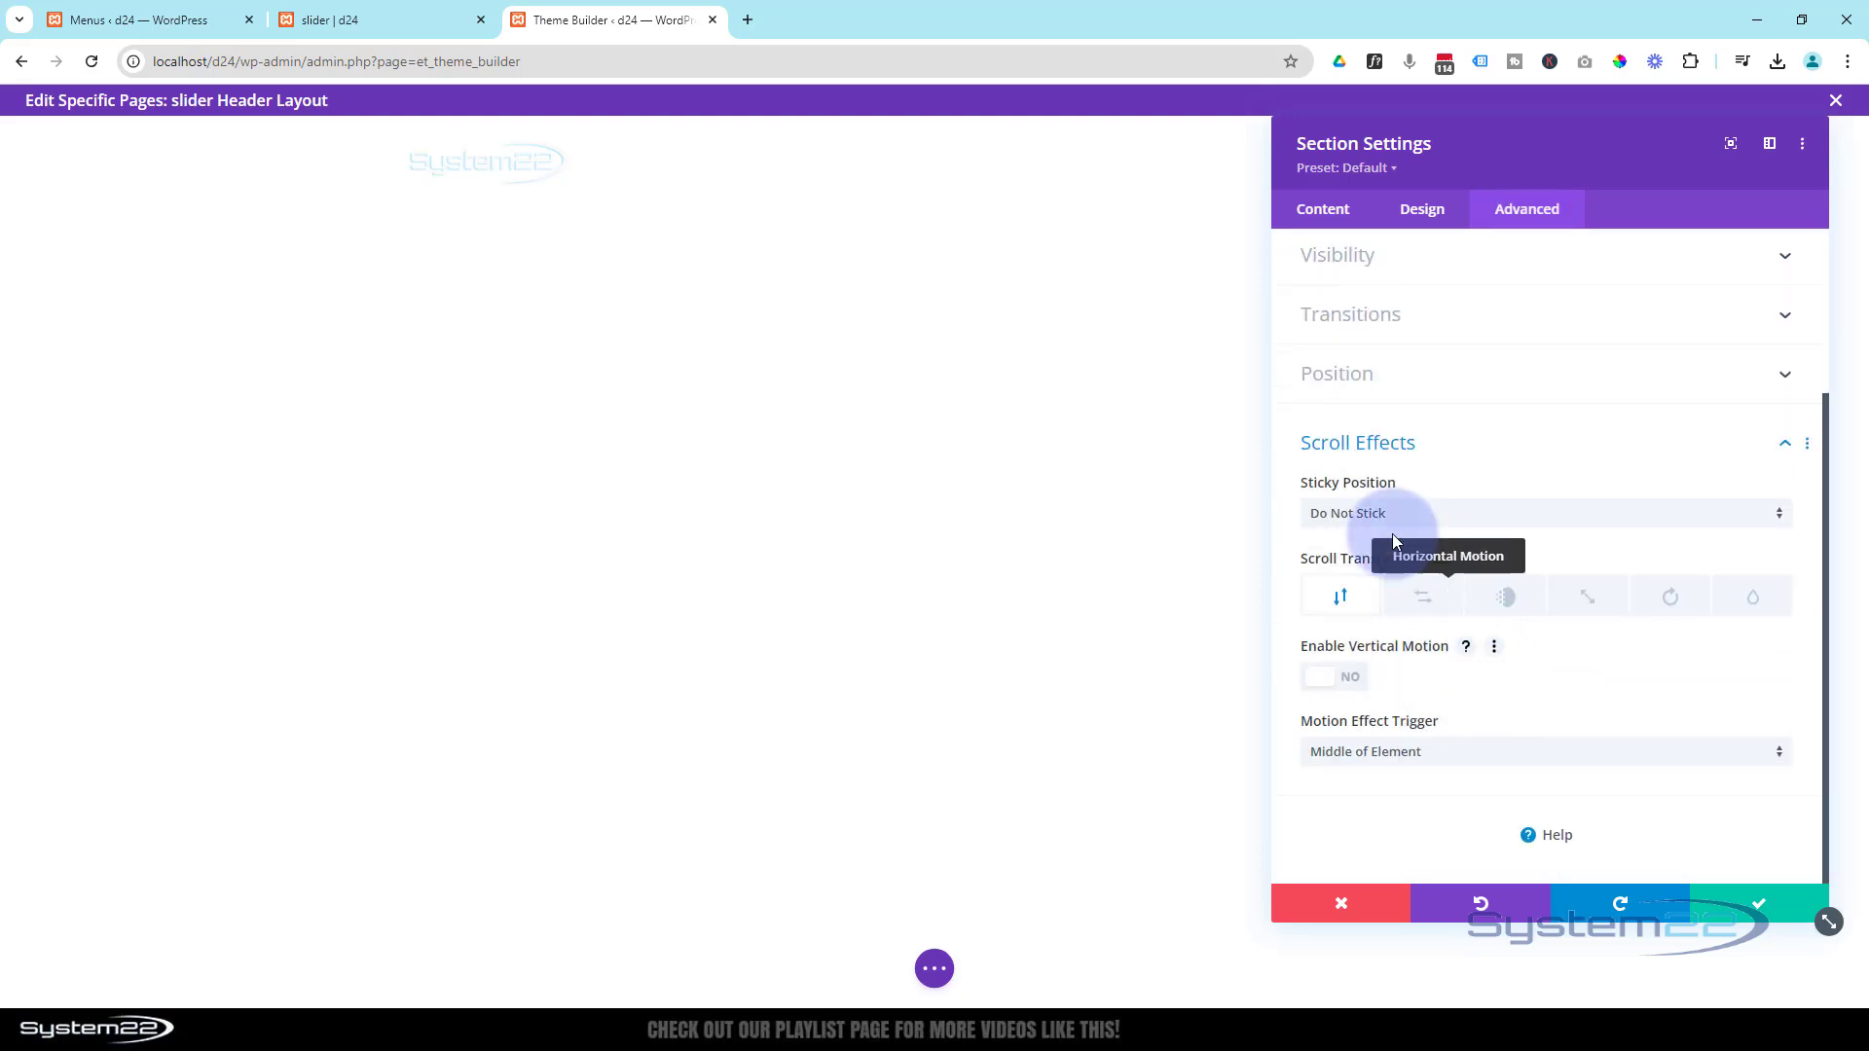
click(1432, 514)
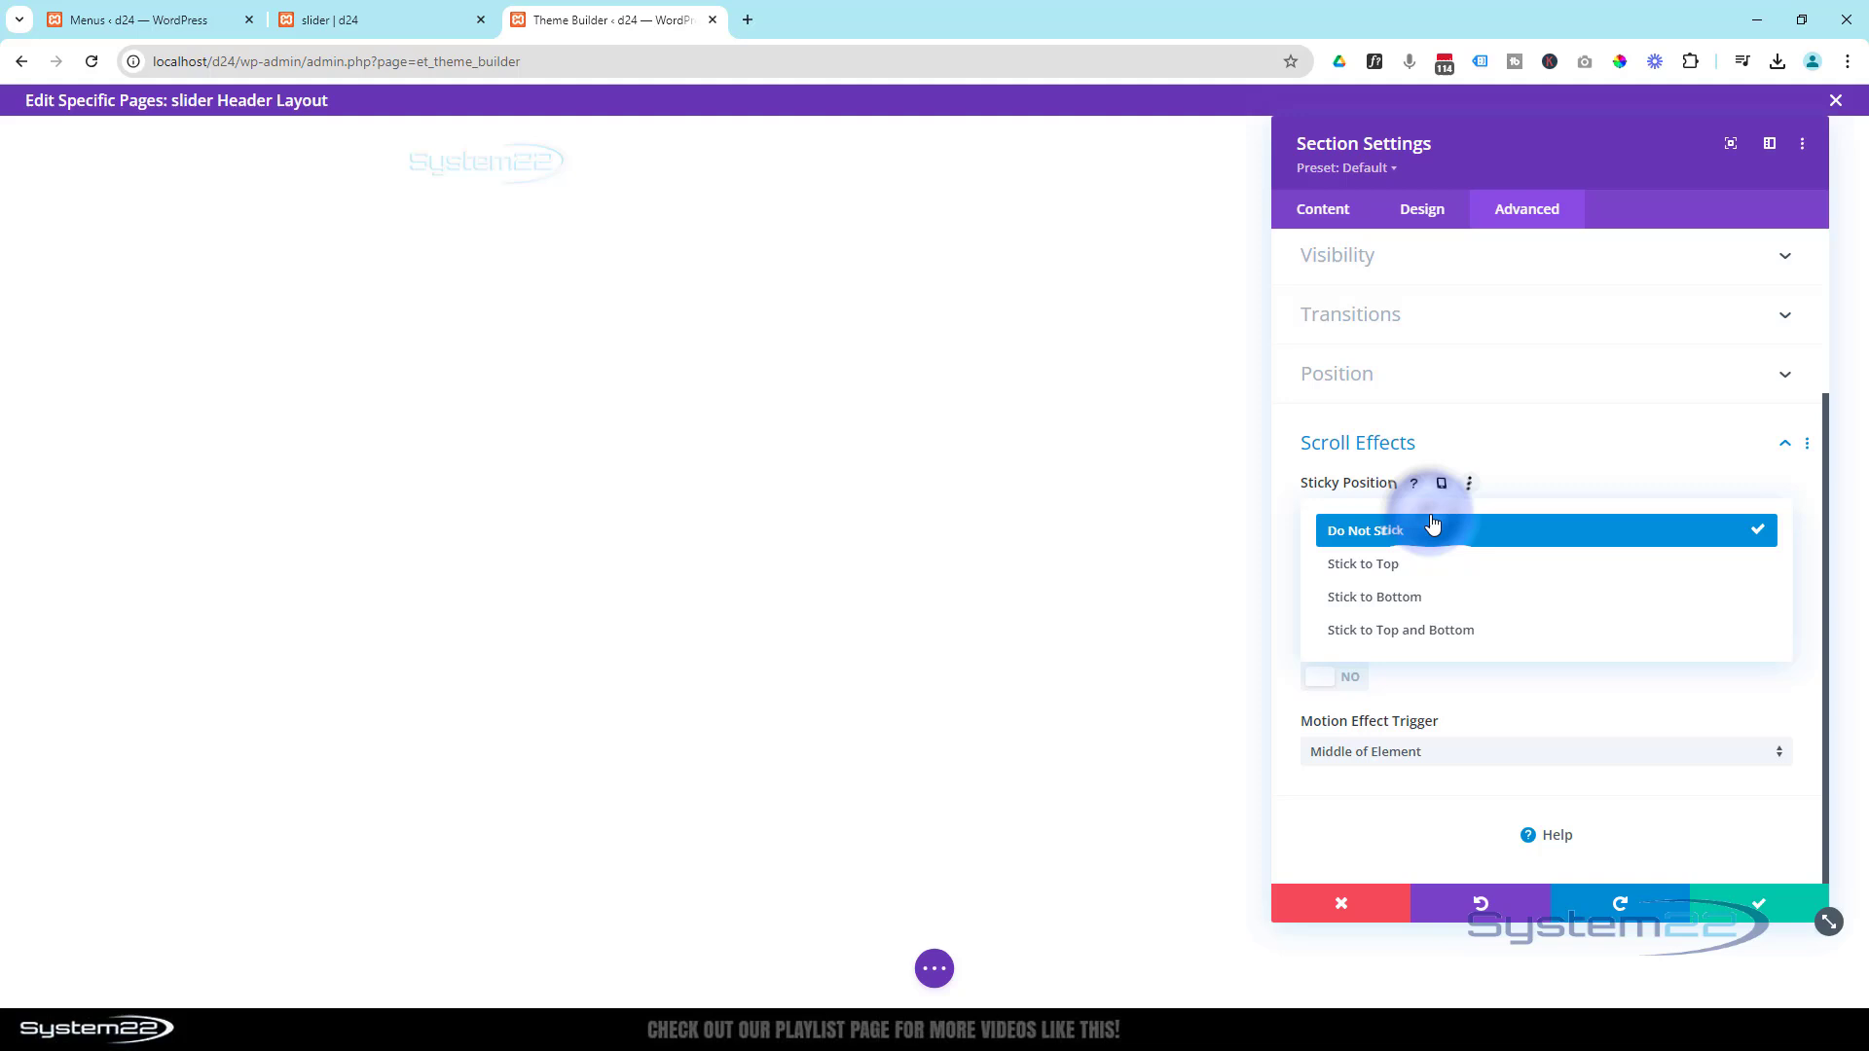
click(1410, 565)
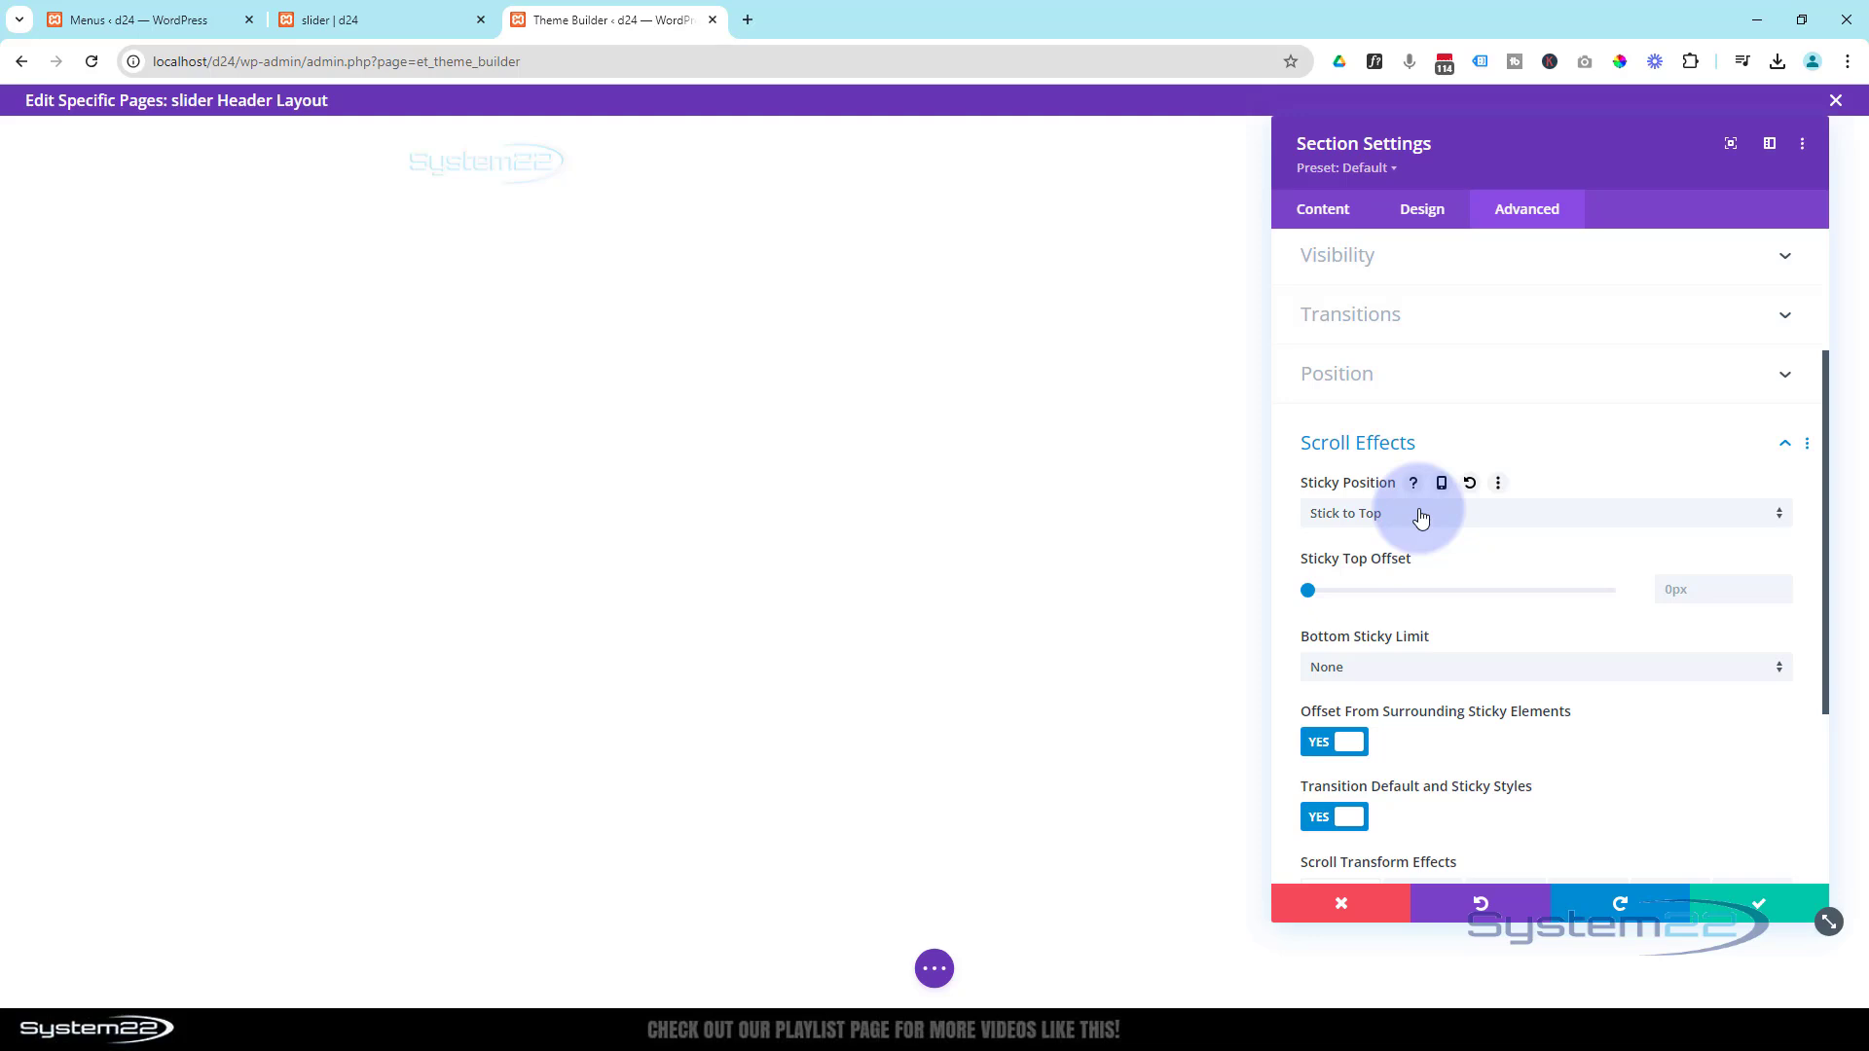
Give the header section a sticky-state background of semi-transparent black, rgba(0,0,0,0.7), and save the section settings.
click(1325, 212)
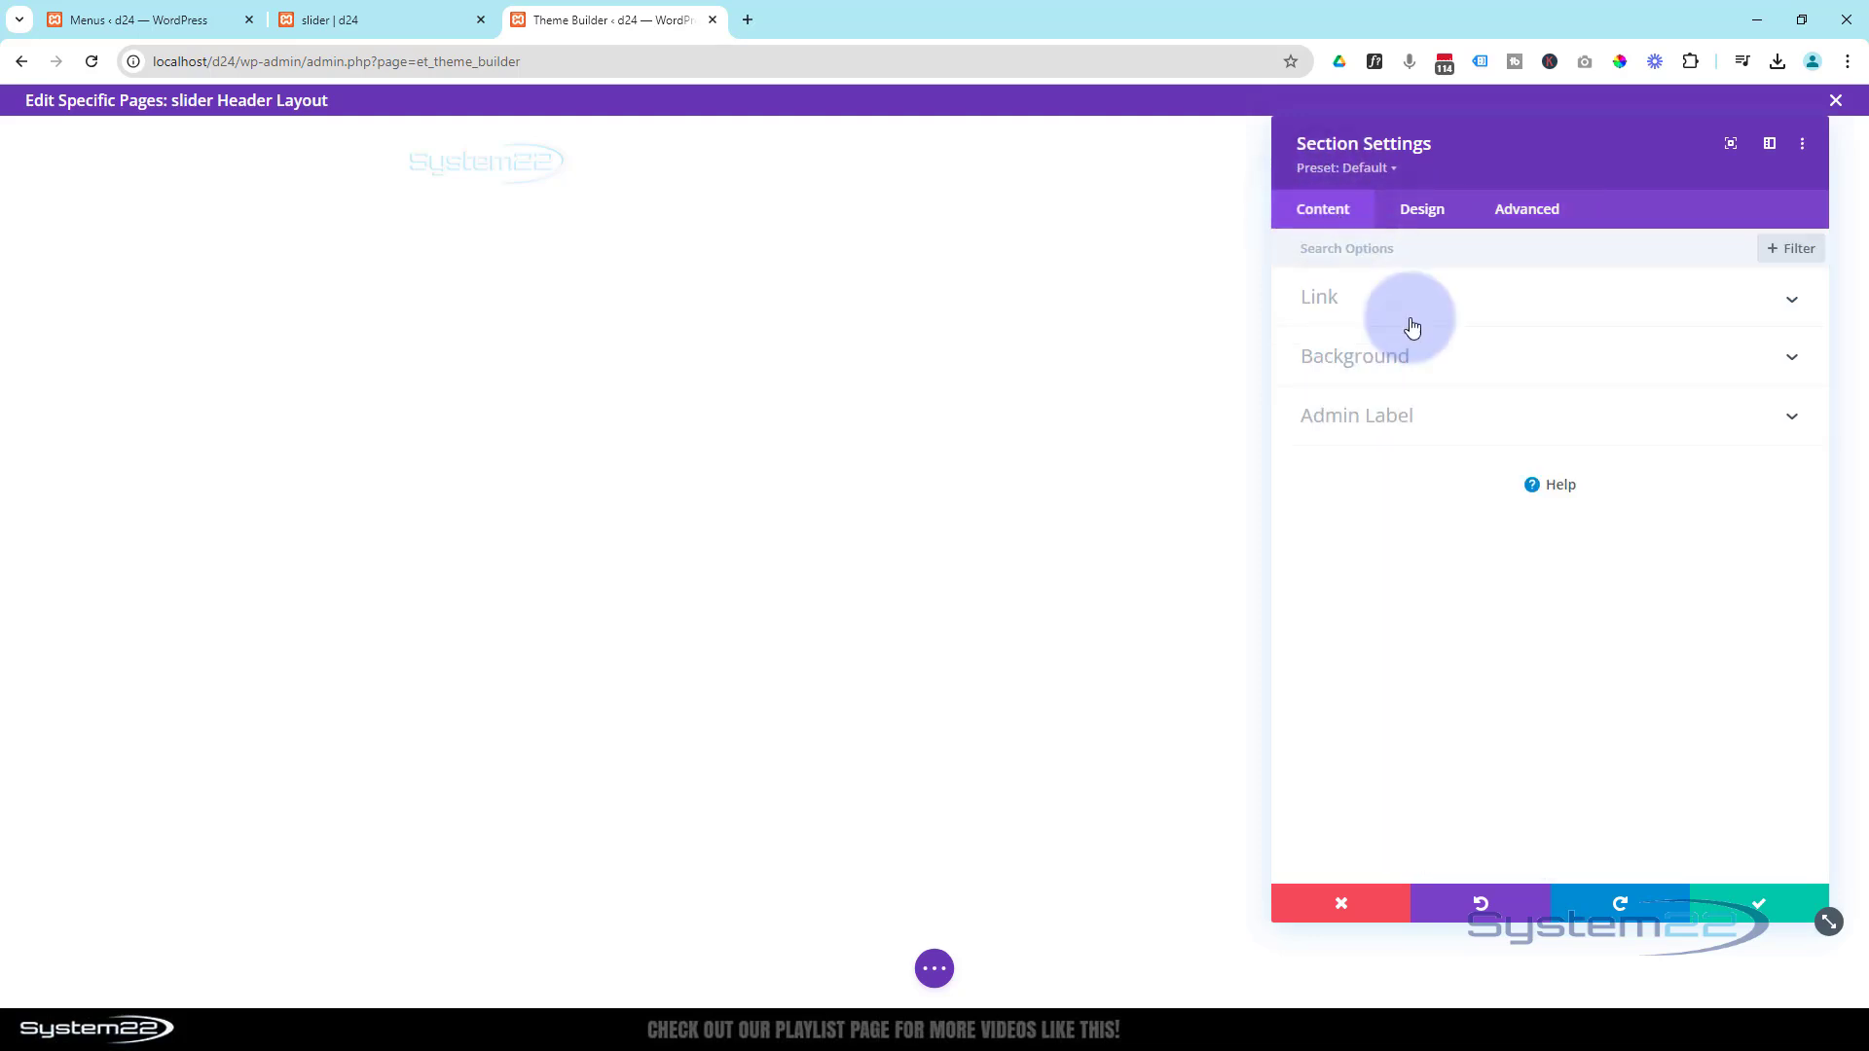
click(1413, 361)
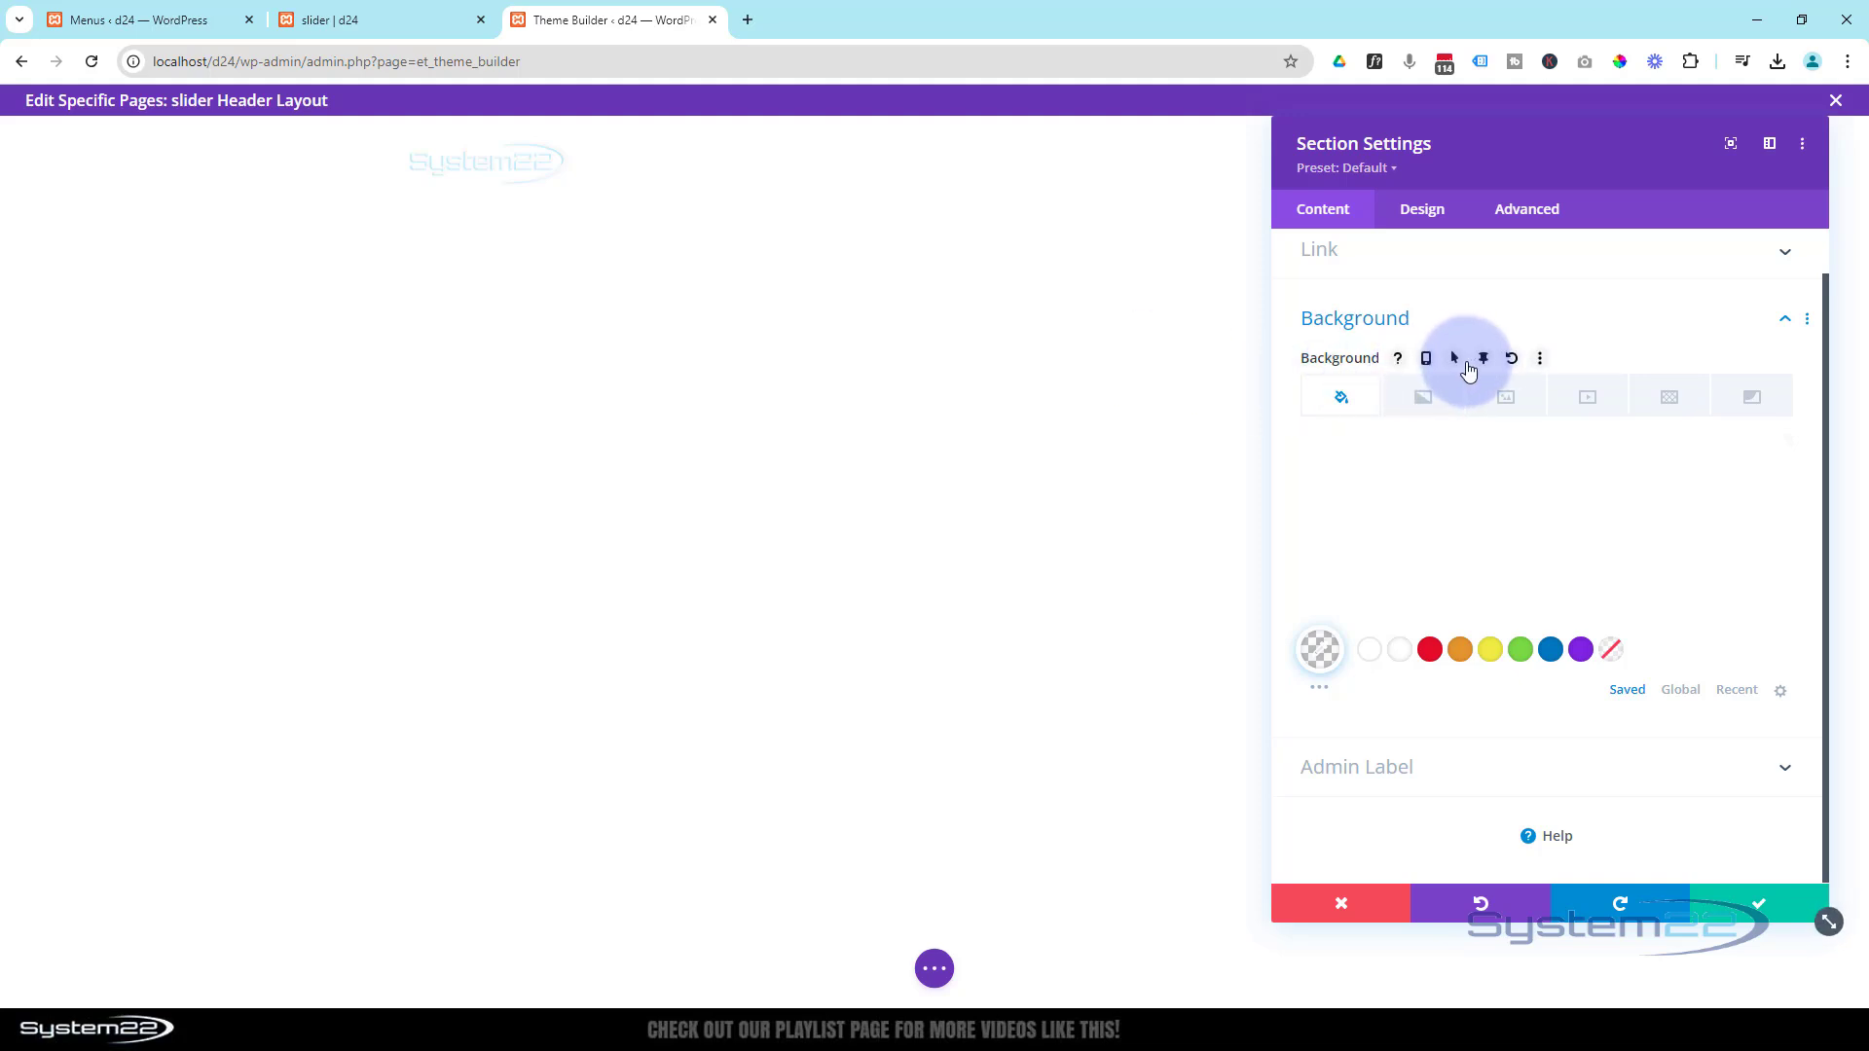
click(1480, 359)
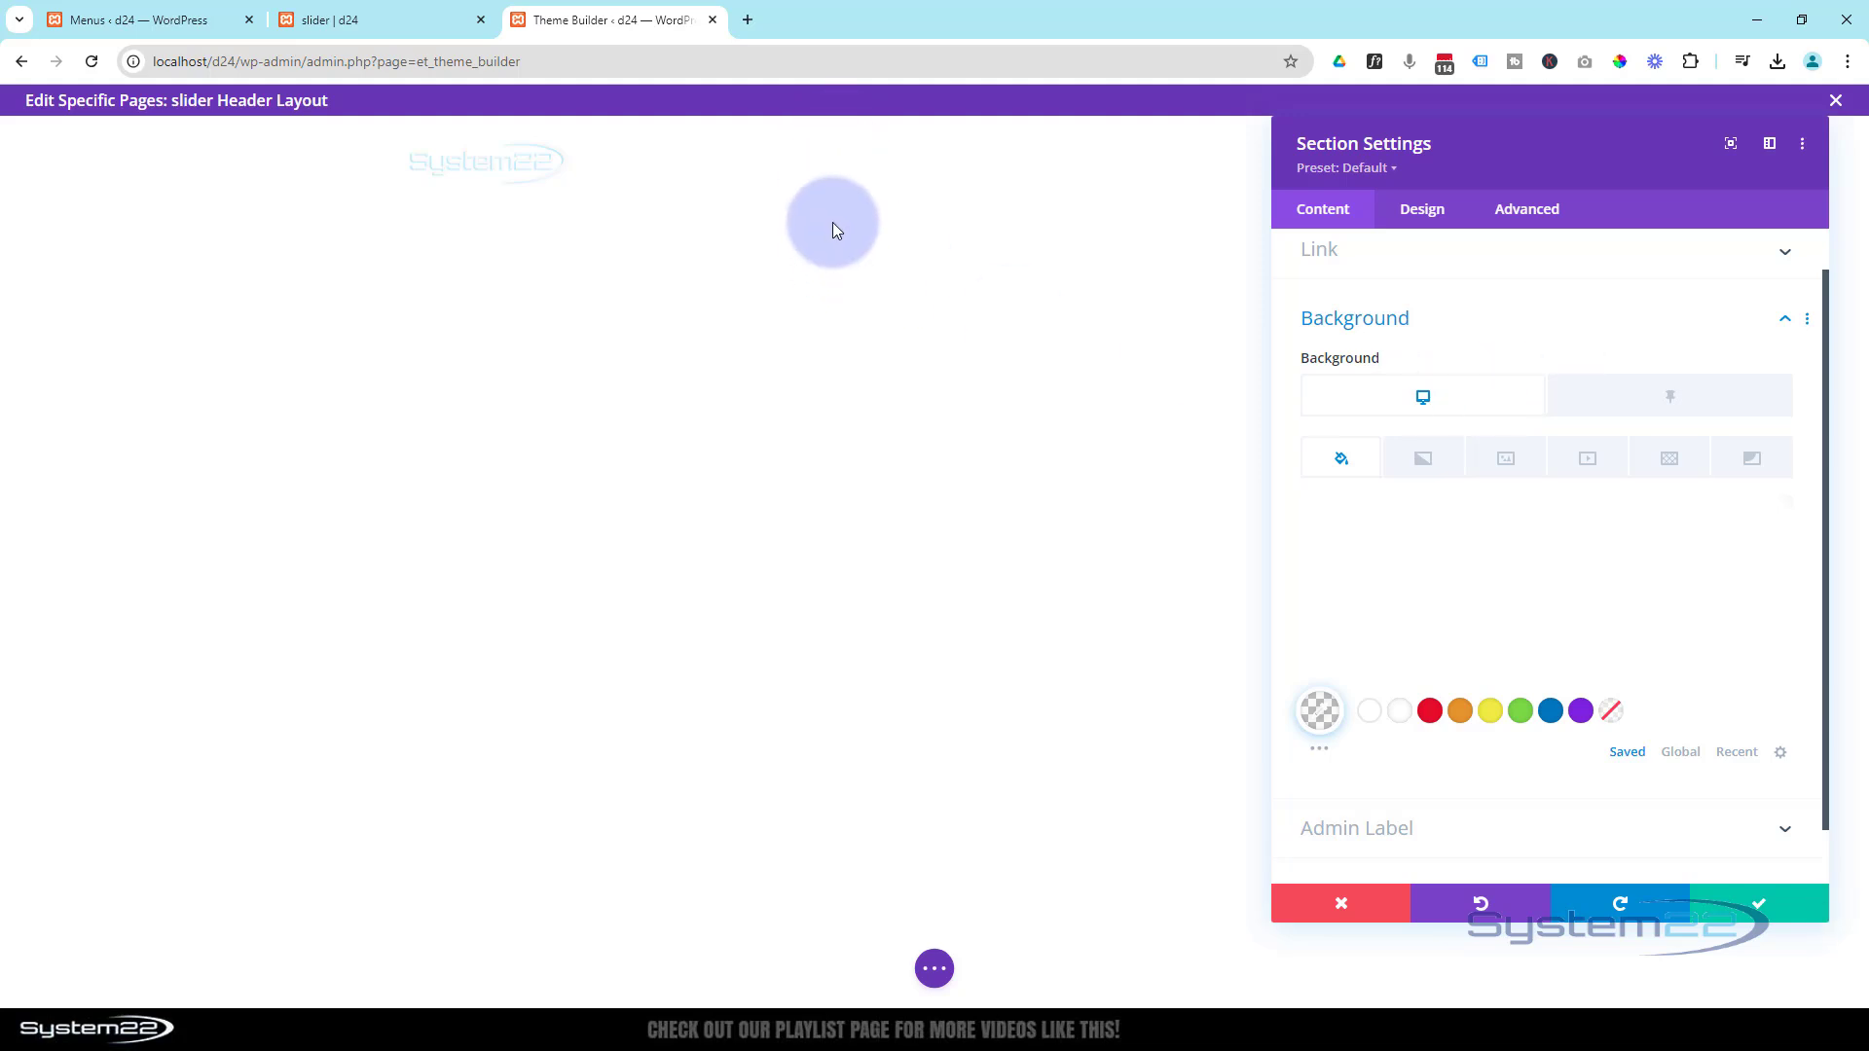
click(1635, 403)
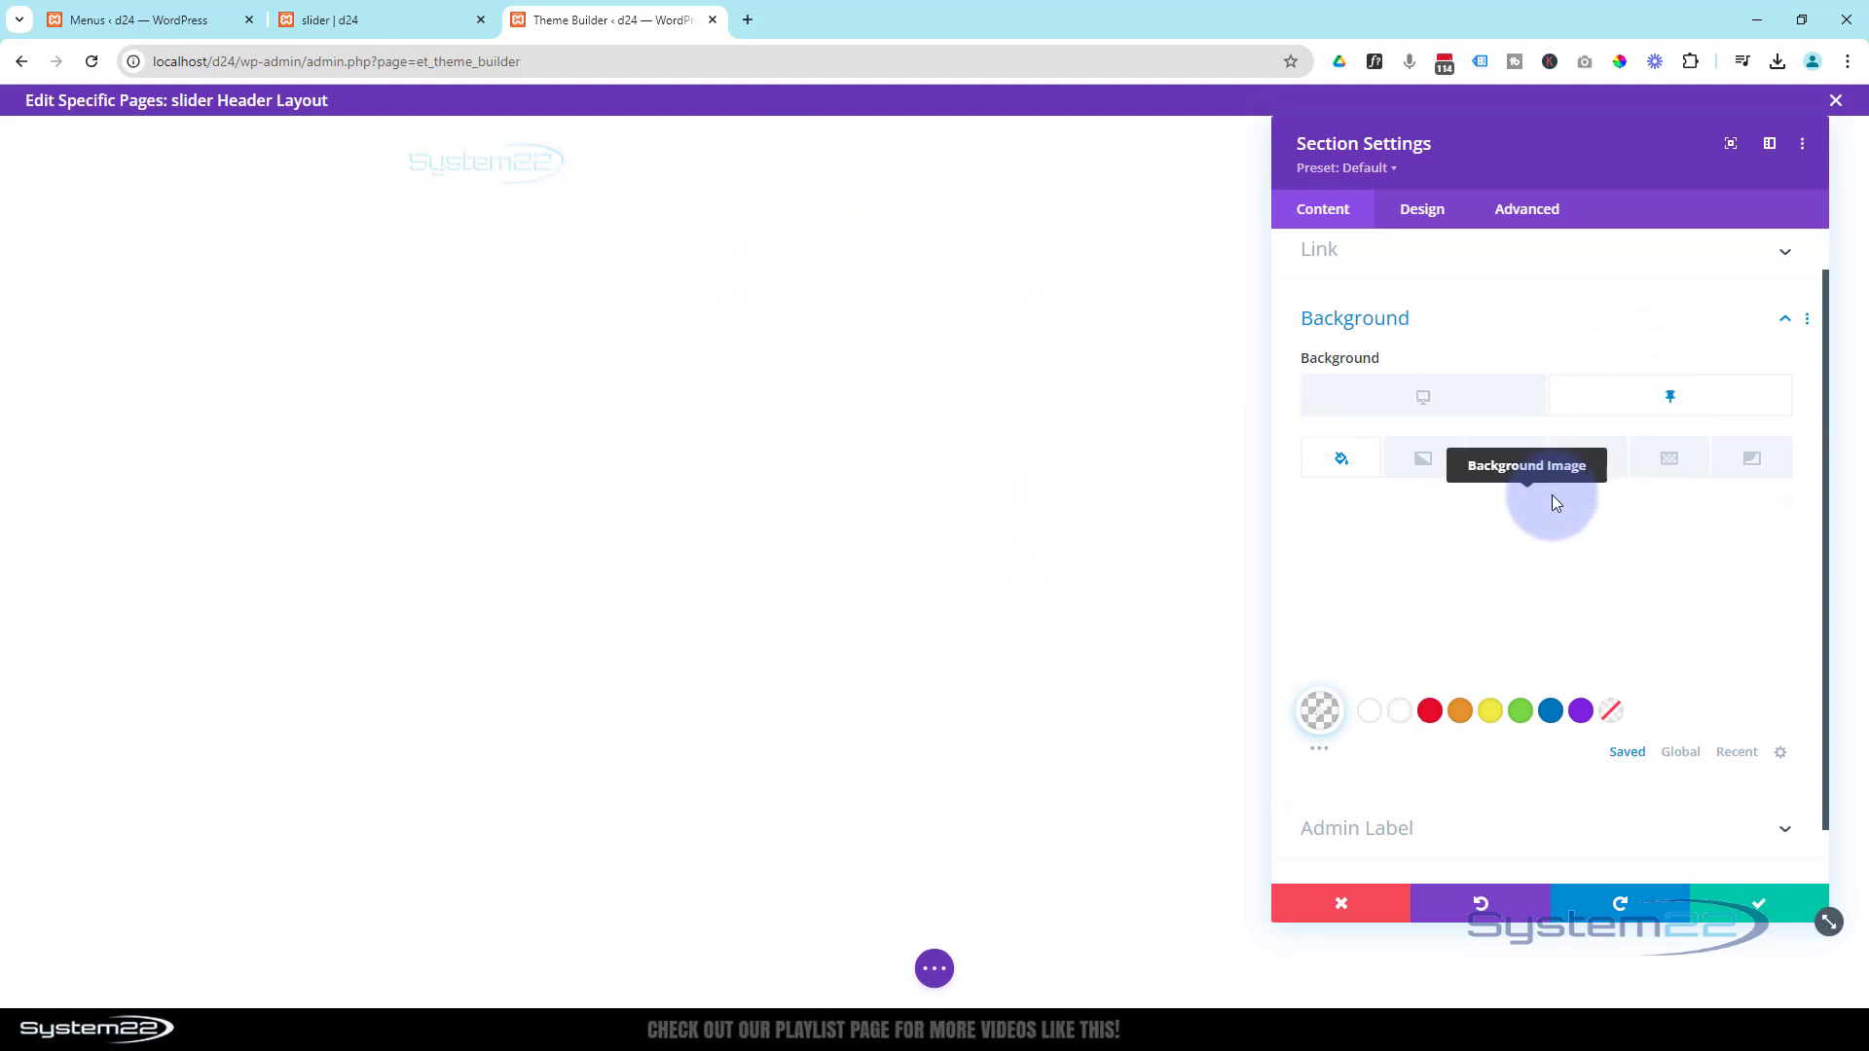
click(1532, 525)
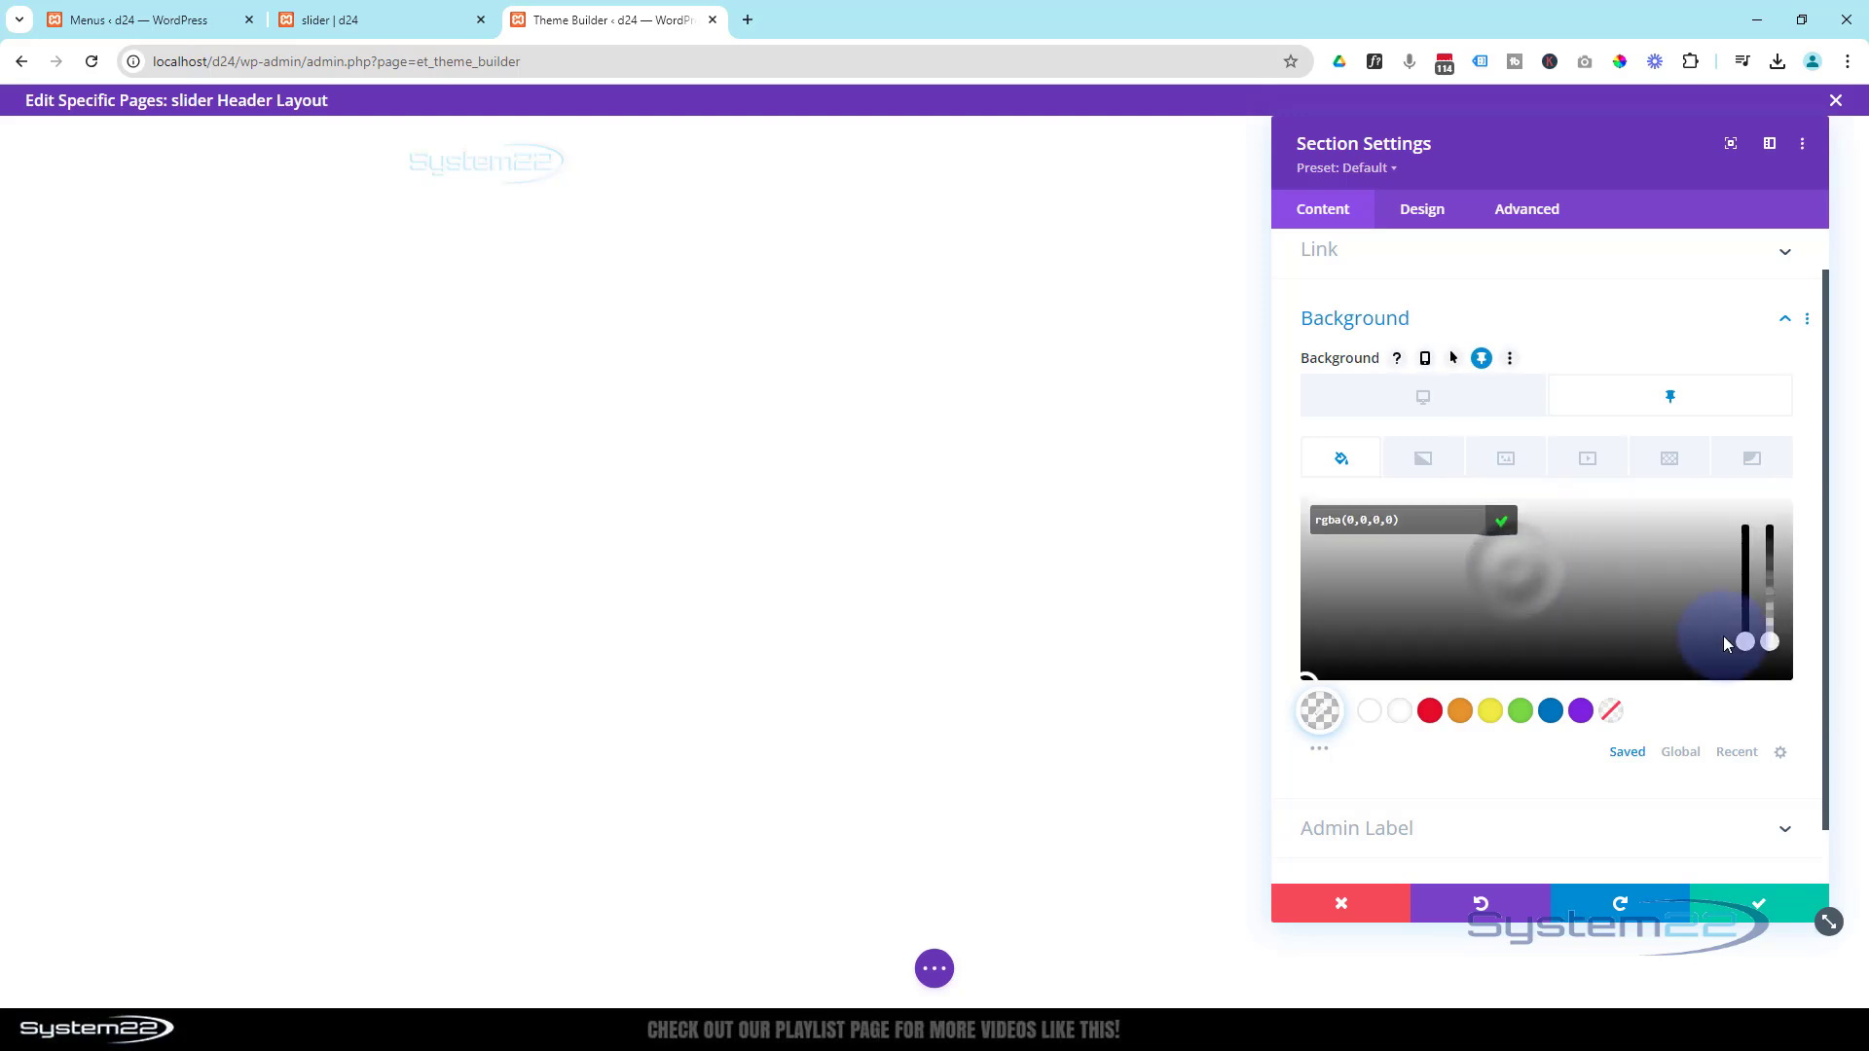
drag(1770, 642, 1771, 566)
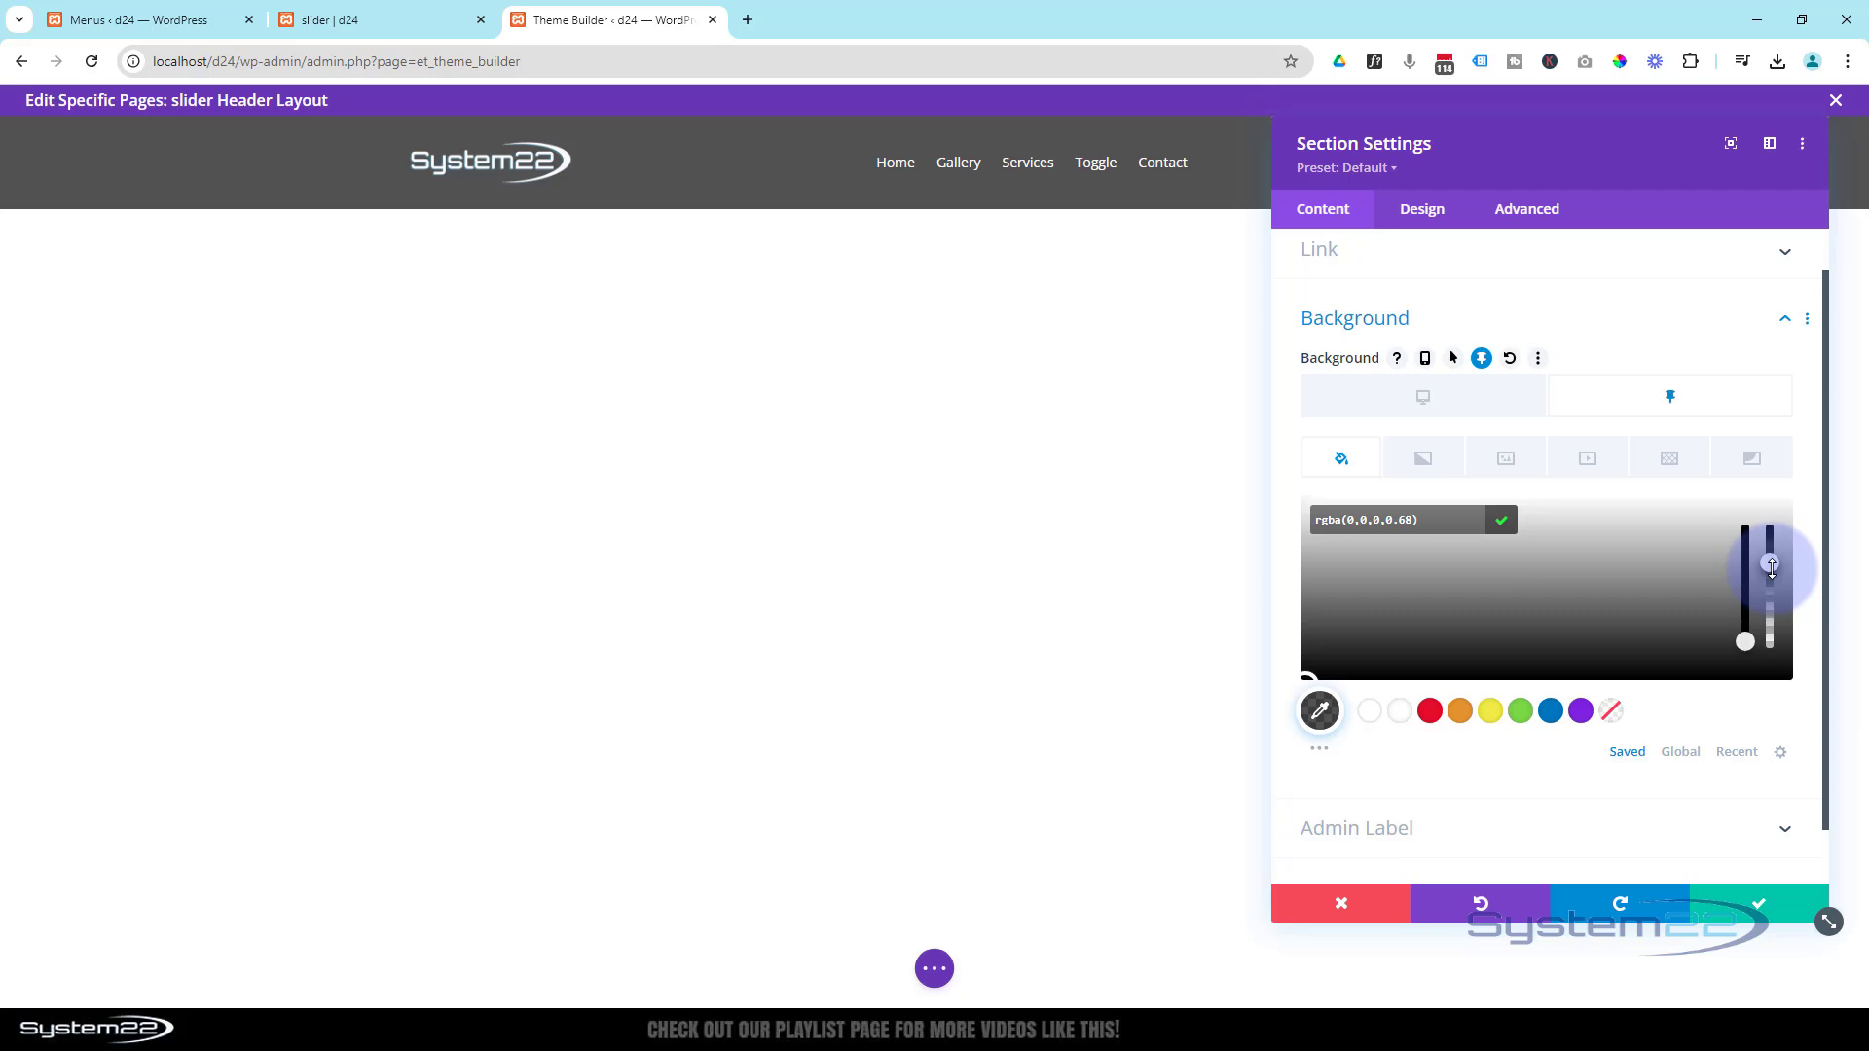
drag(1771, 568, 1768, 513)
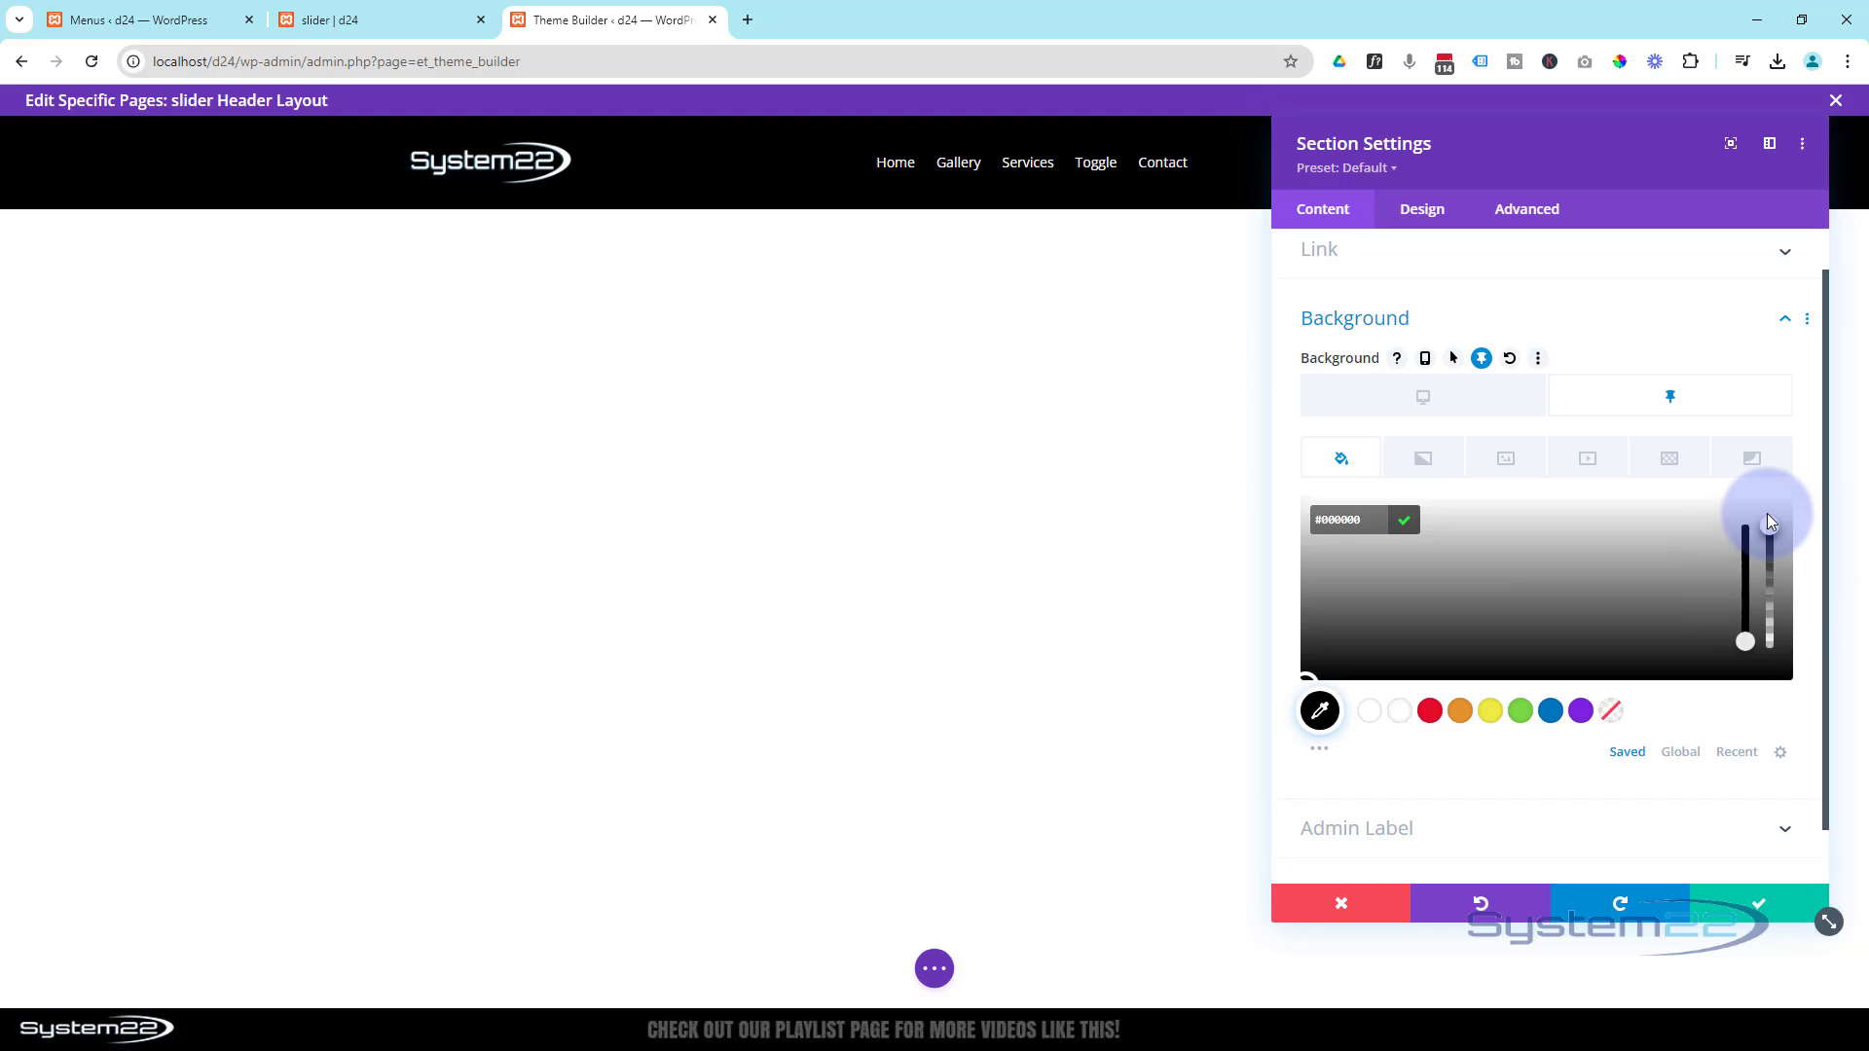
drag(1770, 521, 1770, 581)
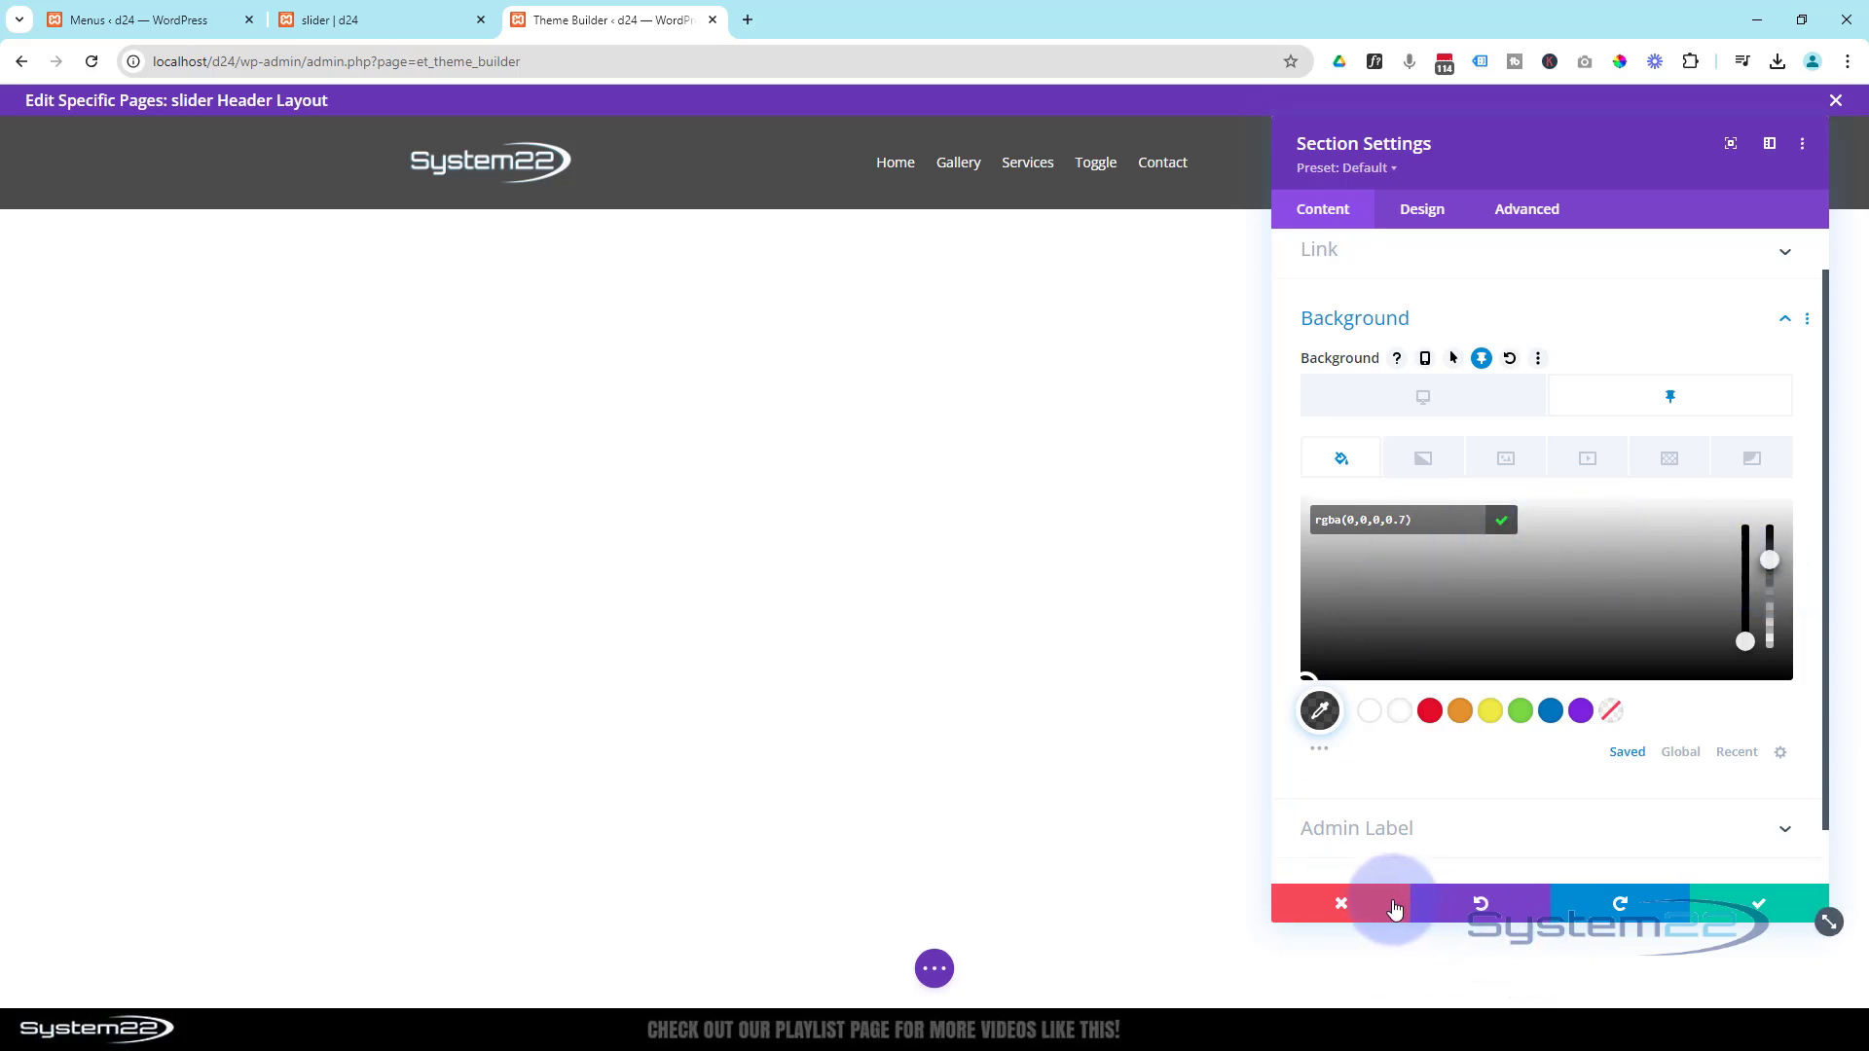
click(1752, 903)
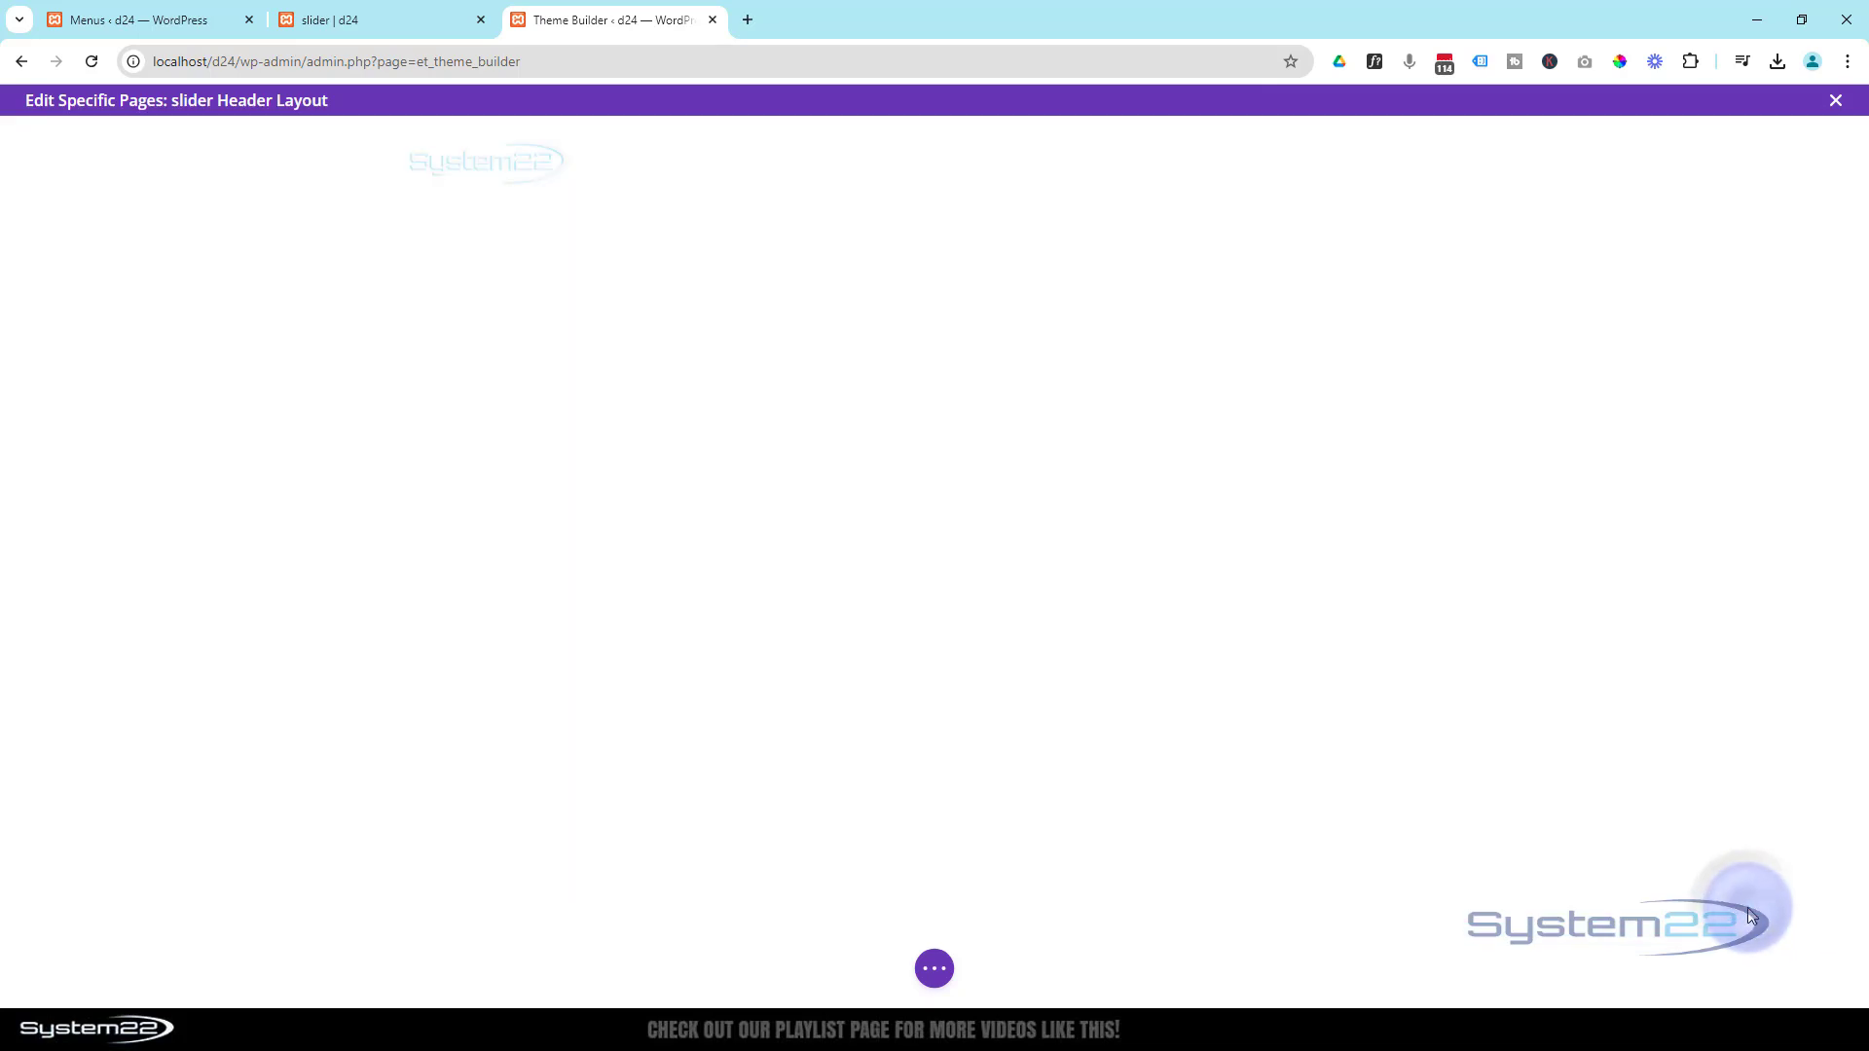
Save the slider header layout, close its editor and save the Theme Builder changes.
click(934, 968)
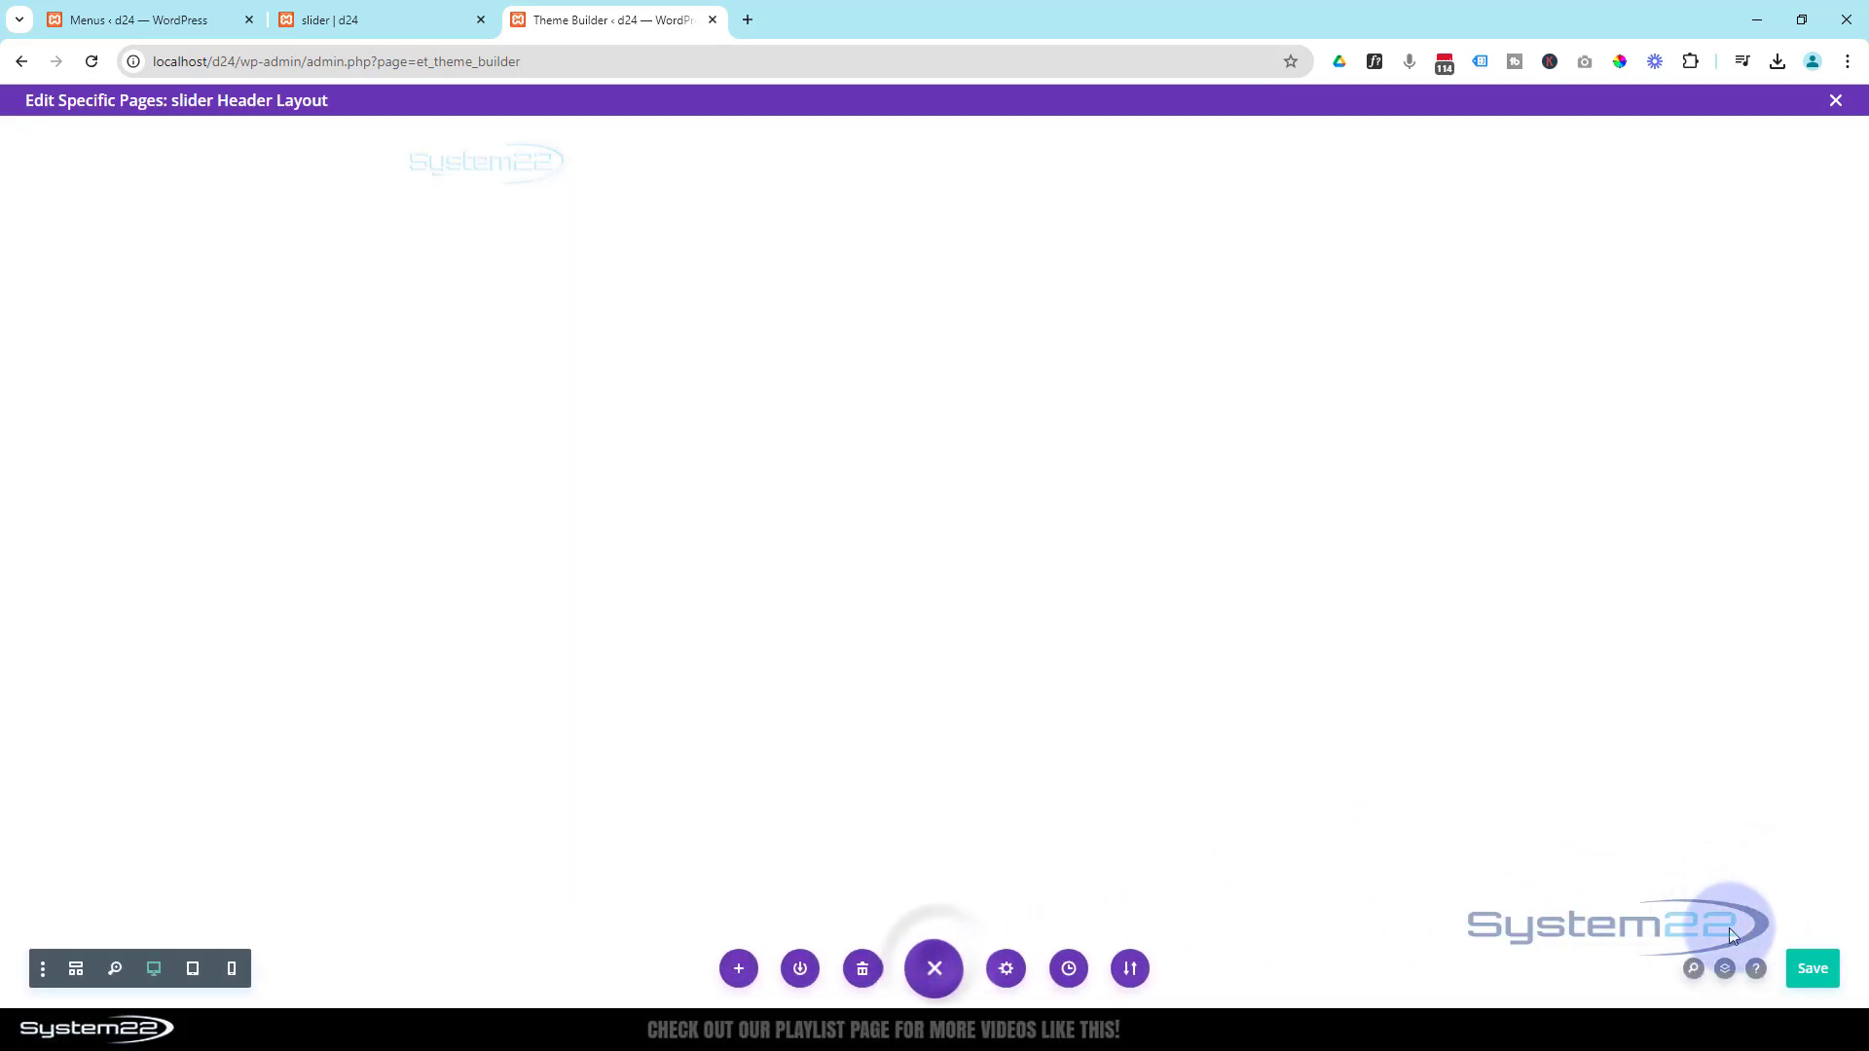
click(1820, 974)
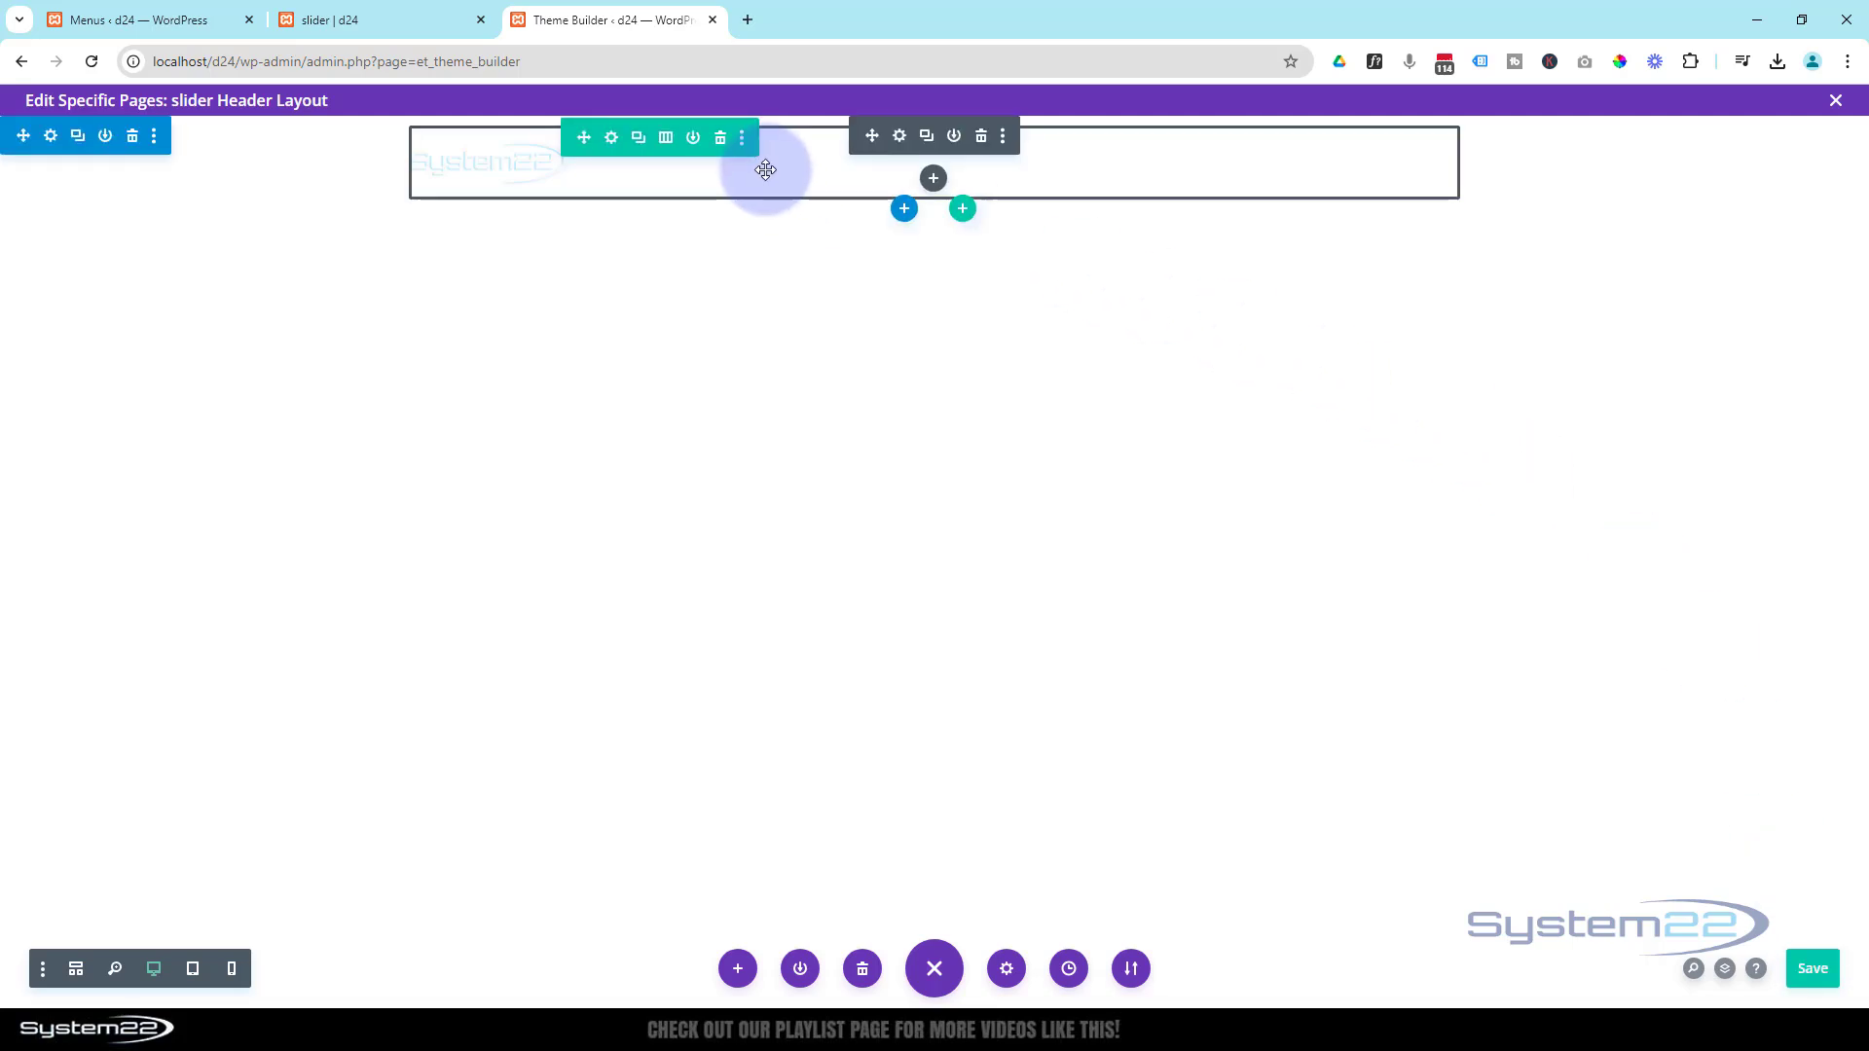
click(1834, 100)
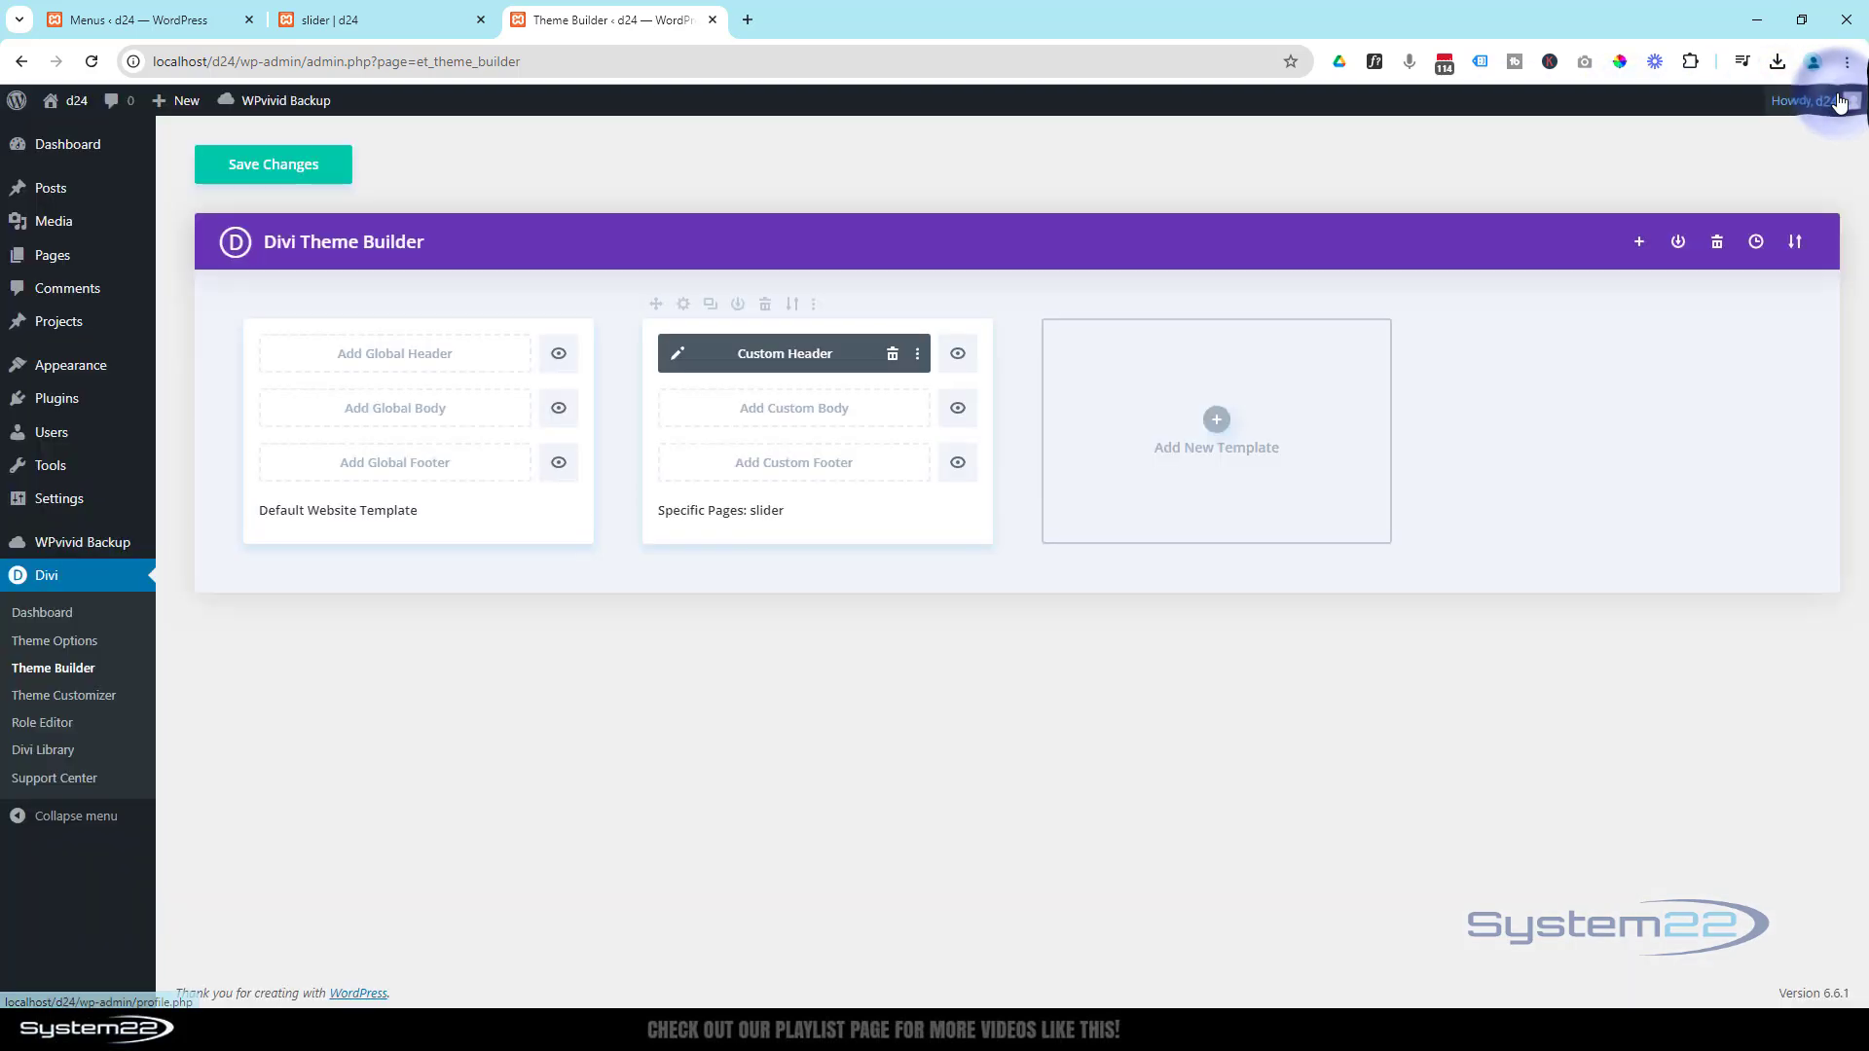
click(277, 166)
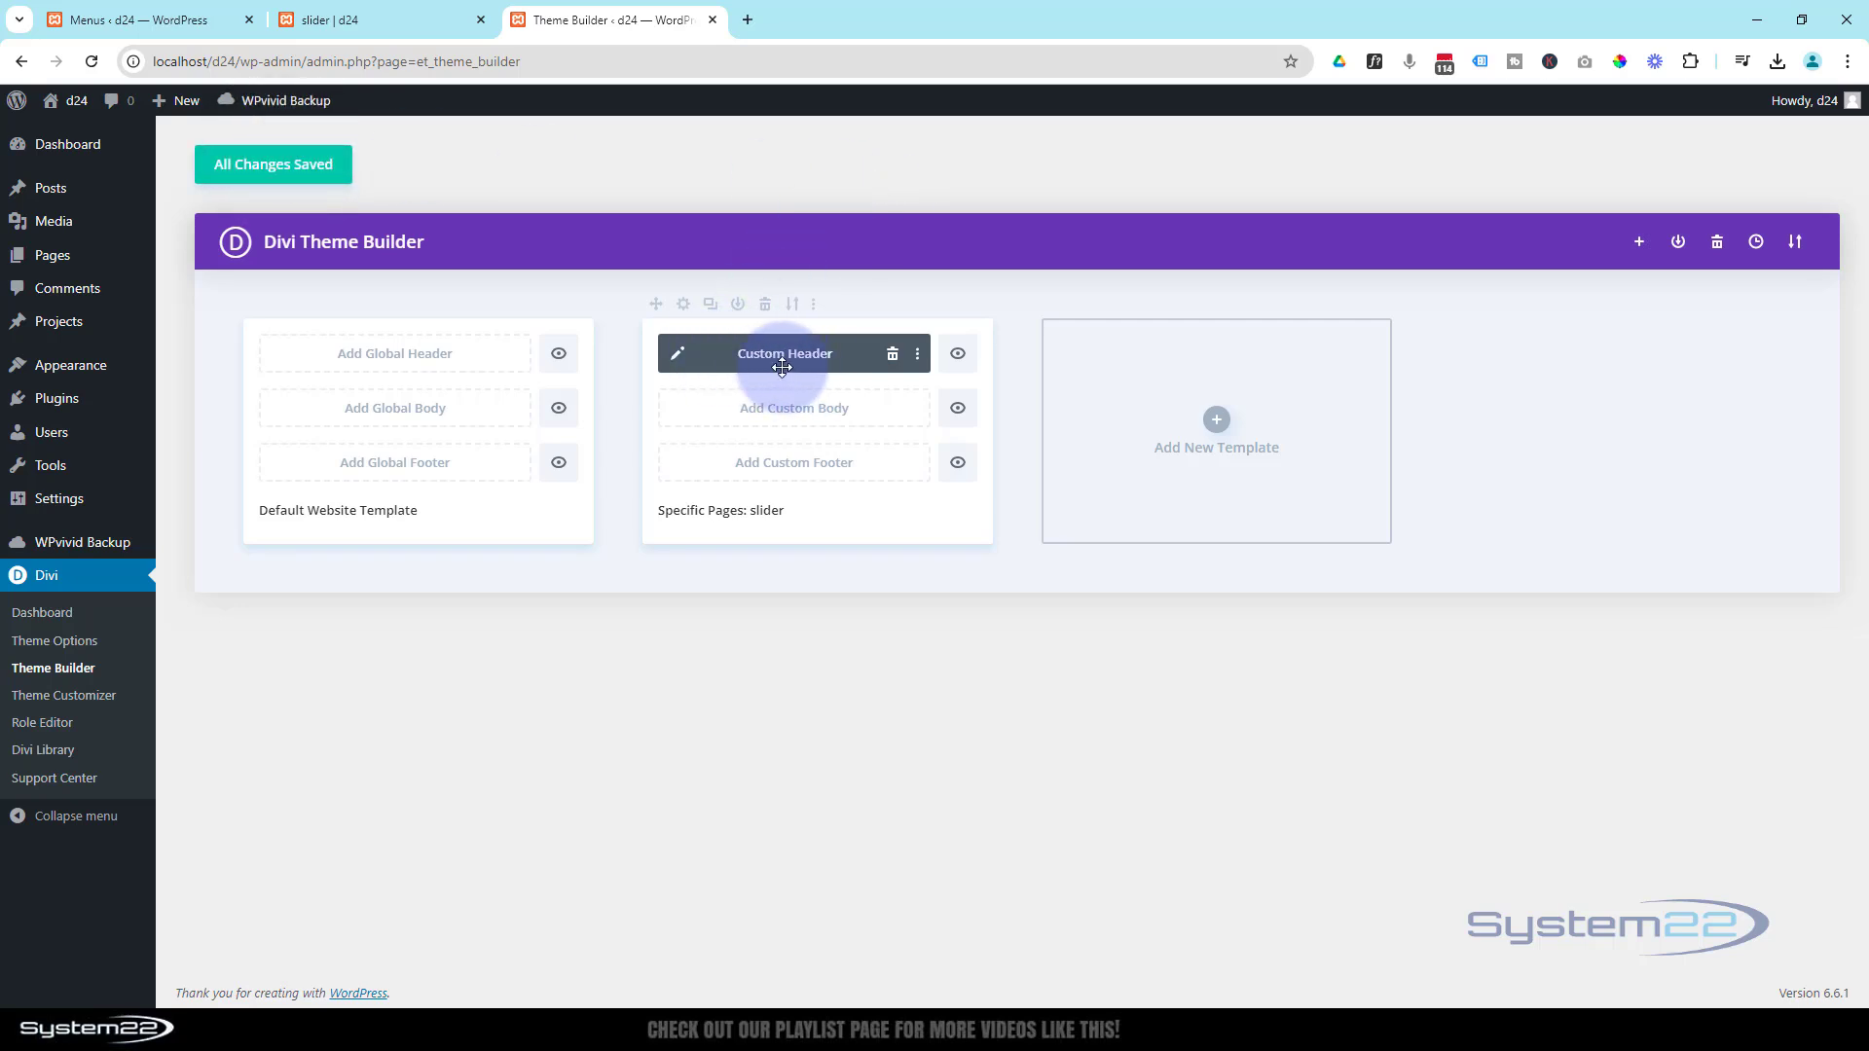
Reload the slider page with its new header and open it in the visual builder.
click(389, 13)
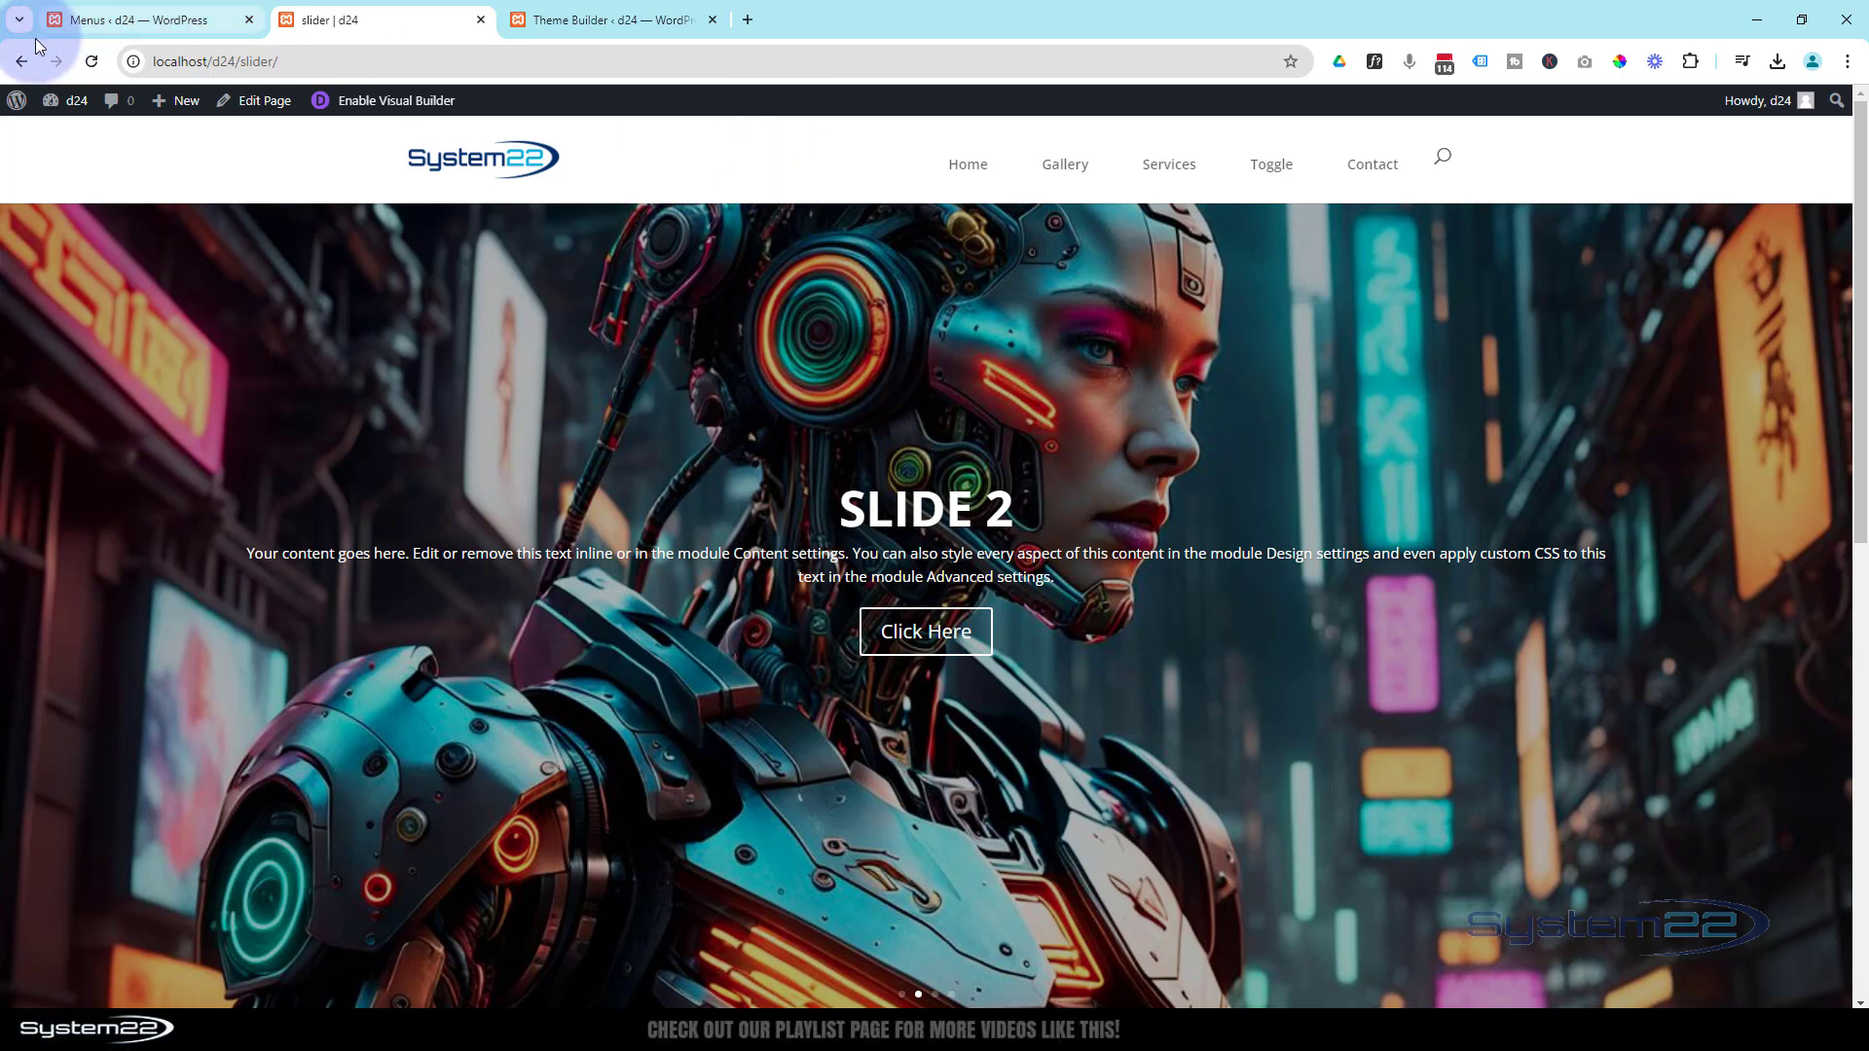
click(92, 61)
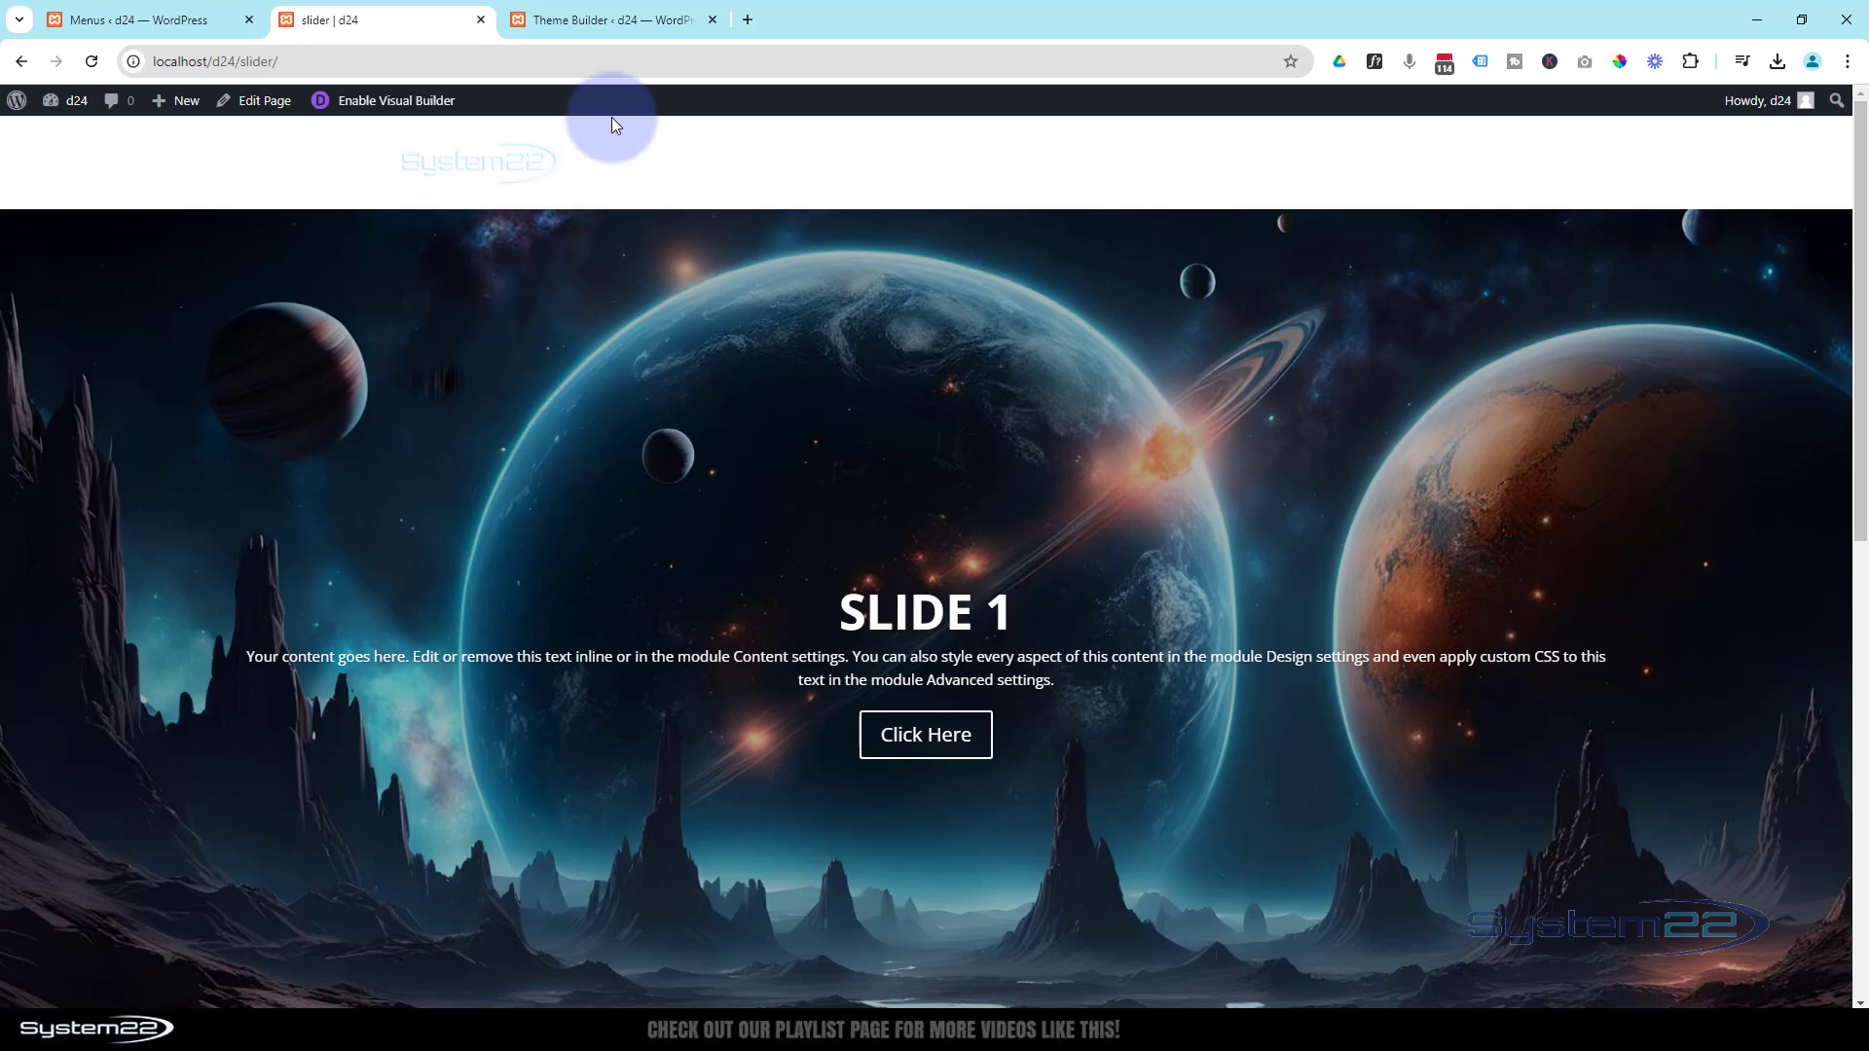
click(403, 105)
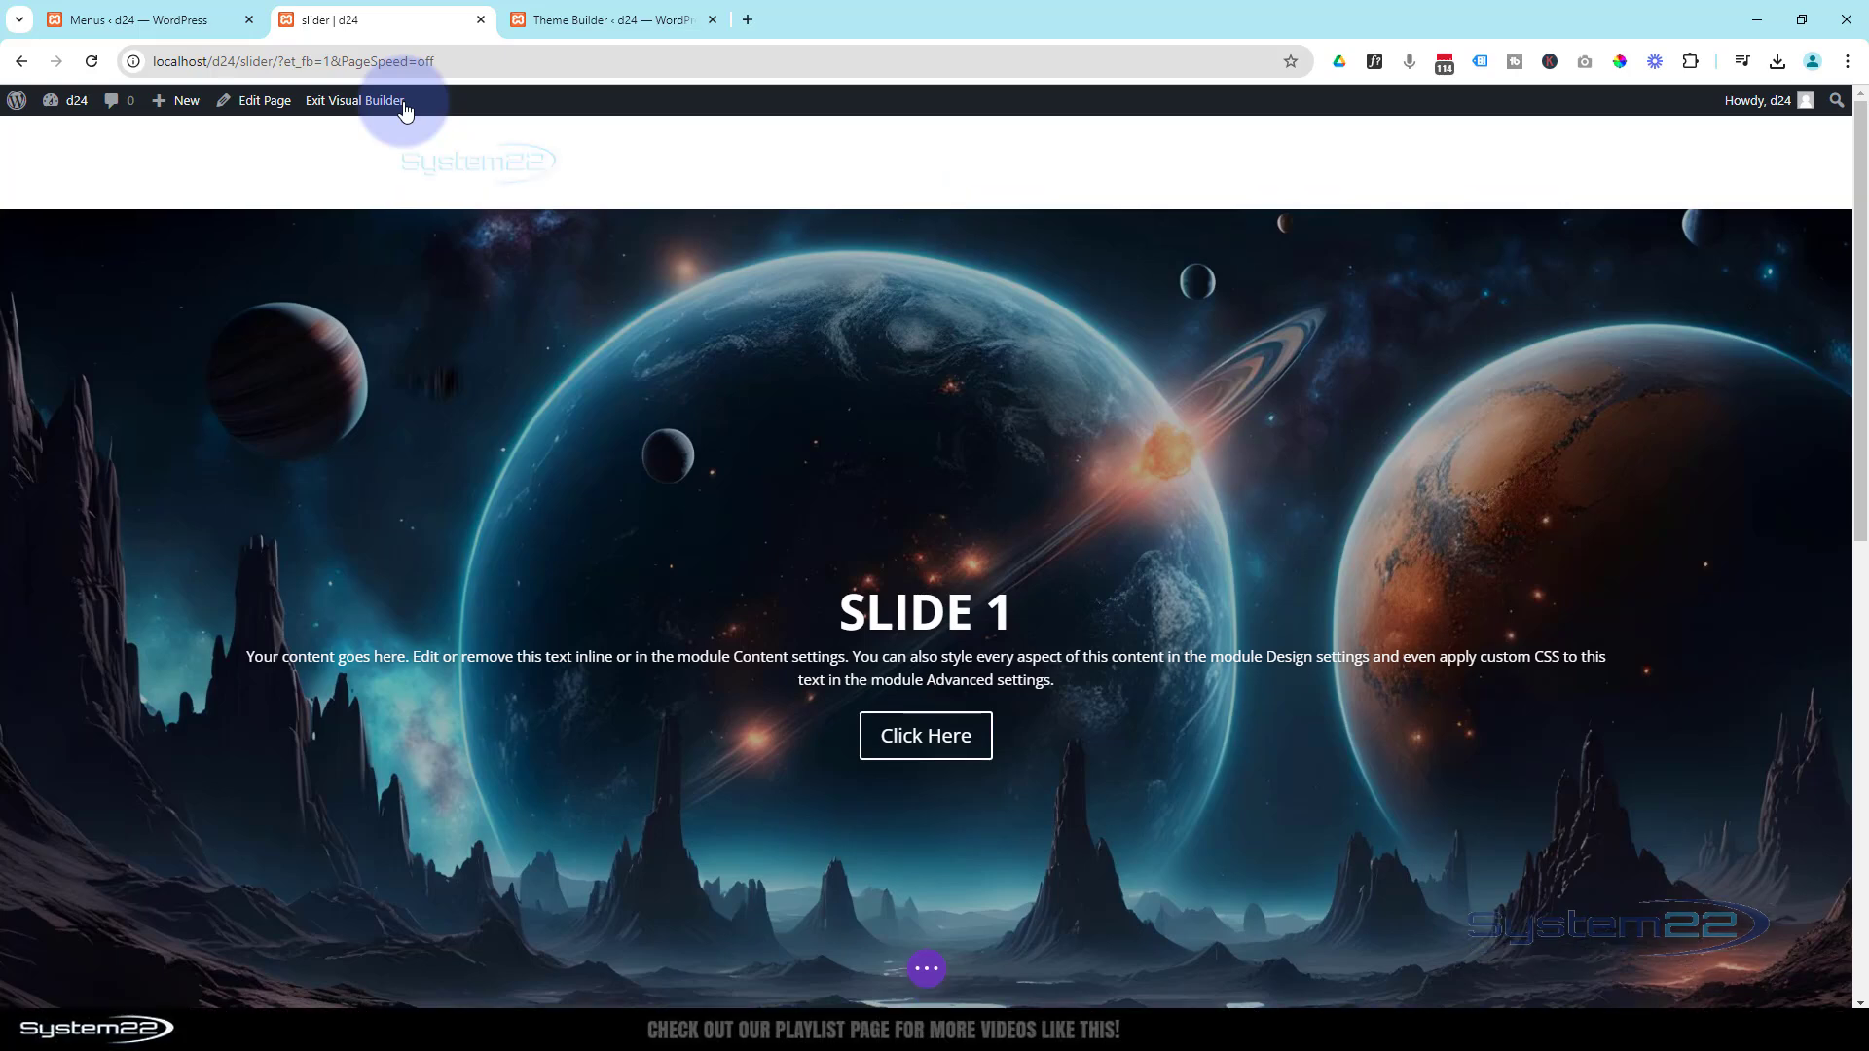
Unlink the slider section's transform translate values and set its vertical desktop offset to -100px so it sits beneath the header.
mouse_move(434, 554)
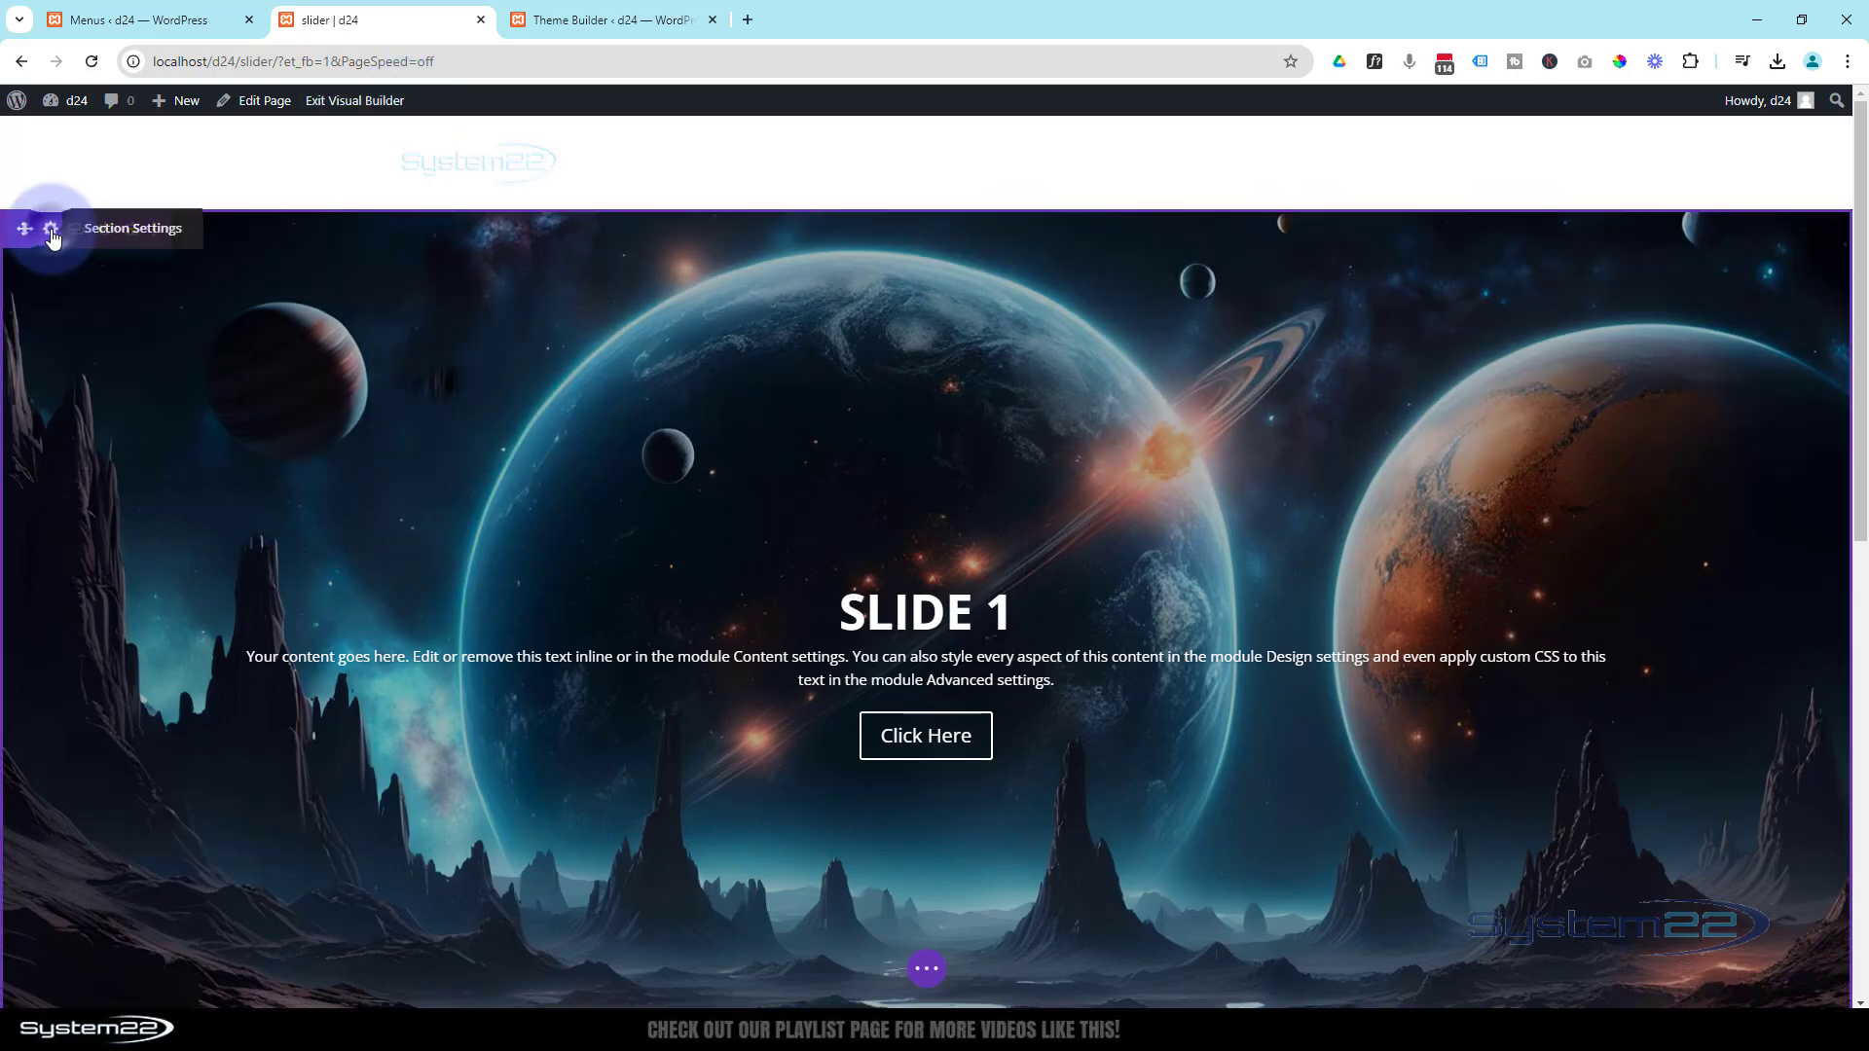
click(51, 233)
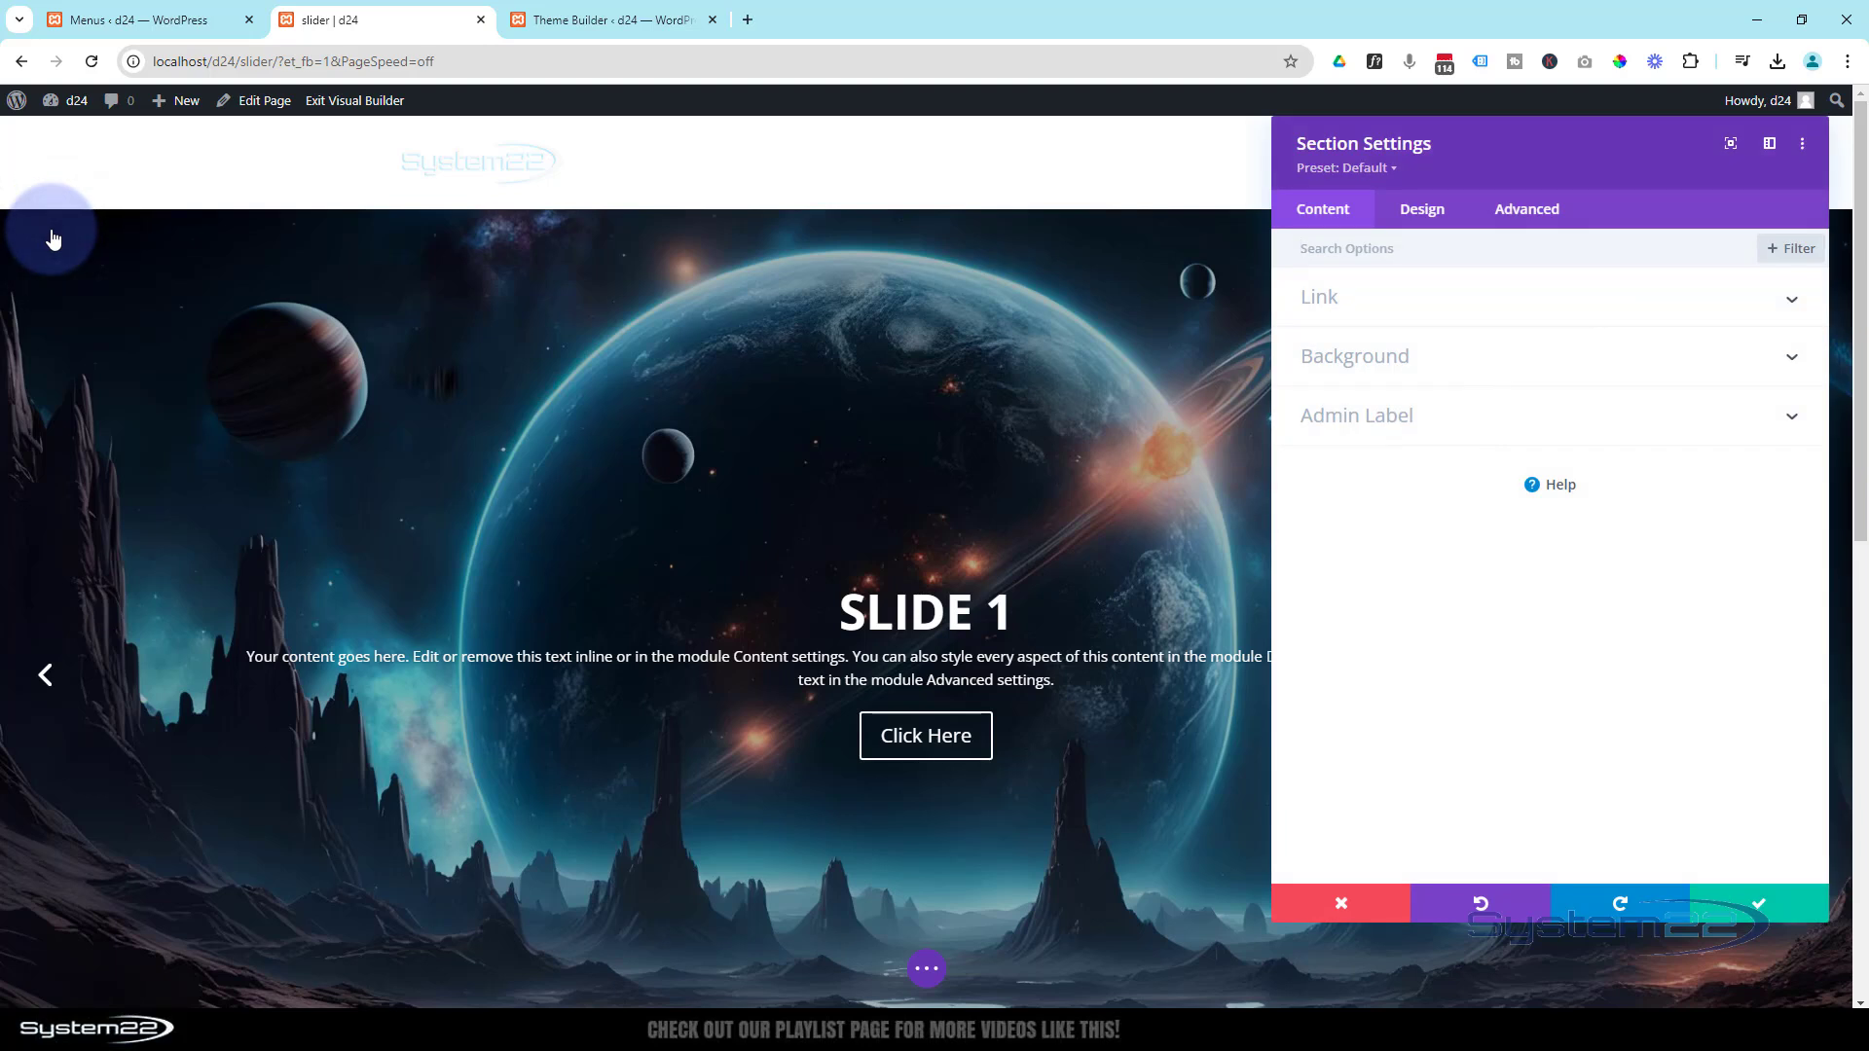
click(1427, 216)
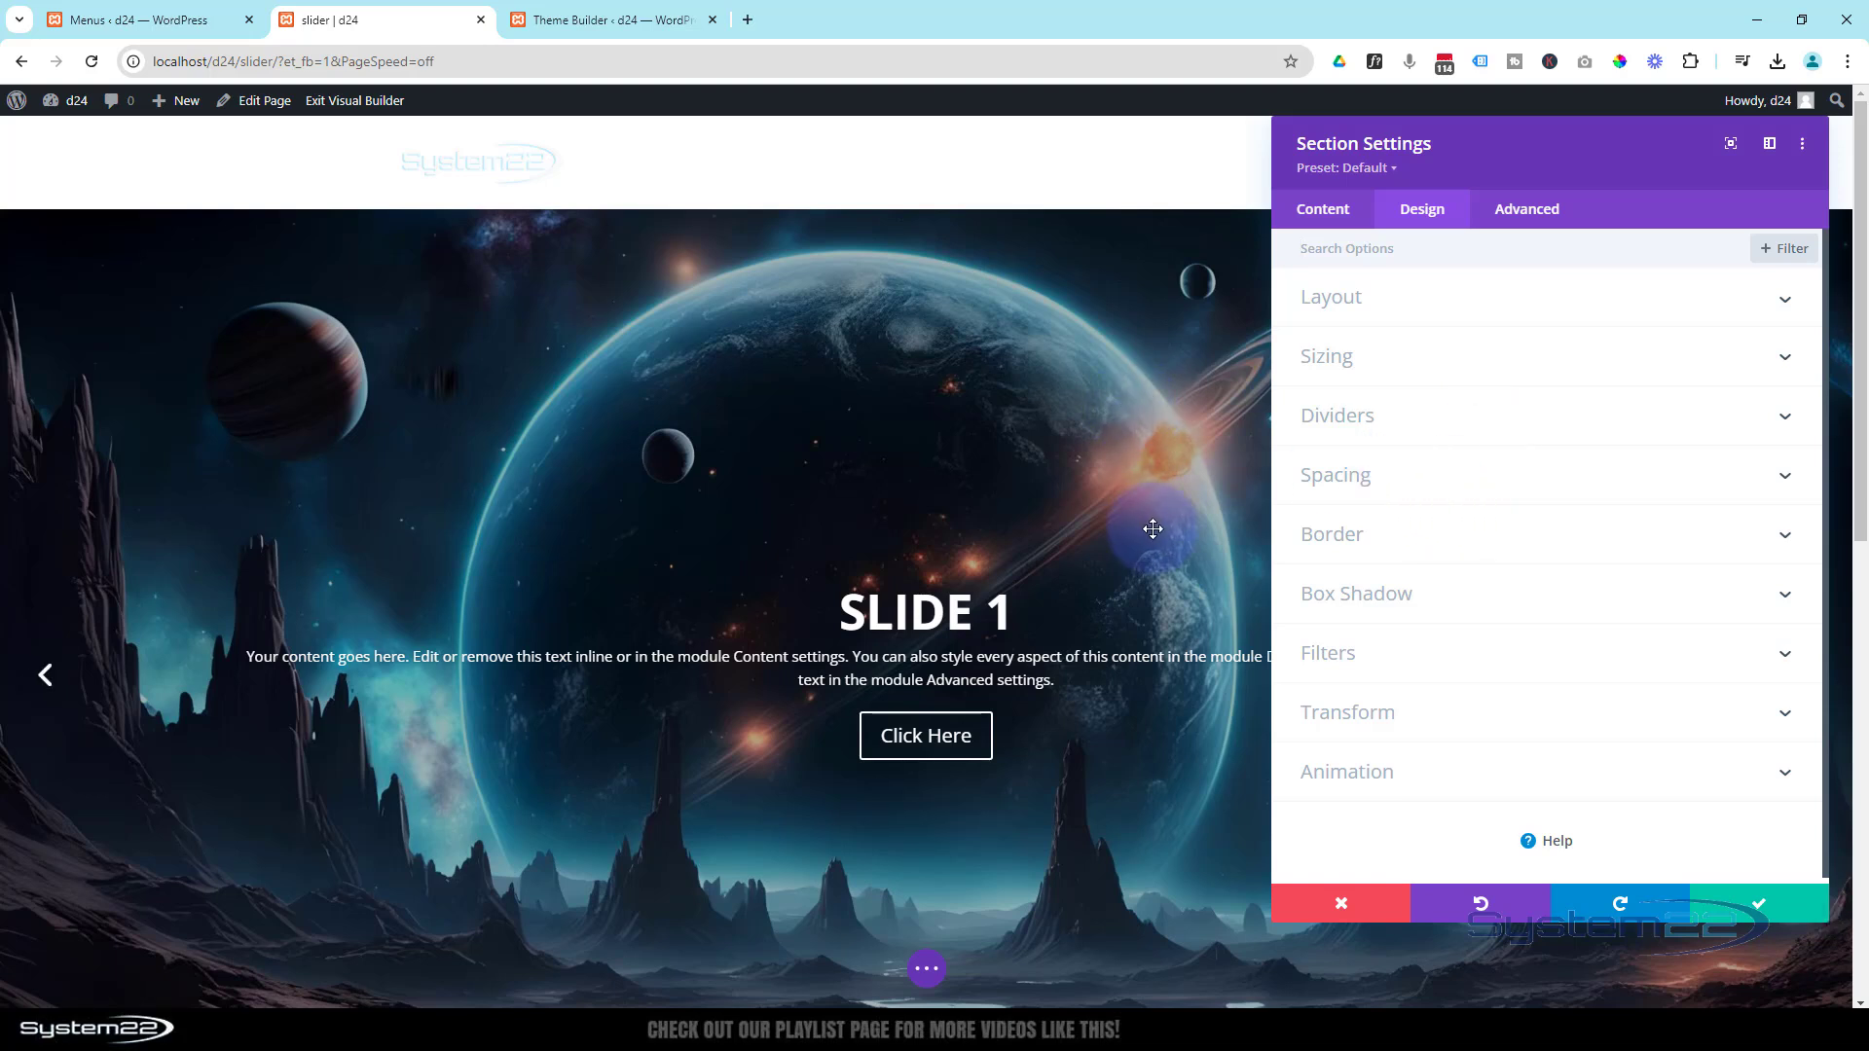
scroll(1427, 409, down, 1)
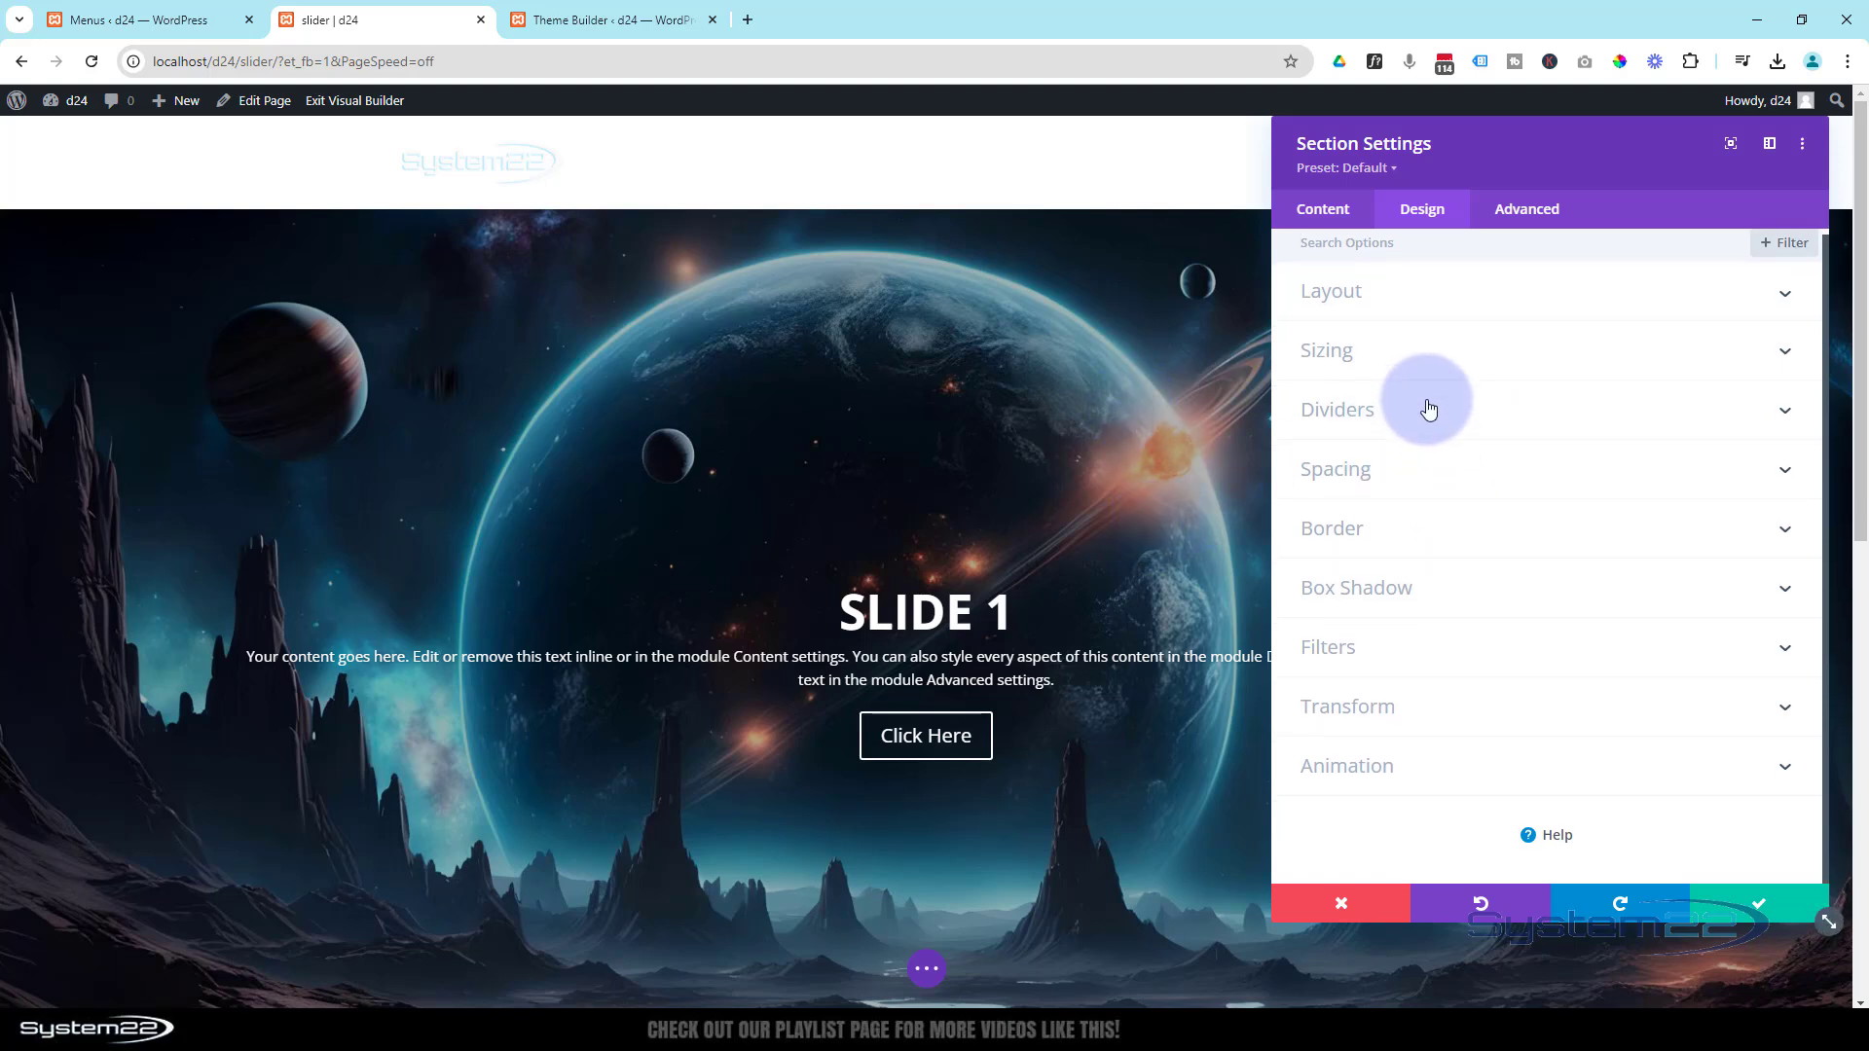
click(1454, 718)
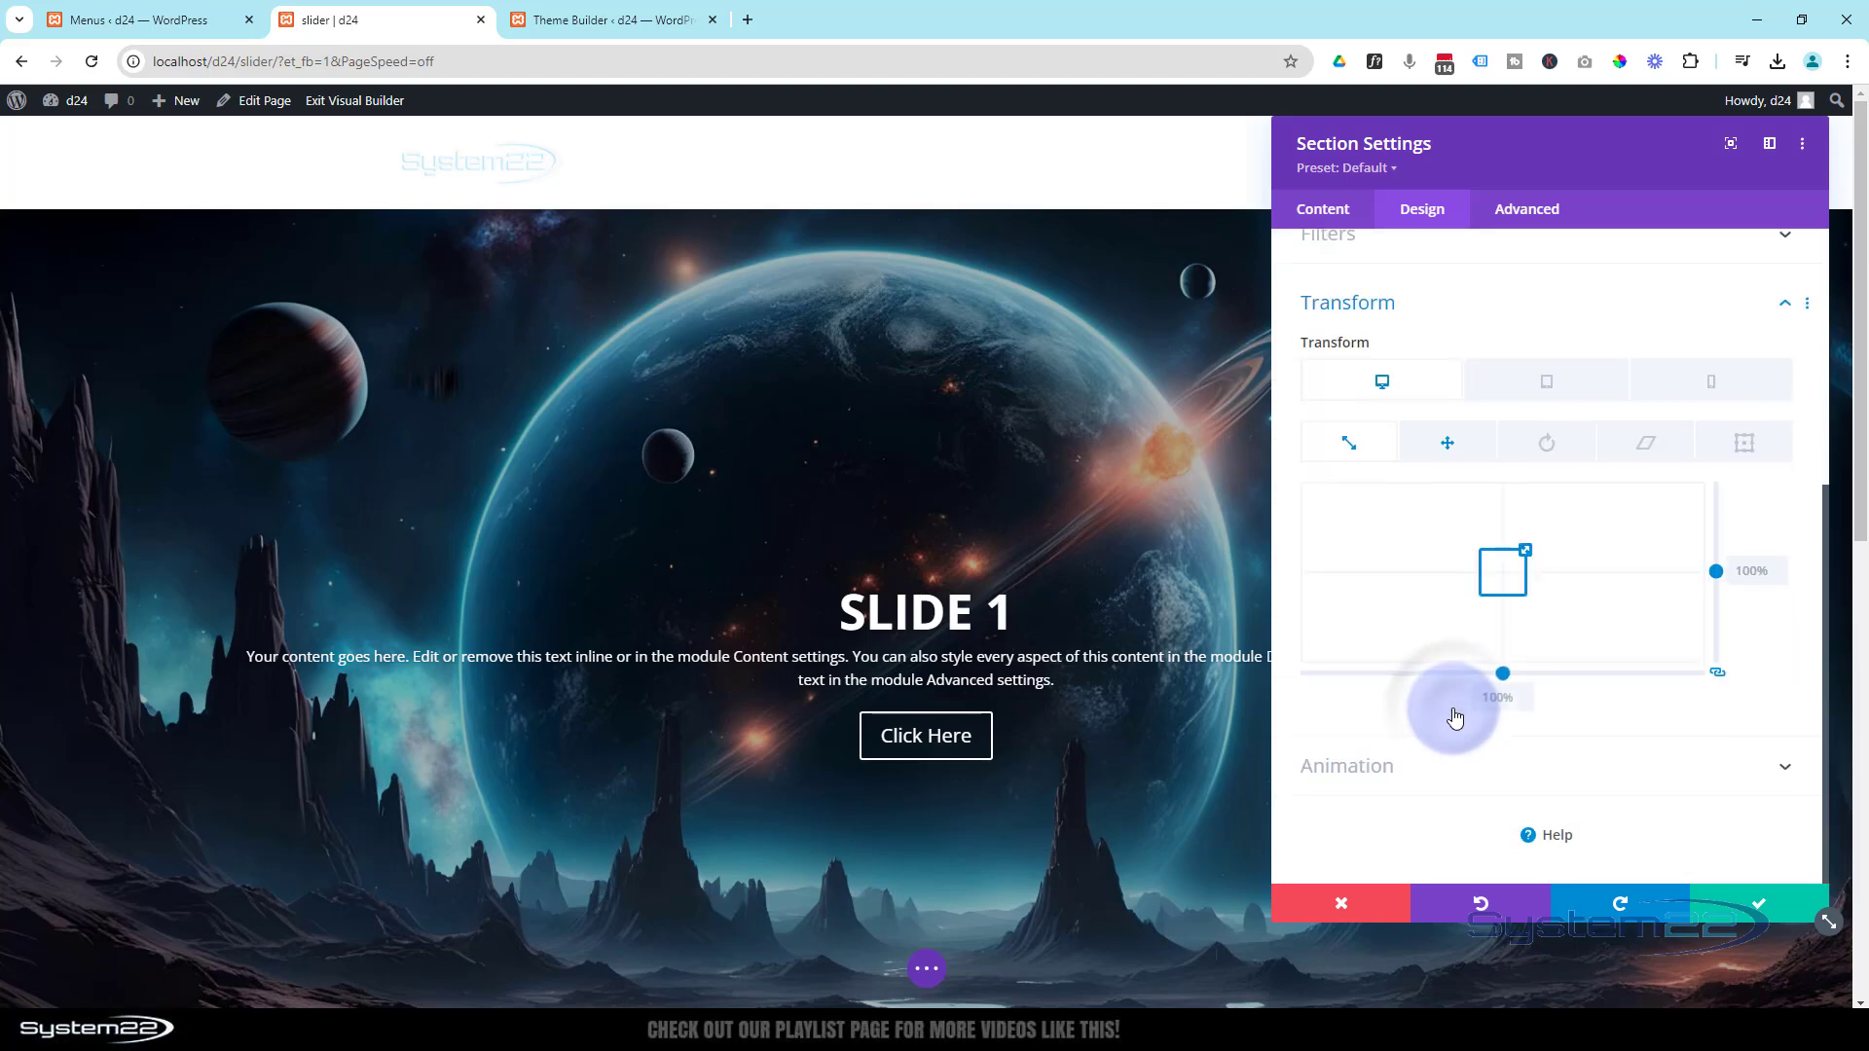
click(1457, 446)
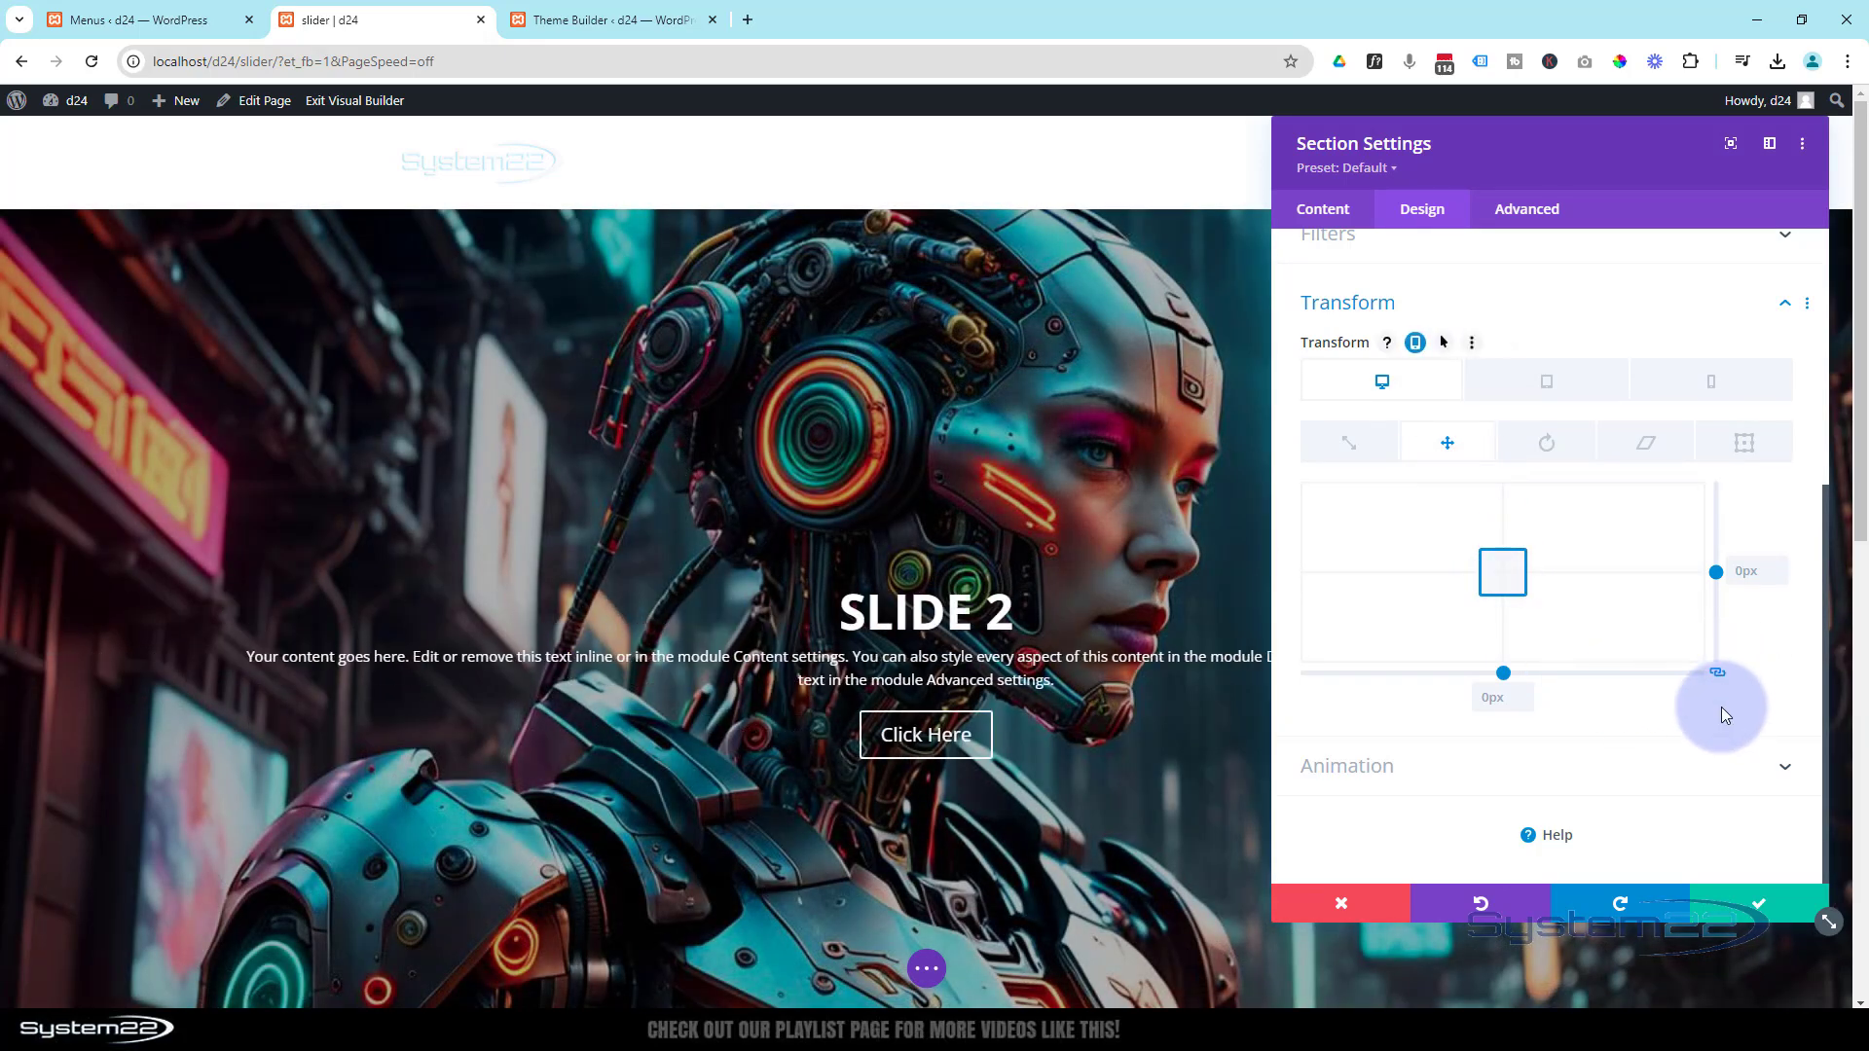
click(1717, 673)
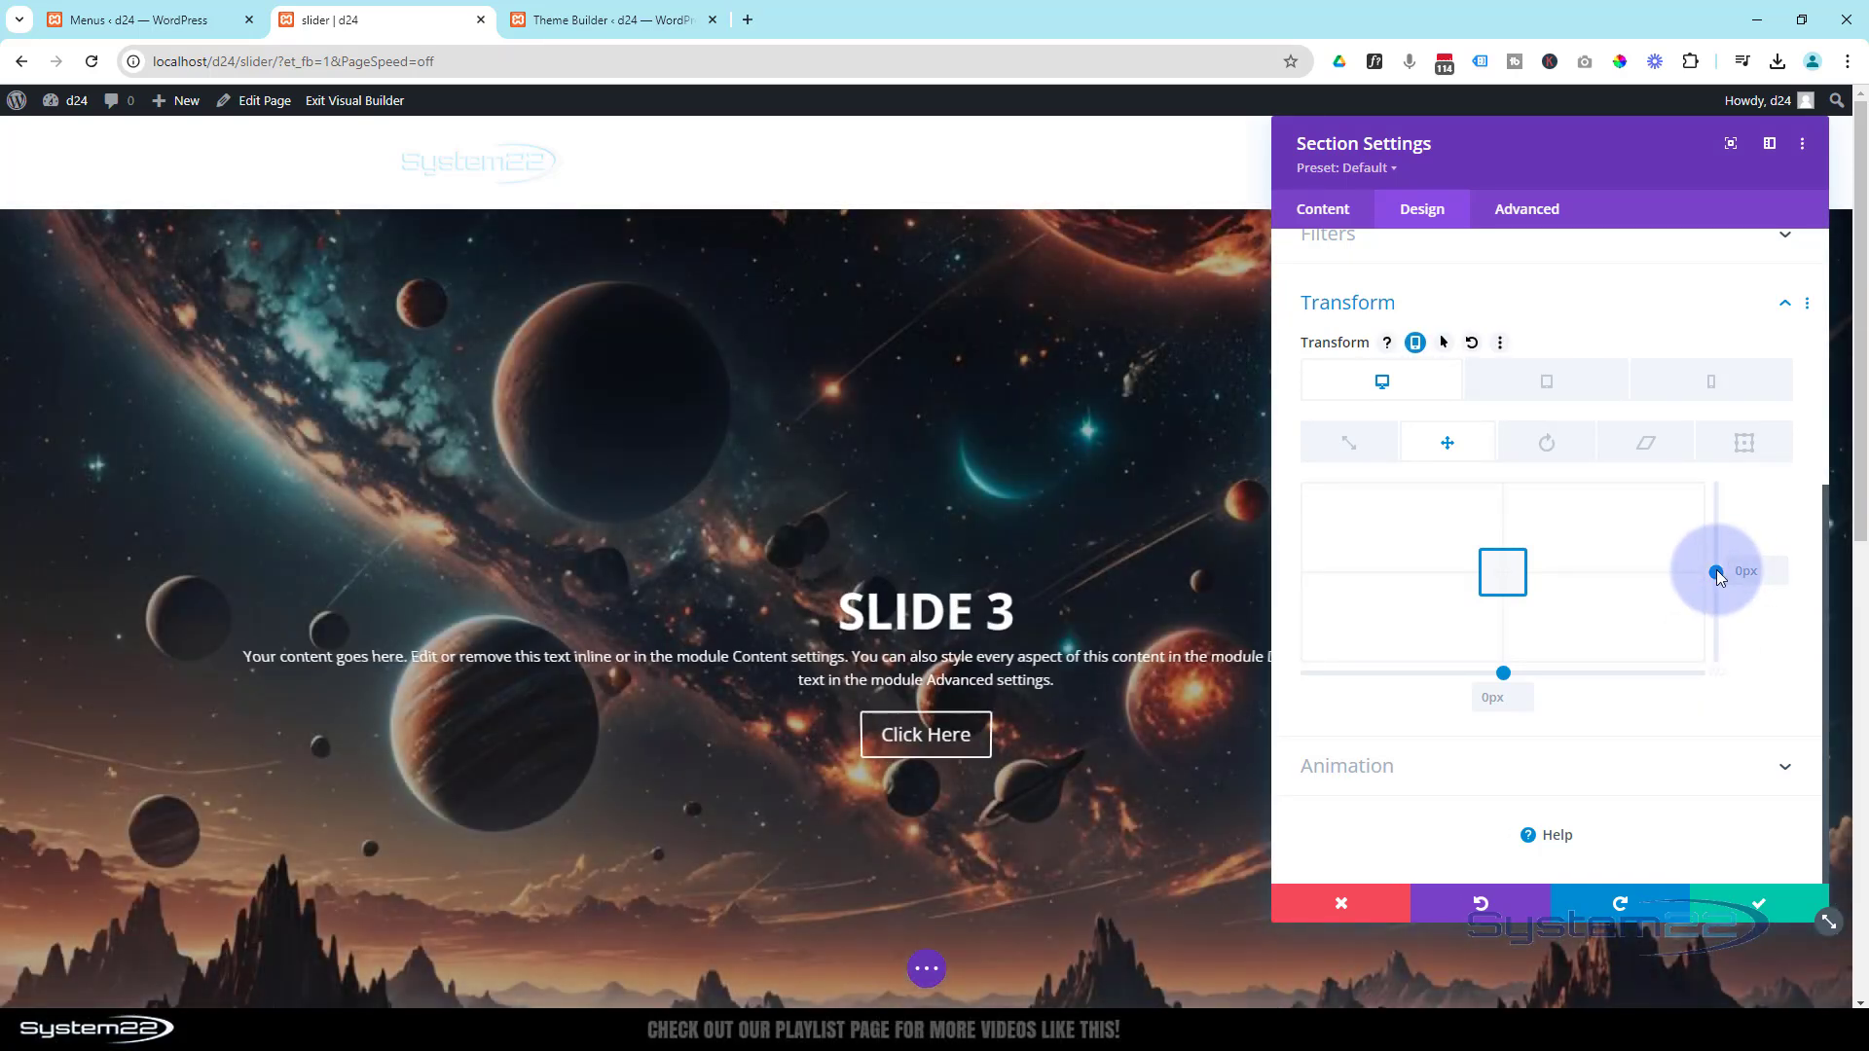
drag(1718, 576, 1717, 550)
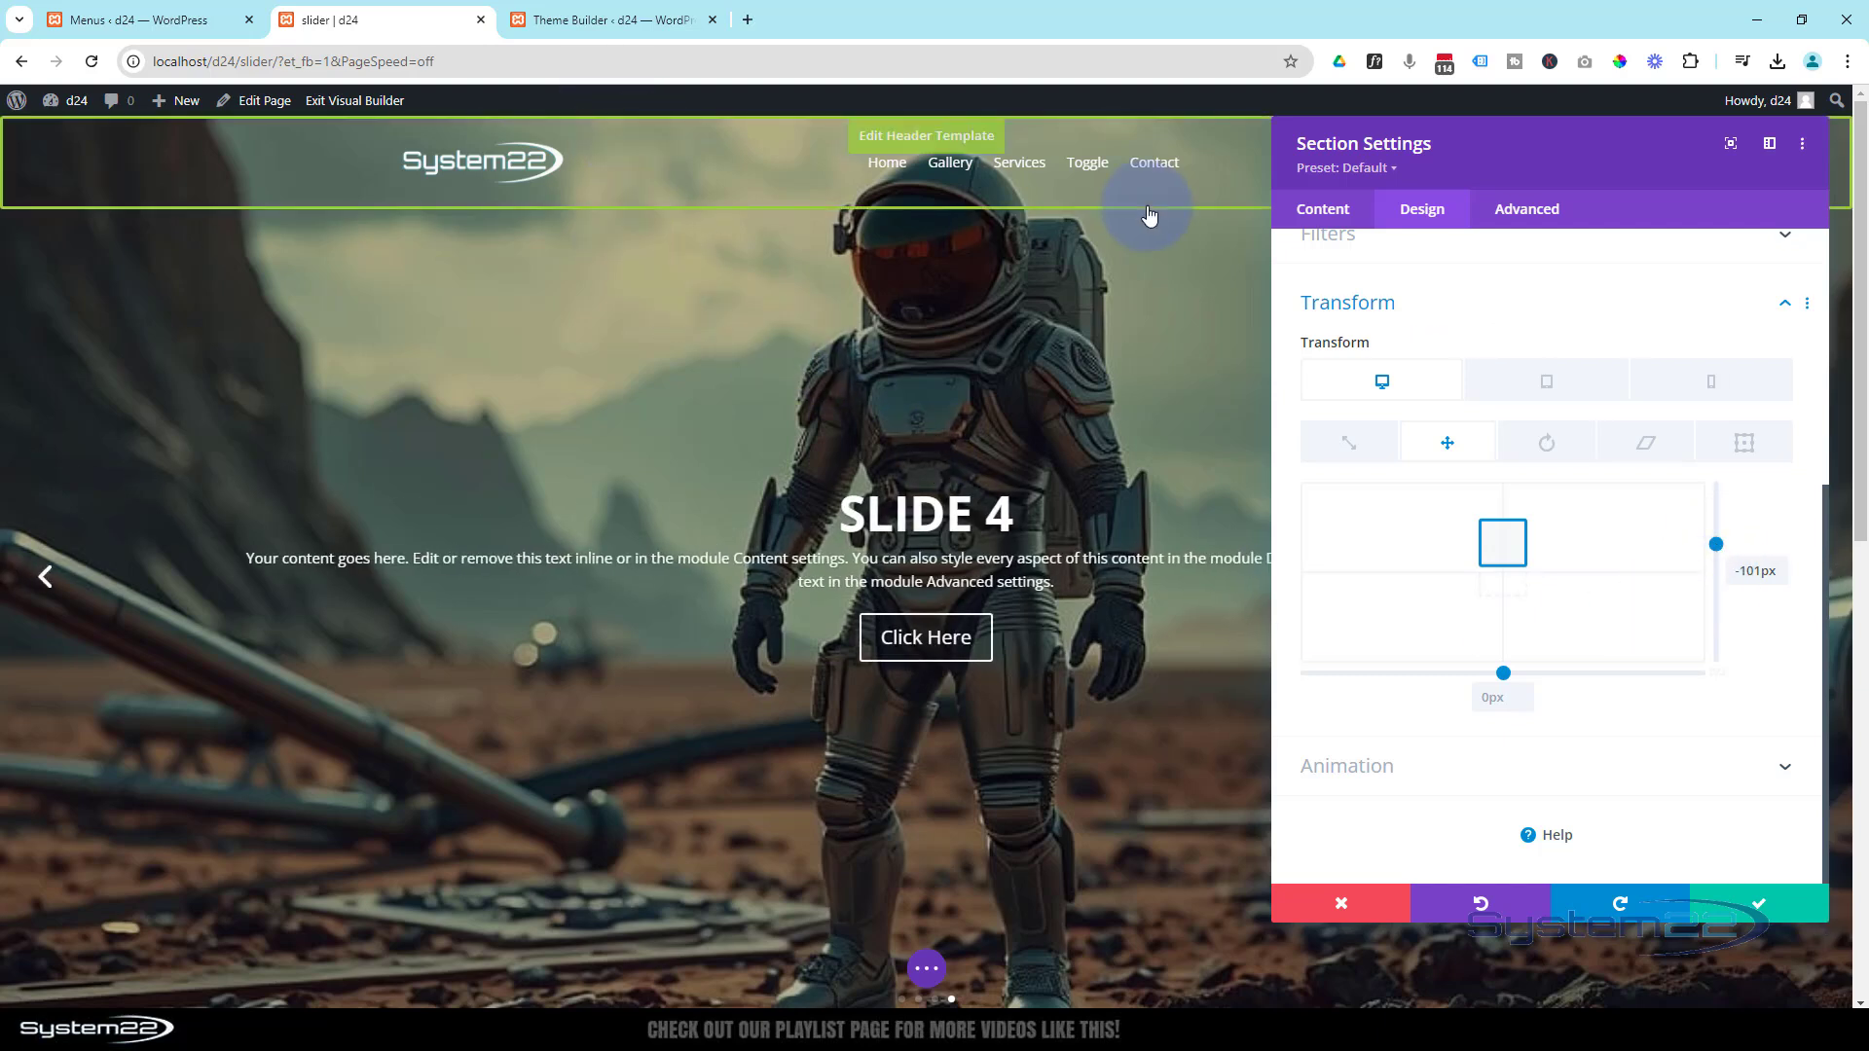
click(1777, 572)
click(1777, 572)
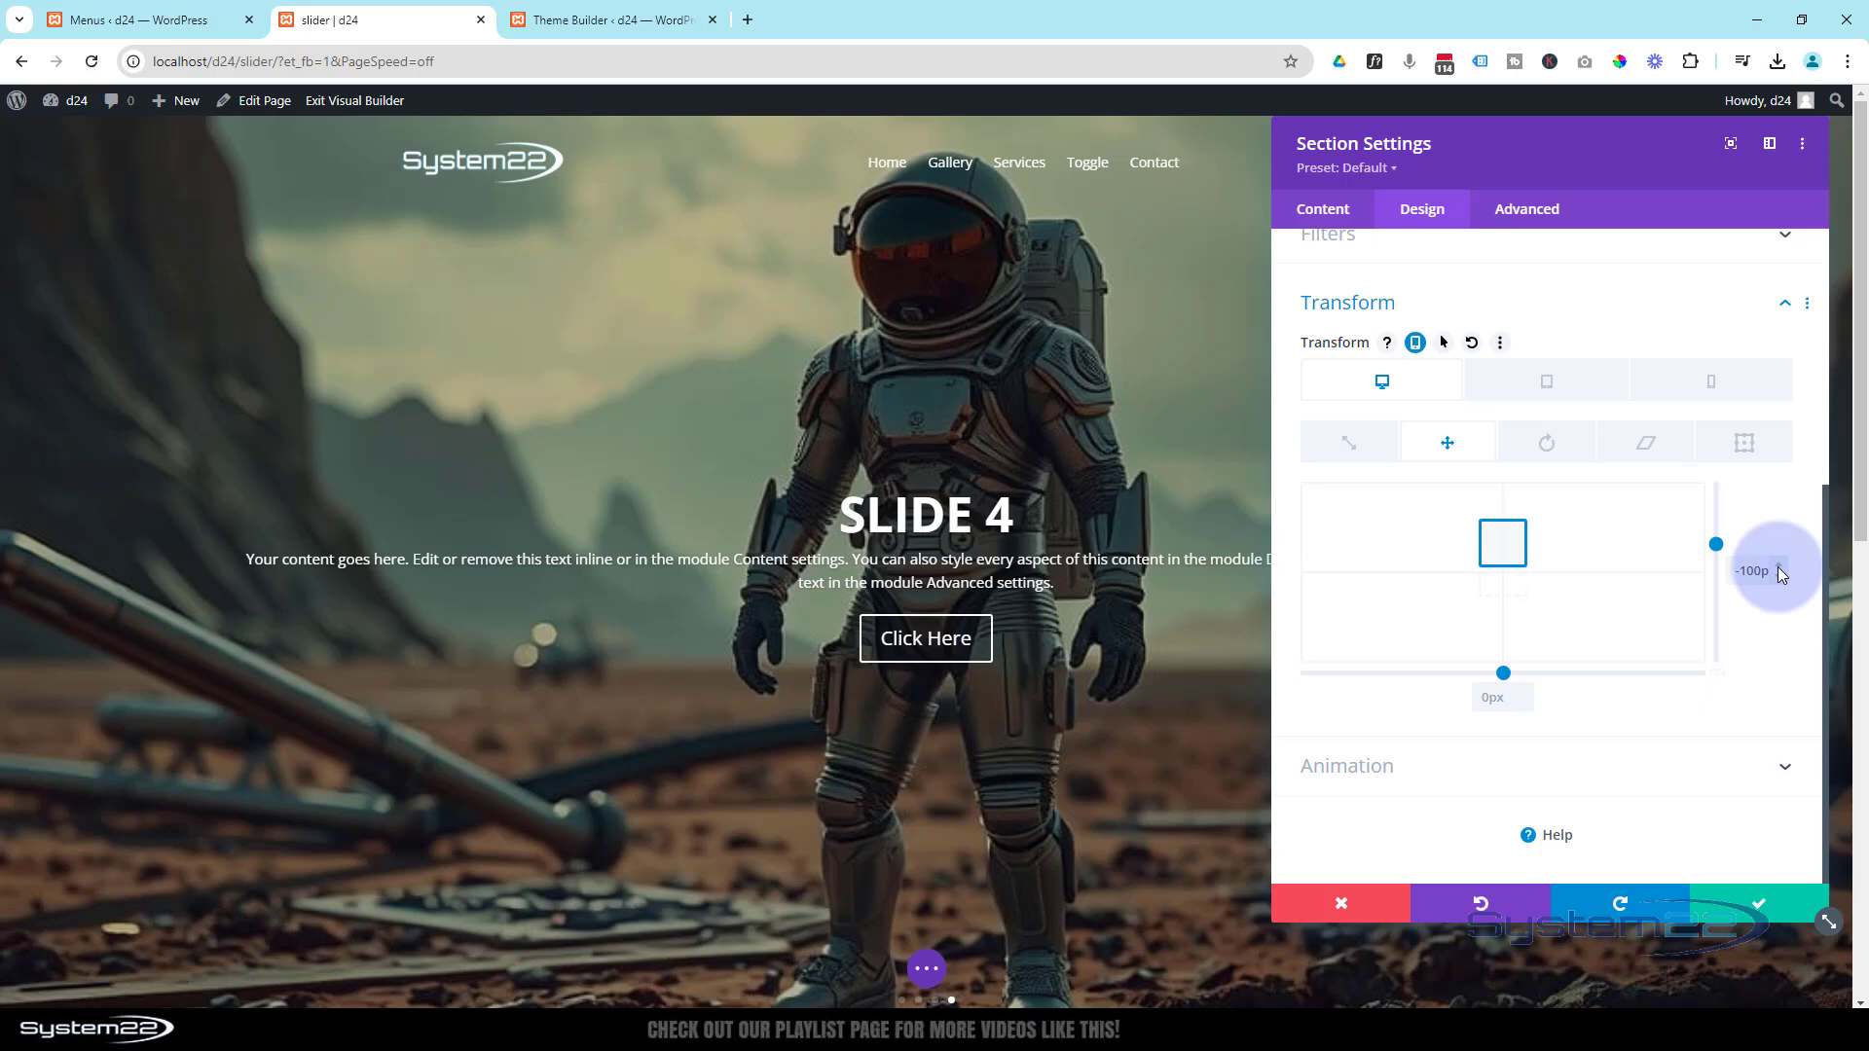
click(1205, 508)
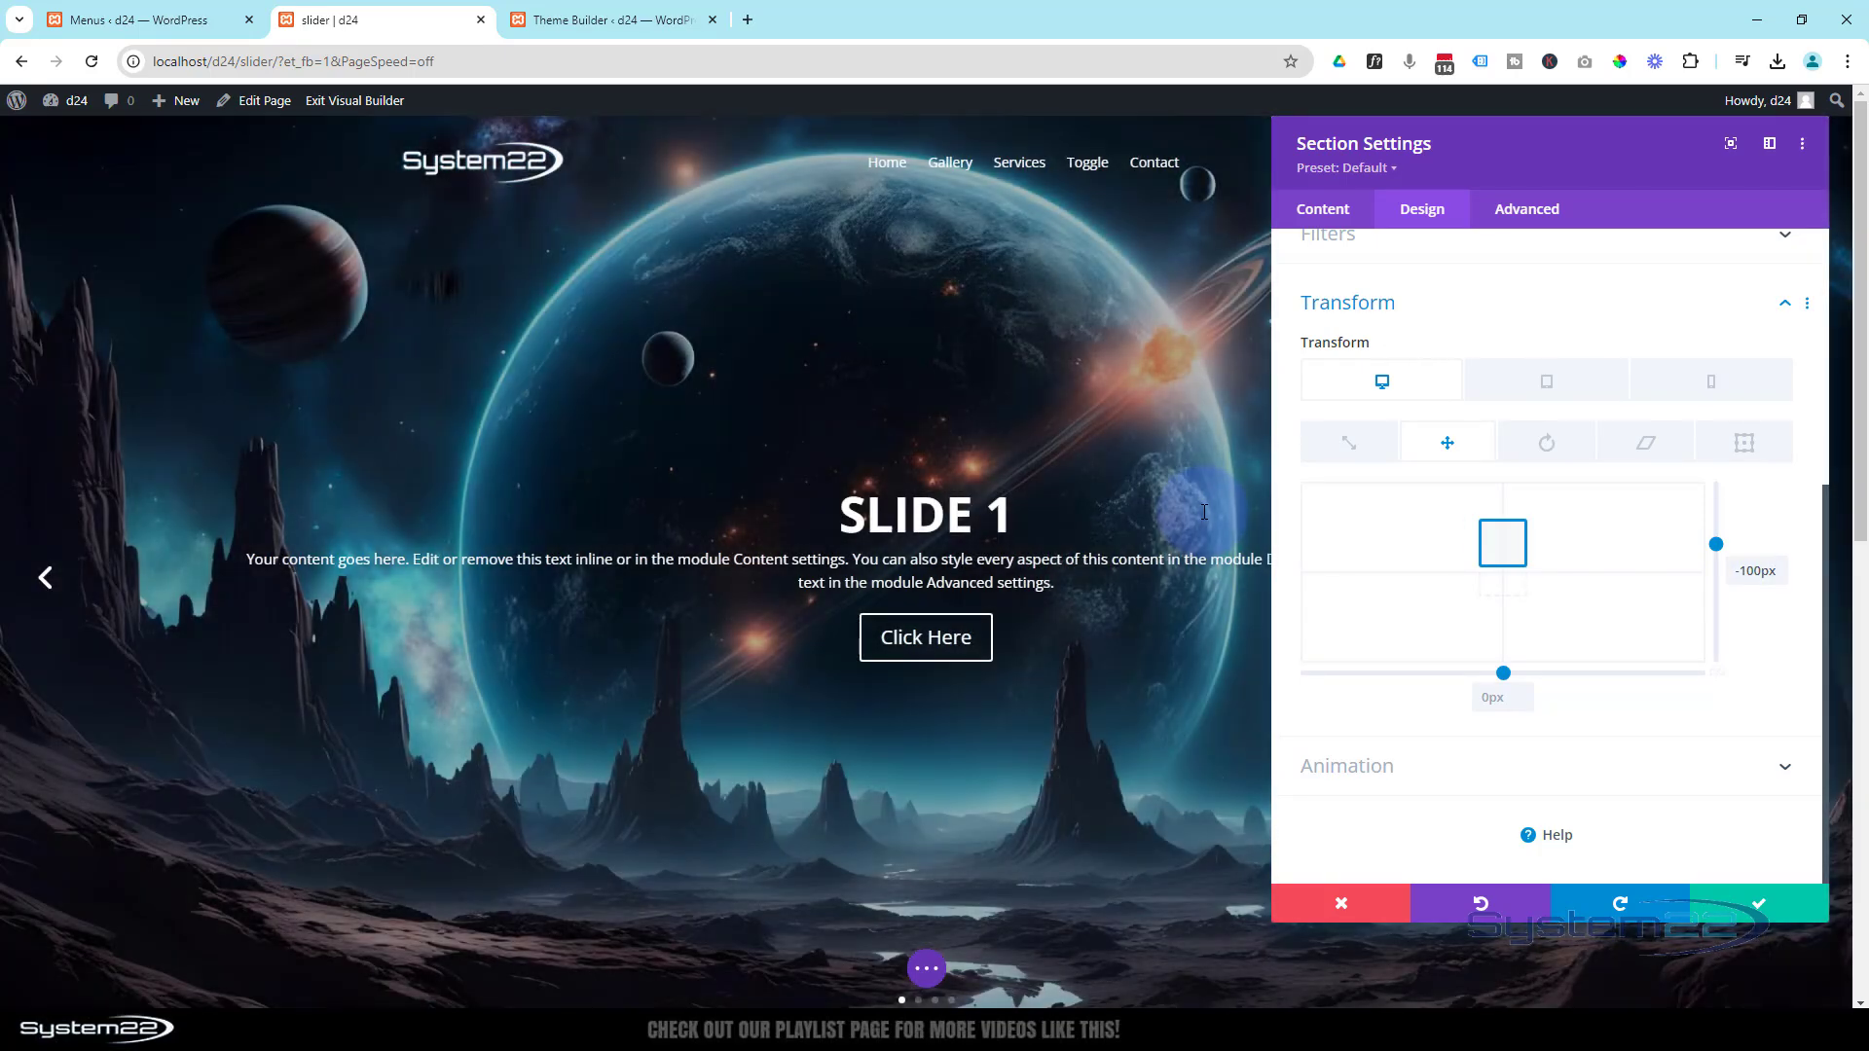
Set the slider section's vertical translate to -100px for tablet and -89px for phone, and save the section settings.
click(1576, 389)
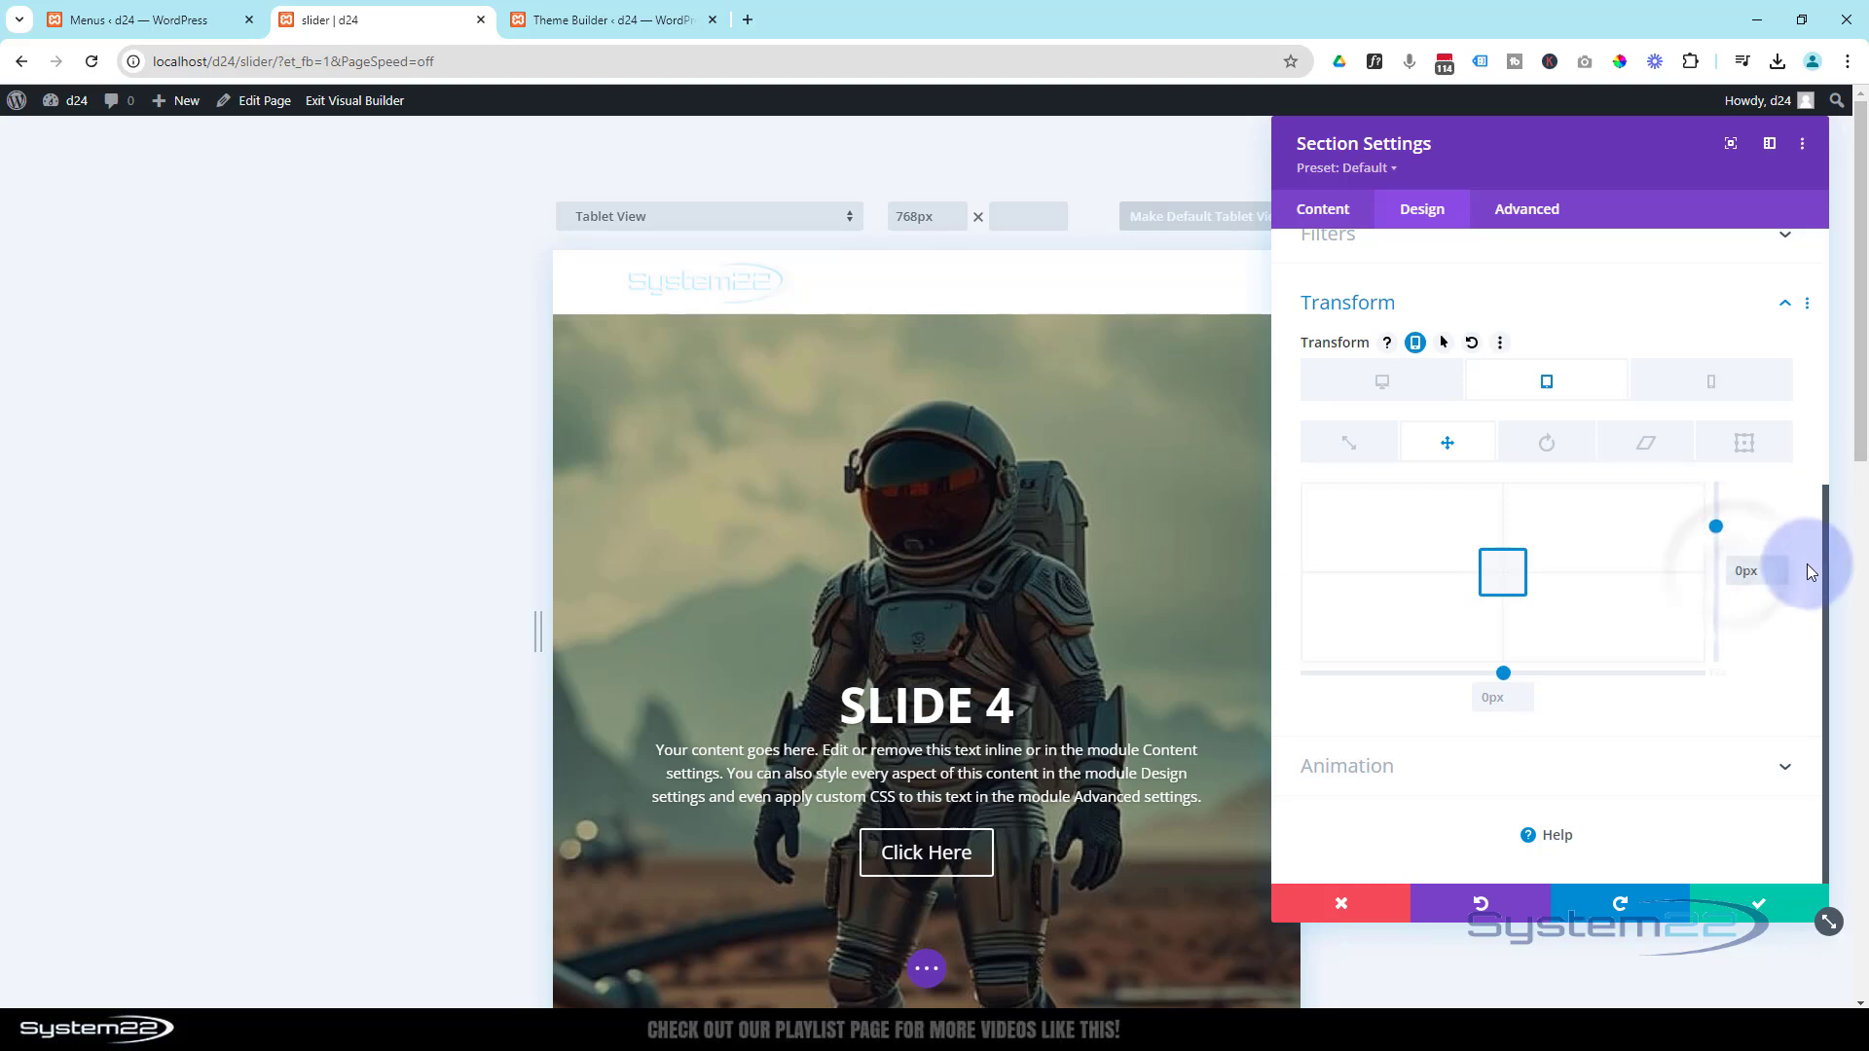
text(-100)
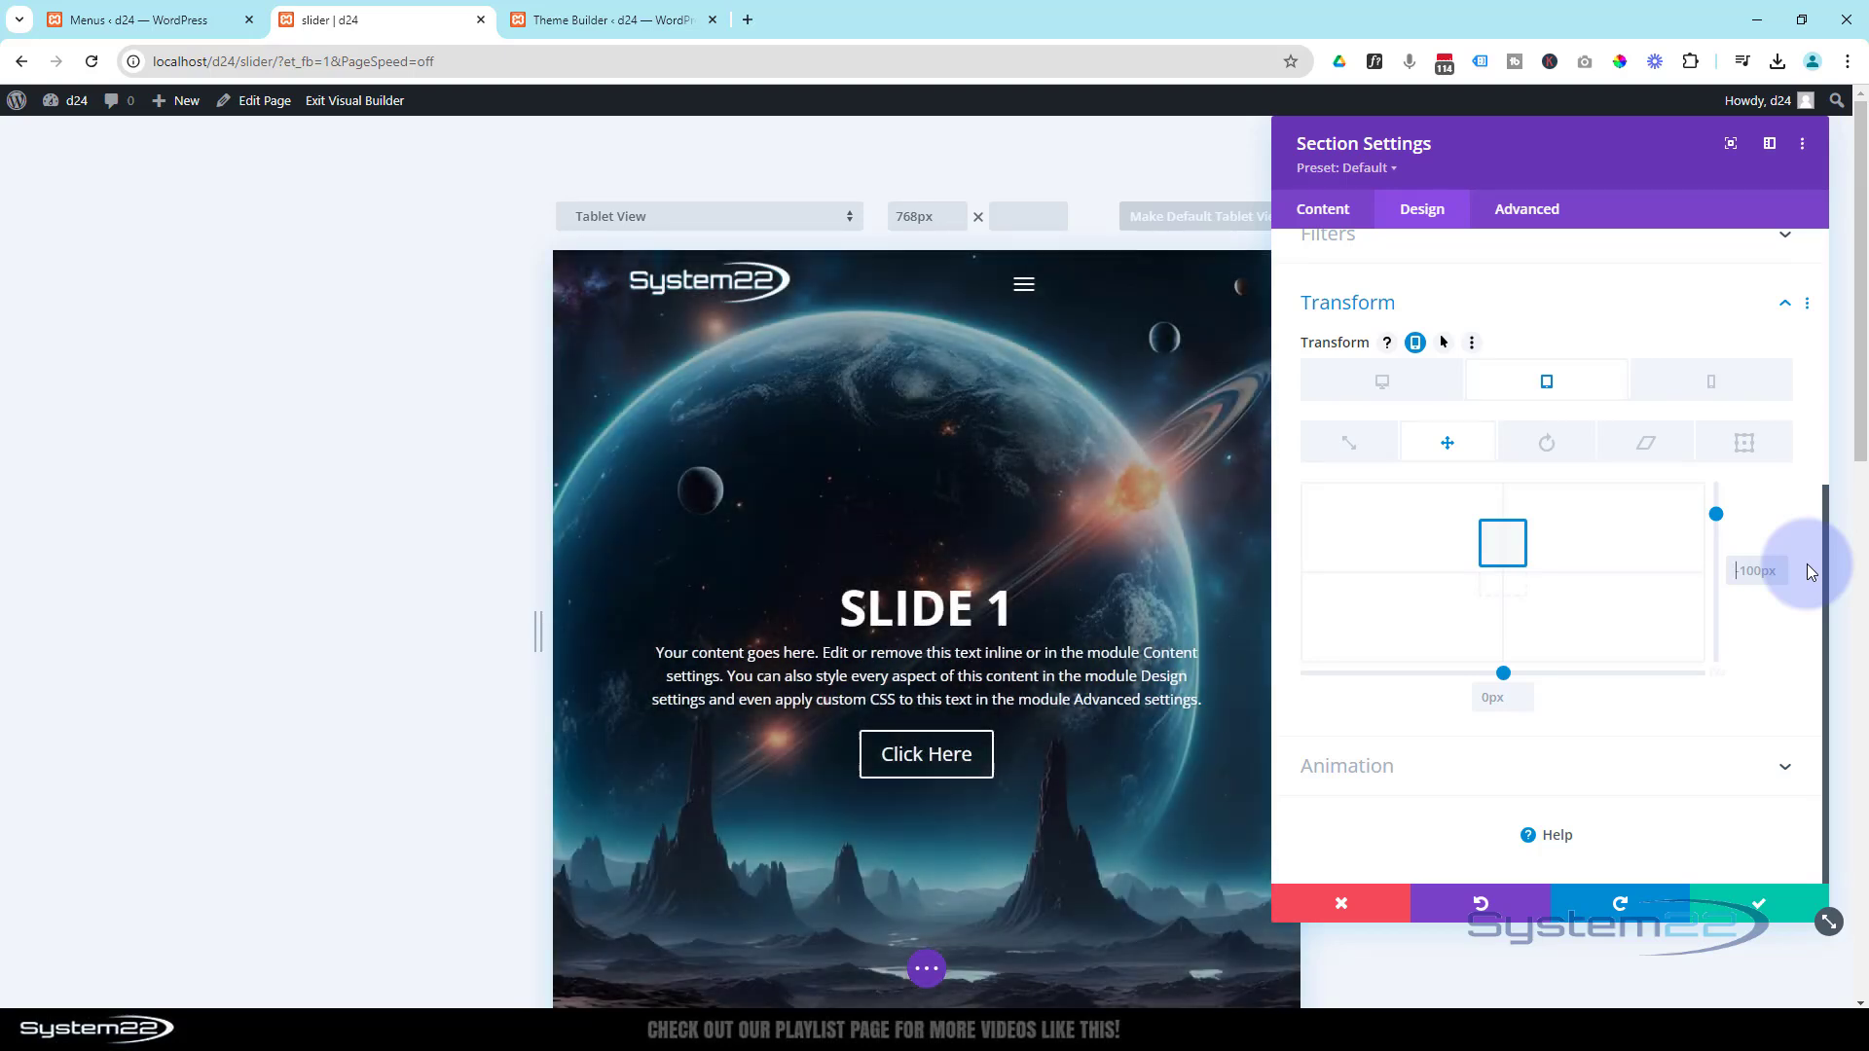
click(1733, 393)
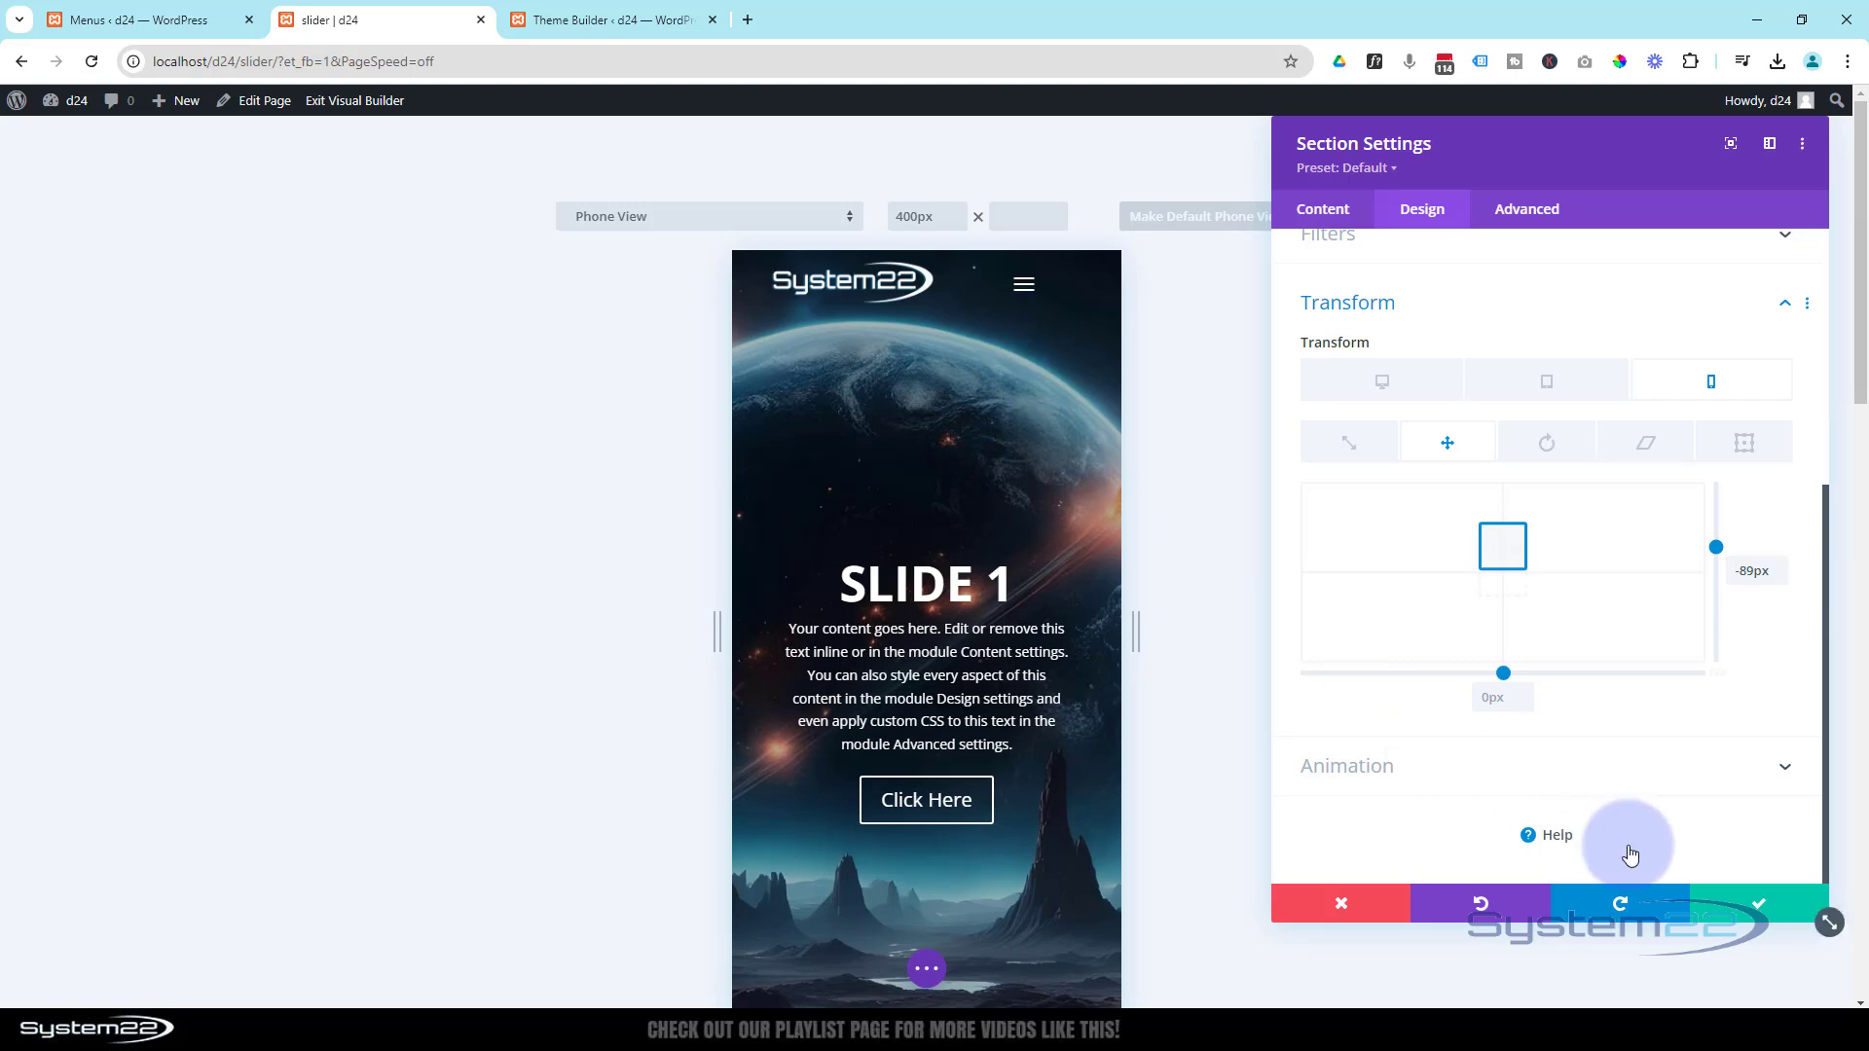
click(1782, 908)
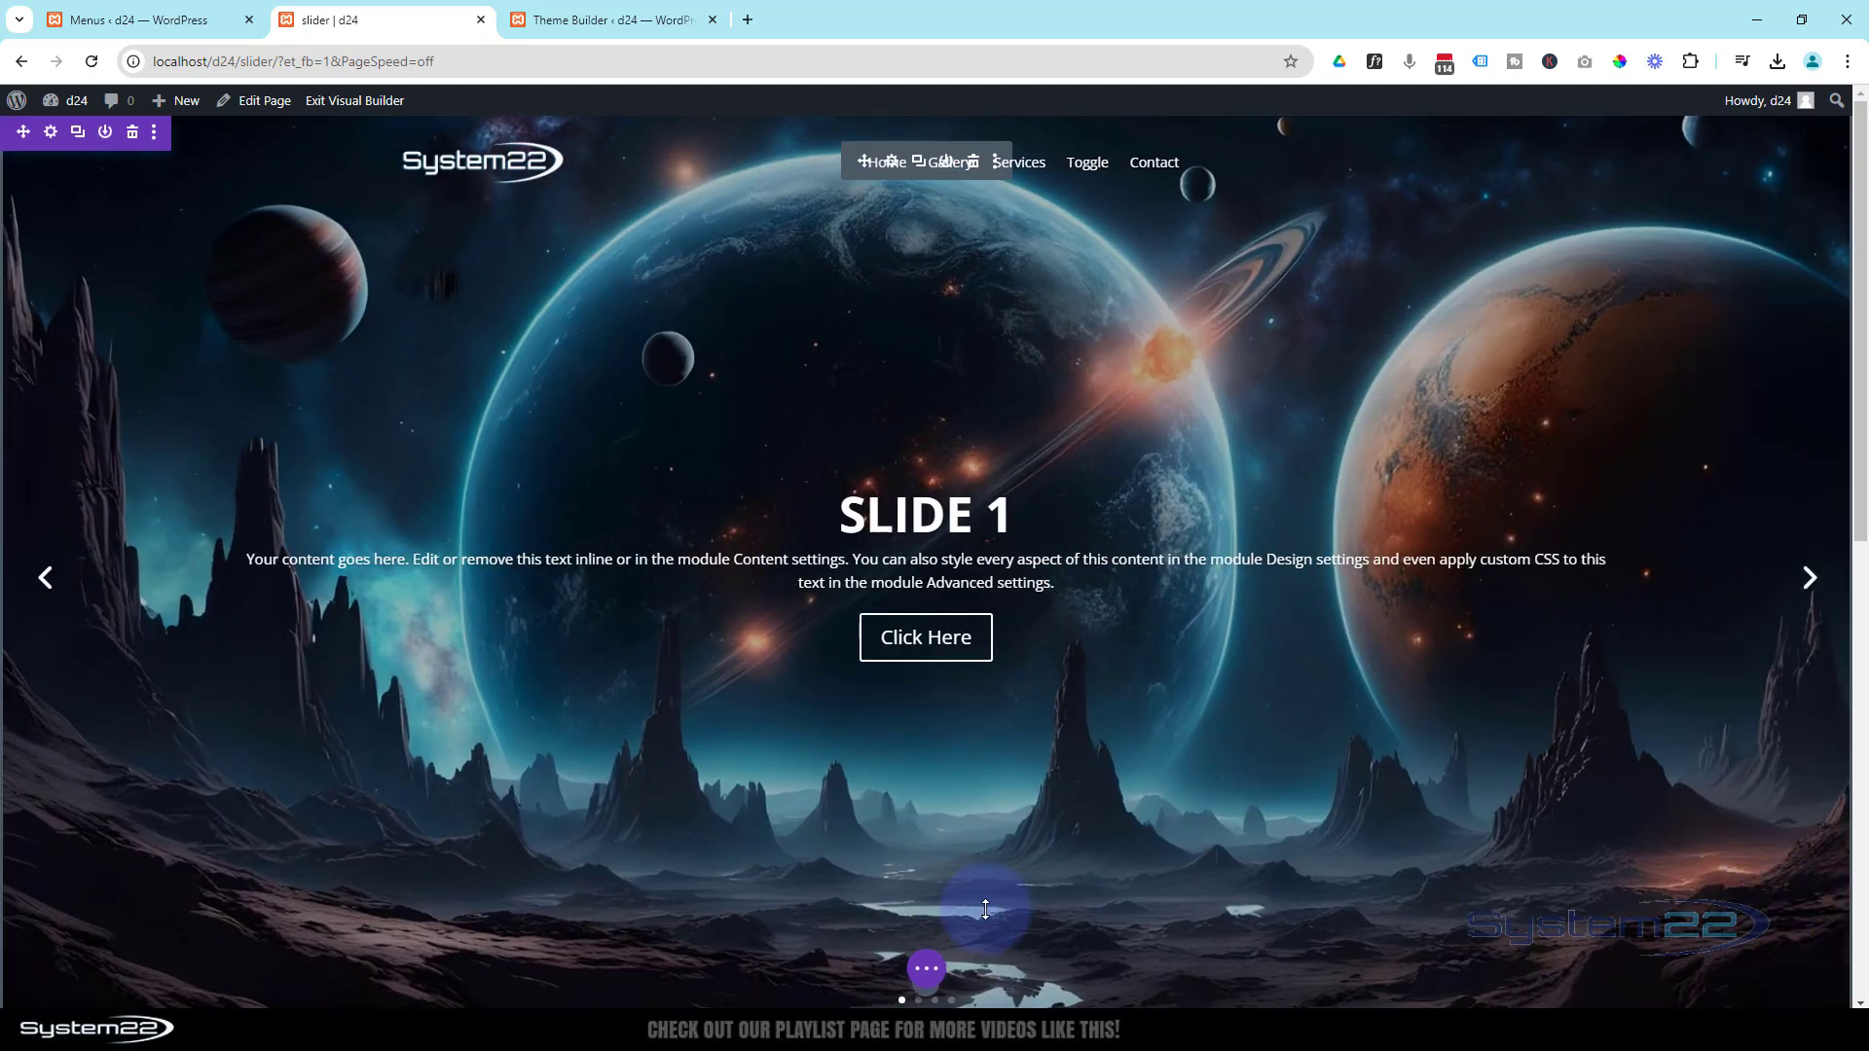
Save the slider page, exit the visual builder and check the sticky header on the live page.
click(926, 968)
click(1790, 968)
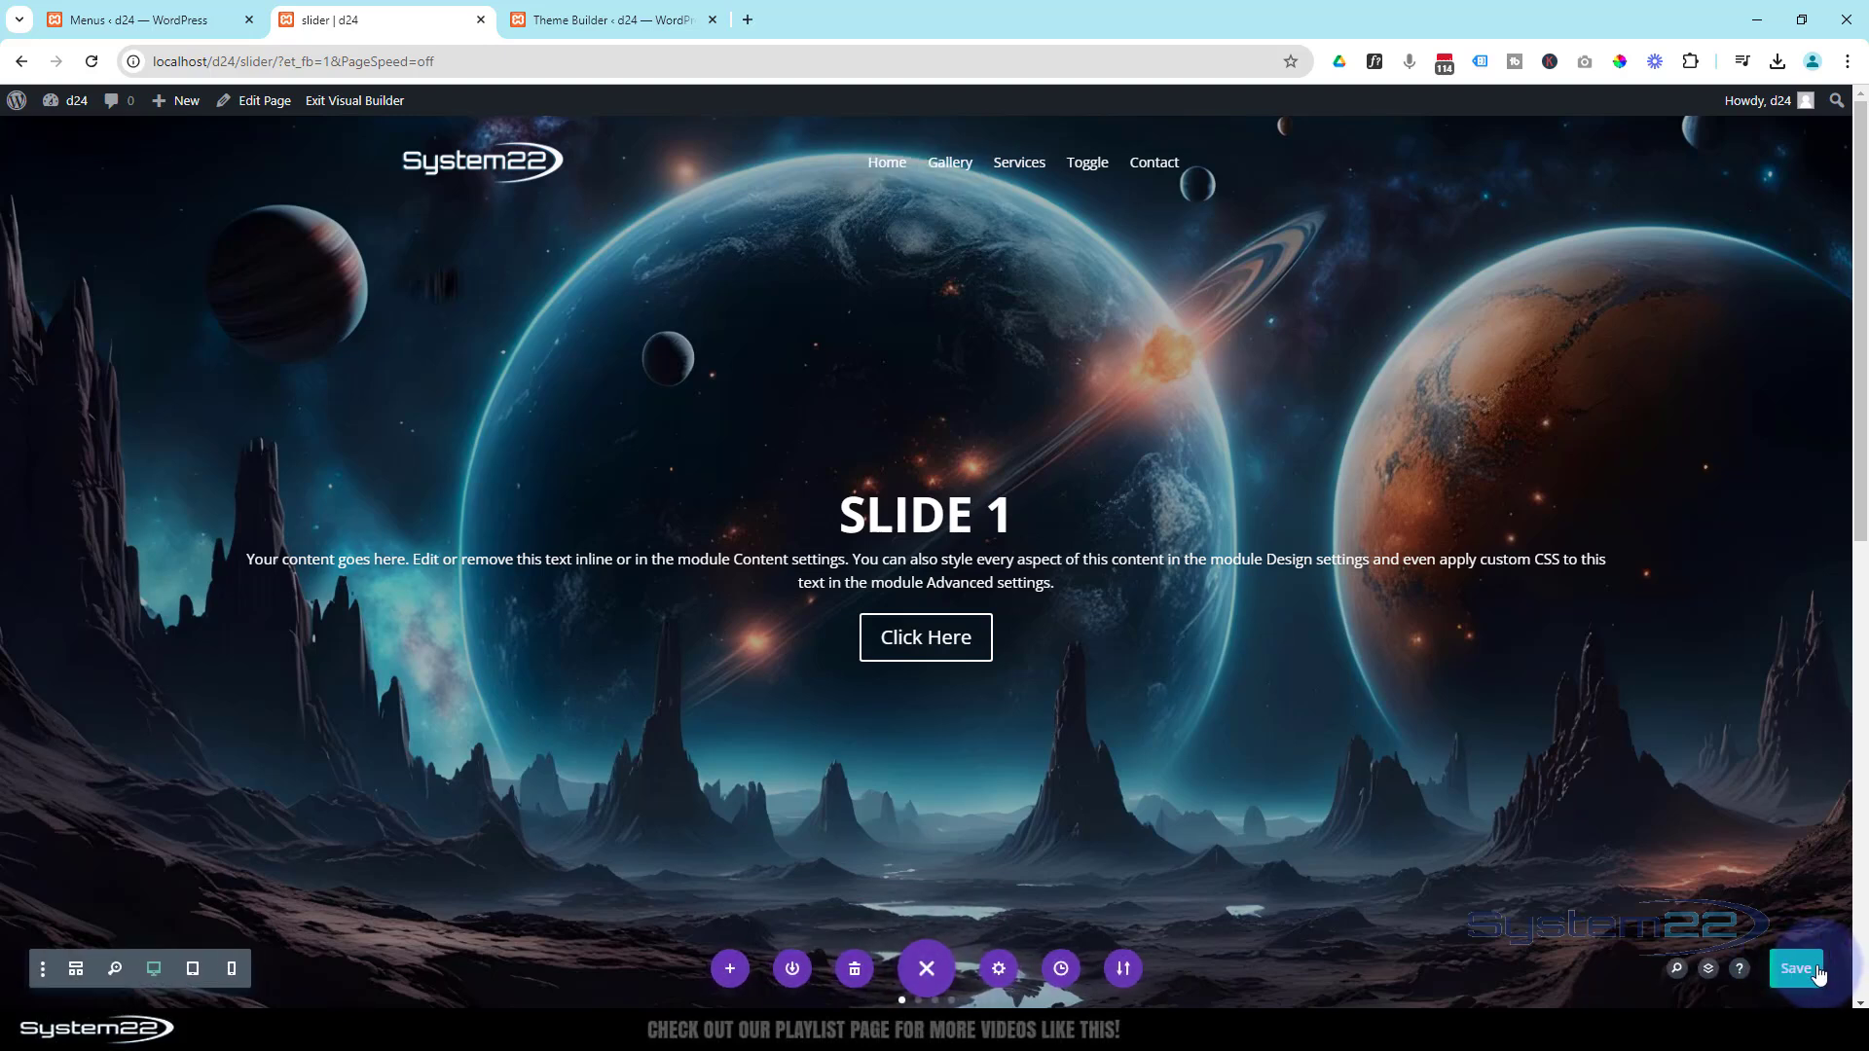
click(331, 100)
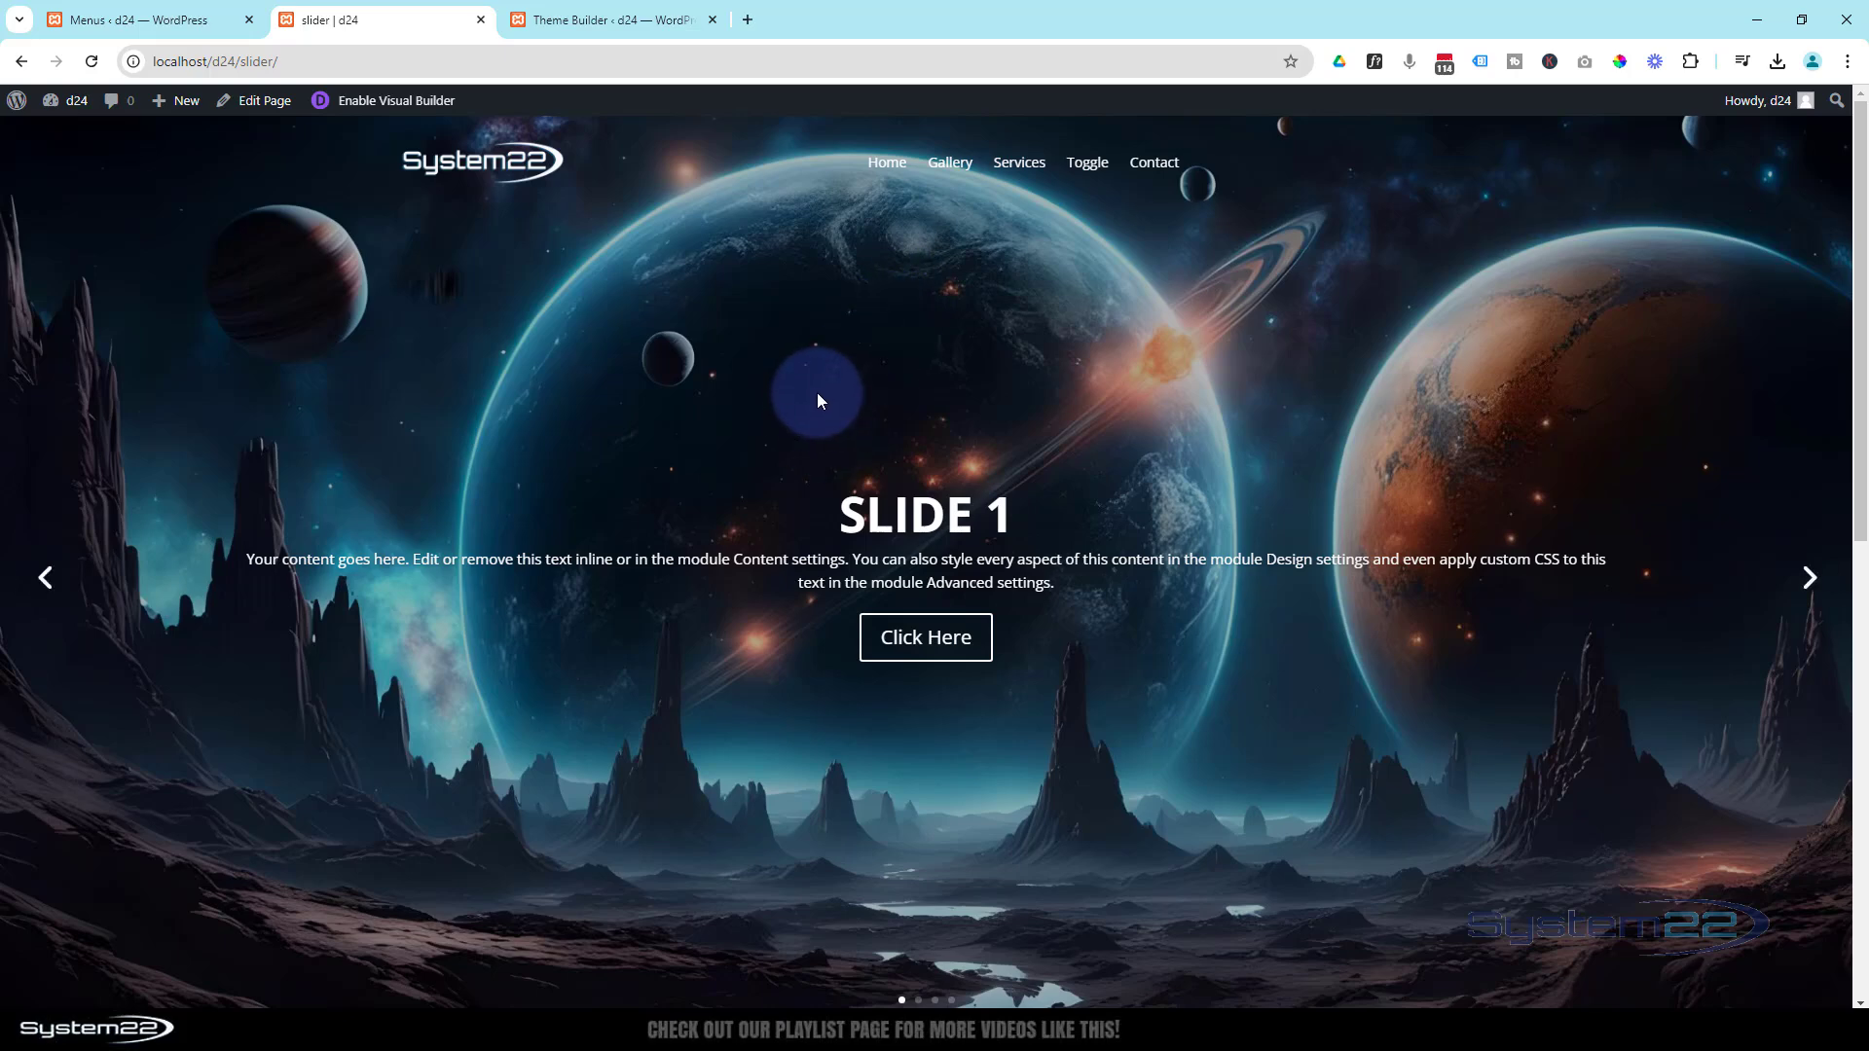
scroll(815, 393, down, 6)
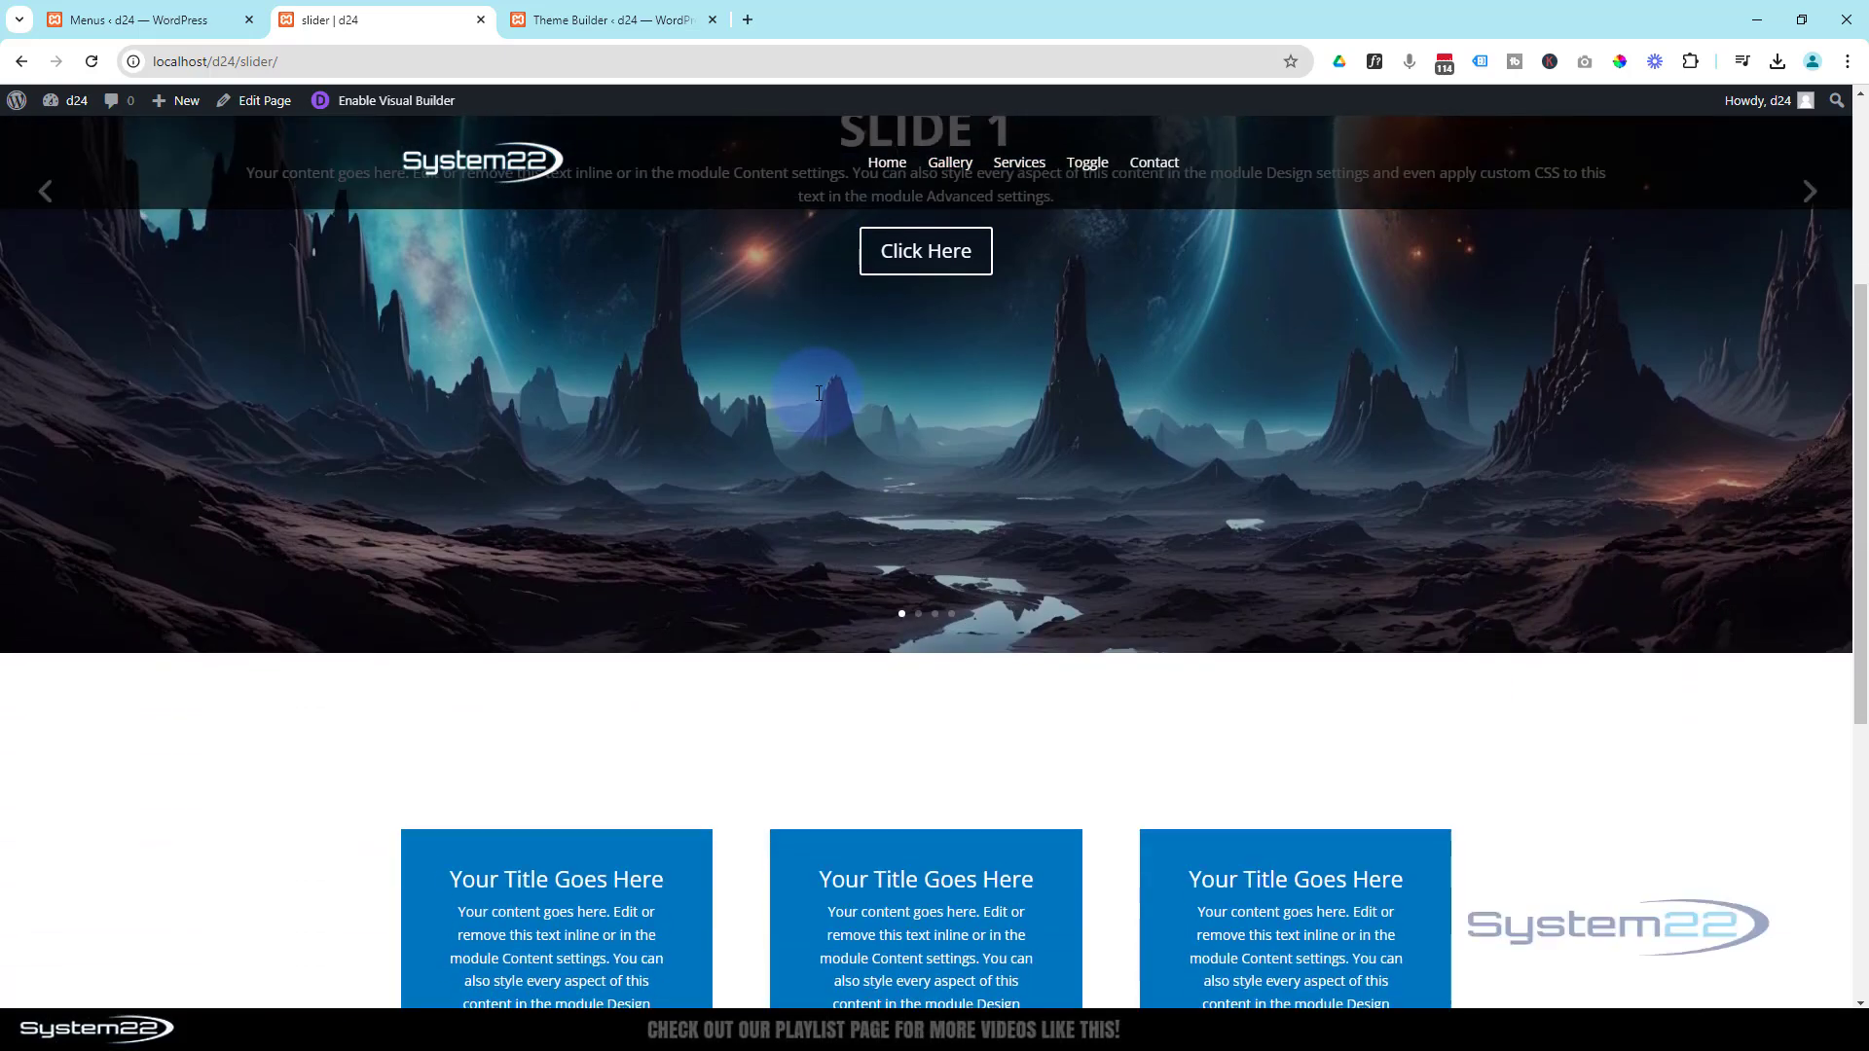
scroll(819, 393, down, 4)
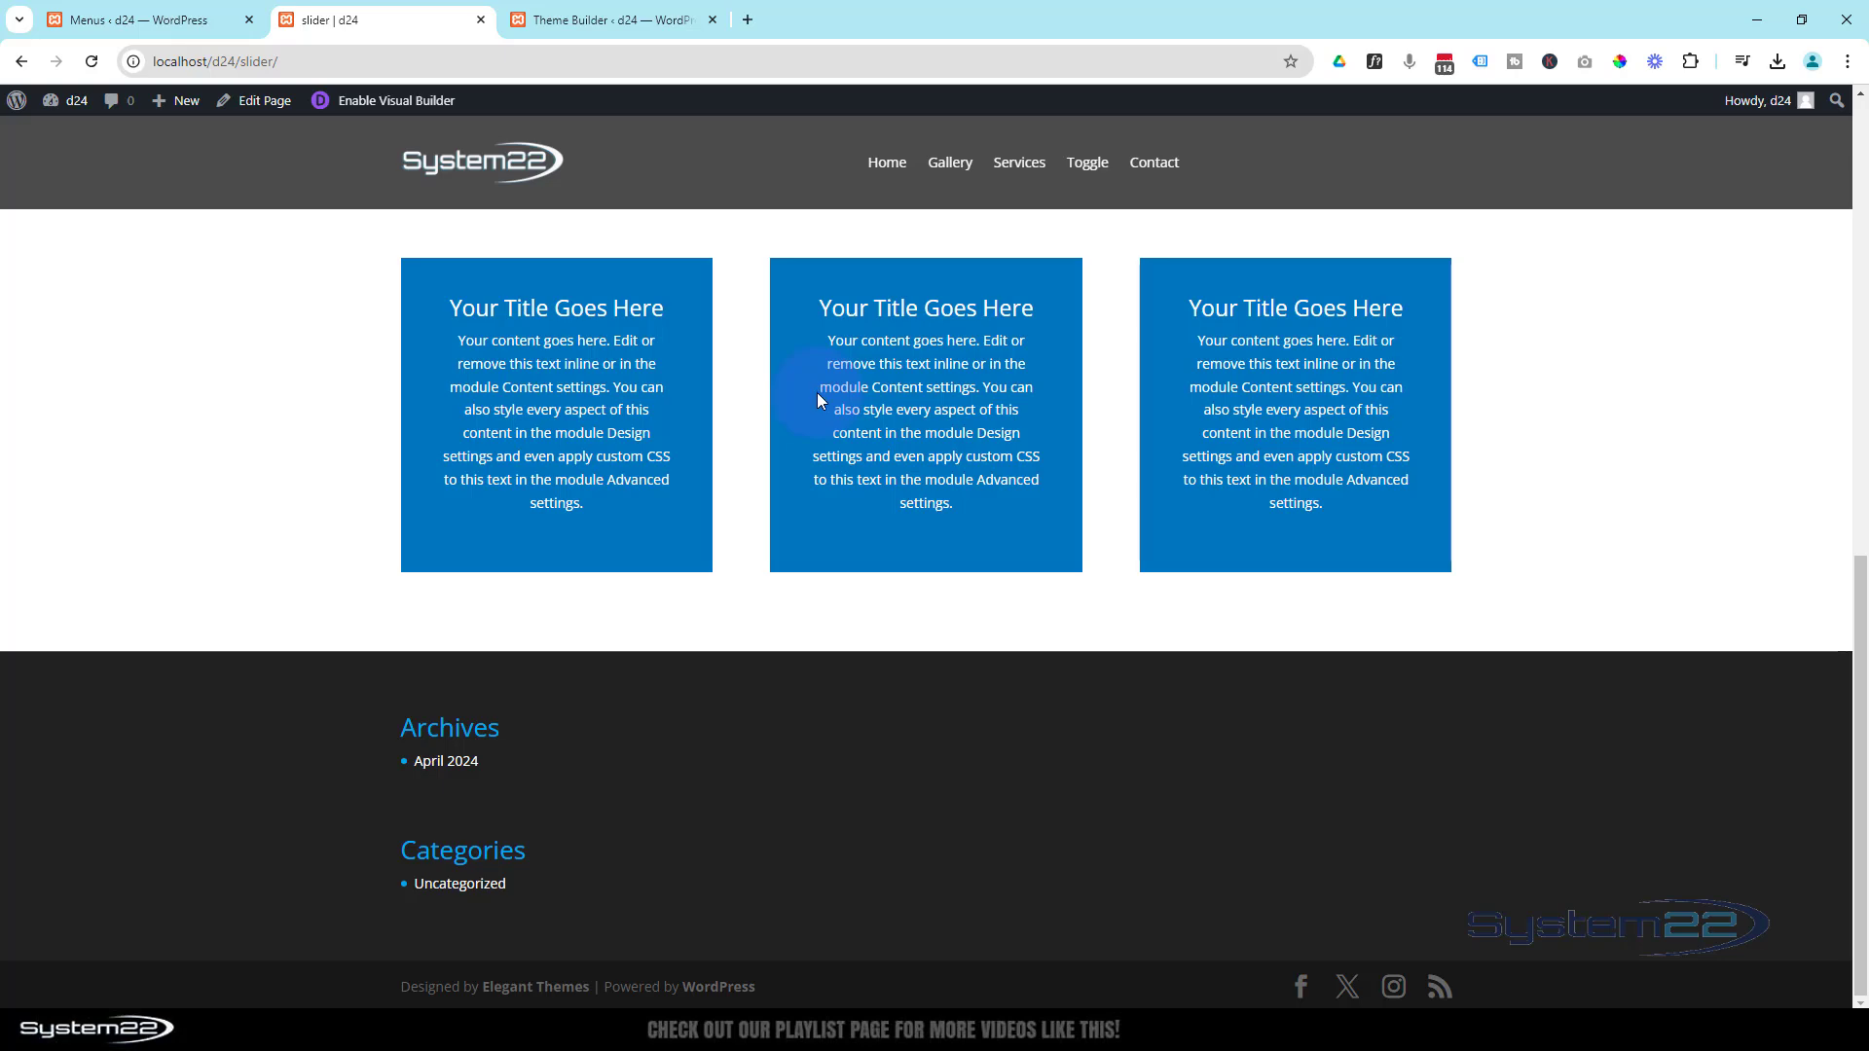
scroll(308, 434, up, 10)
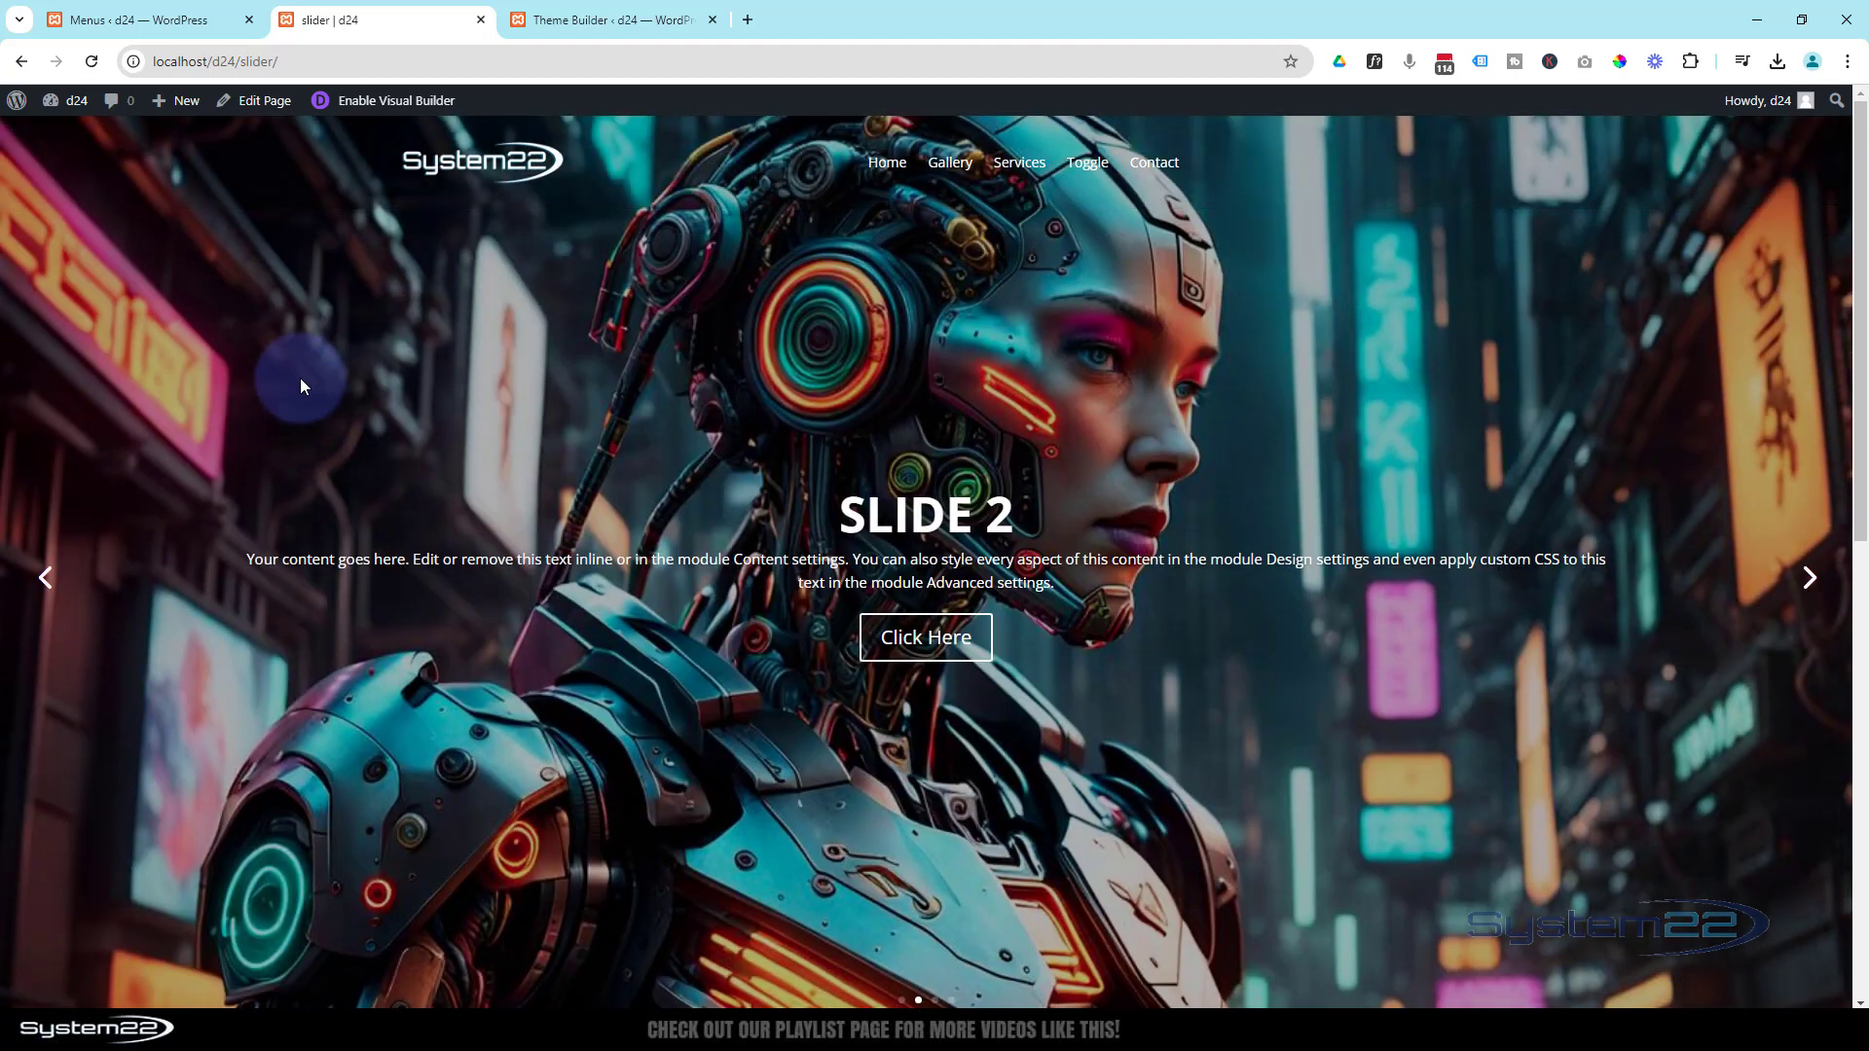
Open the Home page in a separate browser tab and check its header while moving through the page.
middle_click(886, 173)
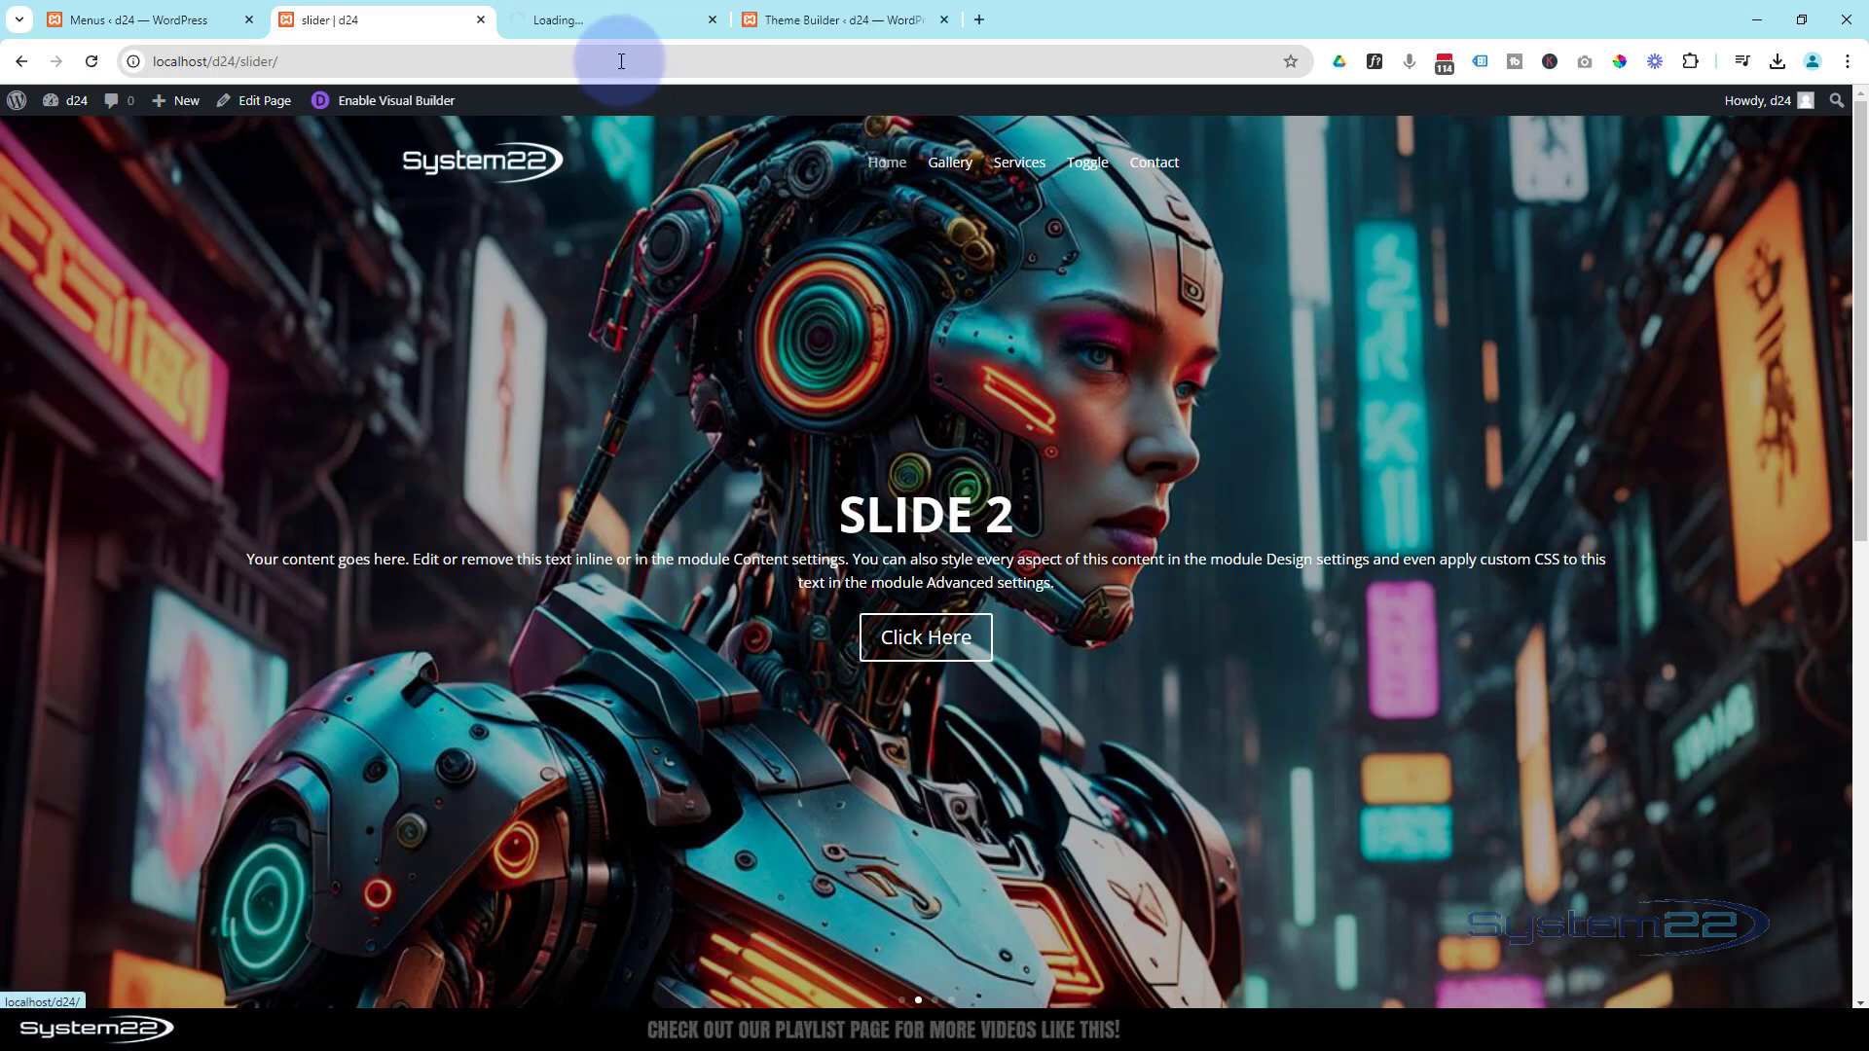
click(605, 18)
scroll(1051, 321, down, 10)
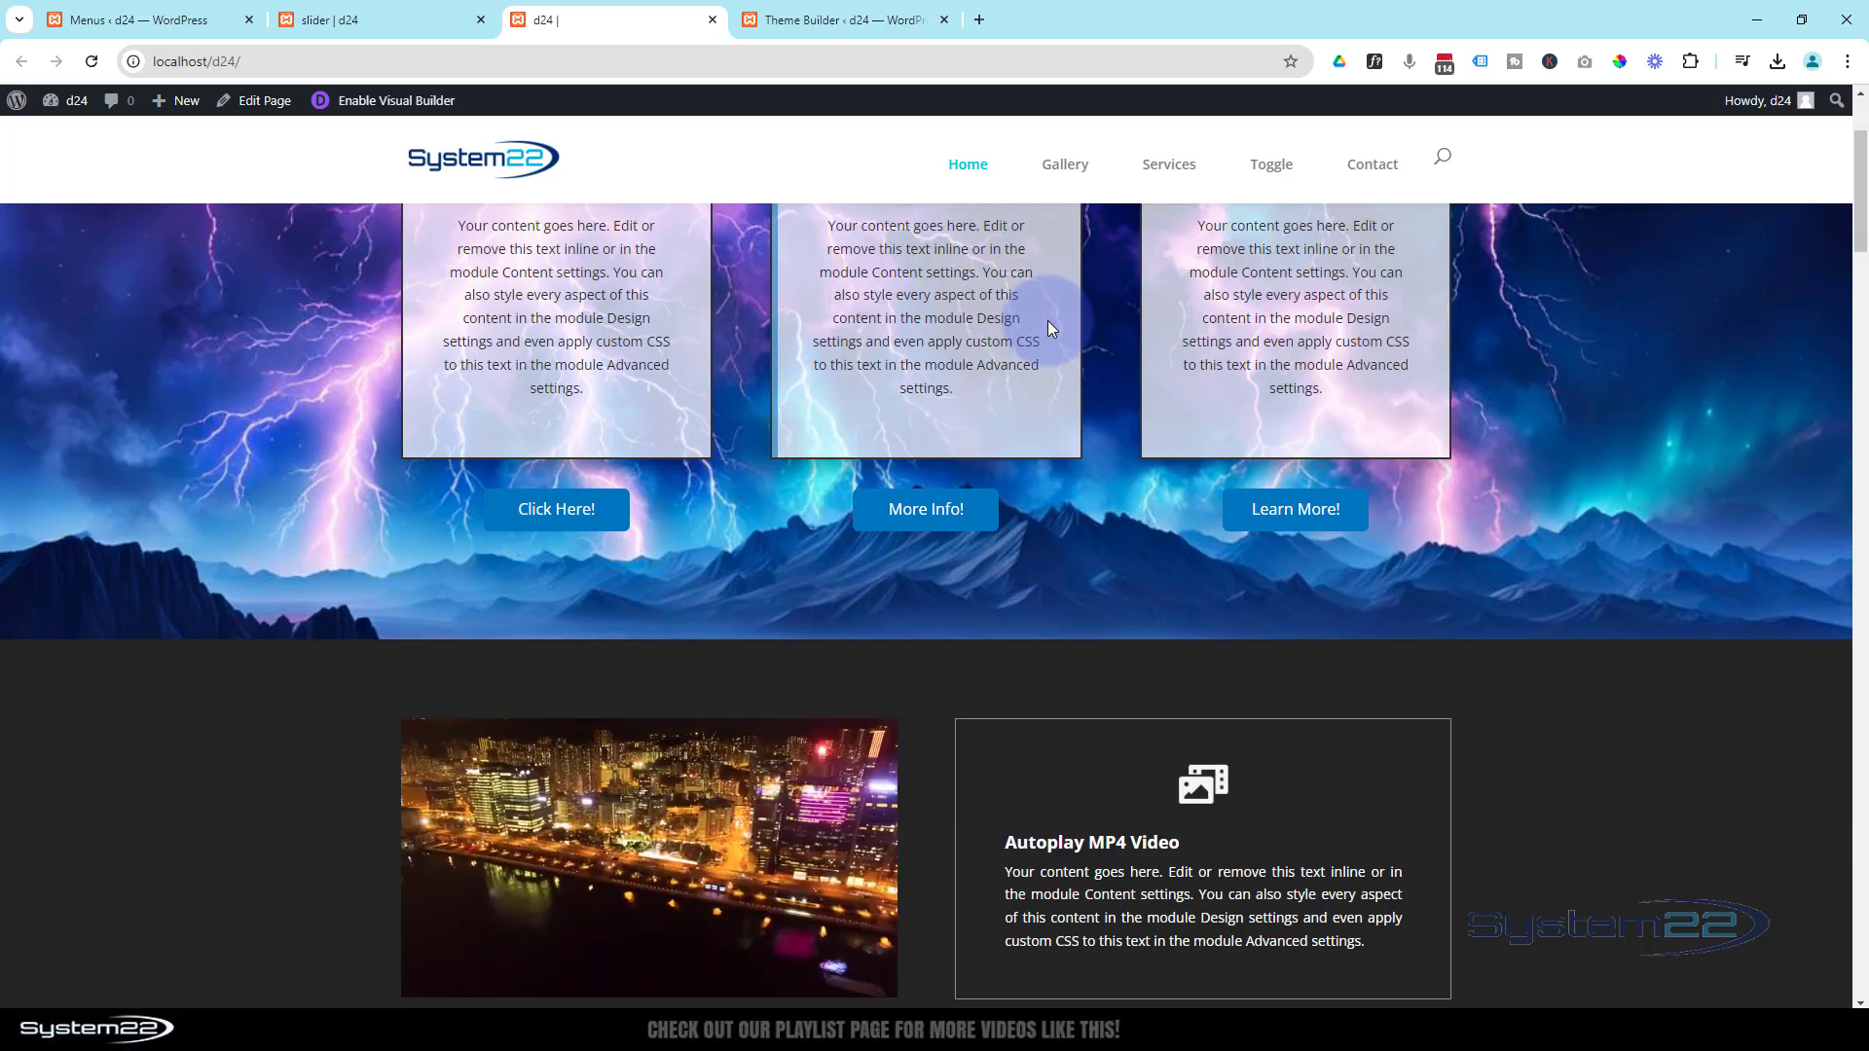
scroll(1048, 322, up, 10)
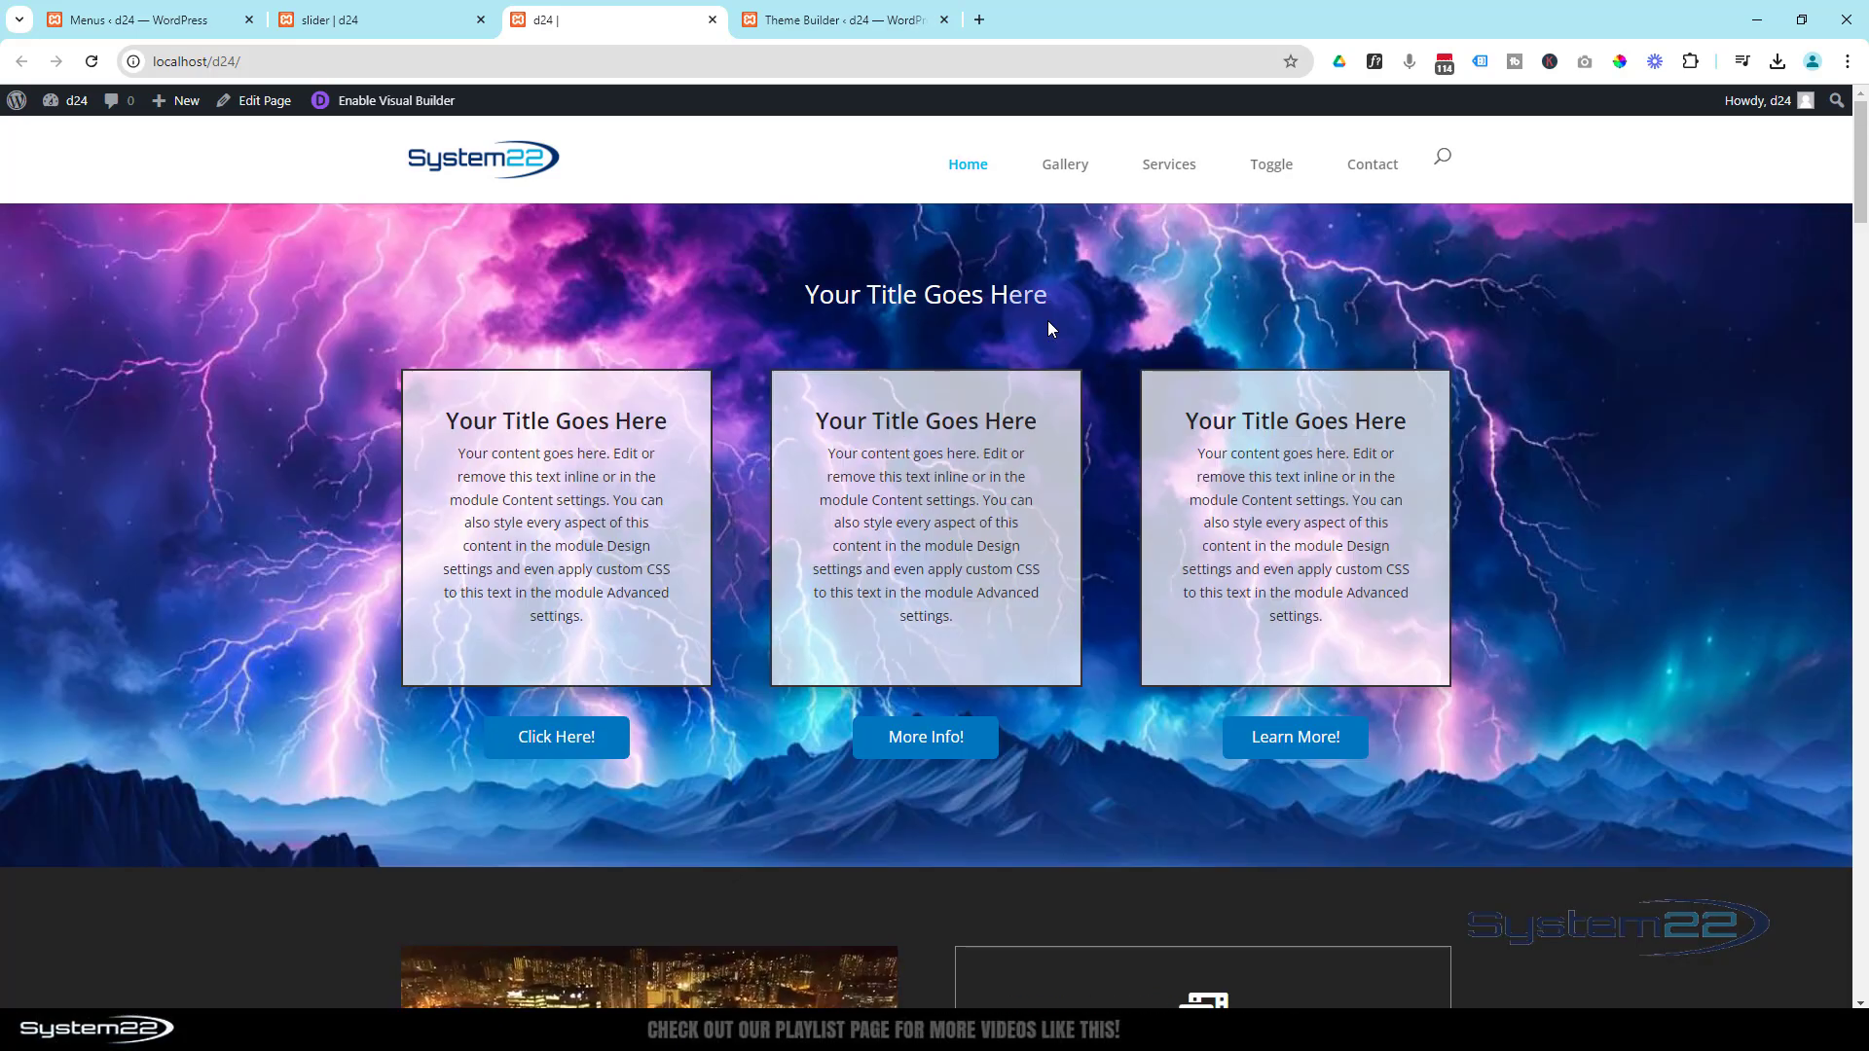
Return to the slider page and examine how the header's background behaves over the slider and the content below it.
click(393, 13)
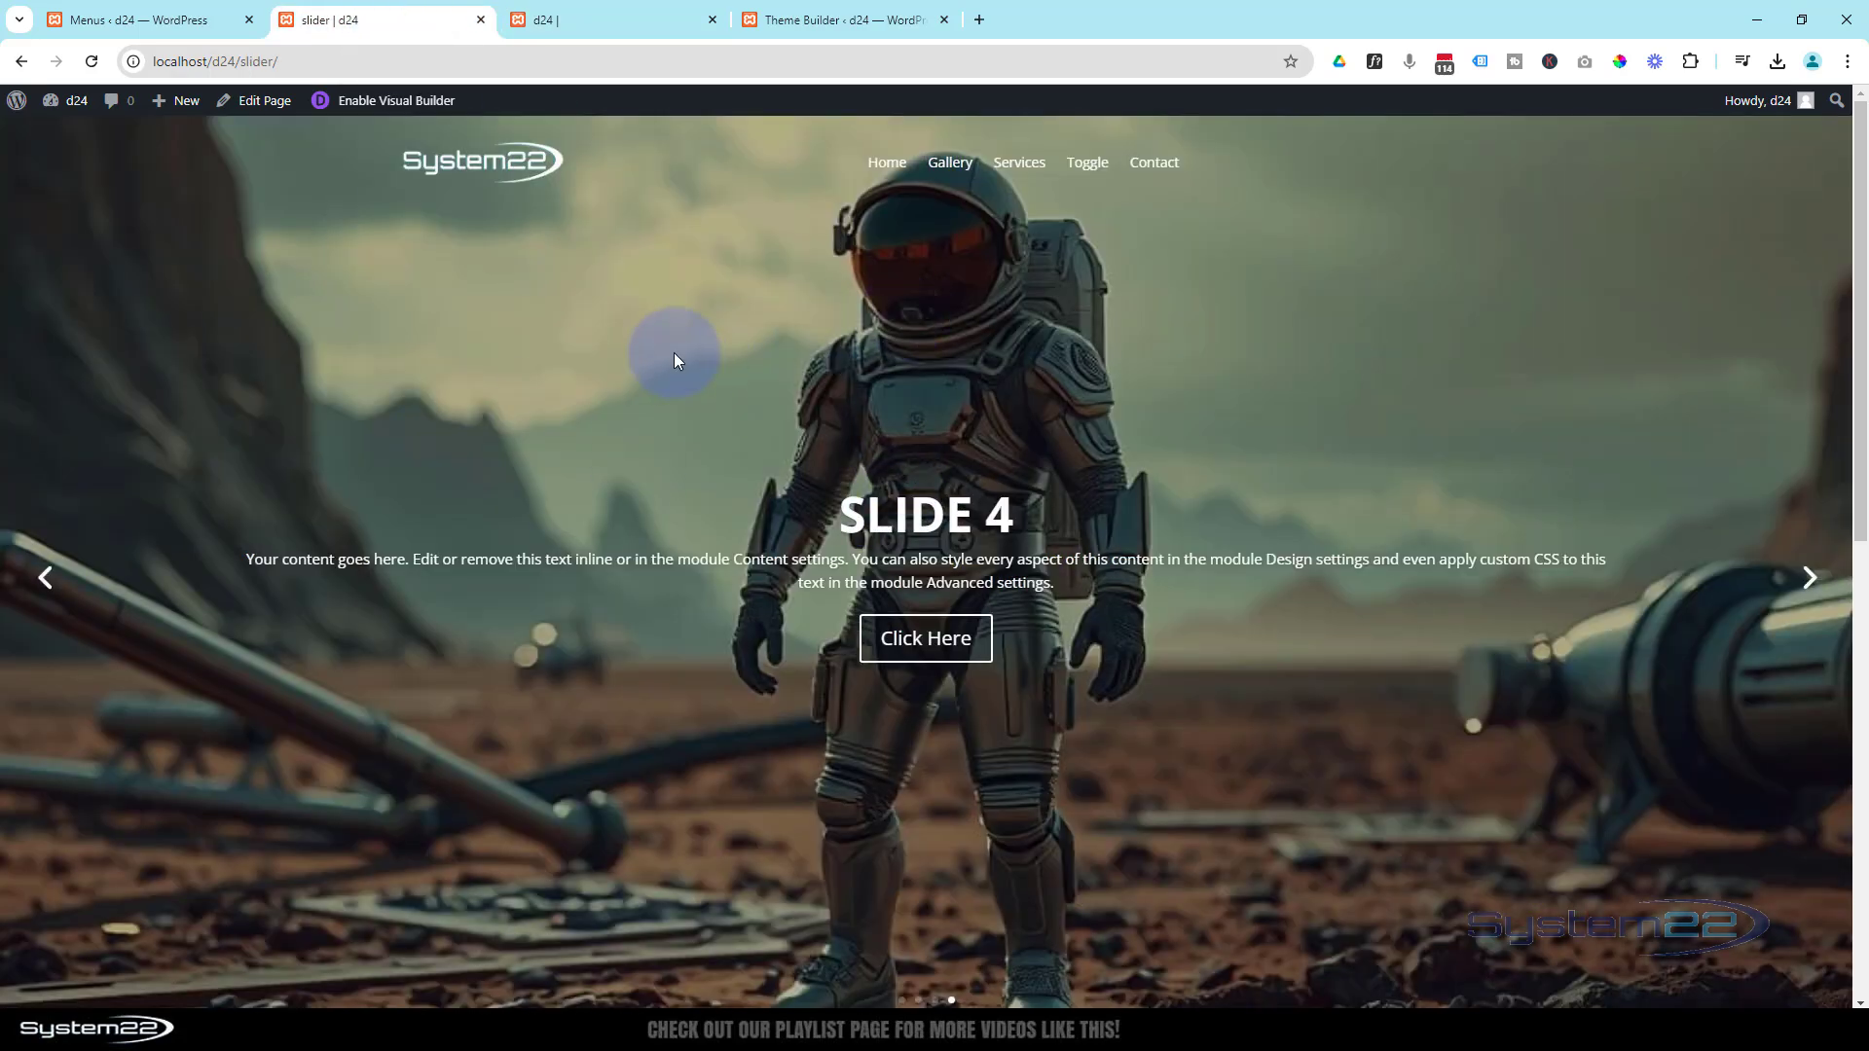
scroll(673, 352, down, 6)
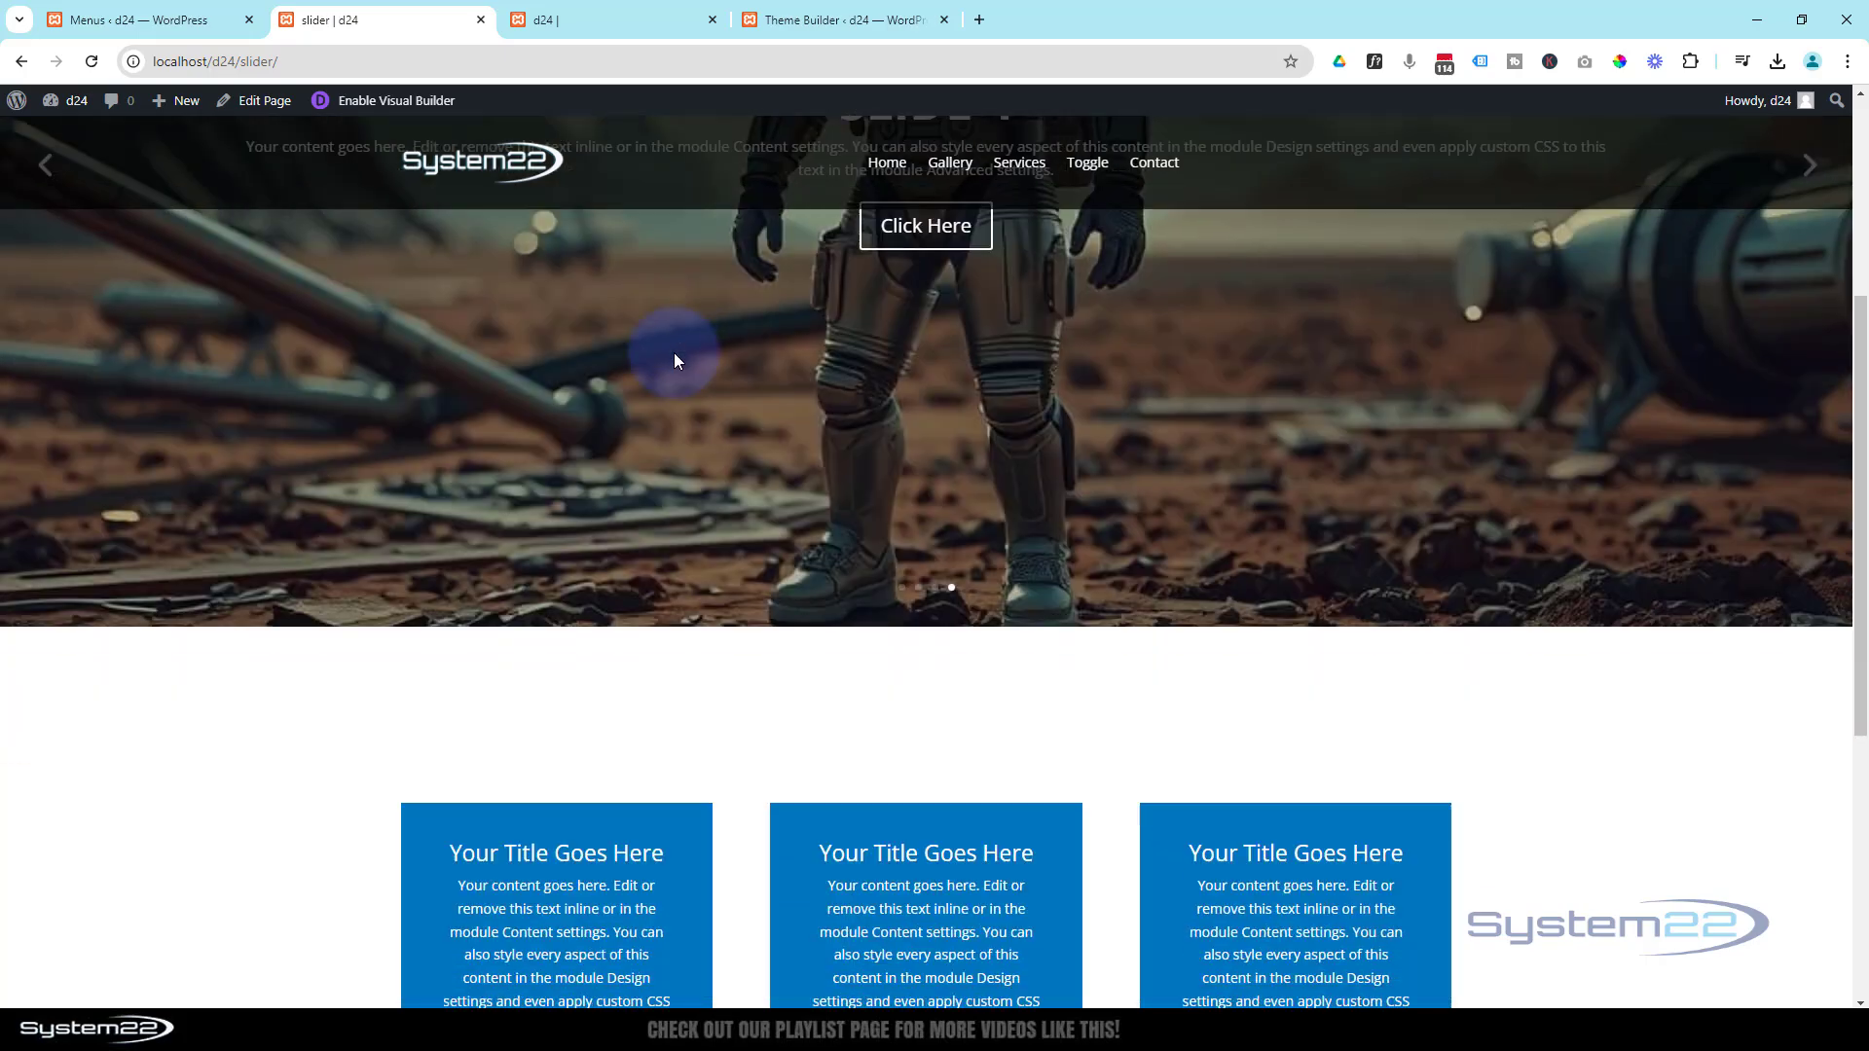
scroll(673, 353, up, 6)
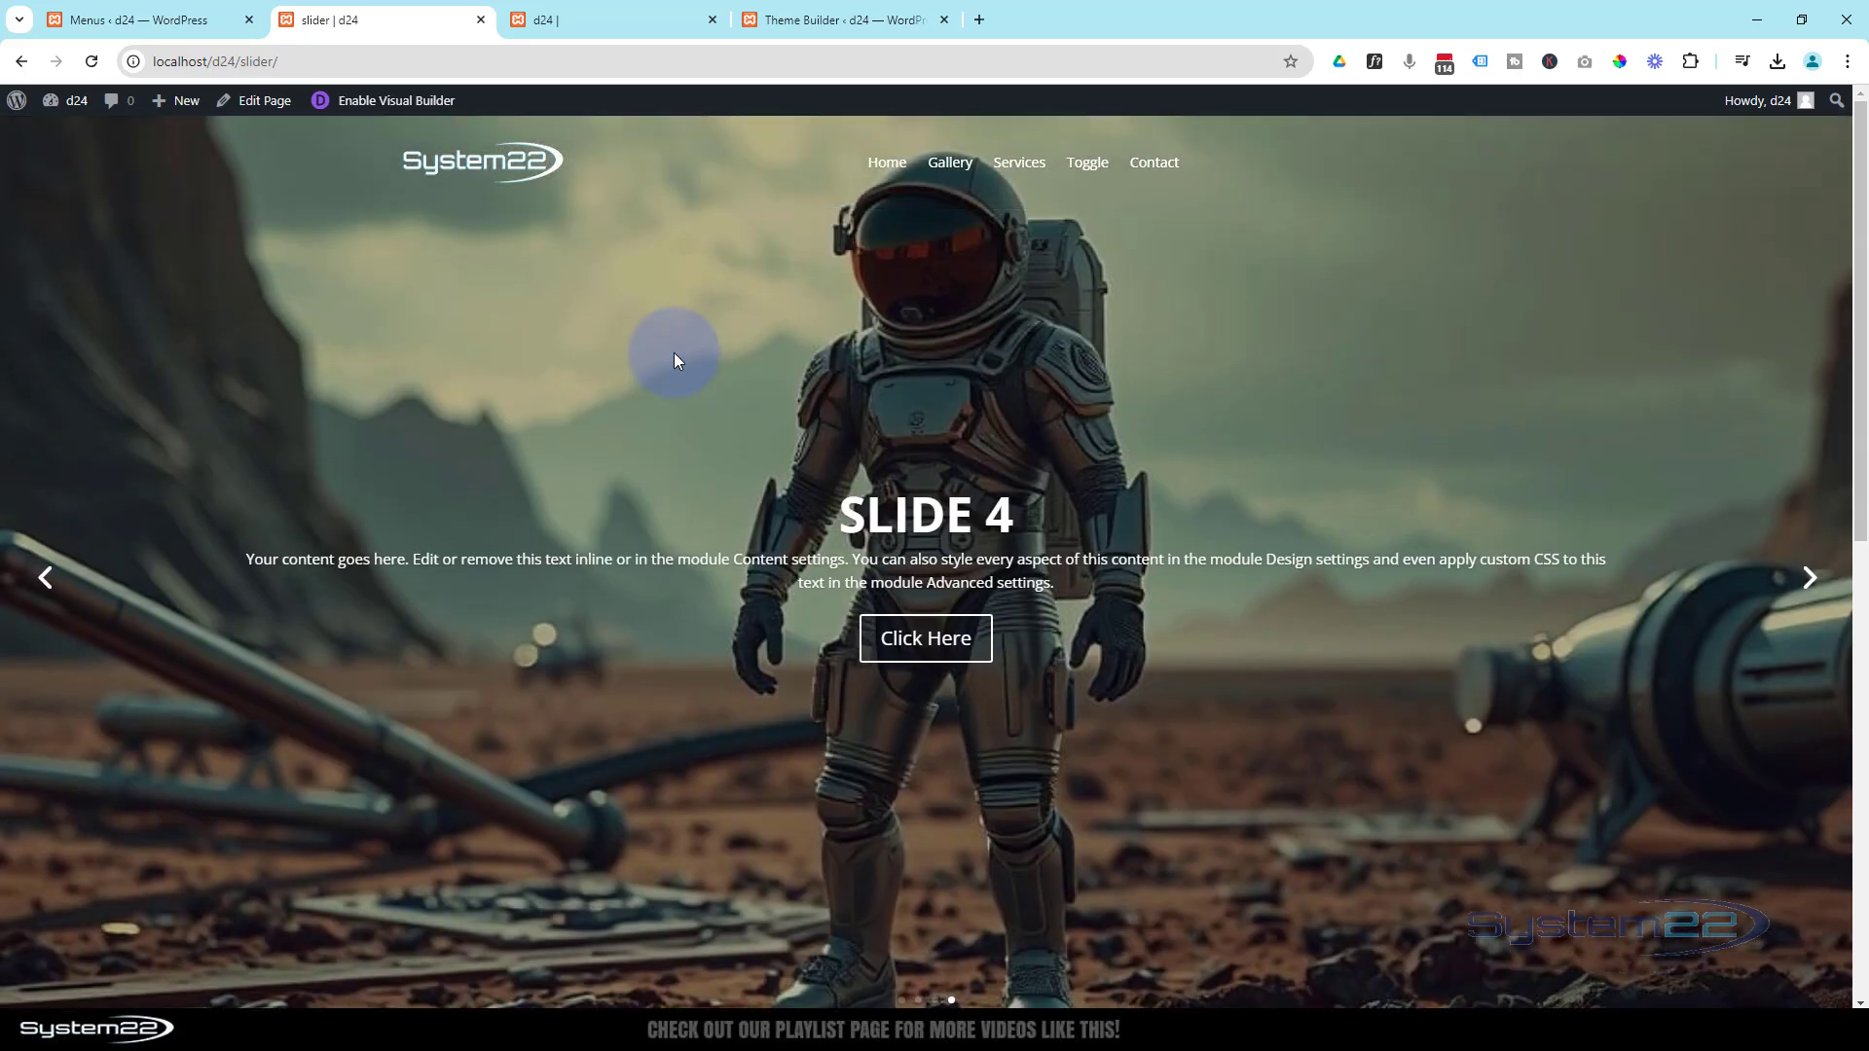
scroll(673, 352, down, 6)
scroll(673, 352, down, 3)
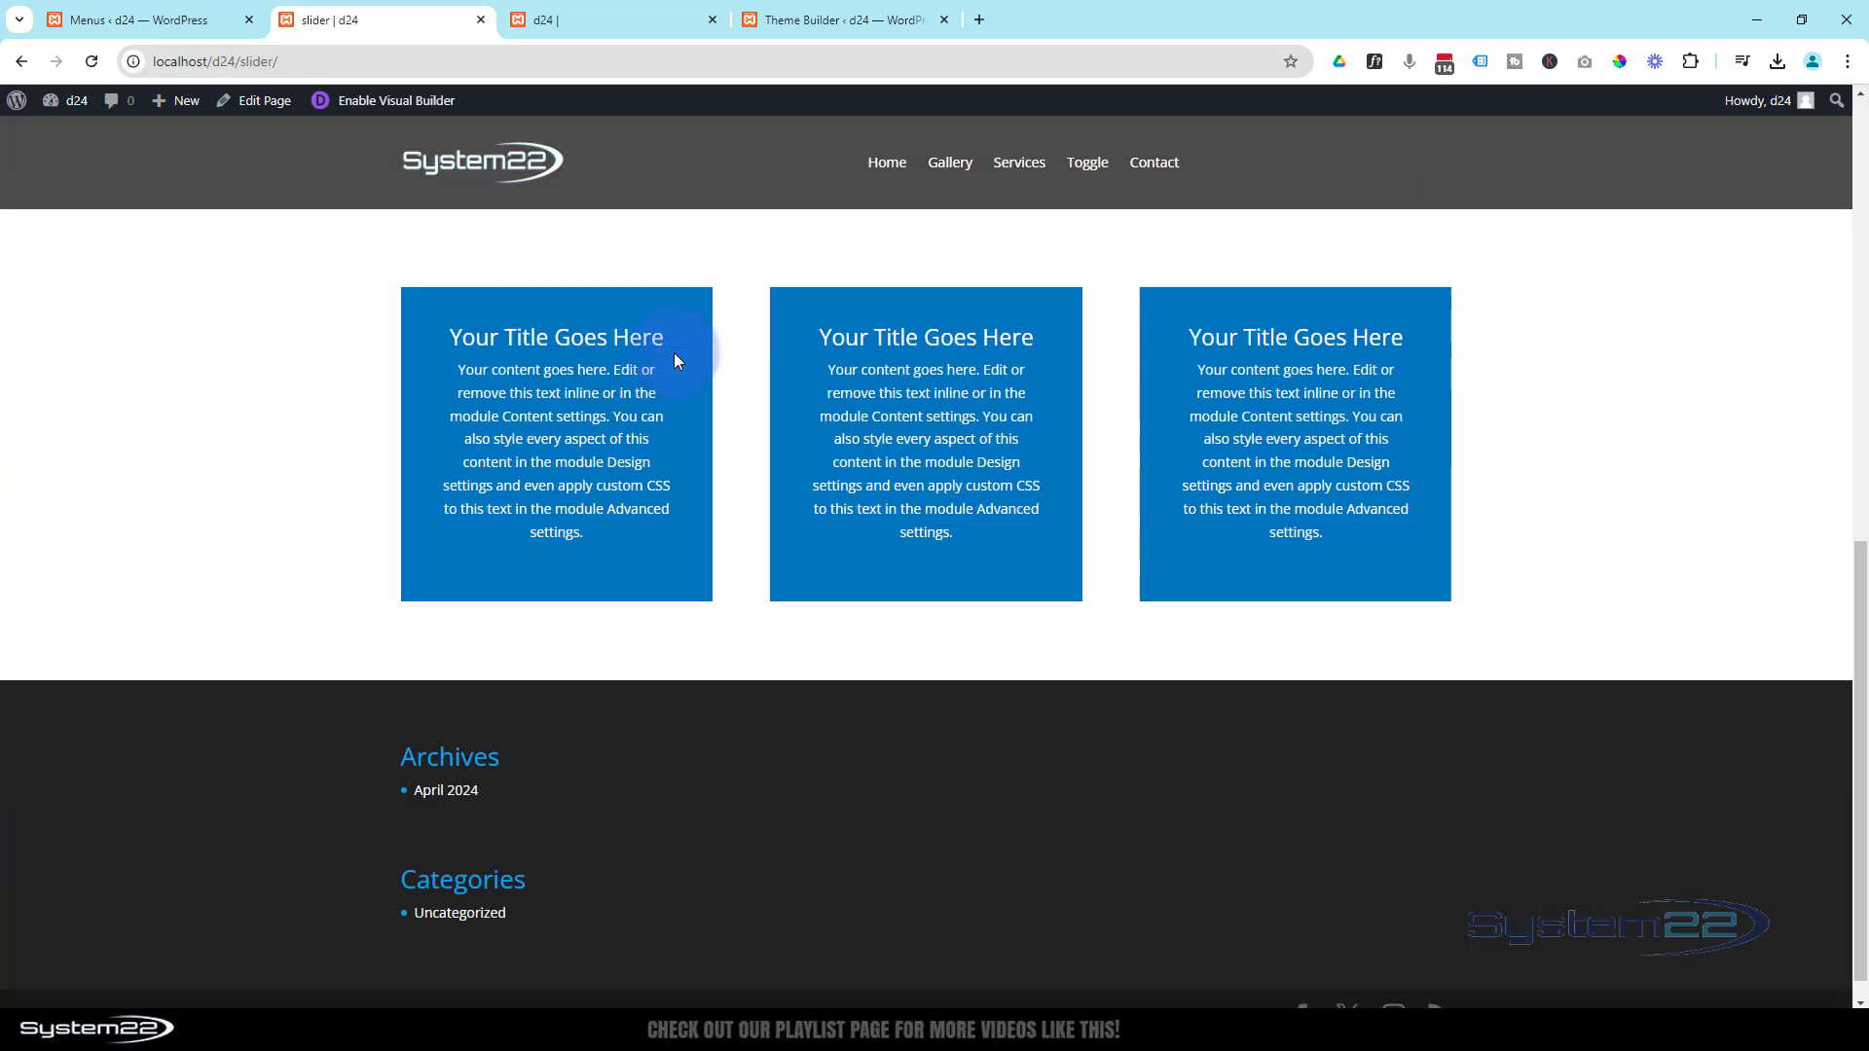
scroll(673, 352, up, 5)
scroll(674, 353, up, 5)
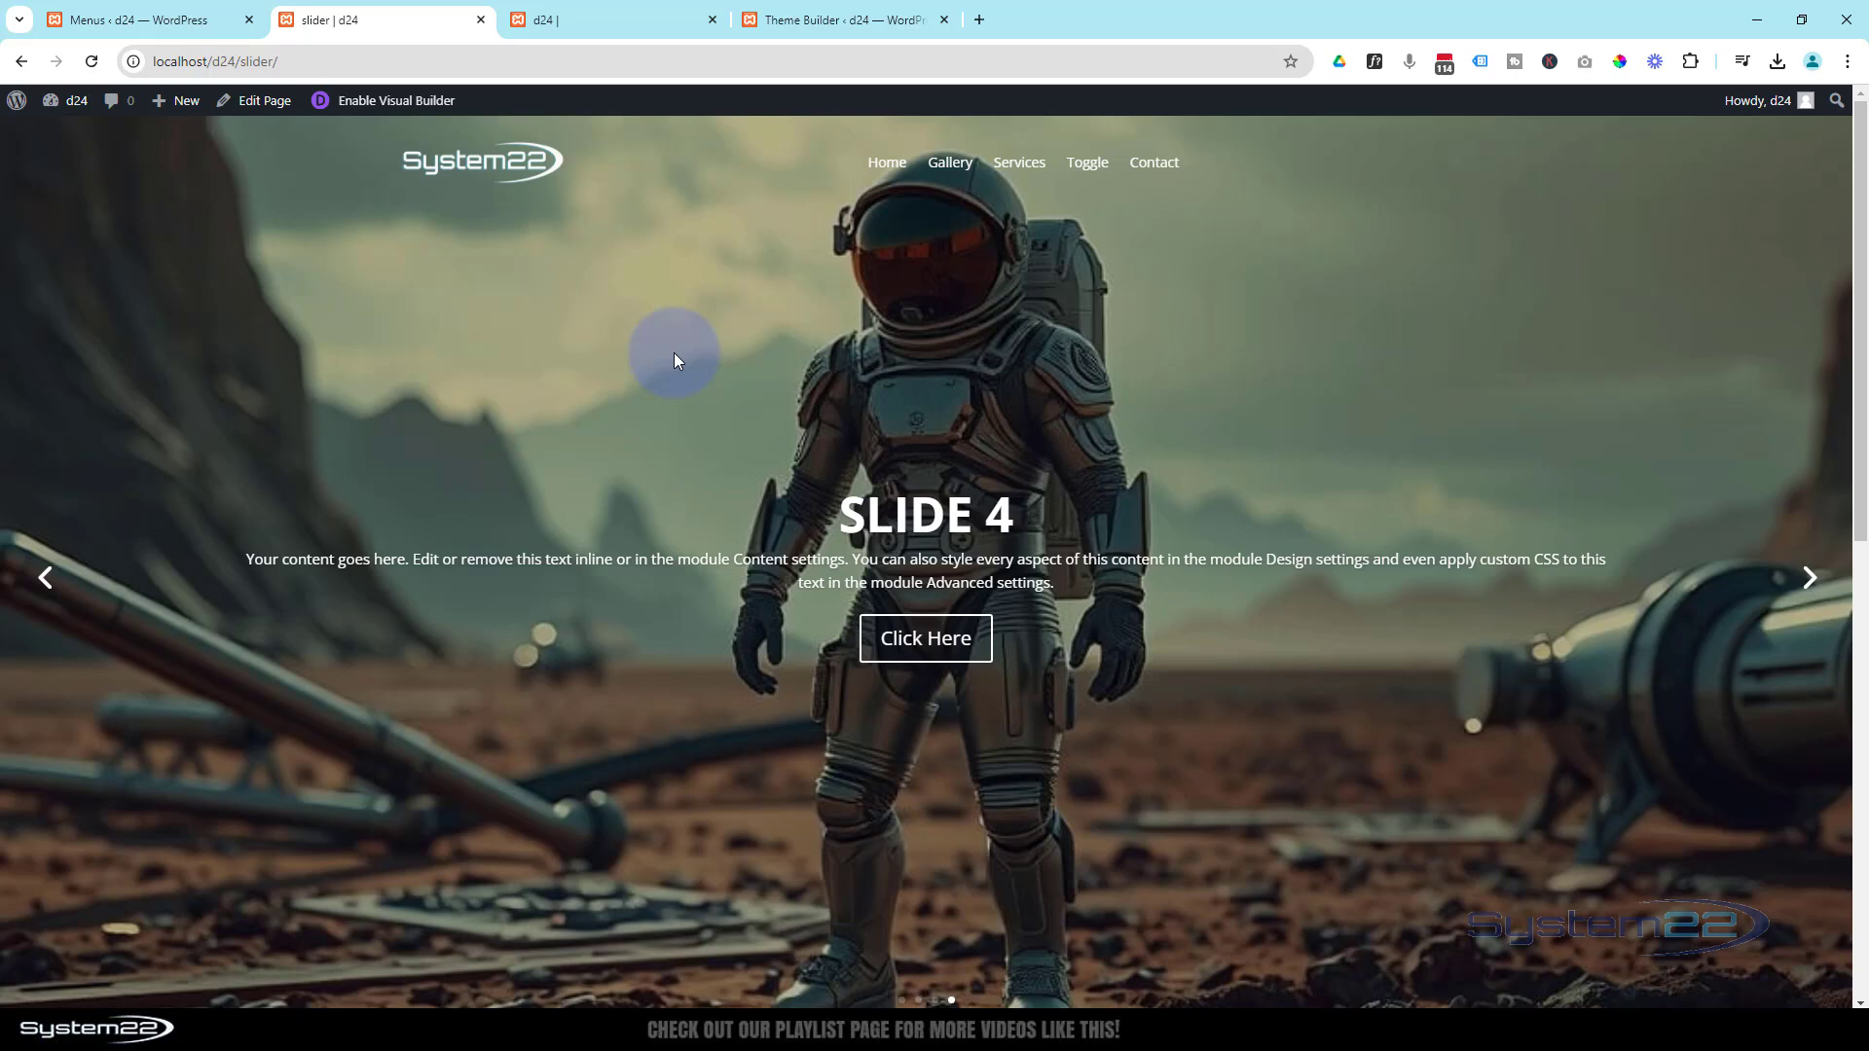
scroll(673, 352, down, 6)
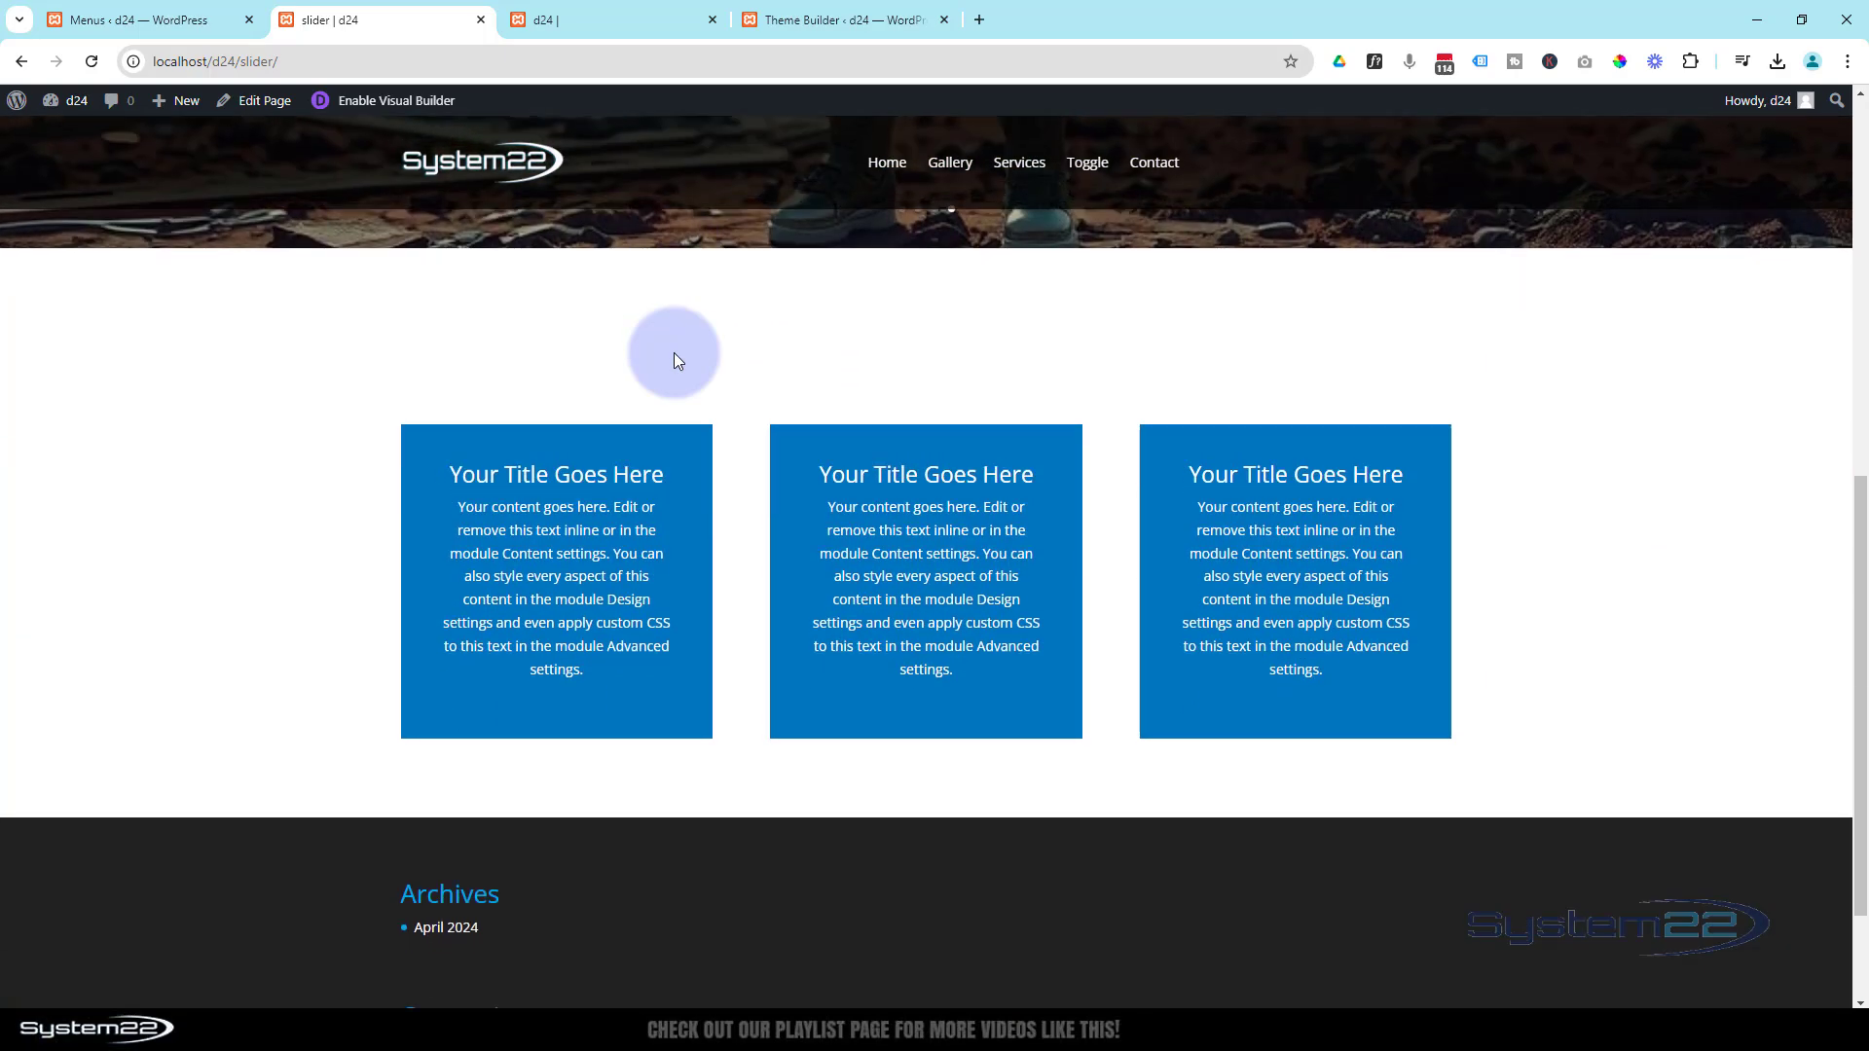
scroll(674, 352, down, 2)
scroll(674, 352, up, 6)
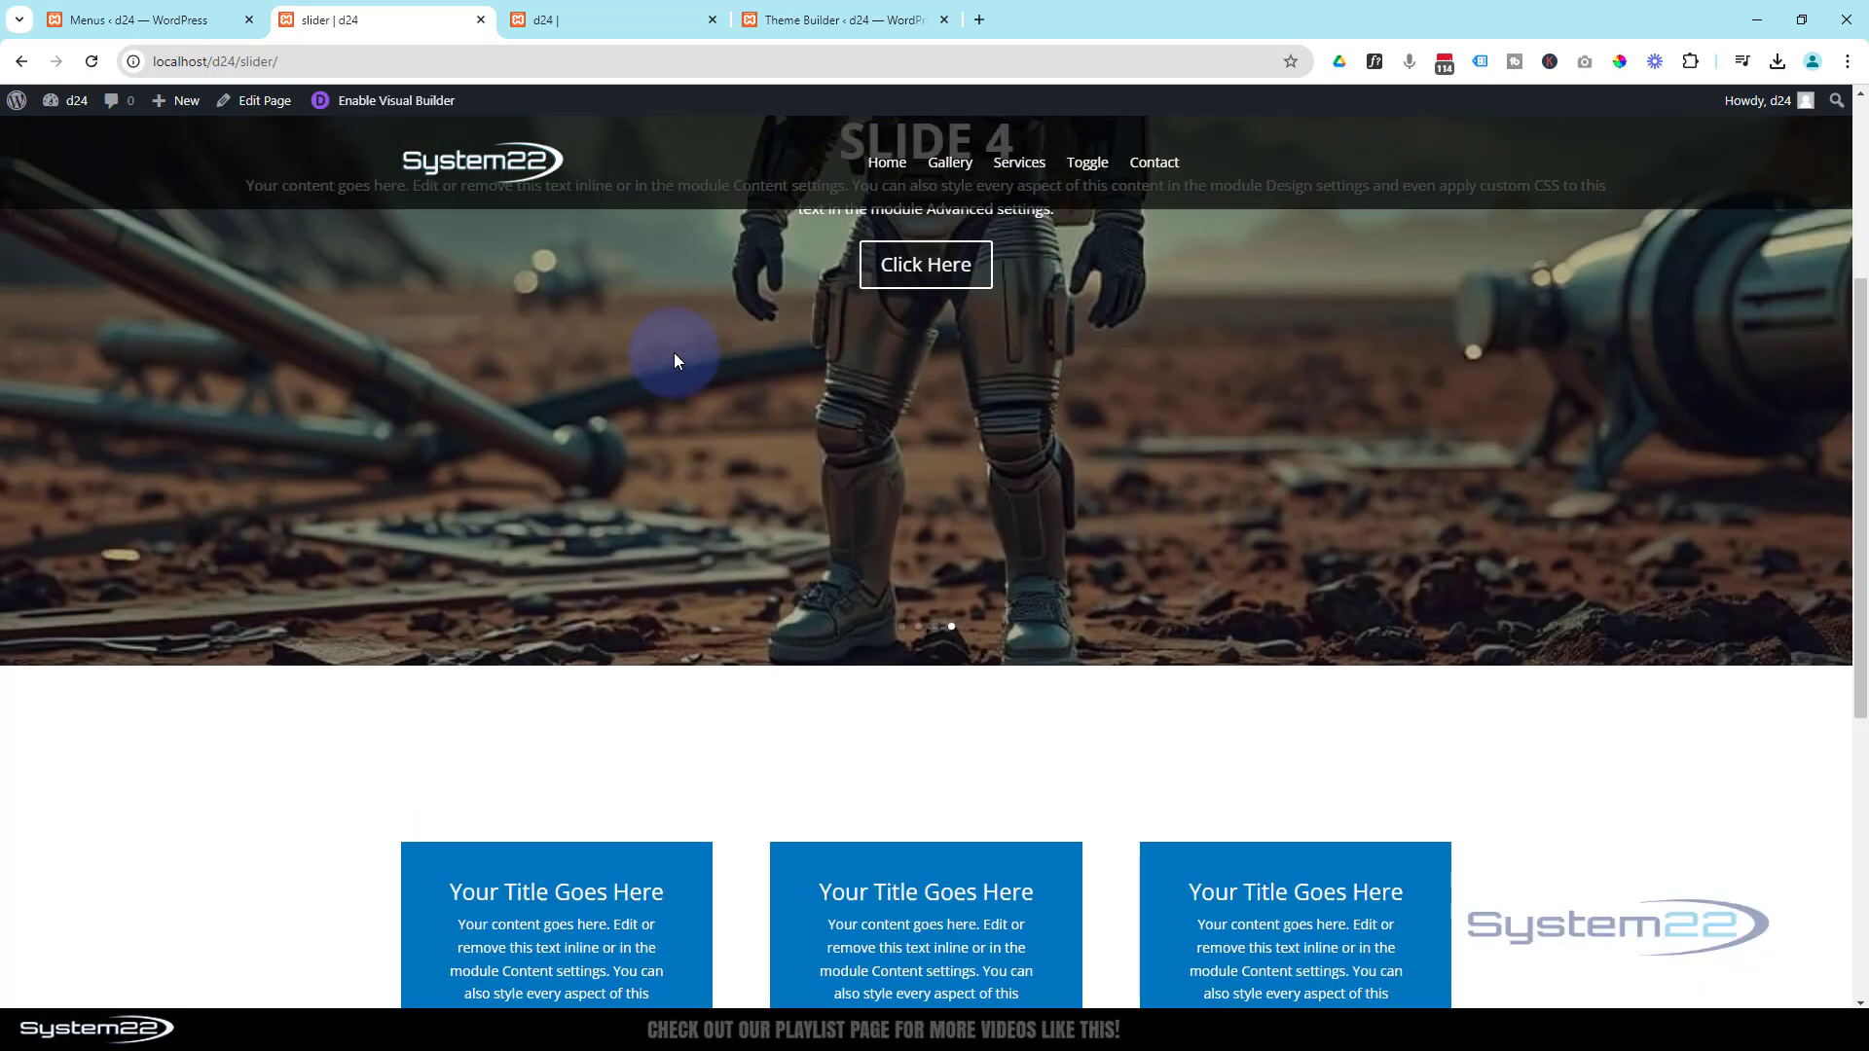
scroll(674, 360, up, 4)
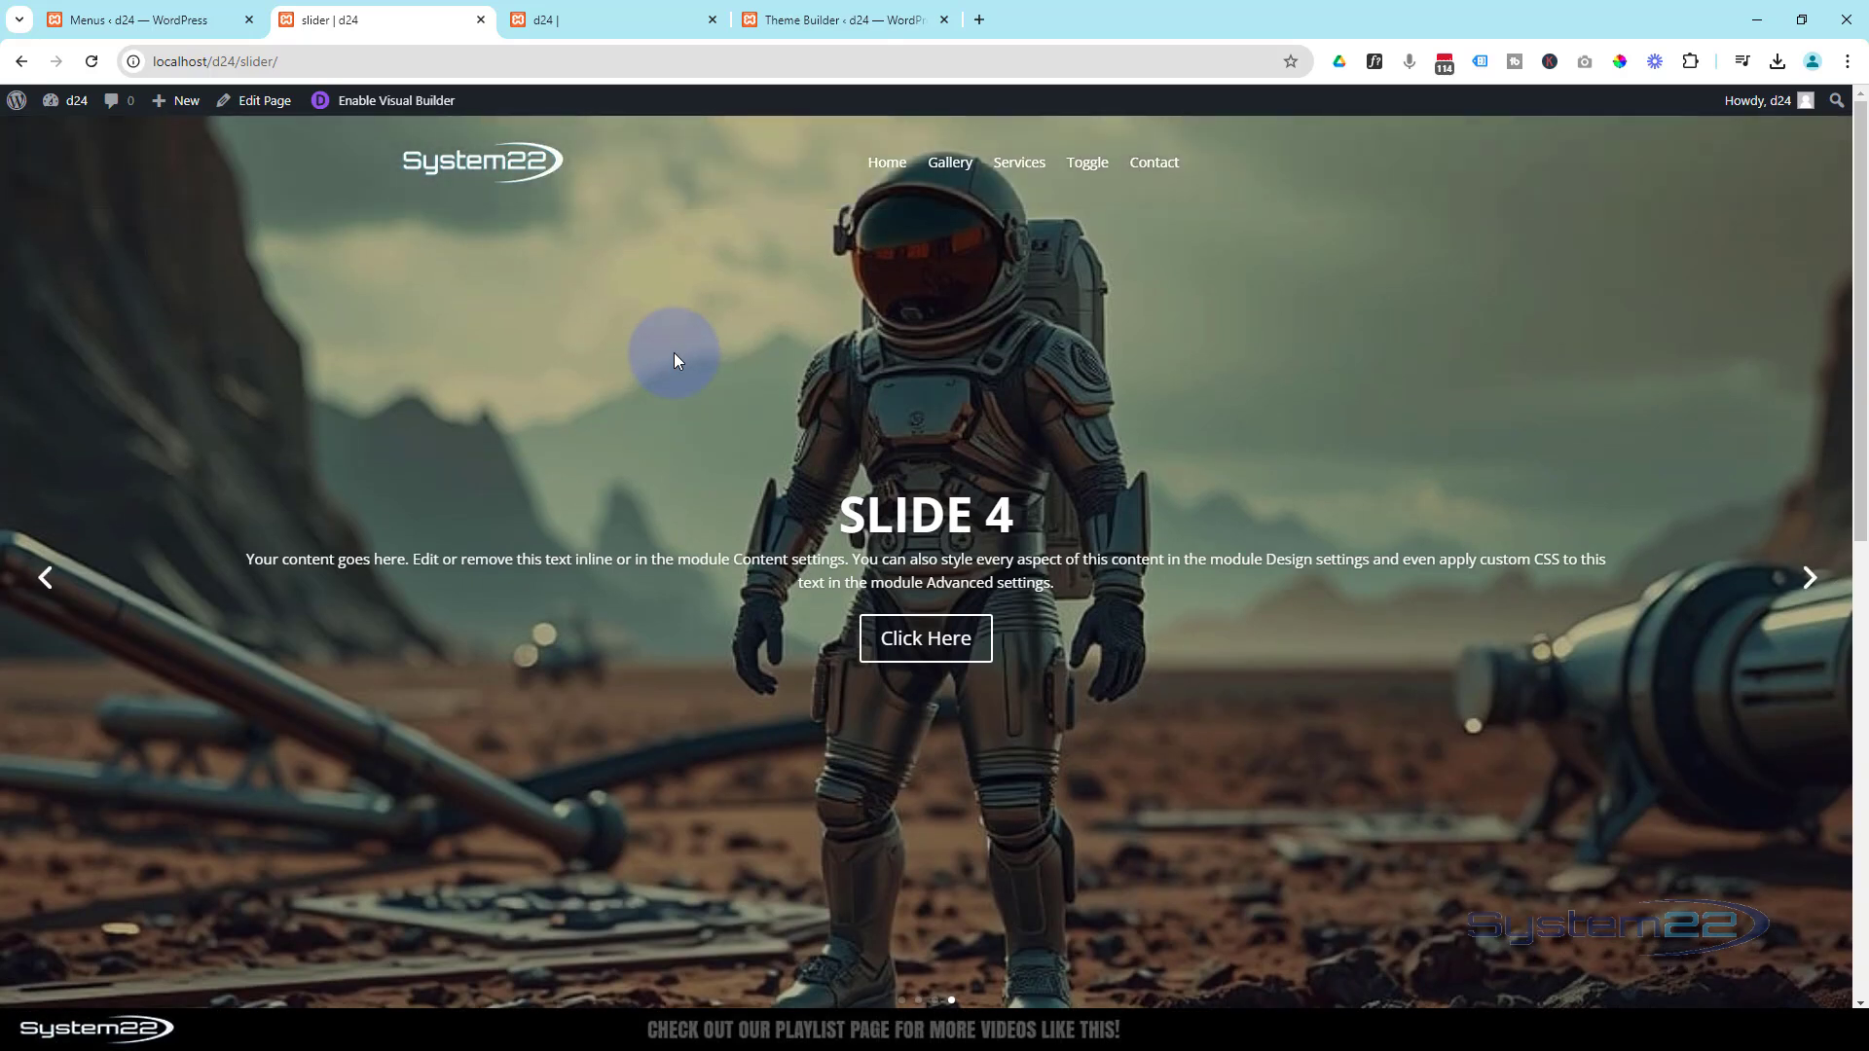